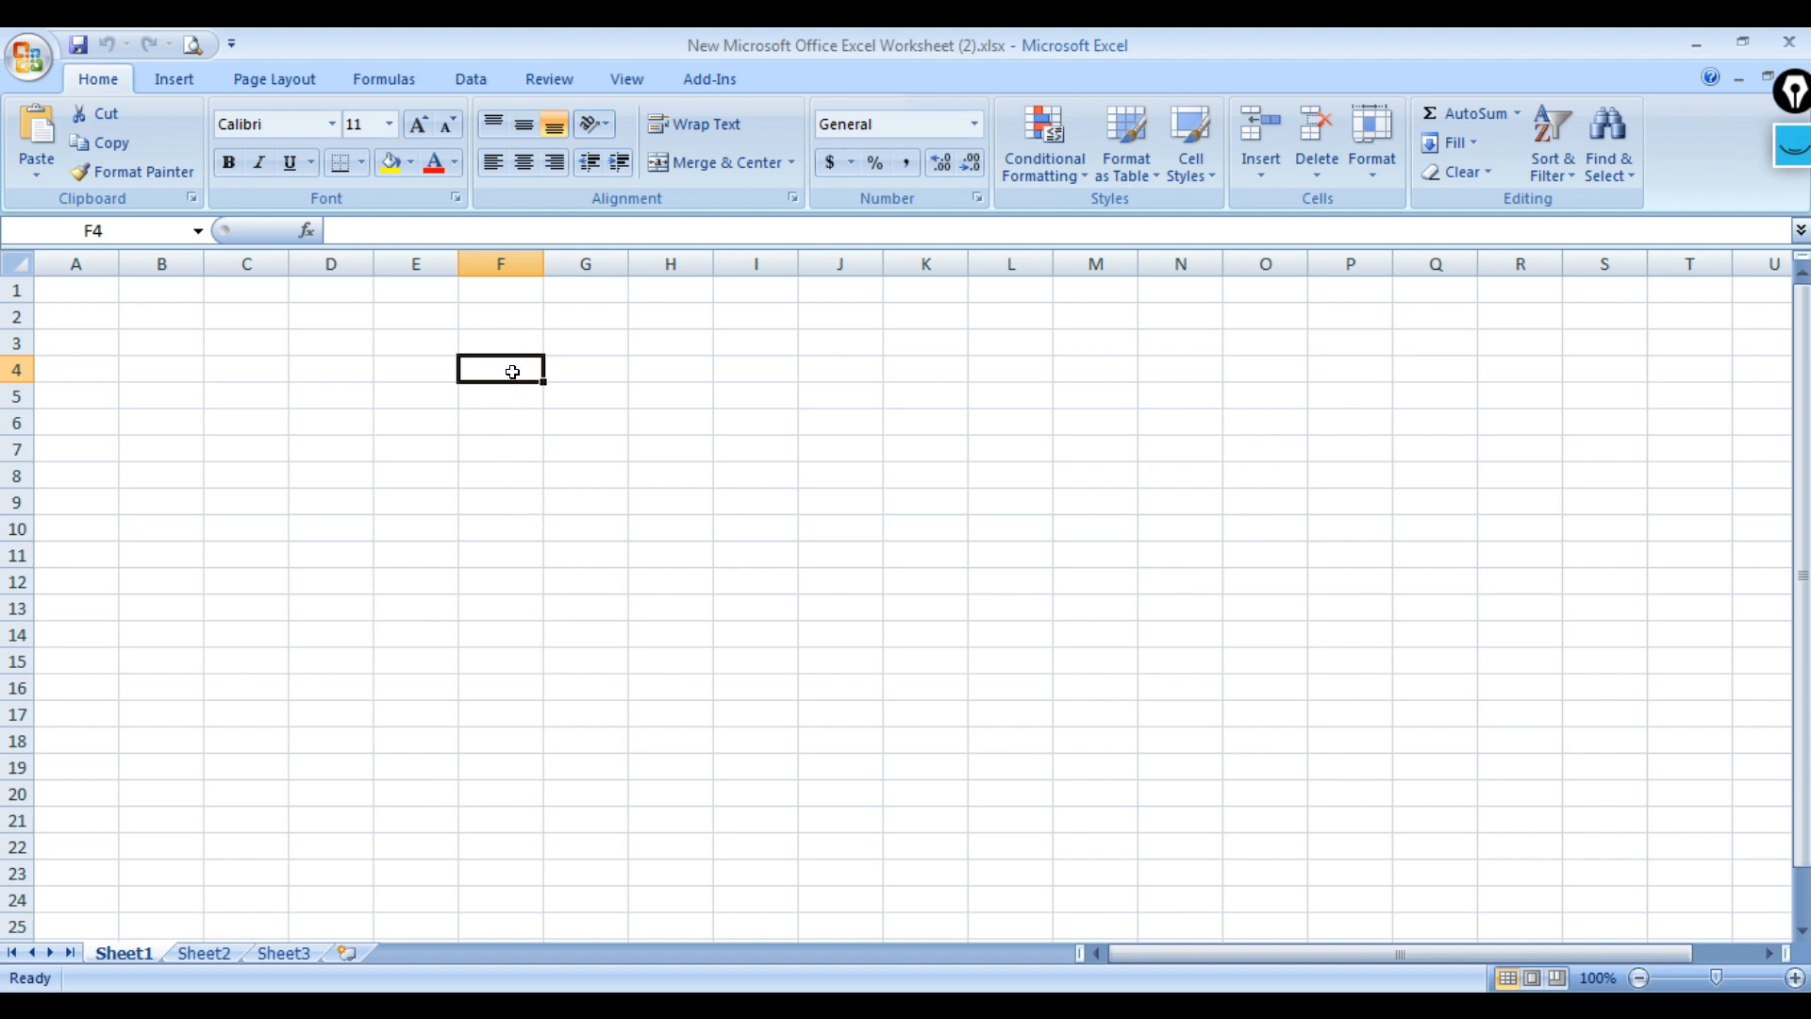
{"action": "left_click", "coordinate": [517, 407]}
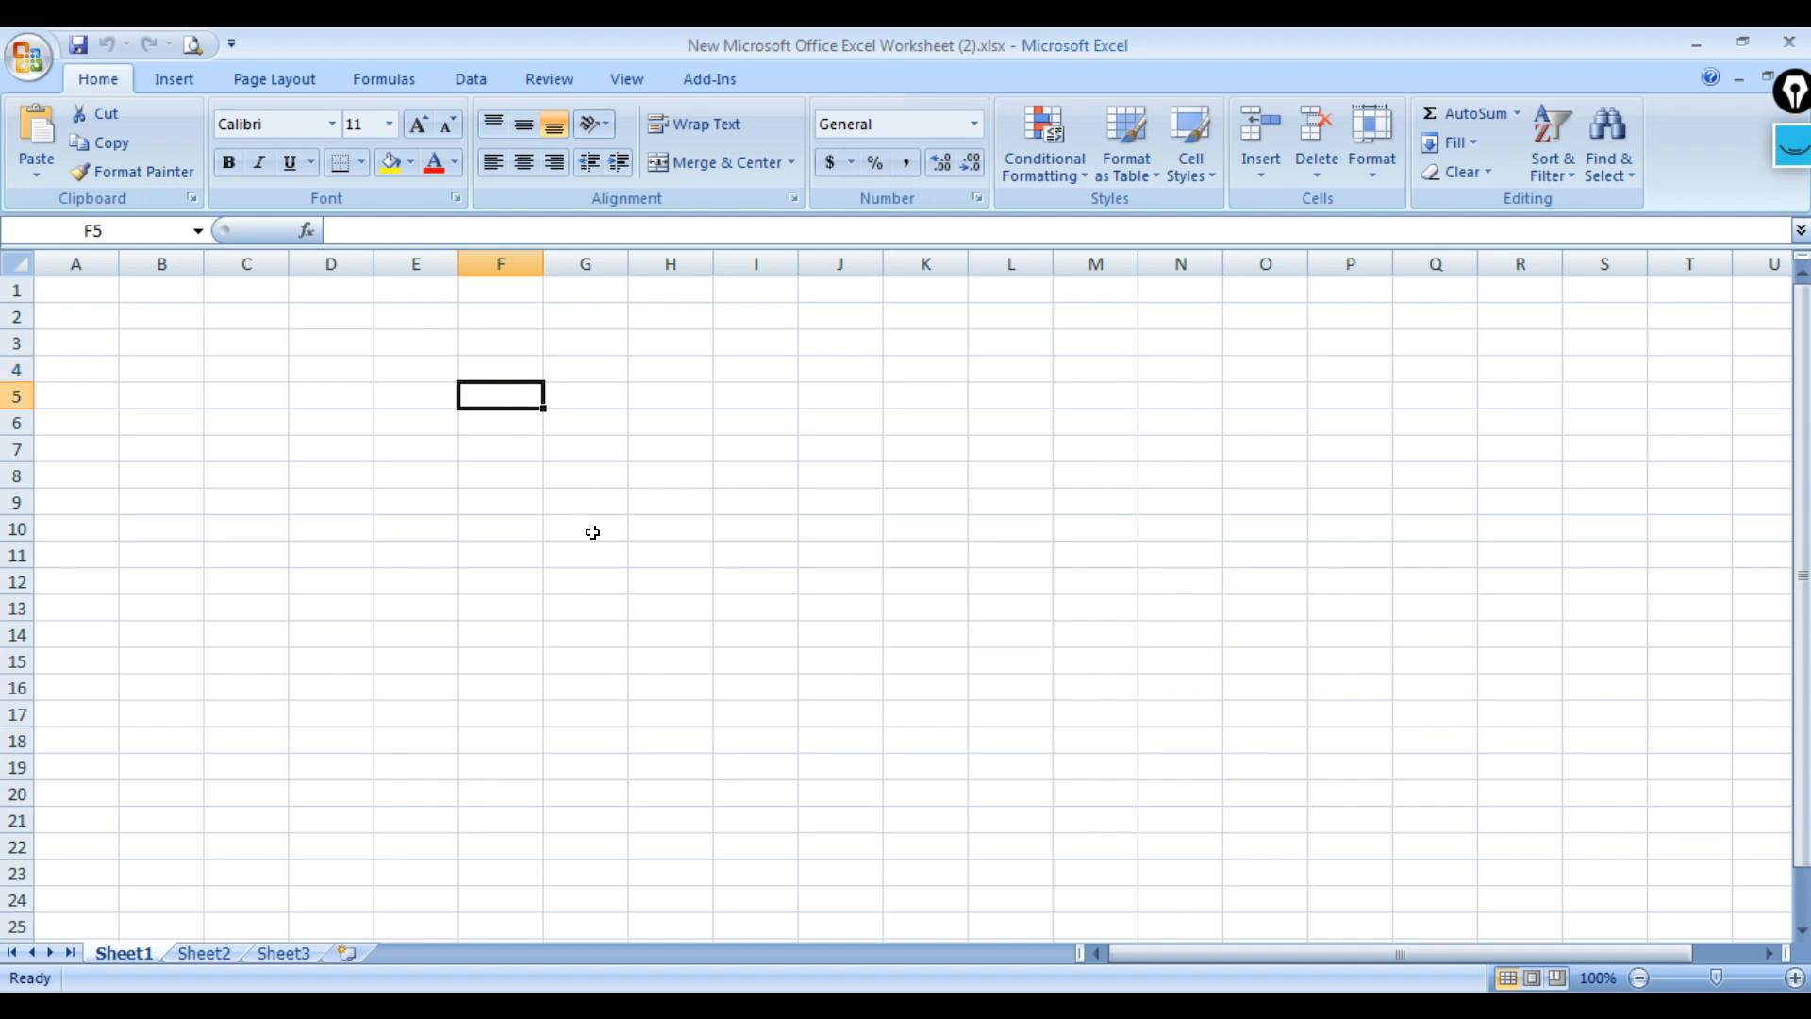
{"action": "left_click", "coordinate": [482, 365]}
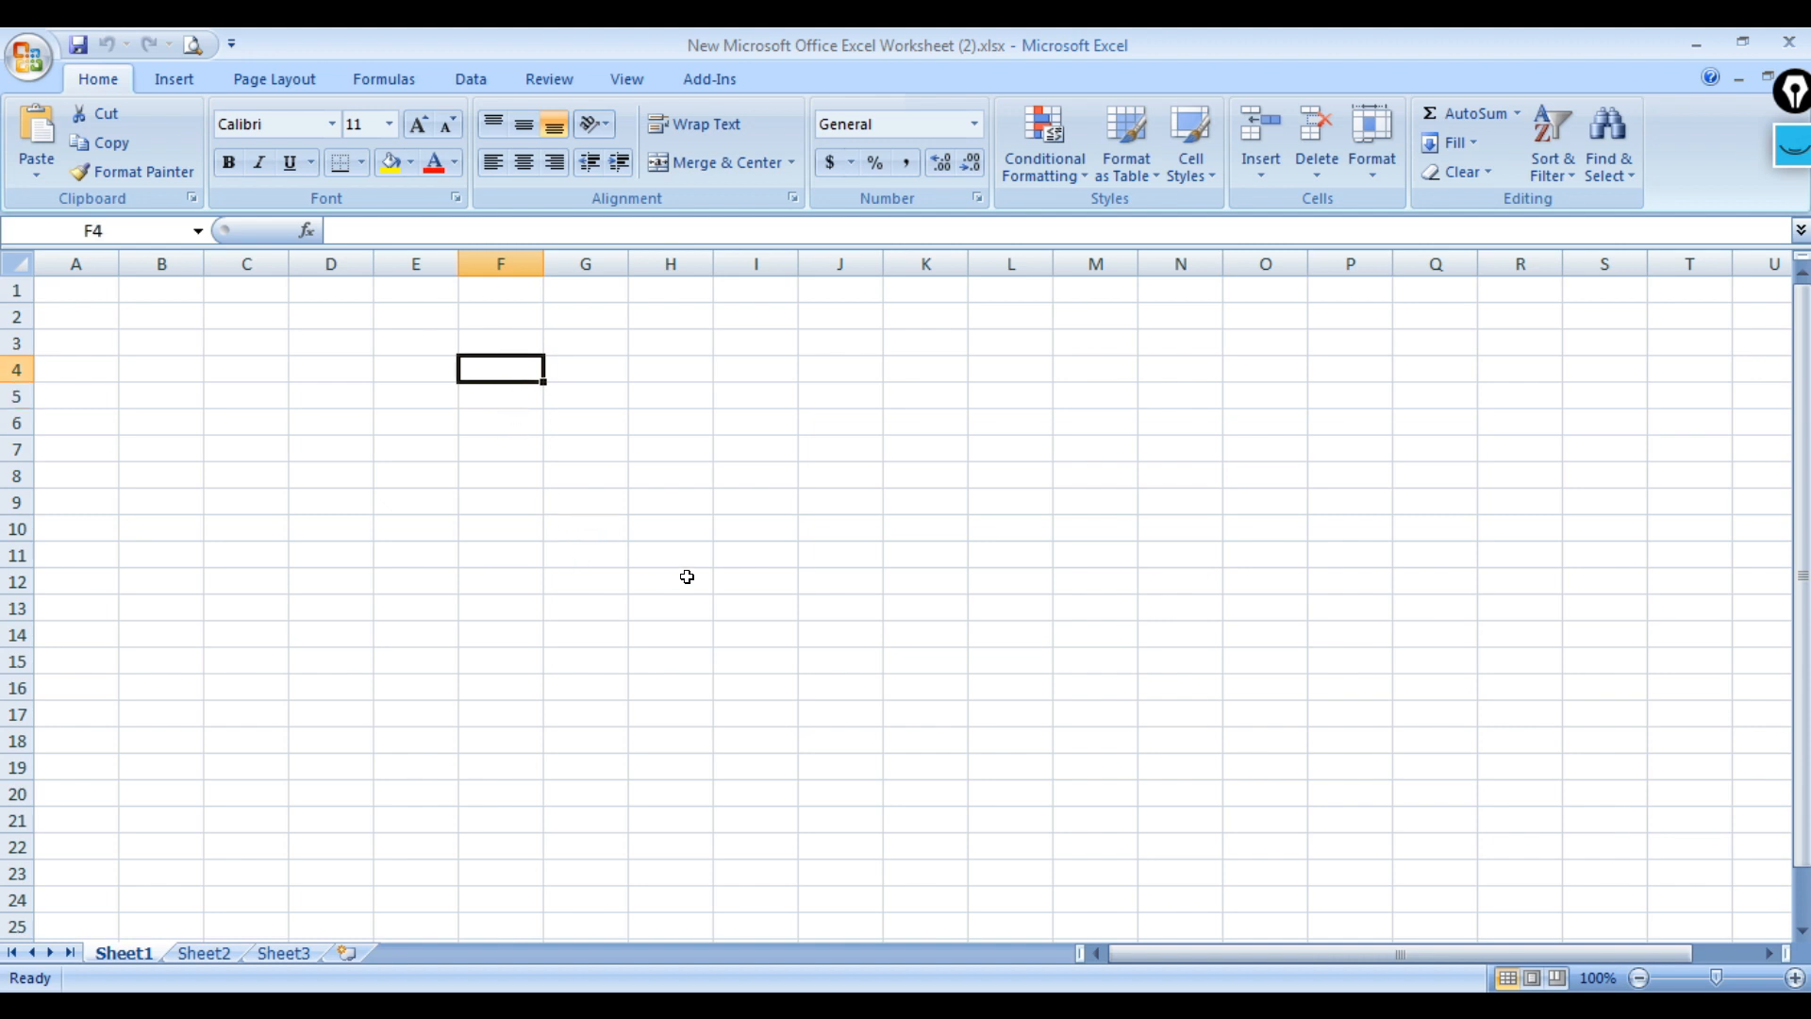
{"action": "type", "text": "You"}
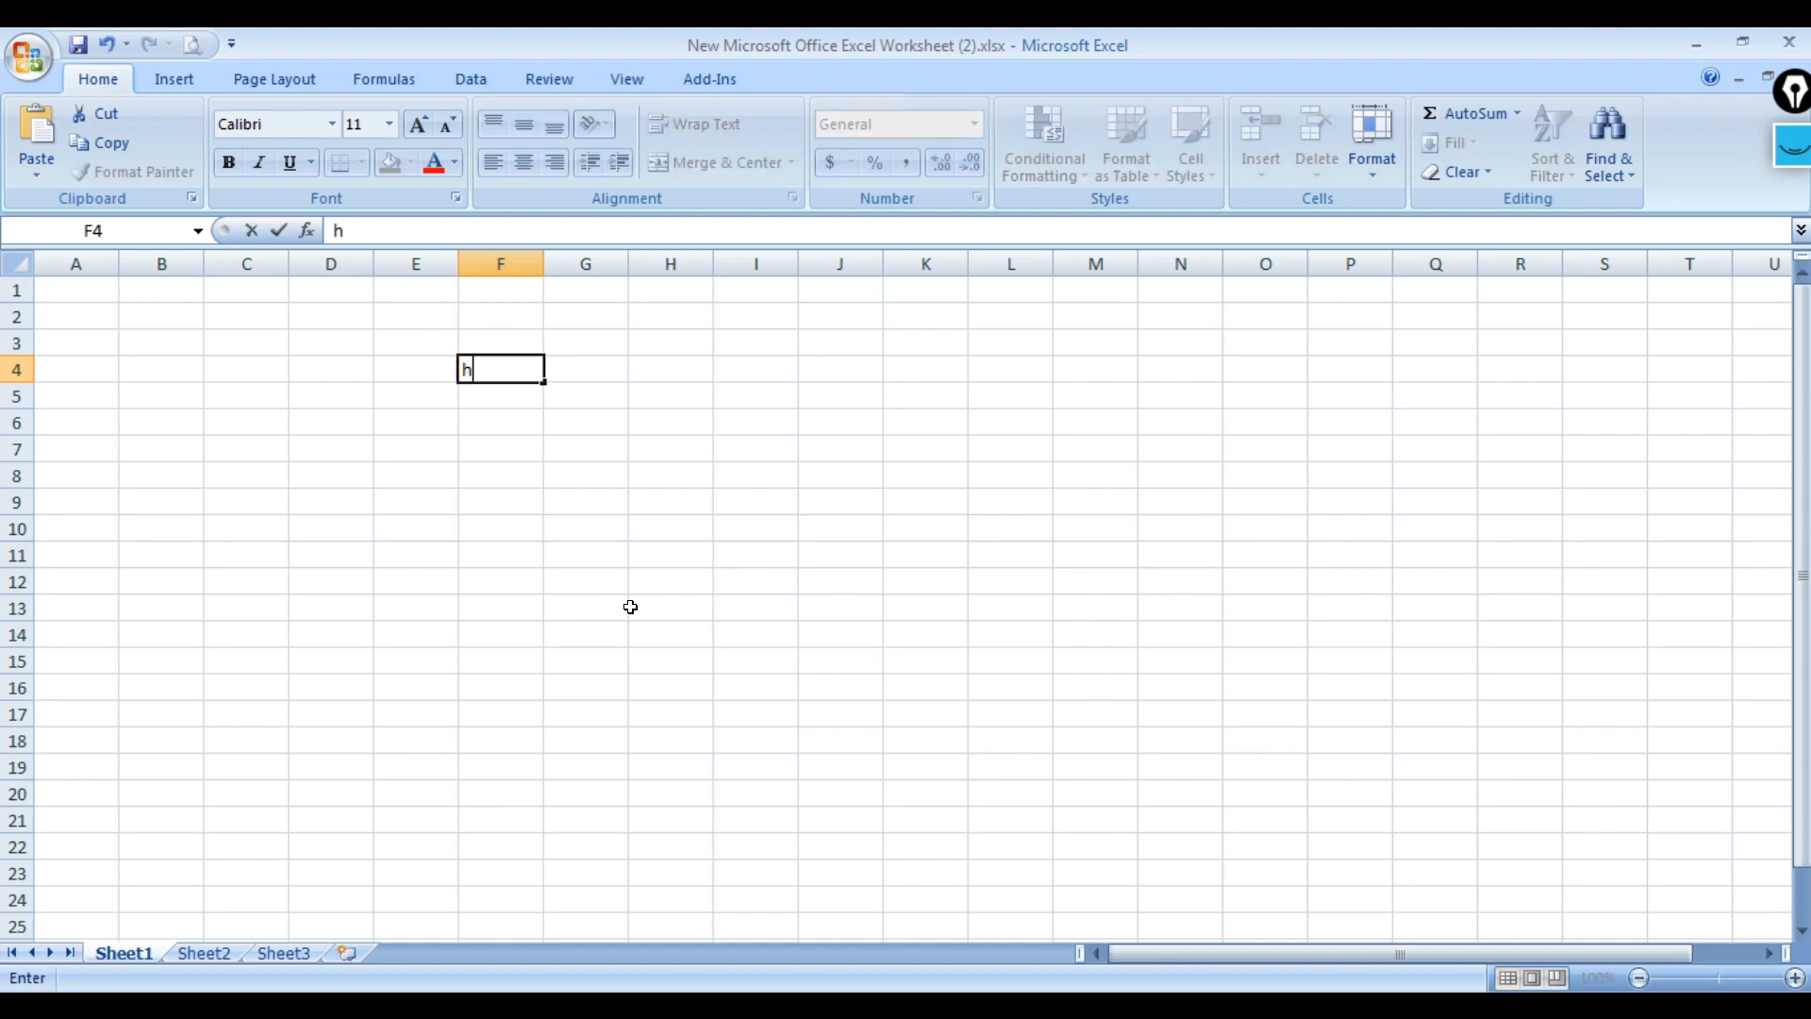
{"action": "key", "text": "BackSpace"}
{"action": "key", "text": "BackSpace"}
{"action": "key", "text": "BackSpace"}
Enter sample text kljsh in F4, kjsafk, fik'ldsf, d'jkgds and gkj;dsljg down G4:G7, and ptadpr in G10.
{"action": "type", "text": "kljsh"}
{"action": "key", "text": "Tab"}
{"action": "type", "text": "k"}
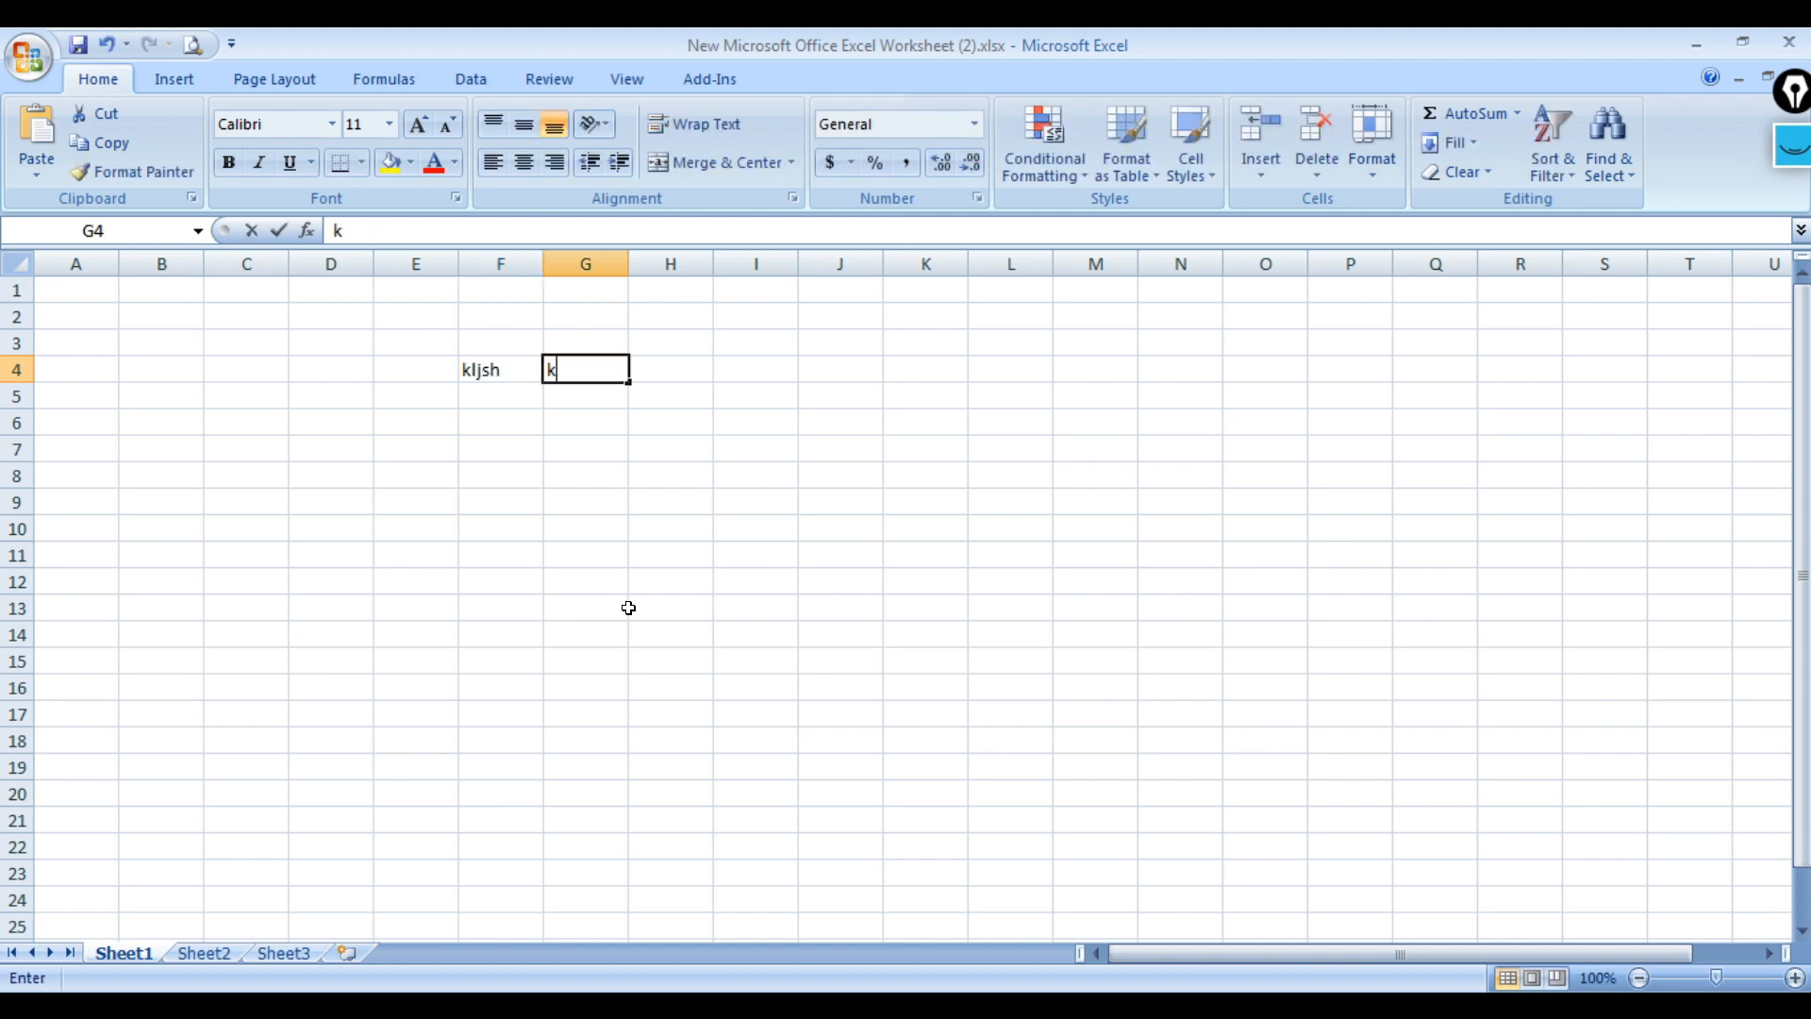
{"action": "type", "text": "jsafk"}
{"action": "key", "text": "Return"}
{"action": "type", "text": "fik'ldsf"}
{"action": "key", "text": "Return"}
{"action": "type", "text": "d'jkgds"}
{"action": "key", "text": "Return"}
{"action": "type", "text": "gkj;dsljg"}
{"action": "key", "text": "Return"}
{"action": "key", "text": "Return"}
{"action": "key", "text": "Return"}
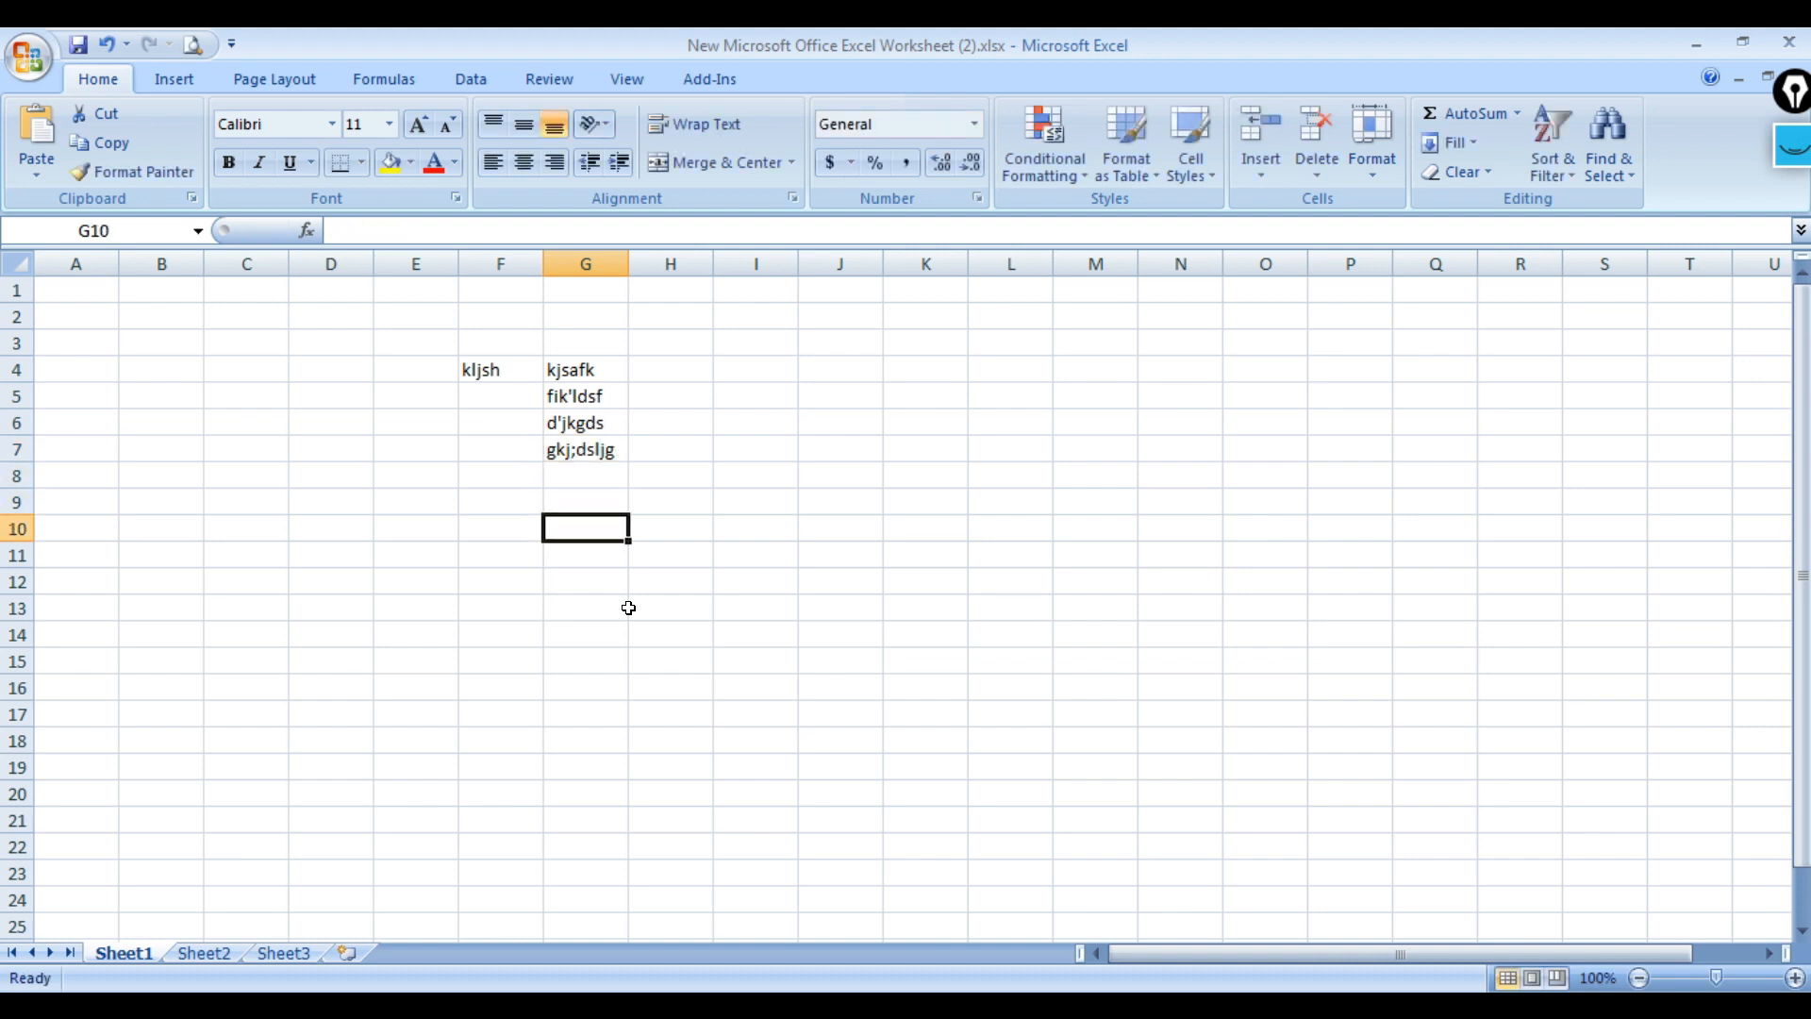
{"action": "type", "text": "ptadpr"}
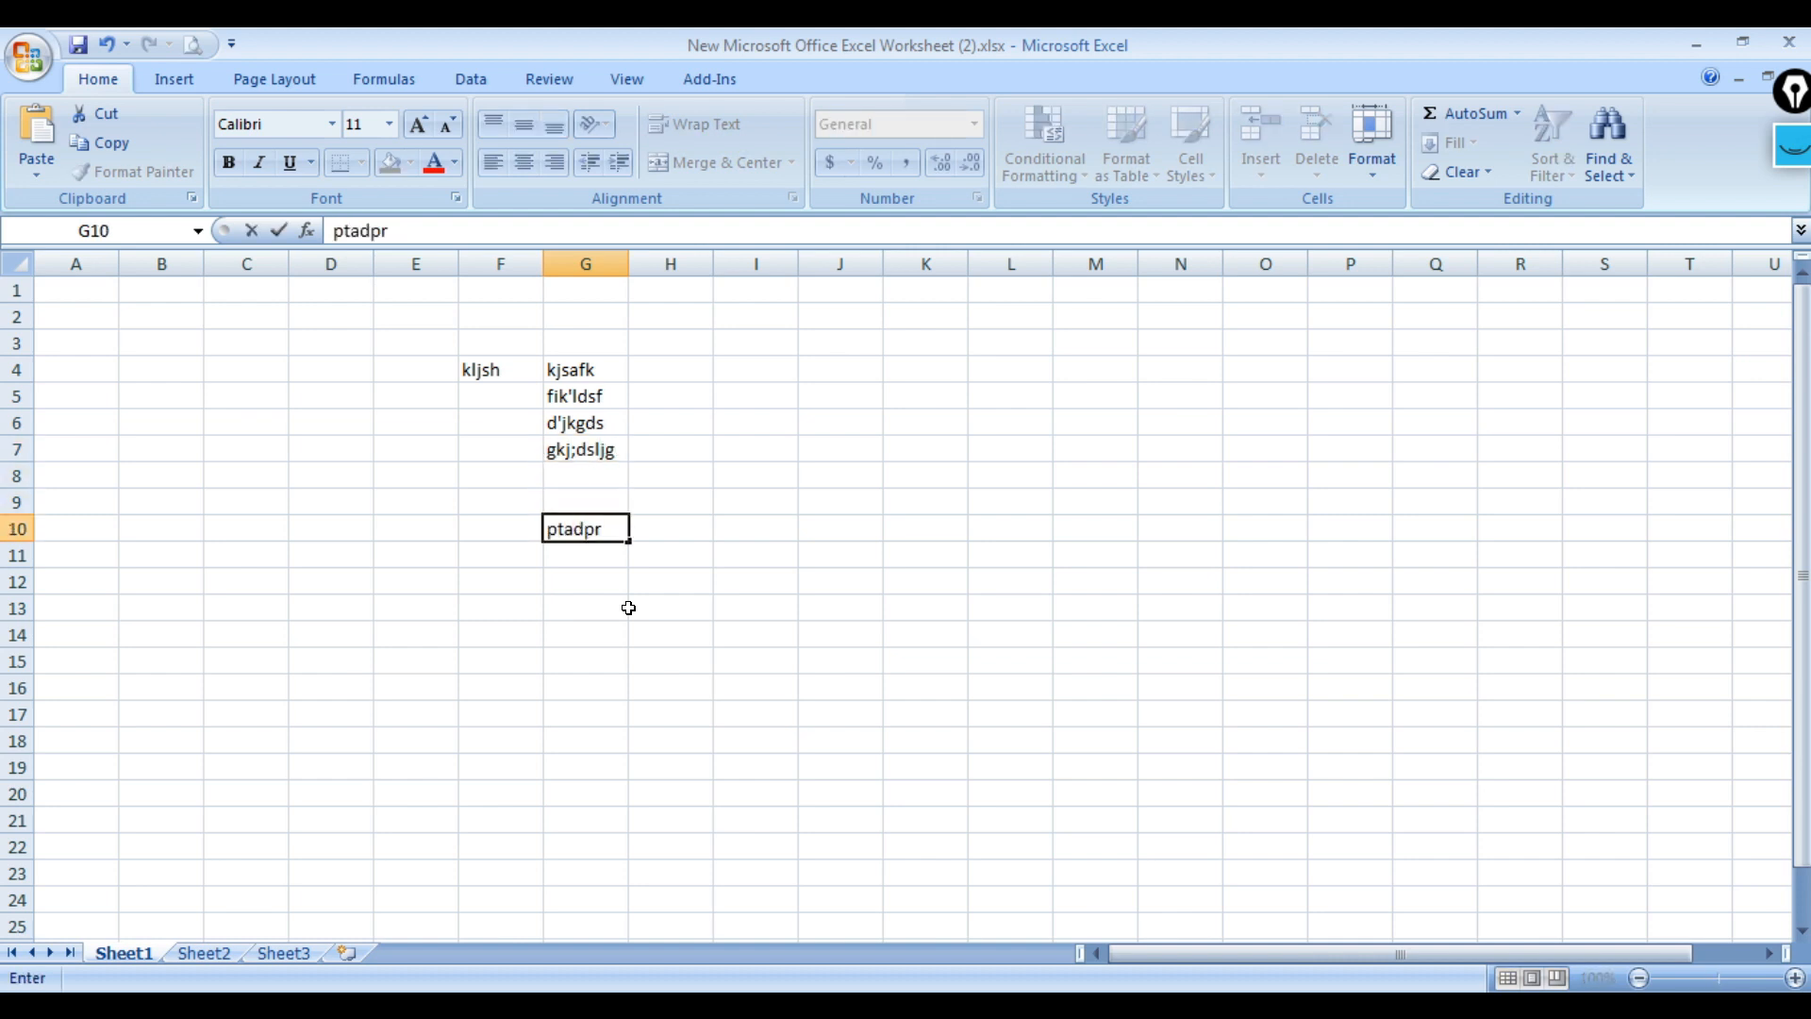
{"action": "key", "text": "Return"}
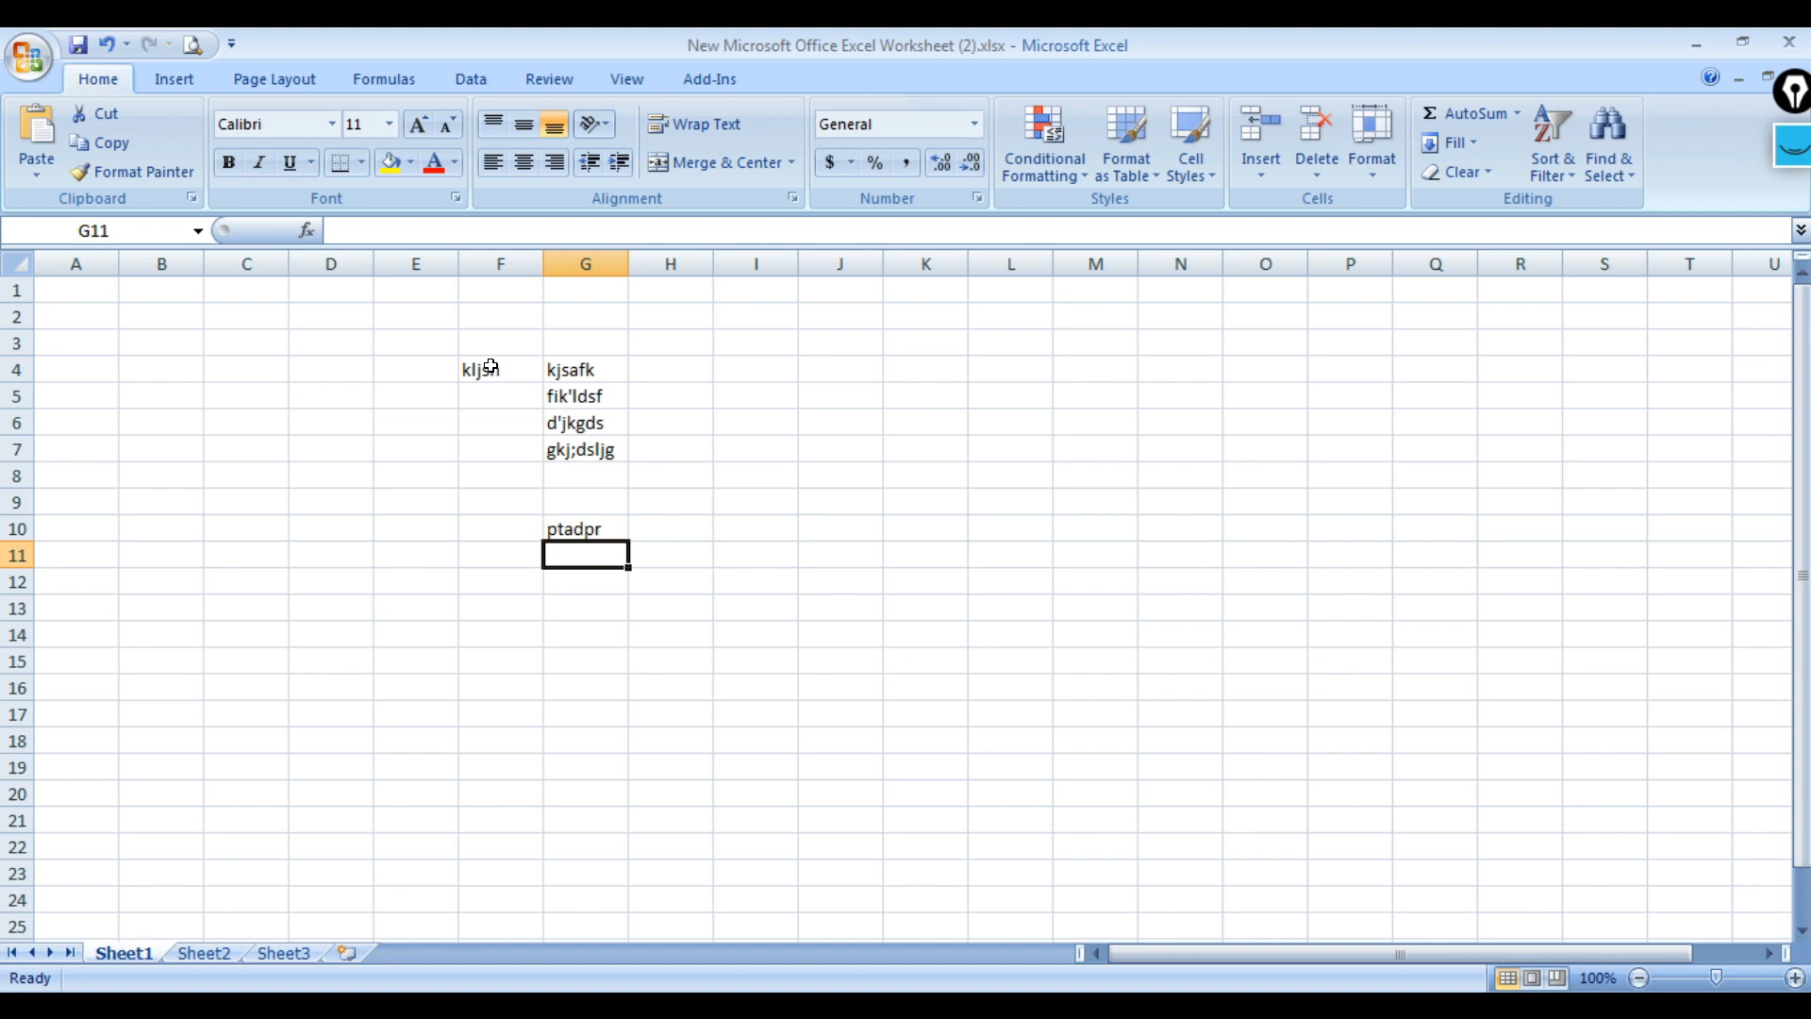
Clear the sample text from the range F4:G10.
{"action": "left_click_drag", "start_coordinate": [491, 366], "coordinate": [591, 536]}
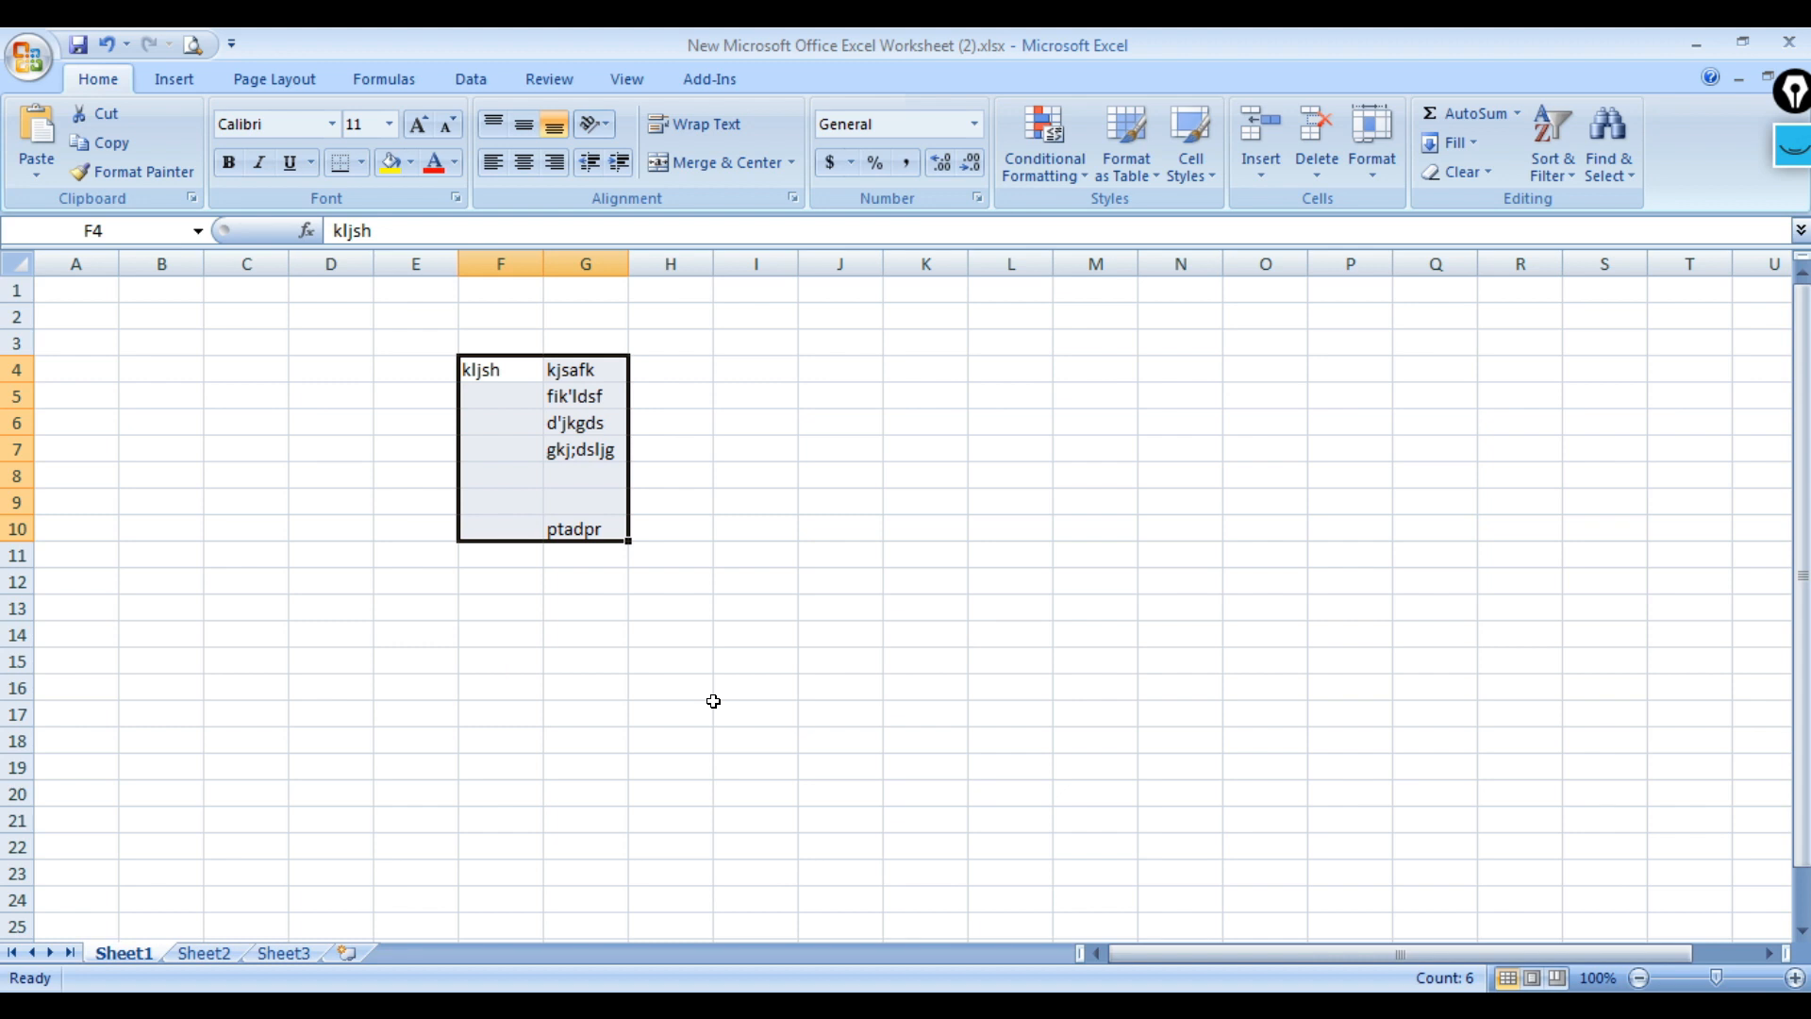
{"action": "key", "text": "Delete"}
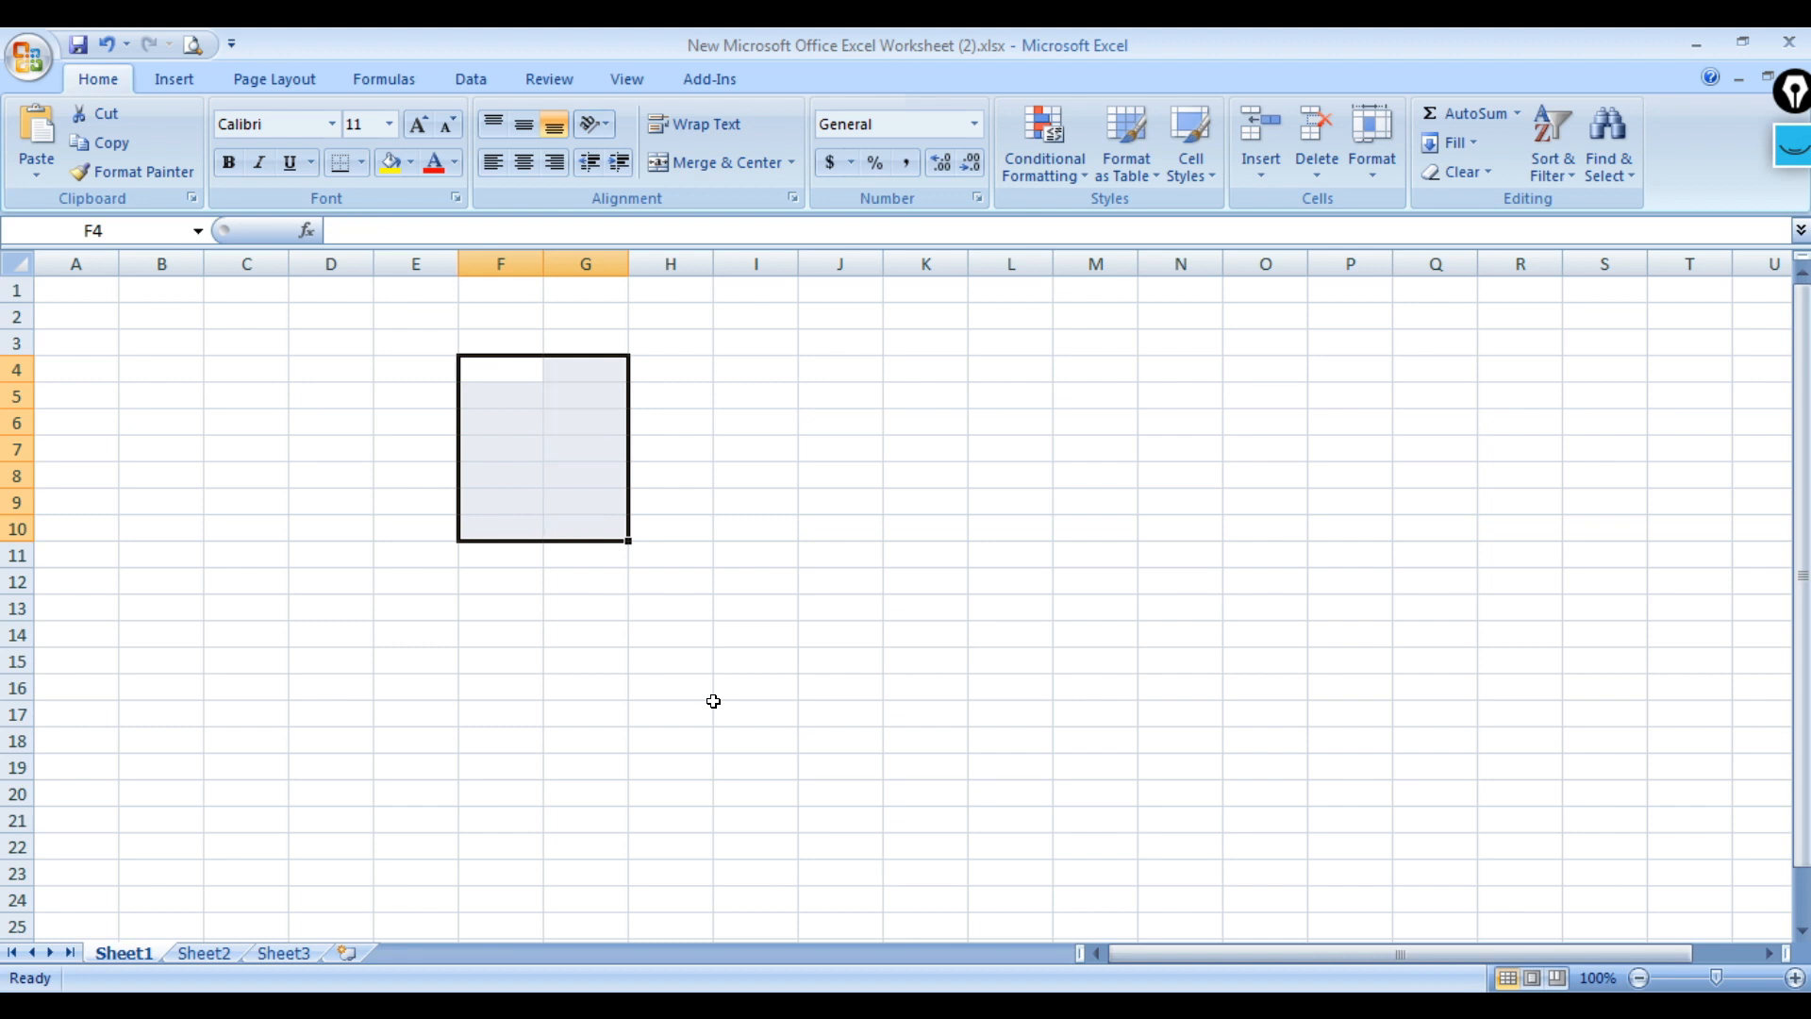
{"action": "left_click", "coordinate": [196, 377]}
{"action": "left_click", "coordinate": [501, 416]}
{"action": "left_click", "coordinate": [670, 421]}
{"action": "left_click", "coordinate": [874, 434]}
{"action": "left_click", "coordinate": [1002, 433]}
{"action": "left_click", "coordinate": [315, 423]}
{"action": "left_click", "coordinate": [405, 426]}
{"action": "left_click", "coordinate": [534, 428]}
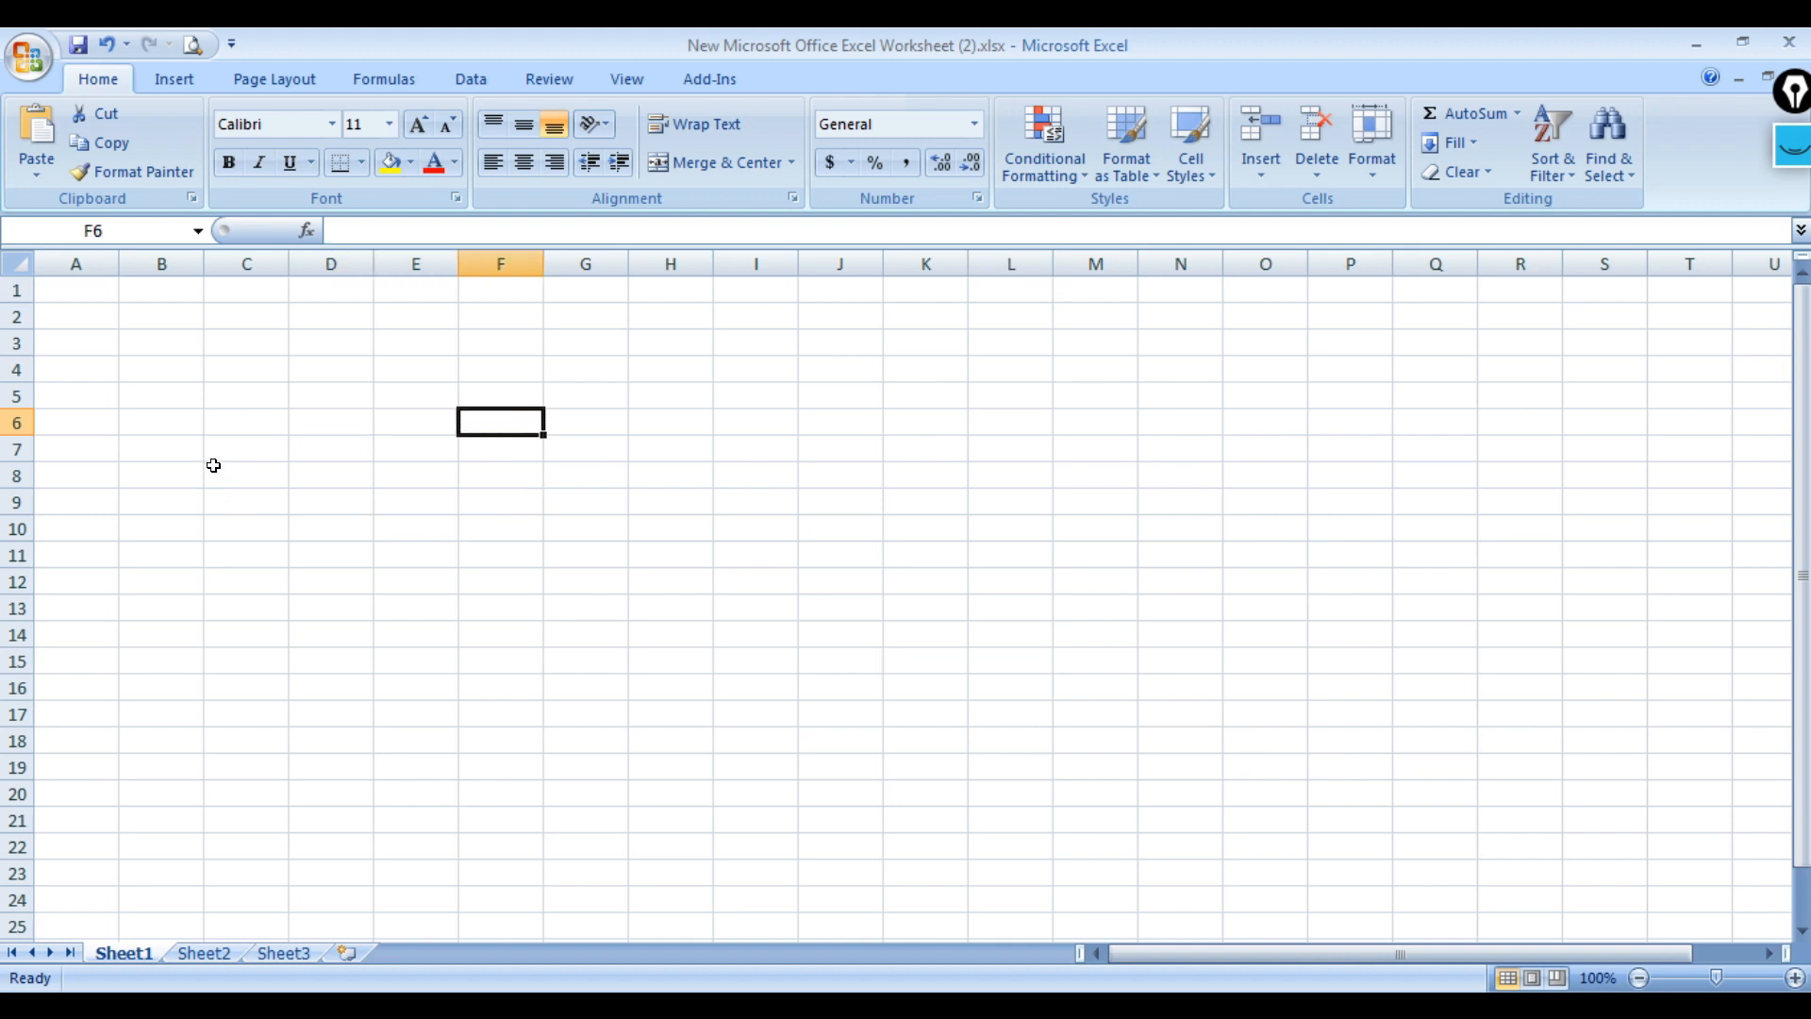
{"action": "left_click", "coordinate": [758, 588]}
{"action": "left_click", "coordinate": [954, 575]}
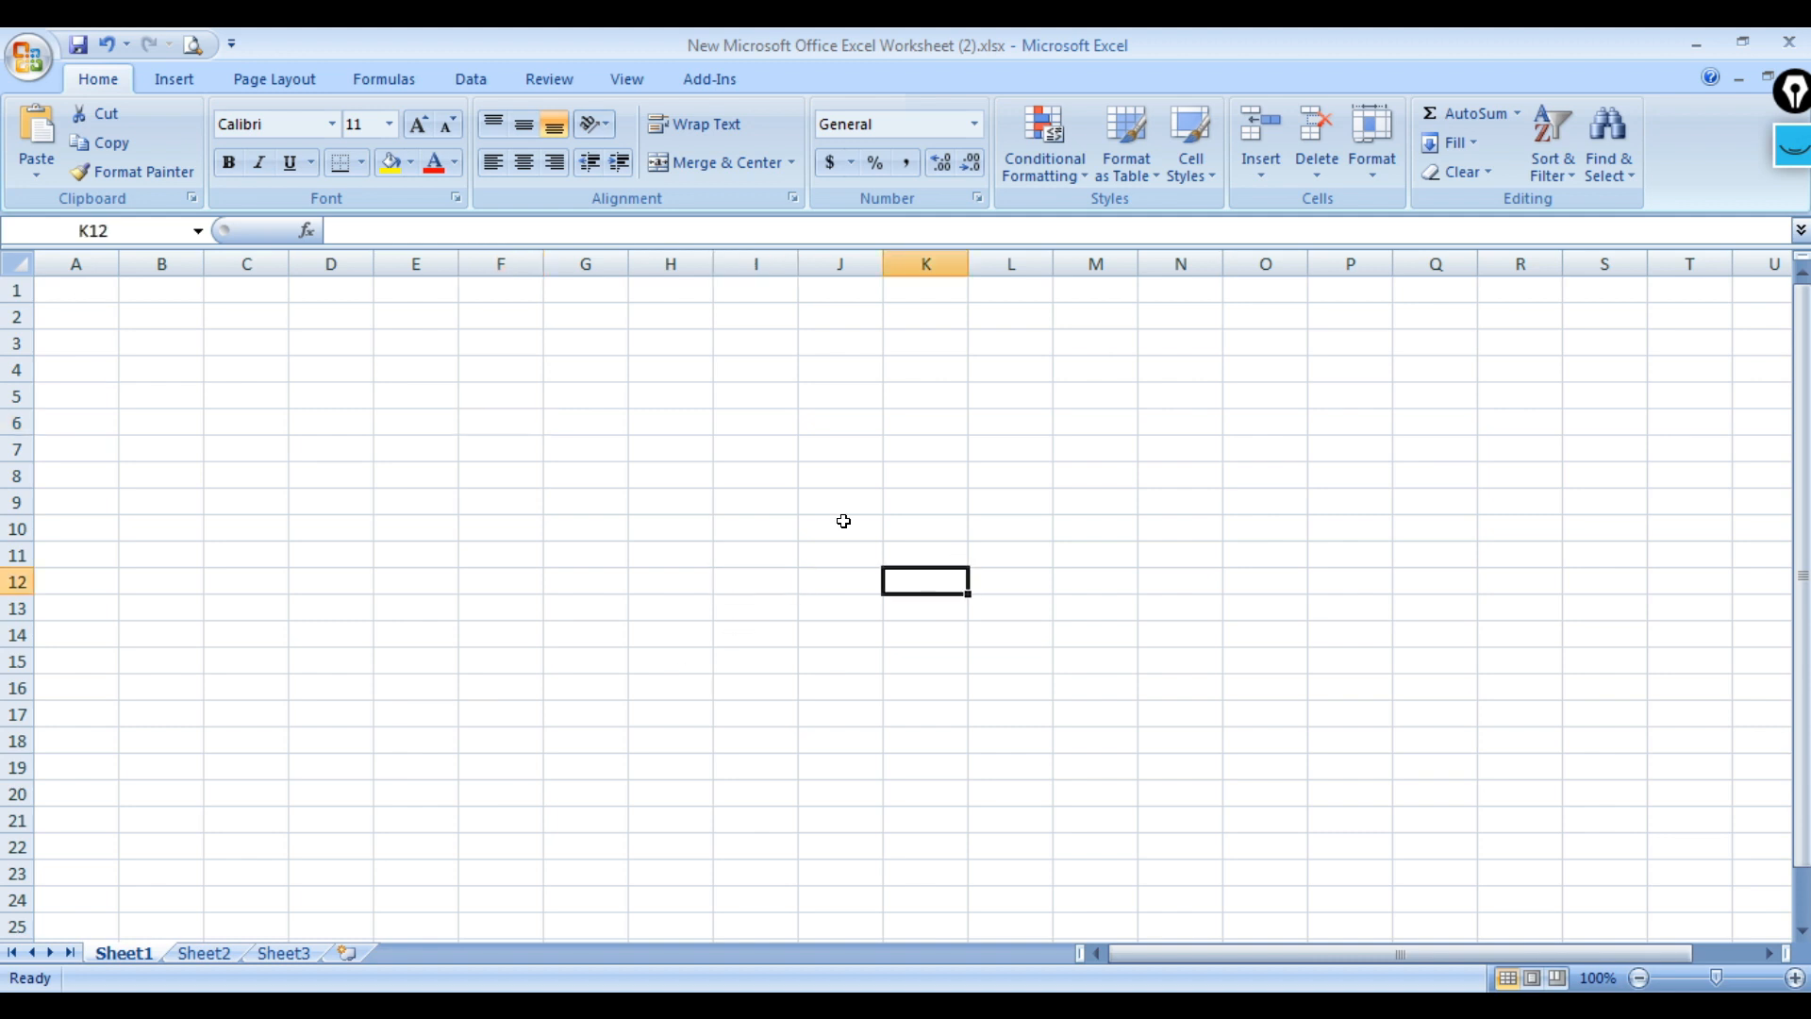
{"action": "left_click", "coordinate": [672, 477]}
{"action": "left_click", "coordinate": [661, 555]}
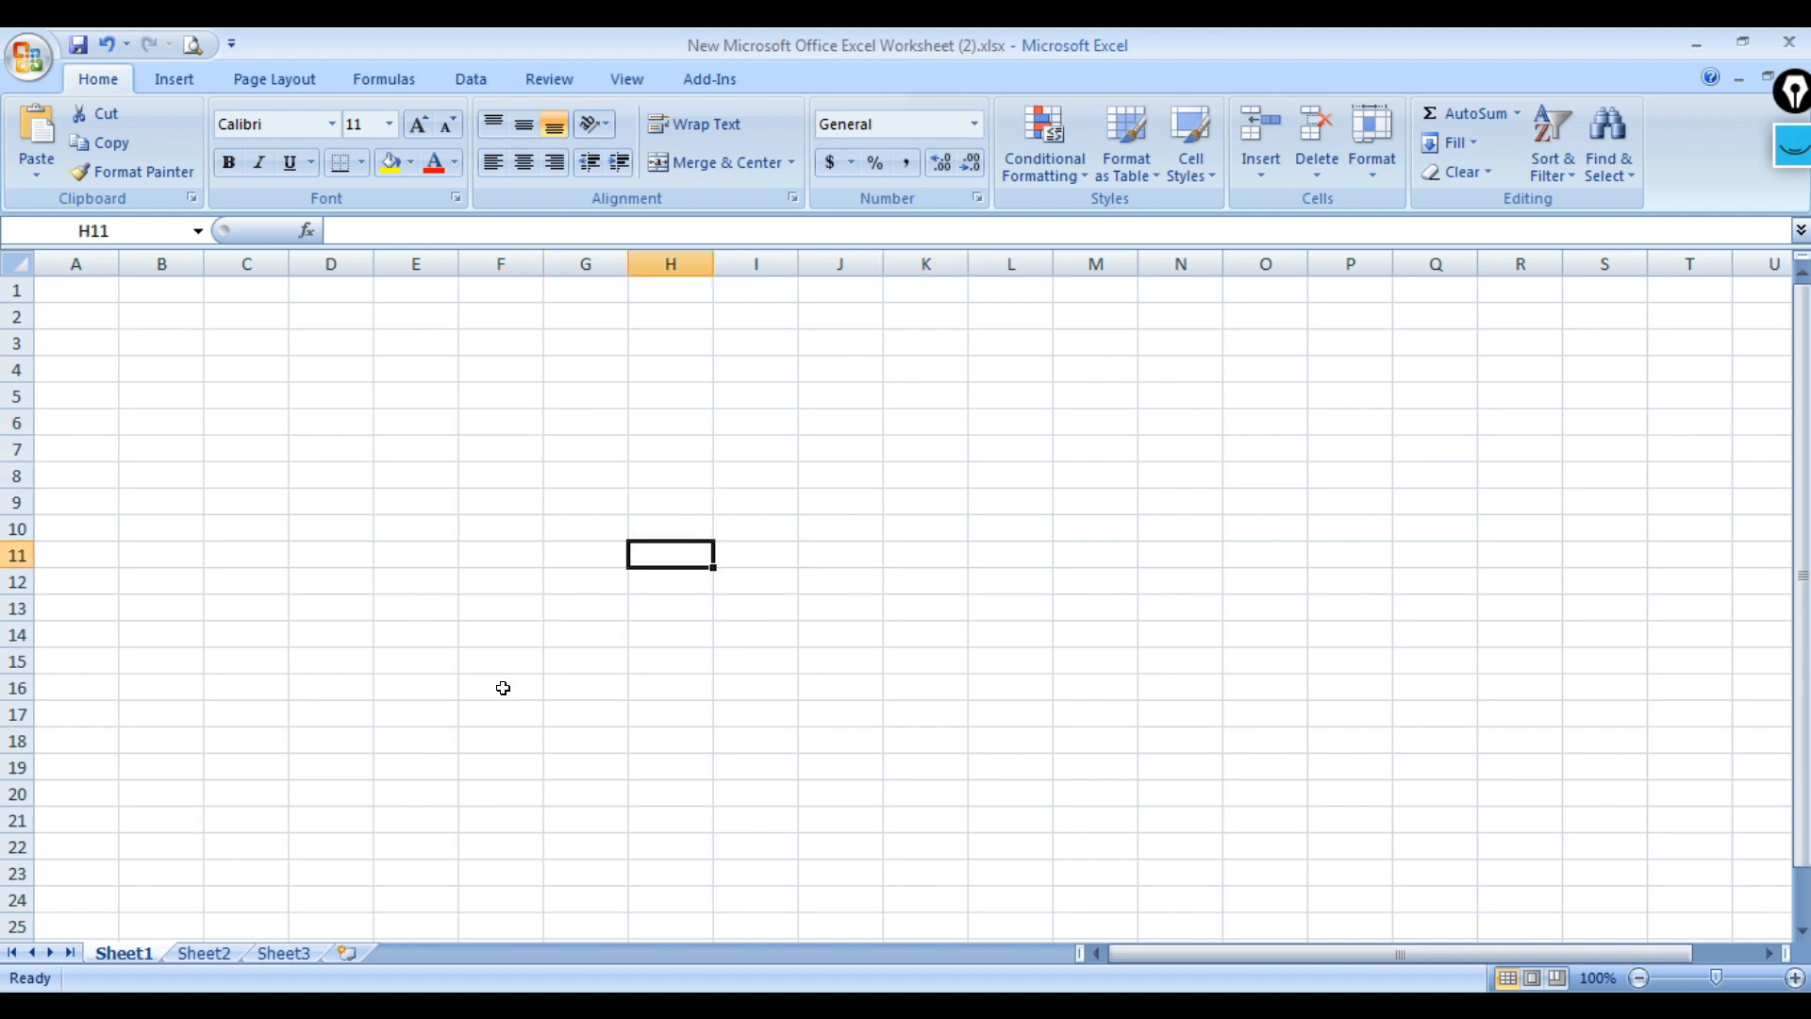
{"action": "left_click_drag", "start_coordinate": [245, 343], "coordinate": [1157, 768]}
{"action": "left_click", "coordinate": [585, 607]}
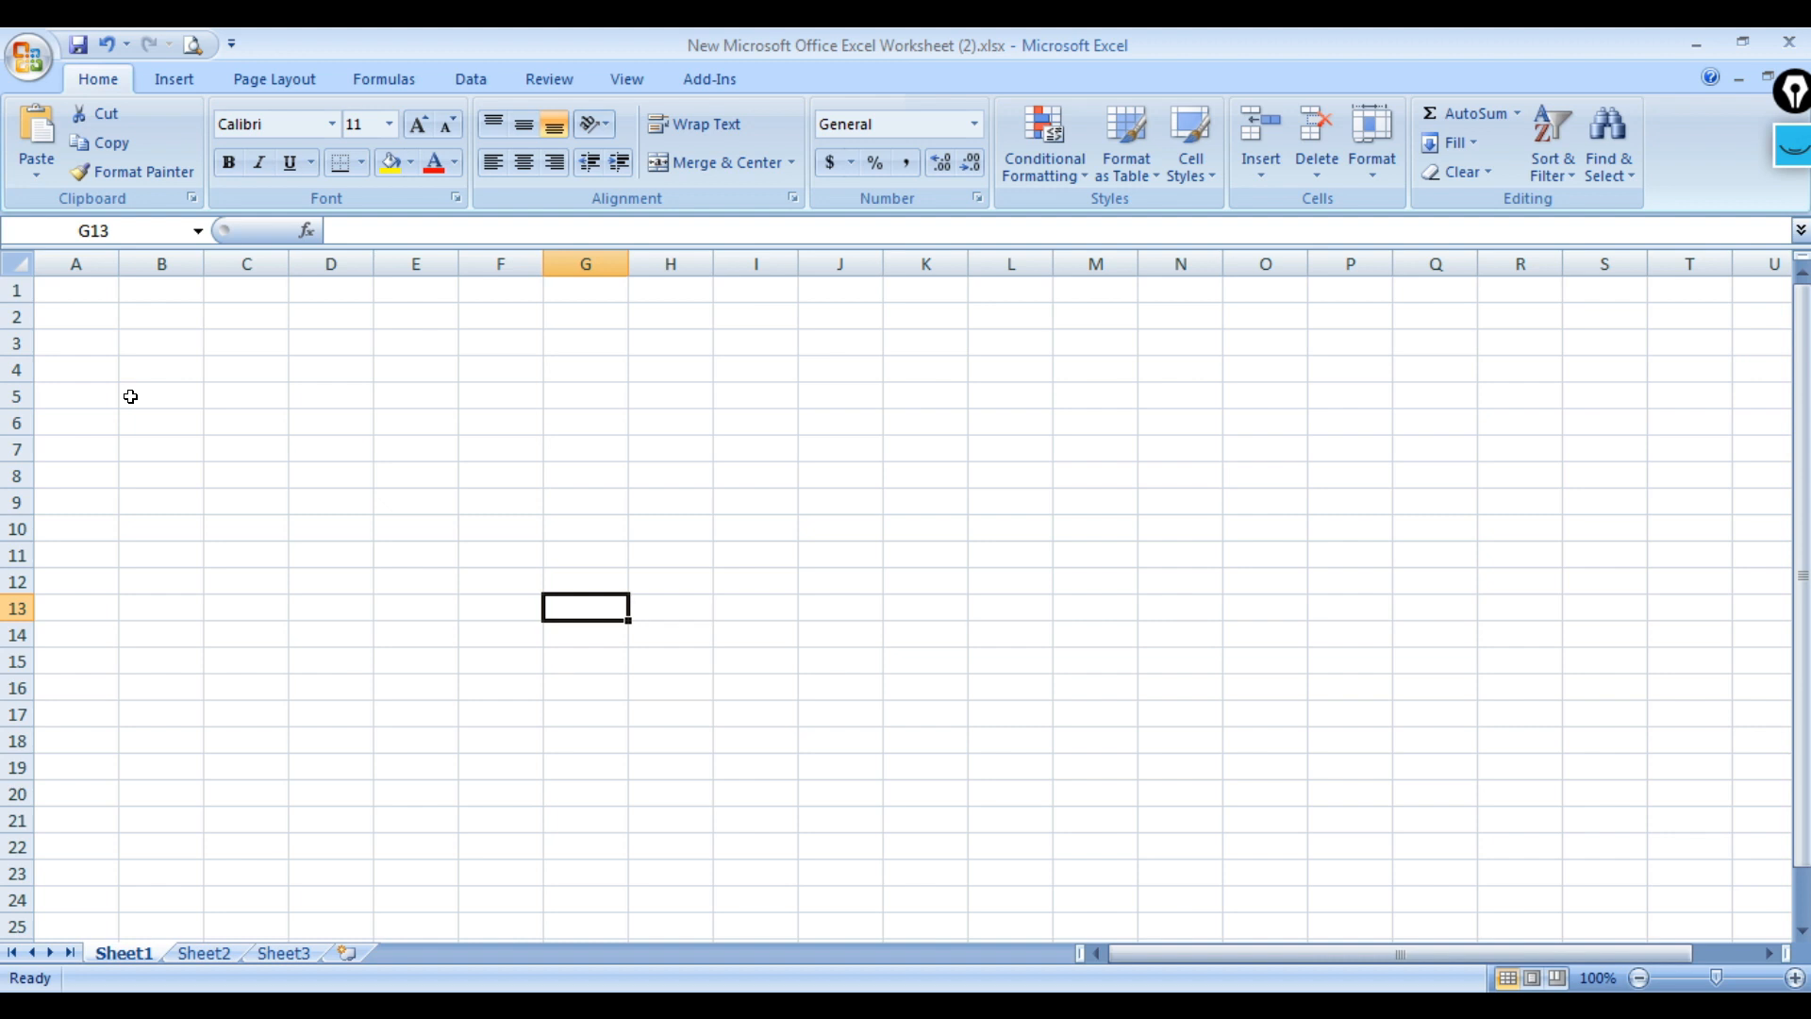
{"action": "left_click", "coordinate": [88, 283]}
{"action": "left_click", "coordinate": [150, 295]}
{"action": "left_click", "coordinate": [249, 295]}
{"action": "left_click", "coordinate": [335, 293]}
{"action": "left_click", "coordinate": [430, 292]}
{"action": "left_click", "coordinate": [519, 283]}
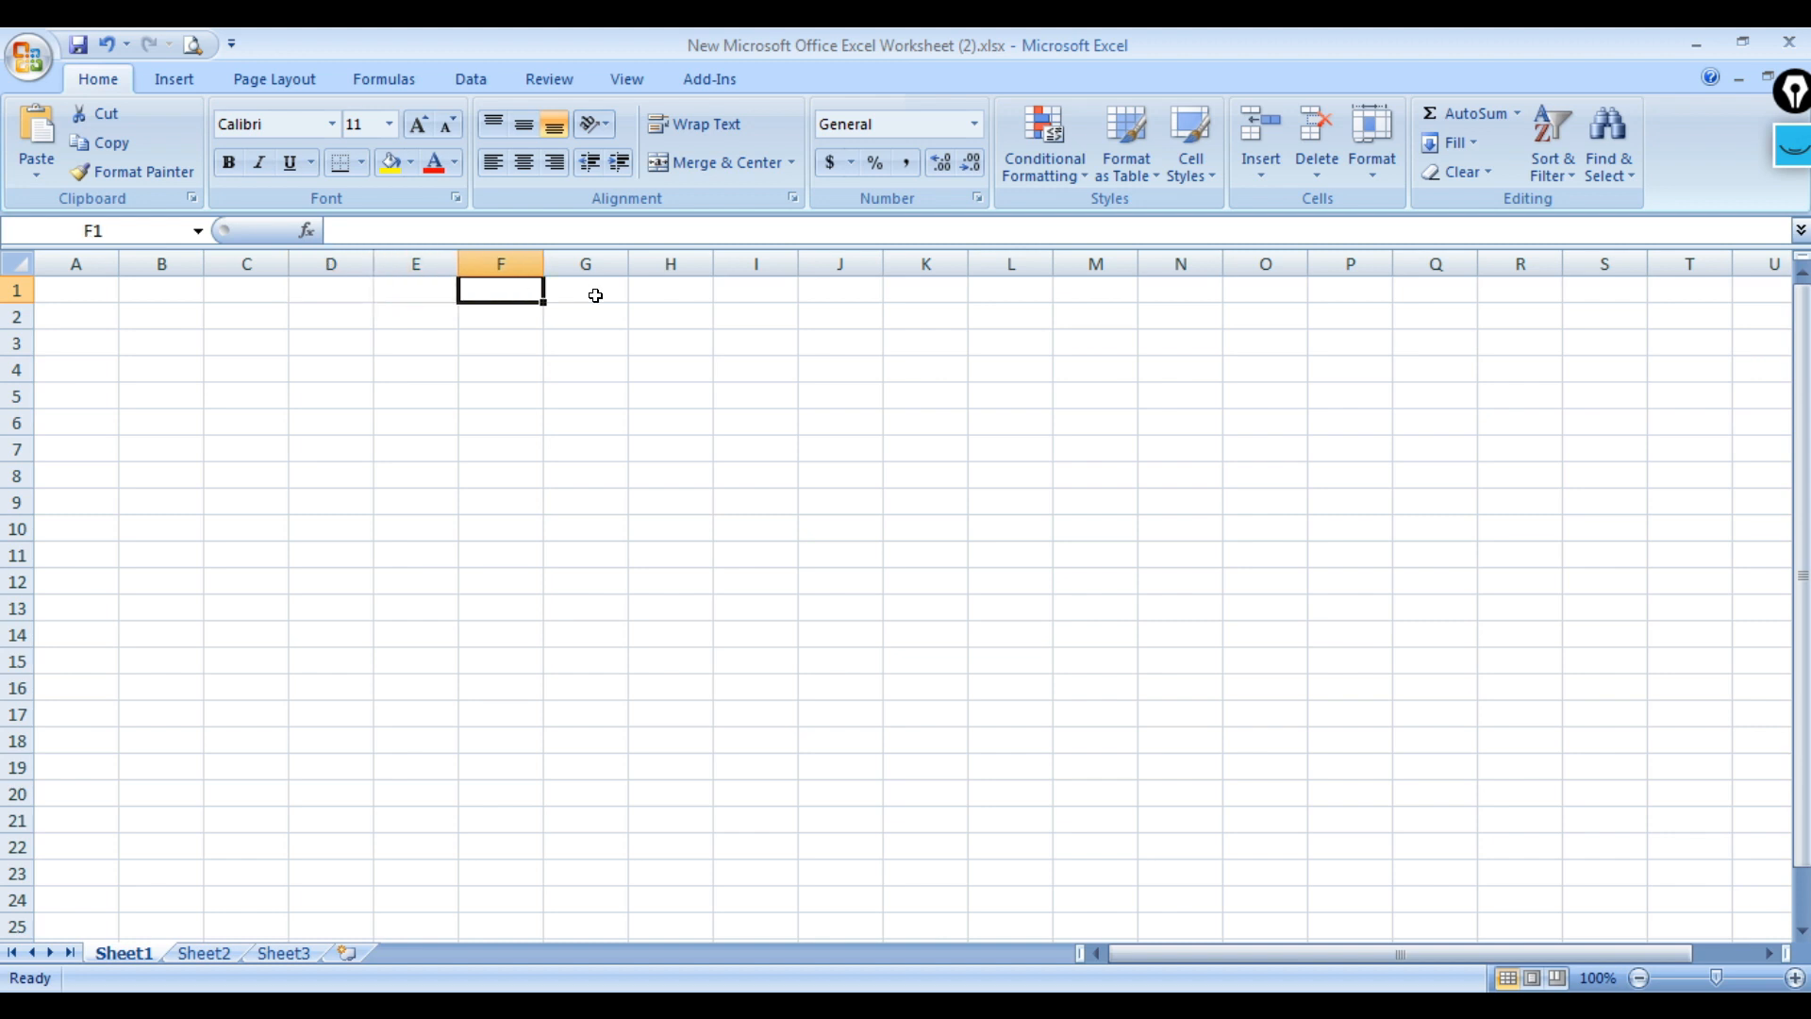
{"action": "left_click", "coordinate": [594, 296]}
Apply All Borders to the range A1:G15 to form a seven-column table grid.
{"action": "left_click_drag", "start_coordinate": [81, 286], "coordinate": [597, 665]}
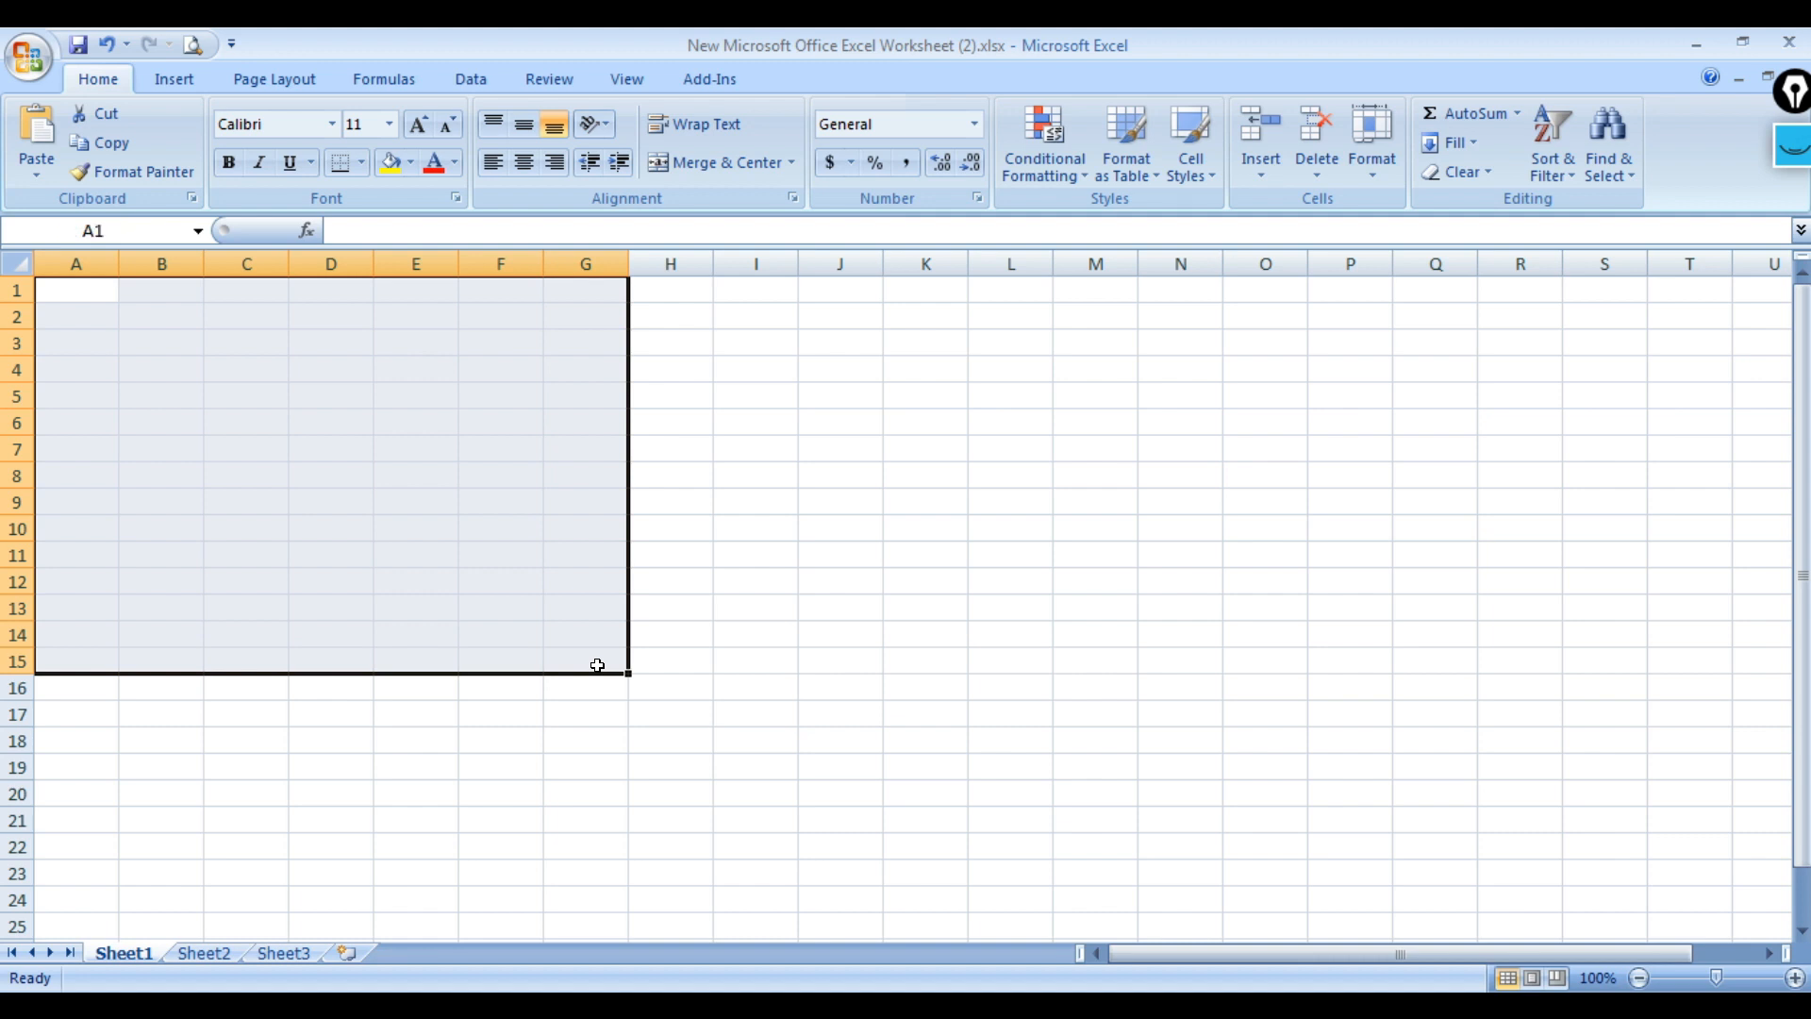
{"action": "left_click", "coordinate": [364, 170]}
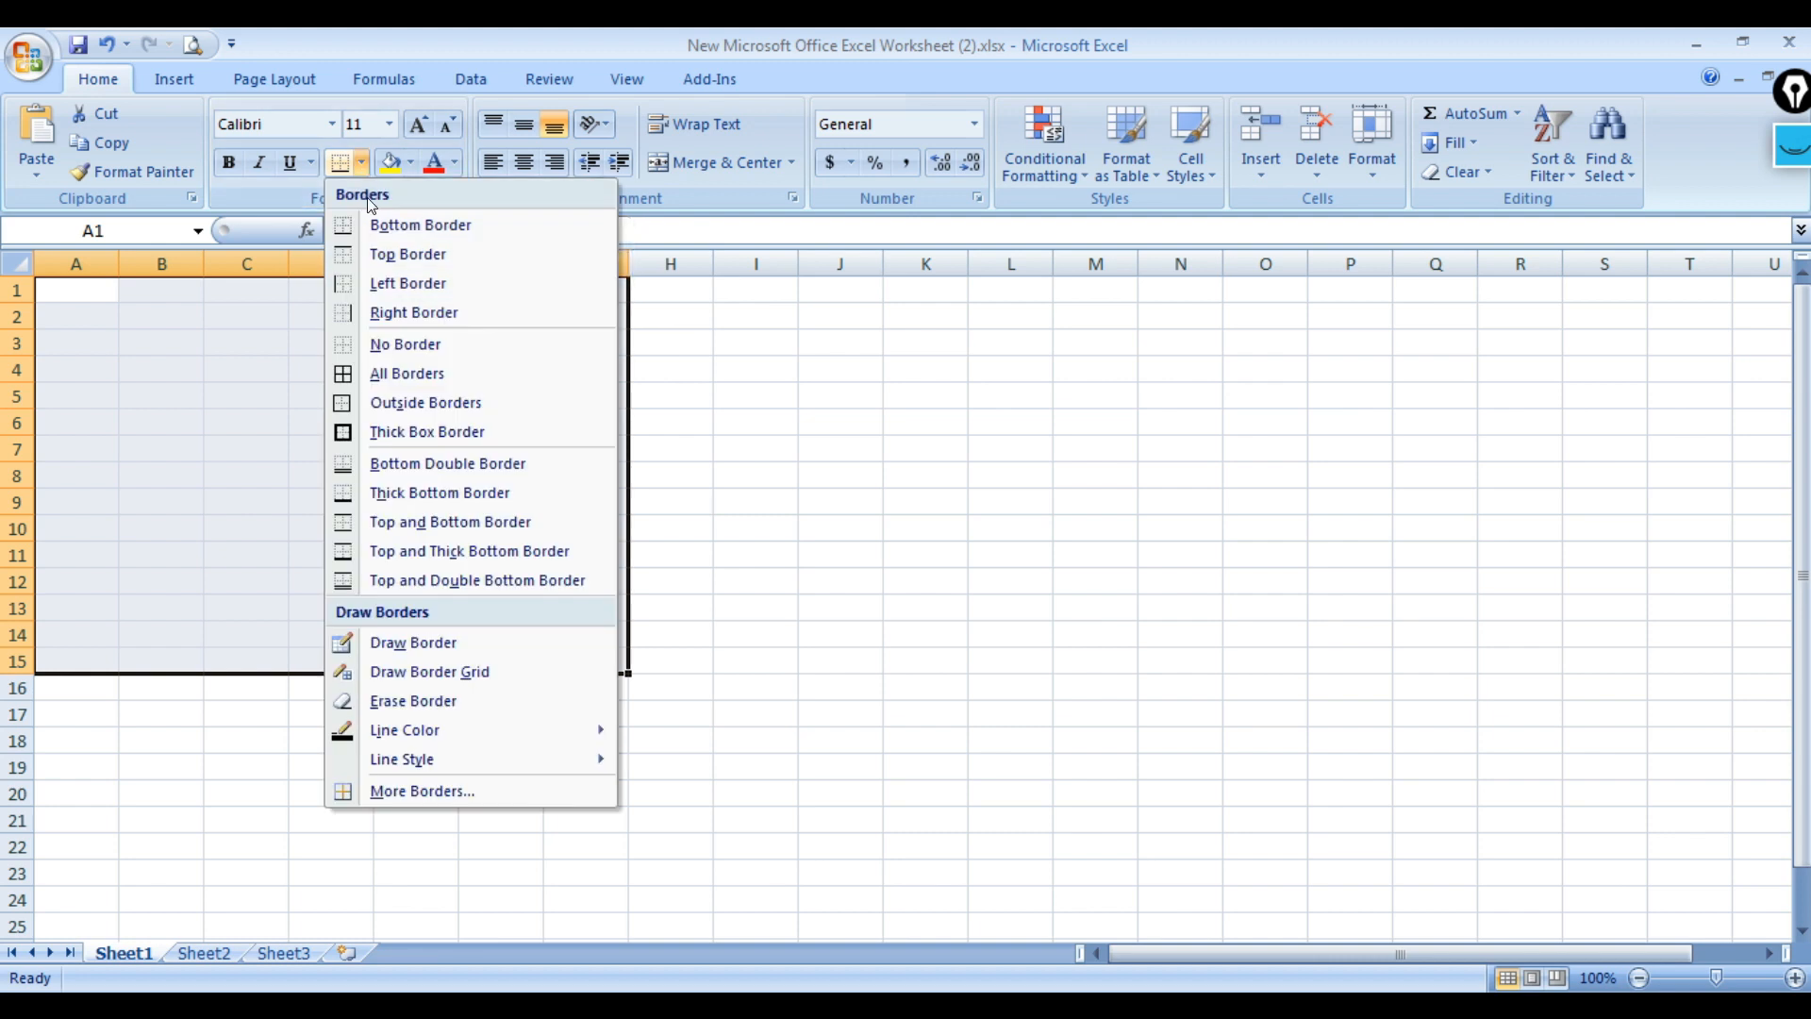
{"action": "left_click", "coordinate": [393, 376]}
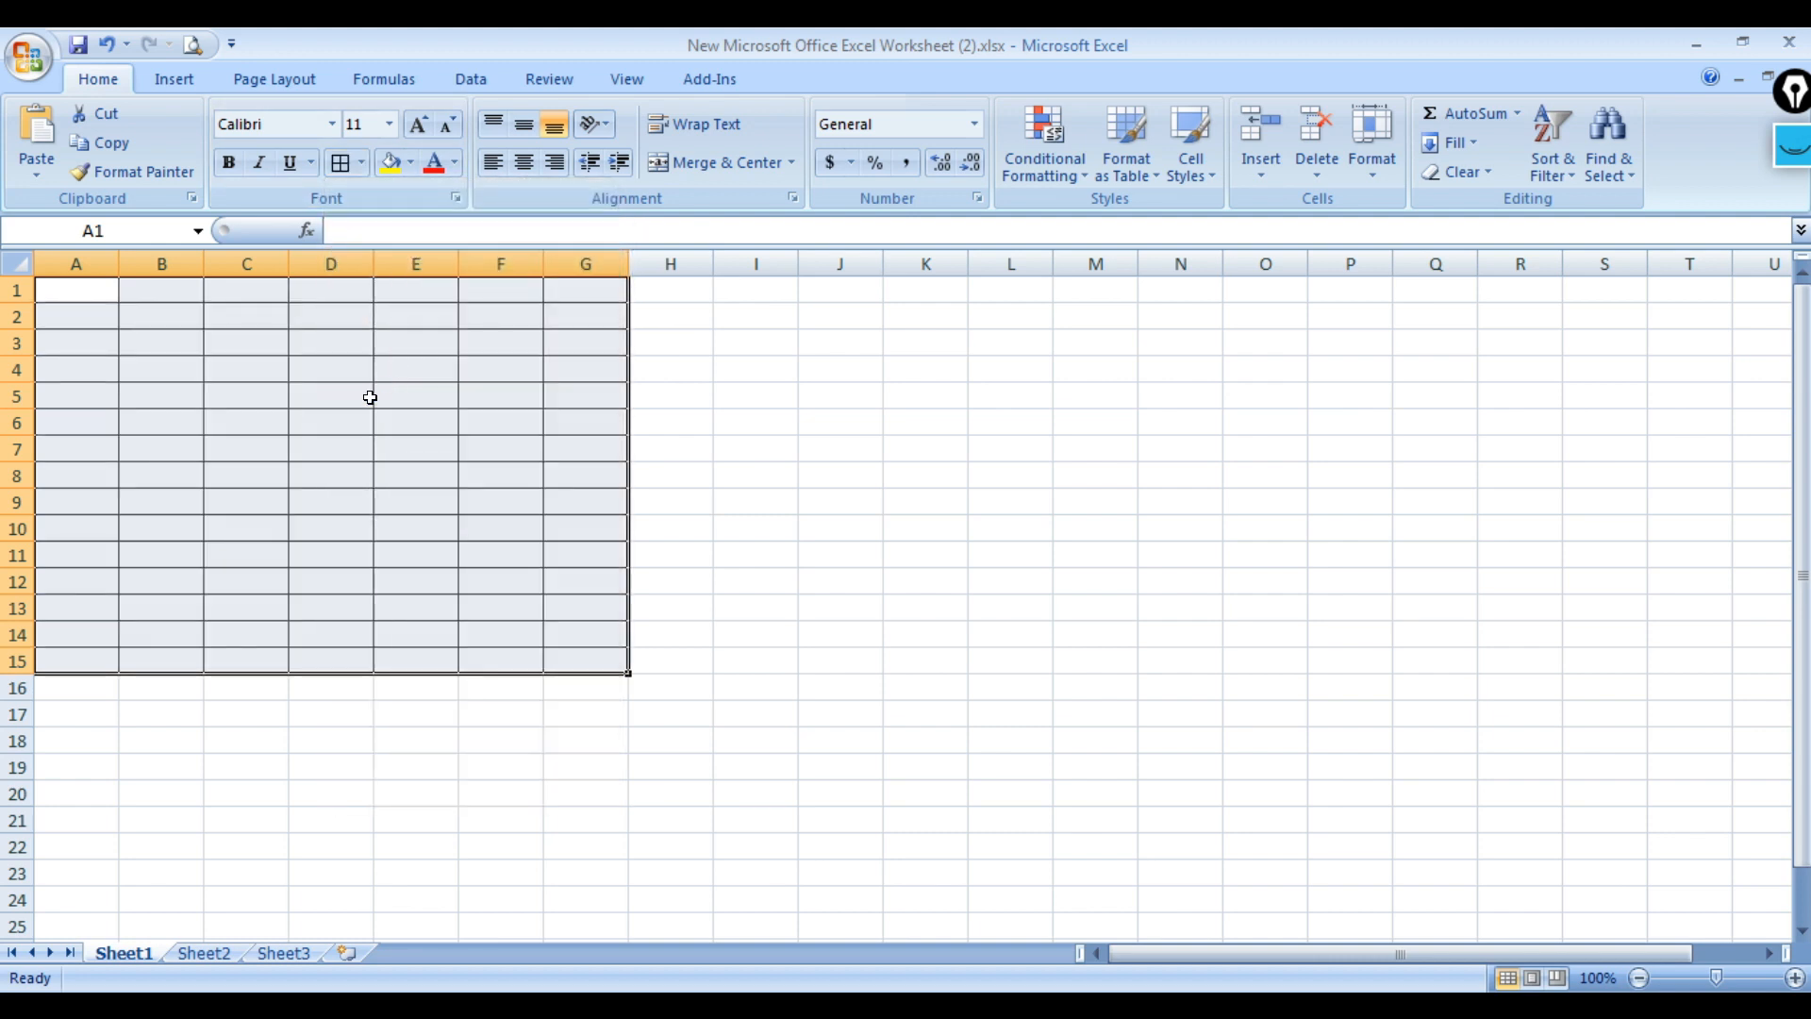
{"action": "left_click", "coordinate": [338, 451]}
{"action": "left_click", "coordinate": [66, 285]}
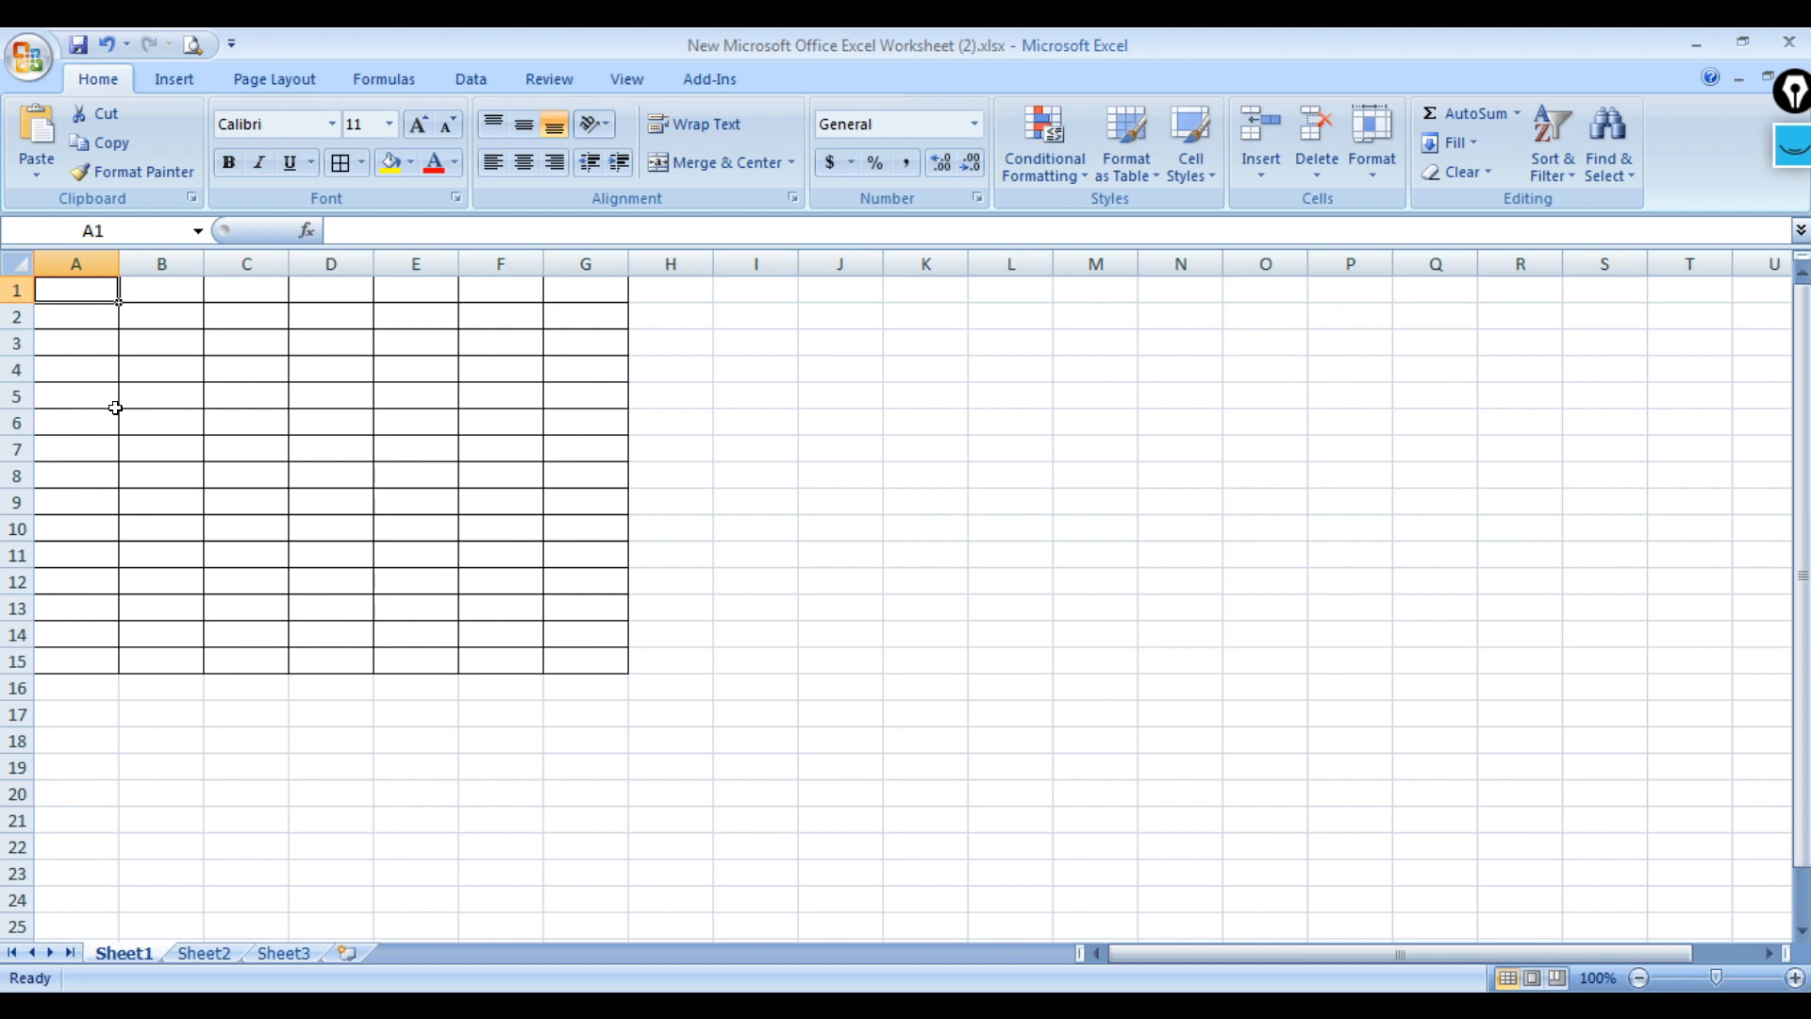
{"action": "type", "text": "dopsafrsa"}
{"action": "key", "text": "BackSpace"}
{"action": "key", "text": "BackSpace"}
{"action": "key", "text": "BackSpace"}
{"action": "key", "text": "BackSpace"}
{"action": "key", "text": "BackSpace"}
{"action": "key", "text": "BackSpace"}
{"action": "key", "text": "BackSpace"}
{"action": "key", "text": "BackSpace"}
{"action": "key", "text": "BackSpace"}
{"action": "key", "text": "Escape"}
{"action": "left_click", "coordinate": [177, 298]}
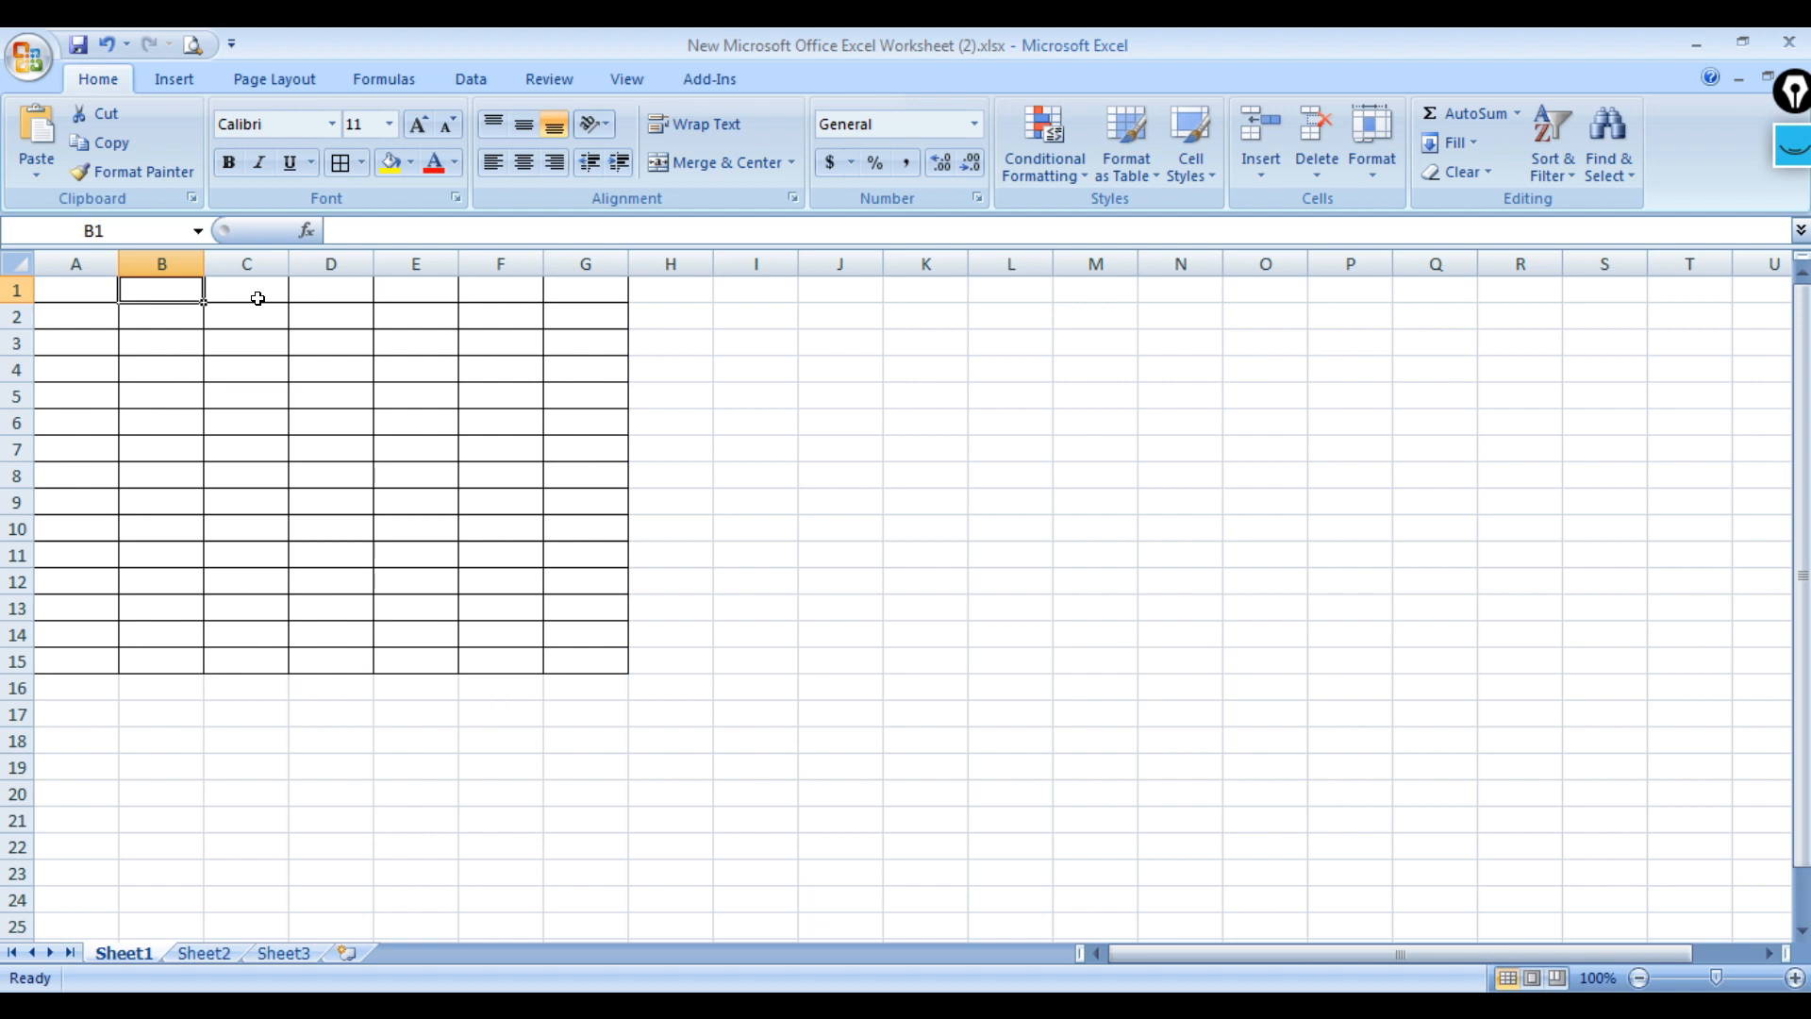
{"action": "left_click", "coordinate": [295, 320]}
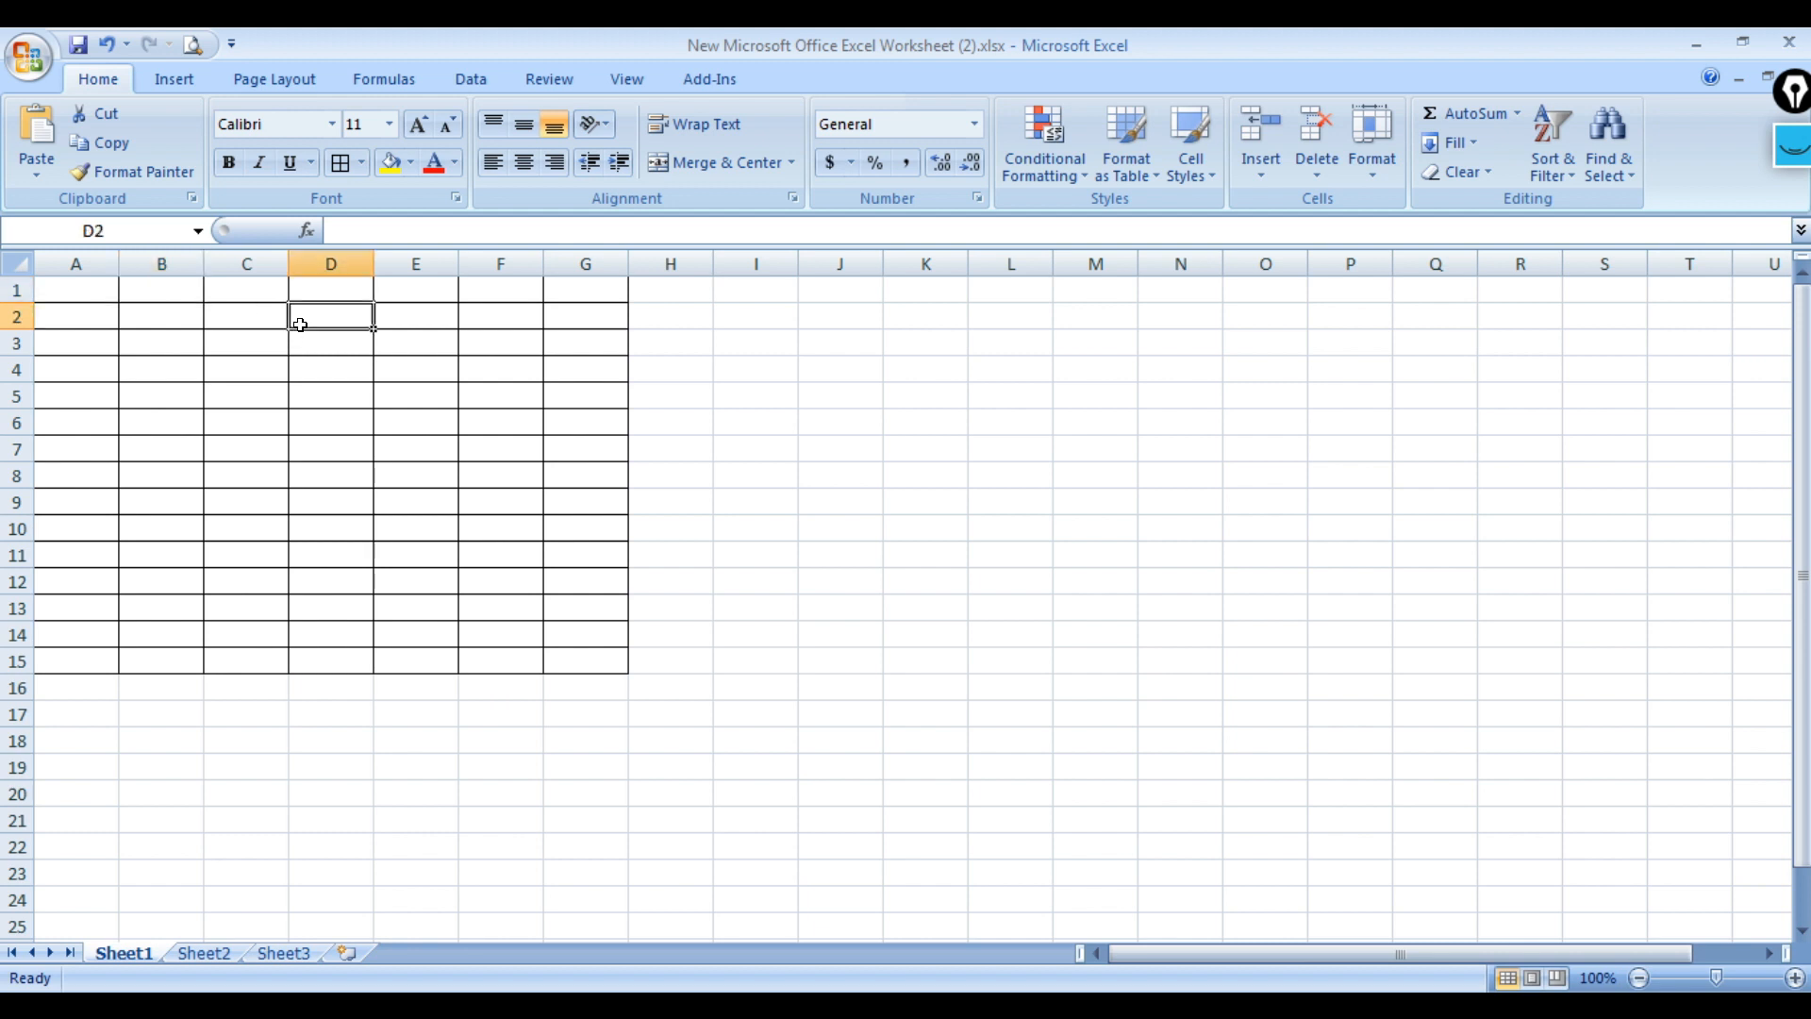
{"action": "left_click", "coordinate": [430, 323]}
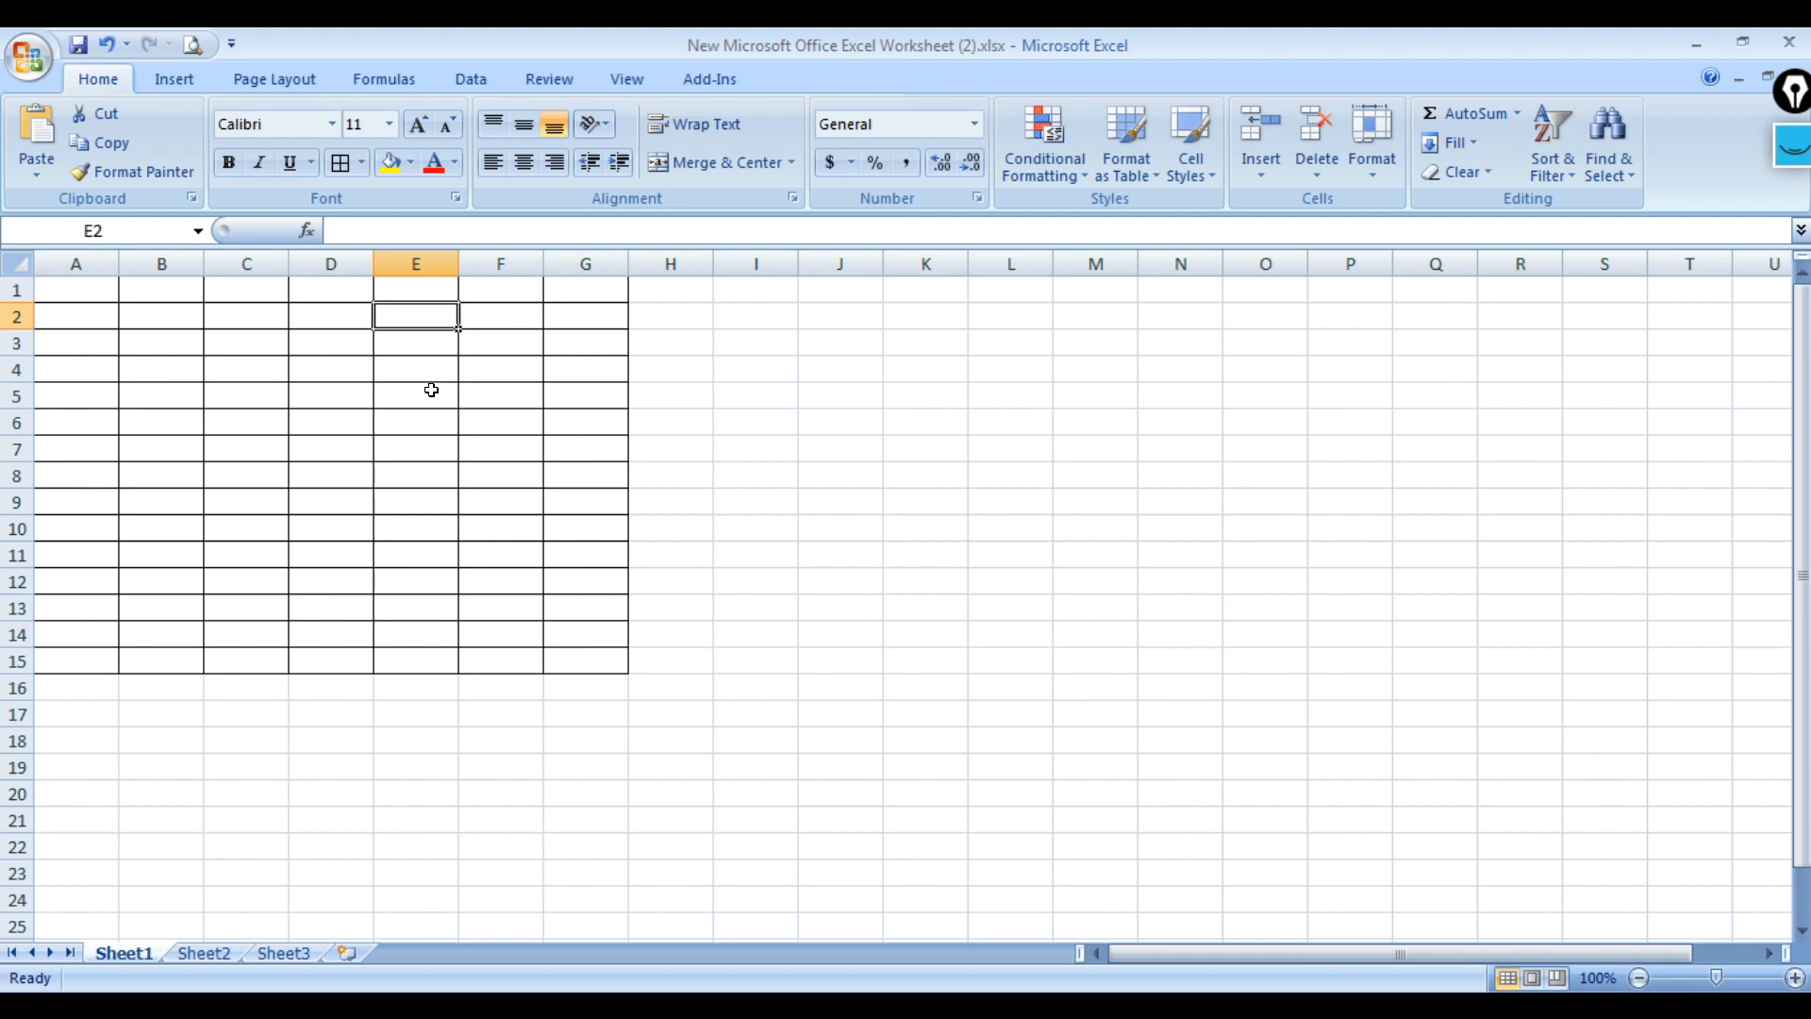
{"action": "left_click", "coordinate": [846, 440]}
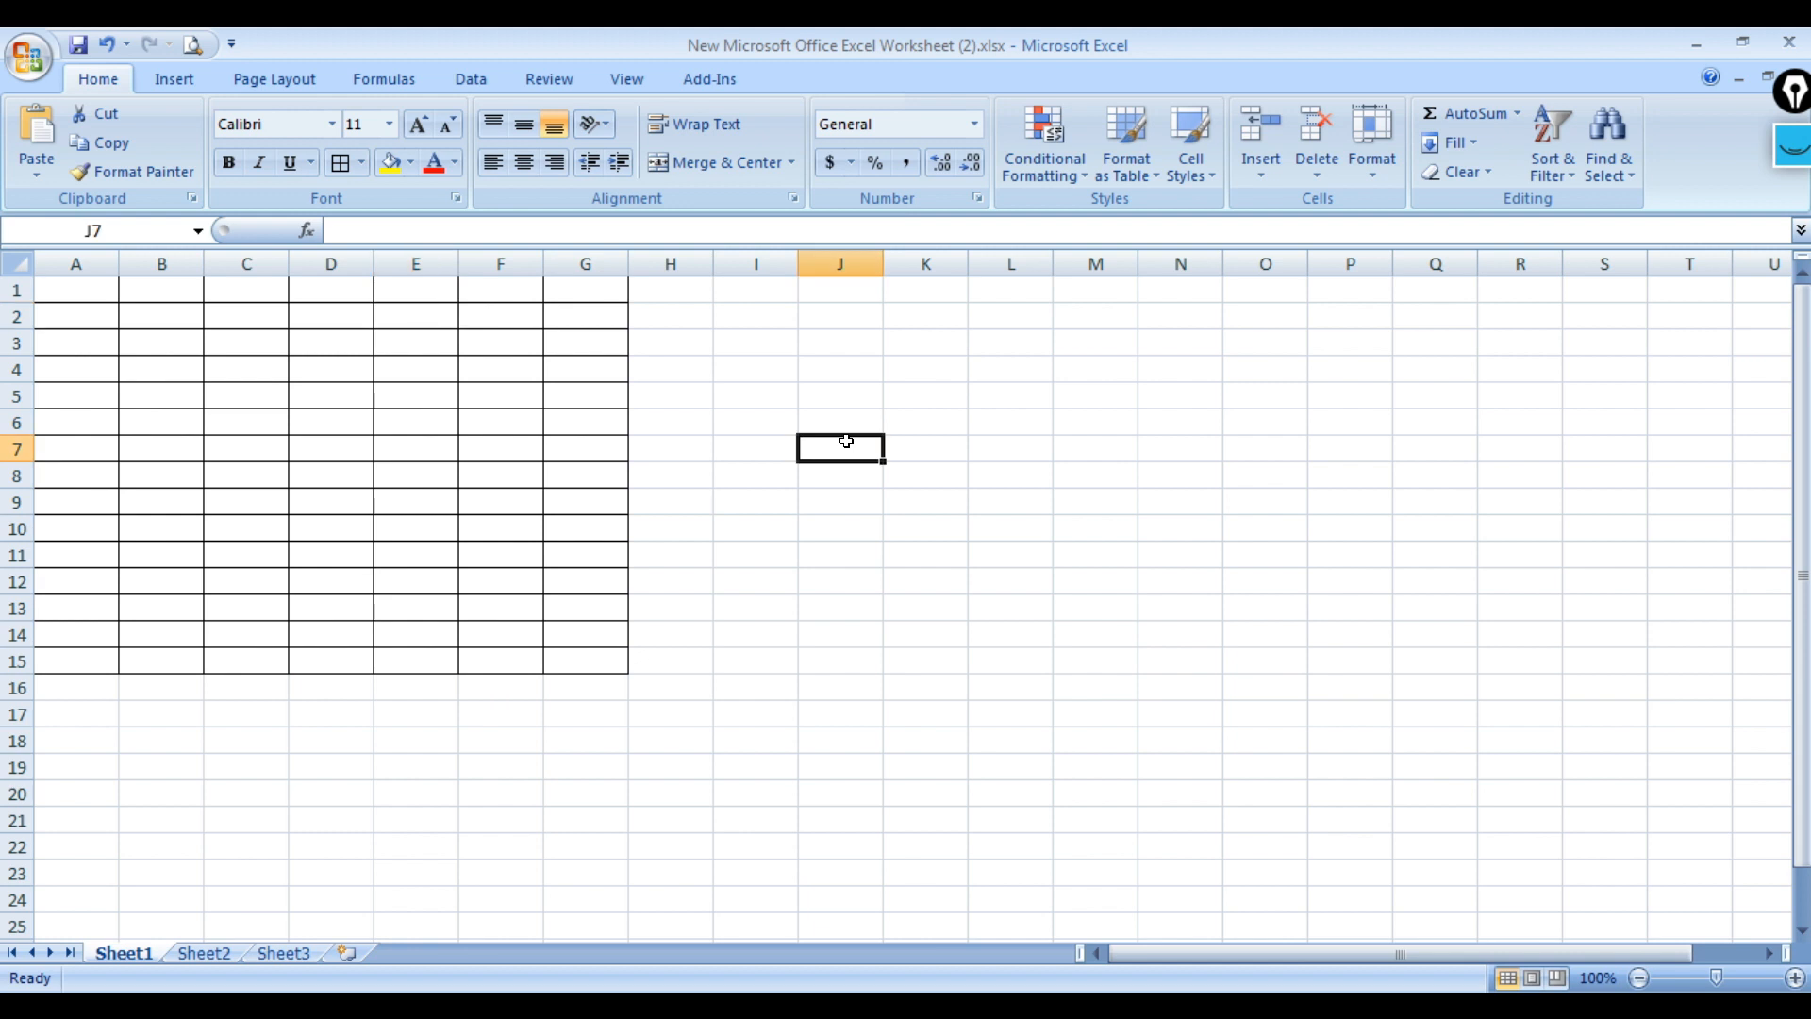
{"action": "left_click", "coordinate": [106, 298]}
{"action": "left_click", "coordinate": [375, 291]}
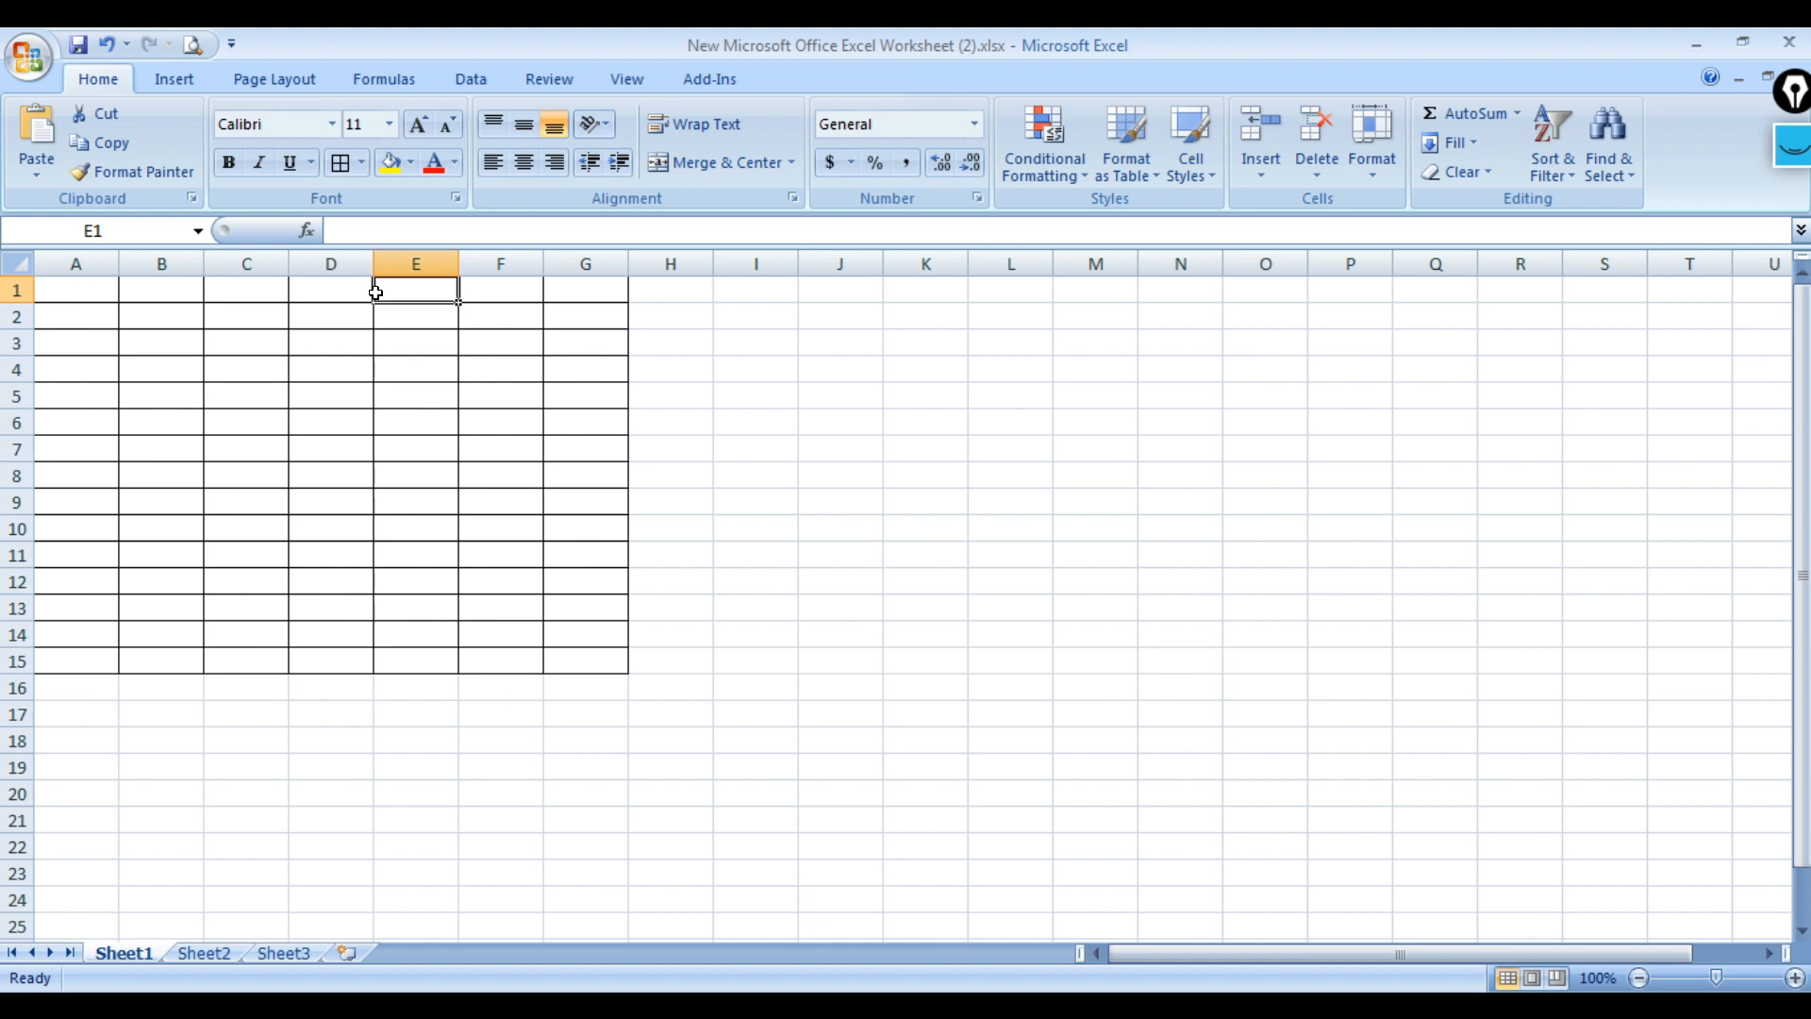
{"action": "left_click", "coordinate": [502, 308]}
{"action": "left_click", "coordinate": [492, 364]}
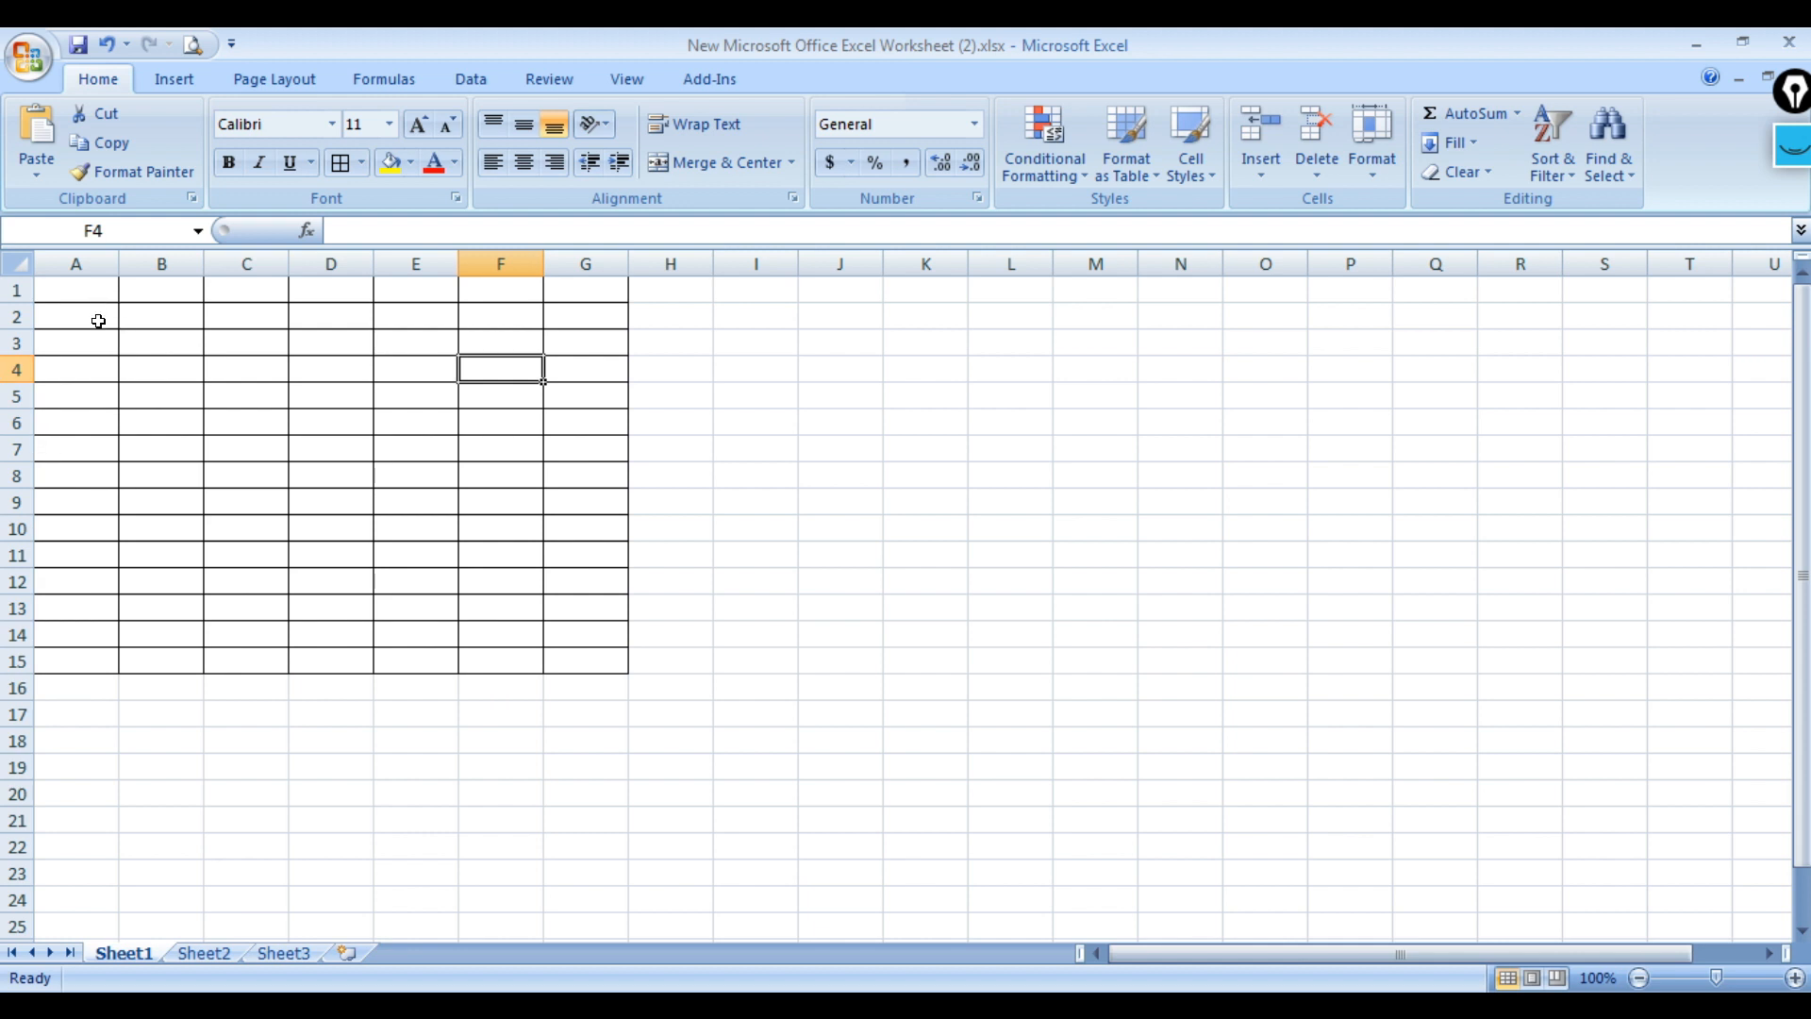
Enter S.No as the table's first column header in A1.
{"action": "left_click", "coordinate": [83, 290]}
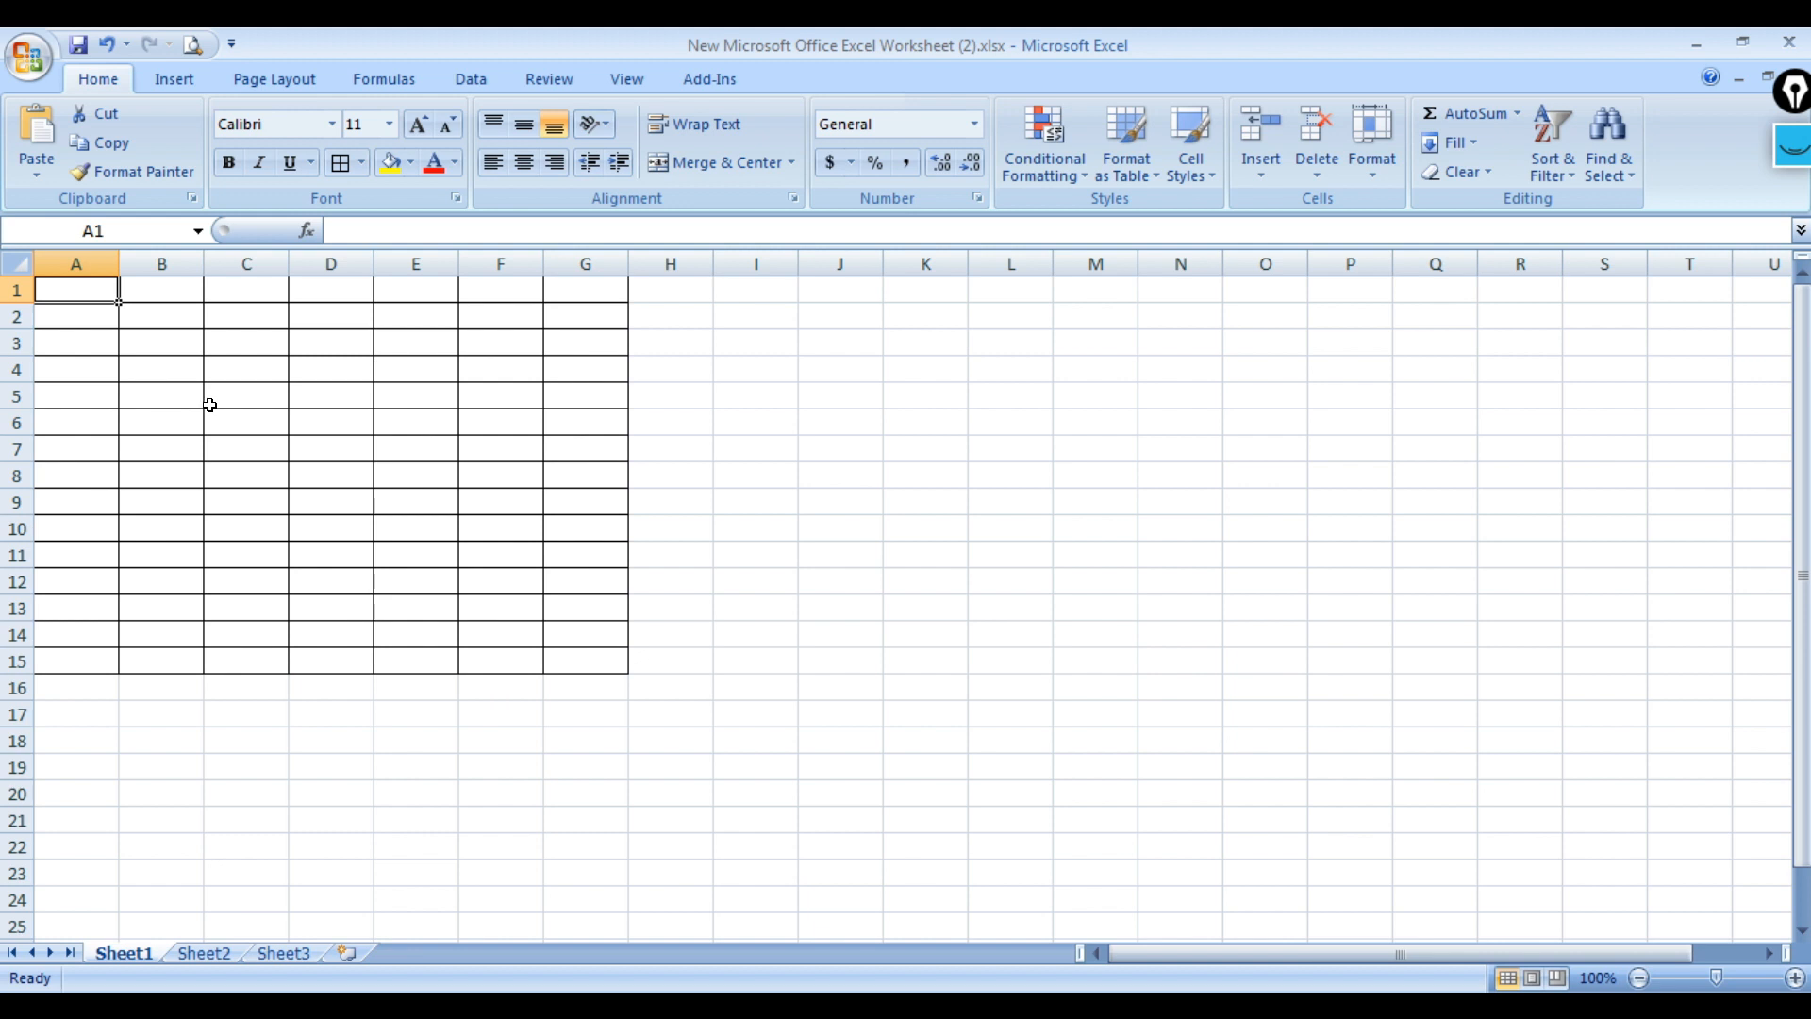
{"action": "type", "text": "S.No"}
{"action": "key", "text": "Tab"}
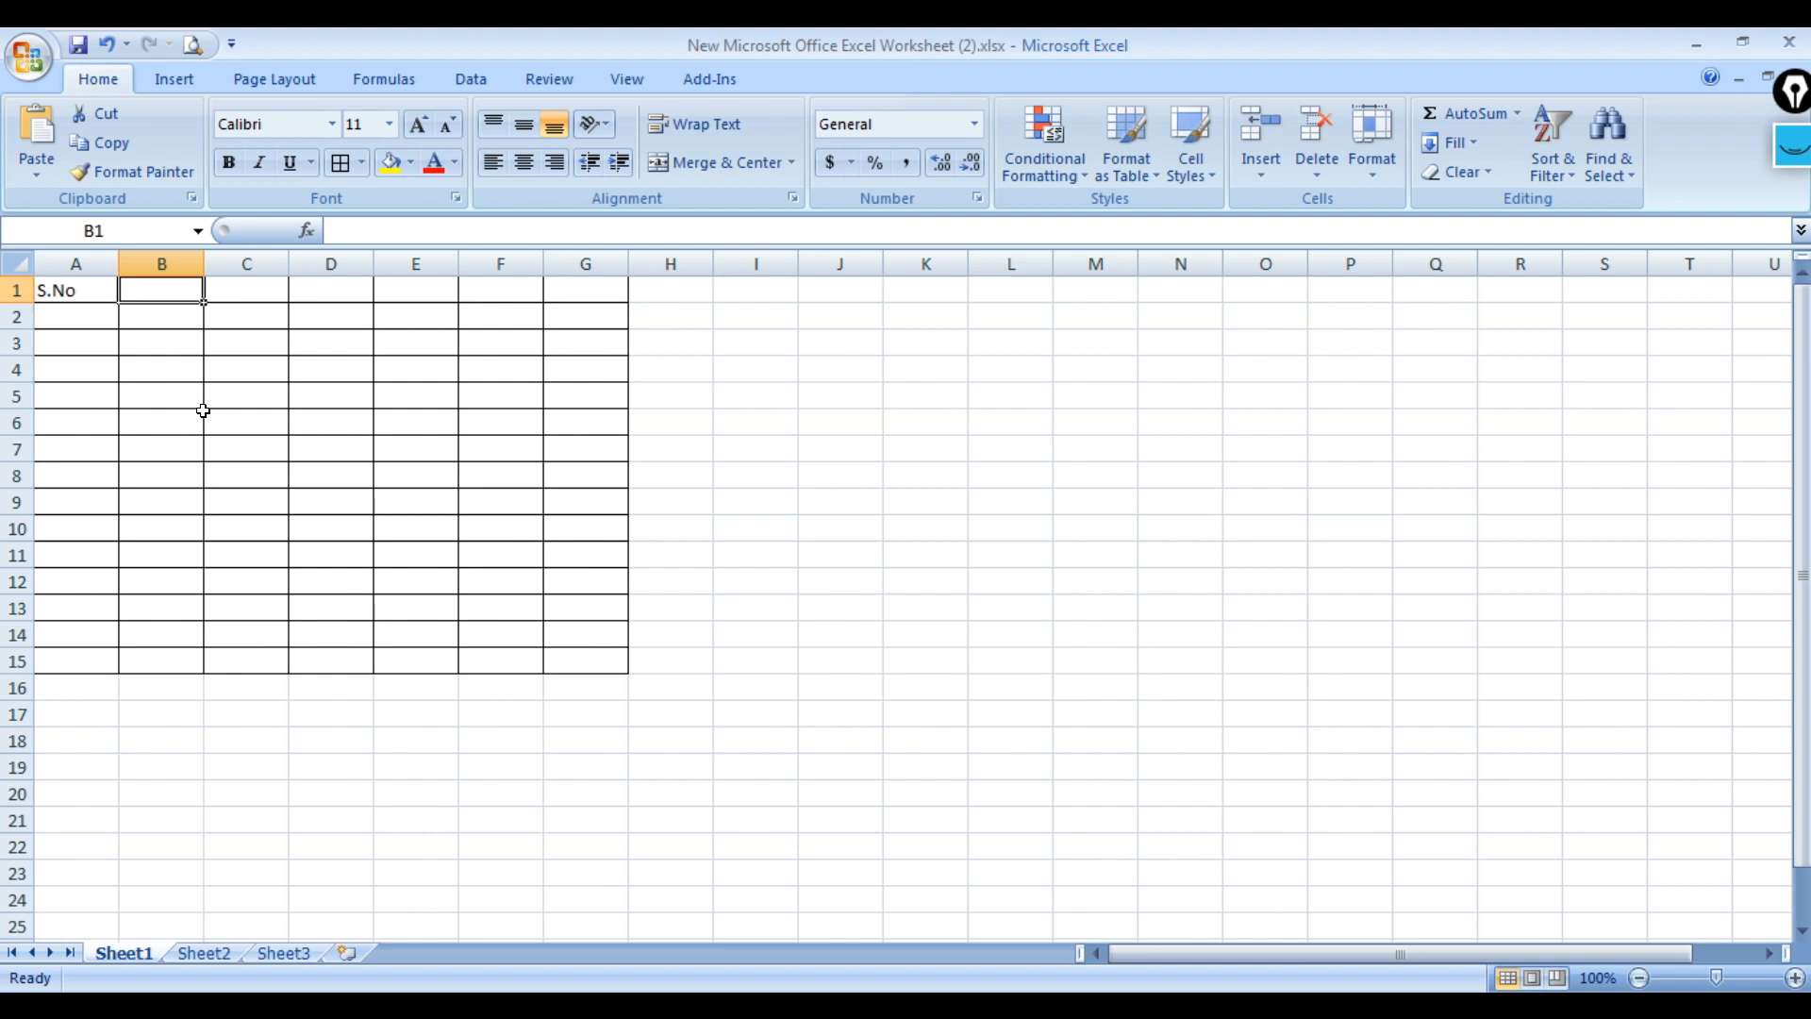
Replace the column header in A1 with Bar Mark.
{"action": "key", "text": "Left"}
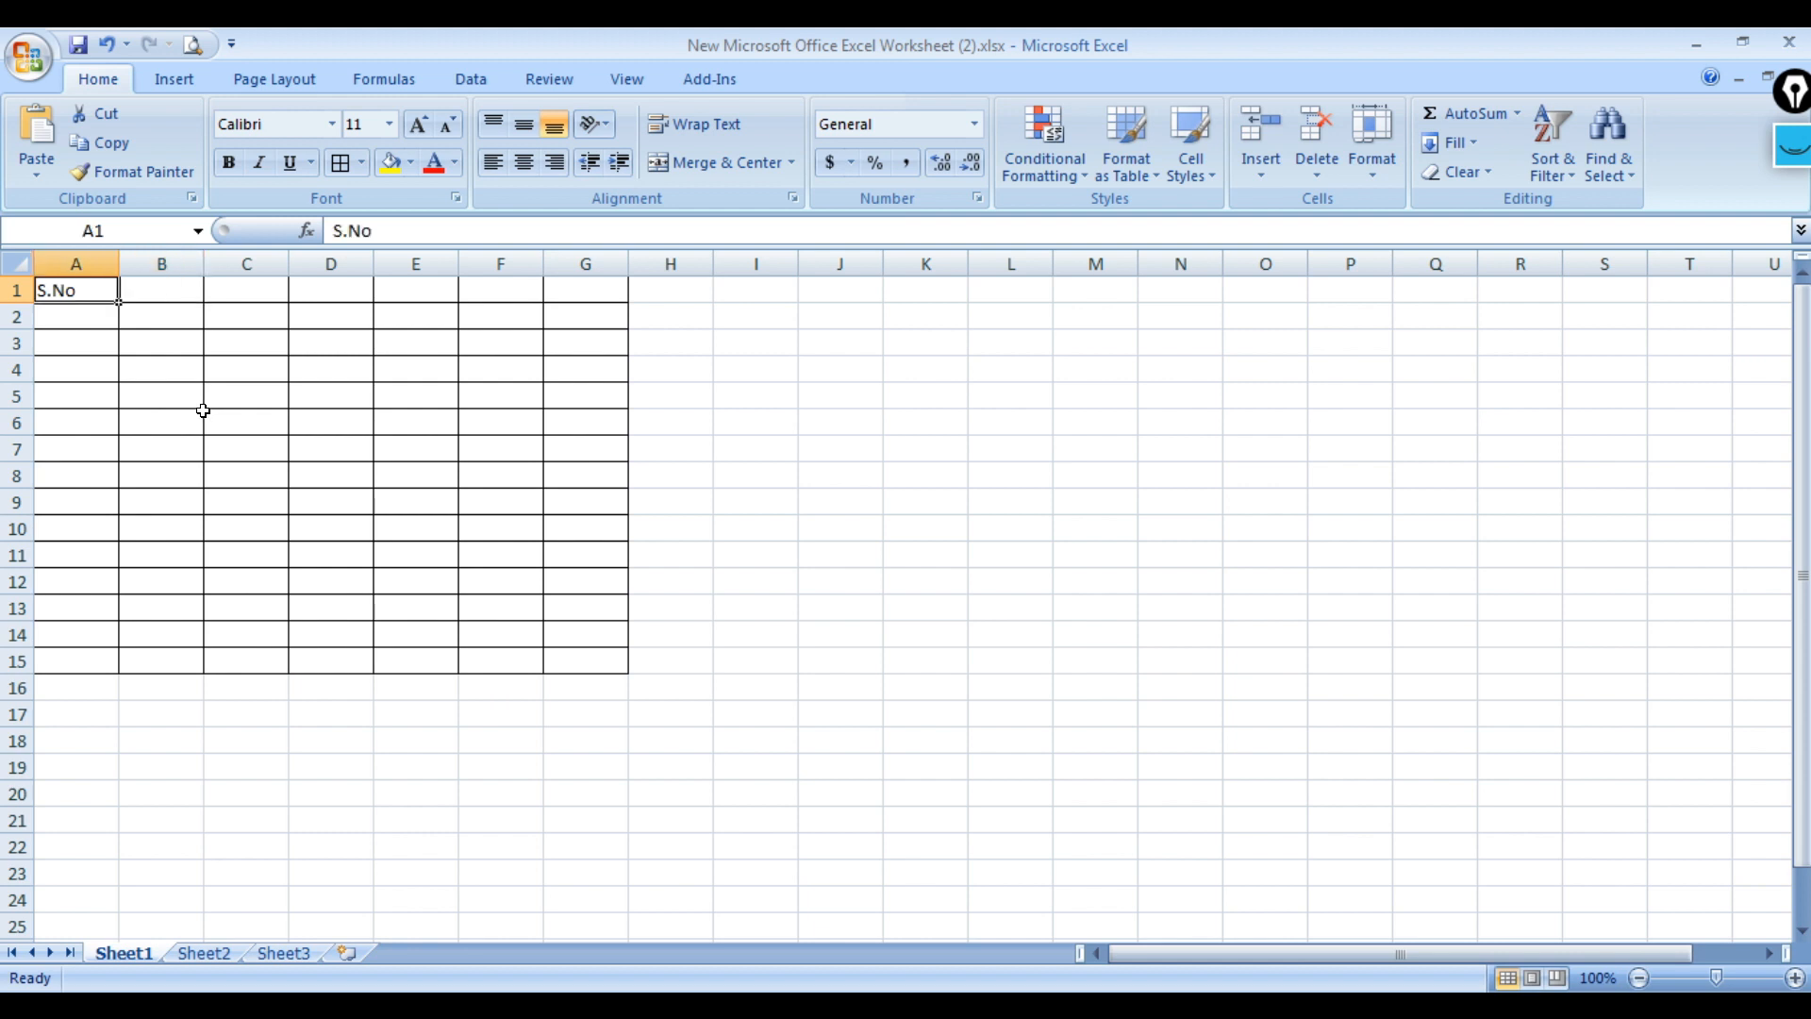
{"action": "type", "text": "Bar"}
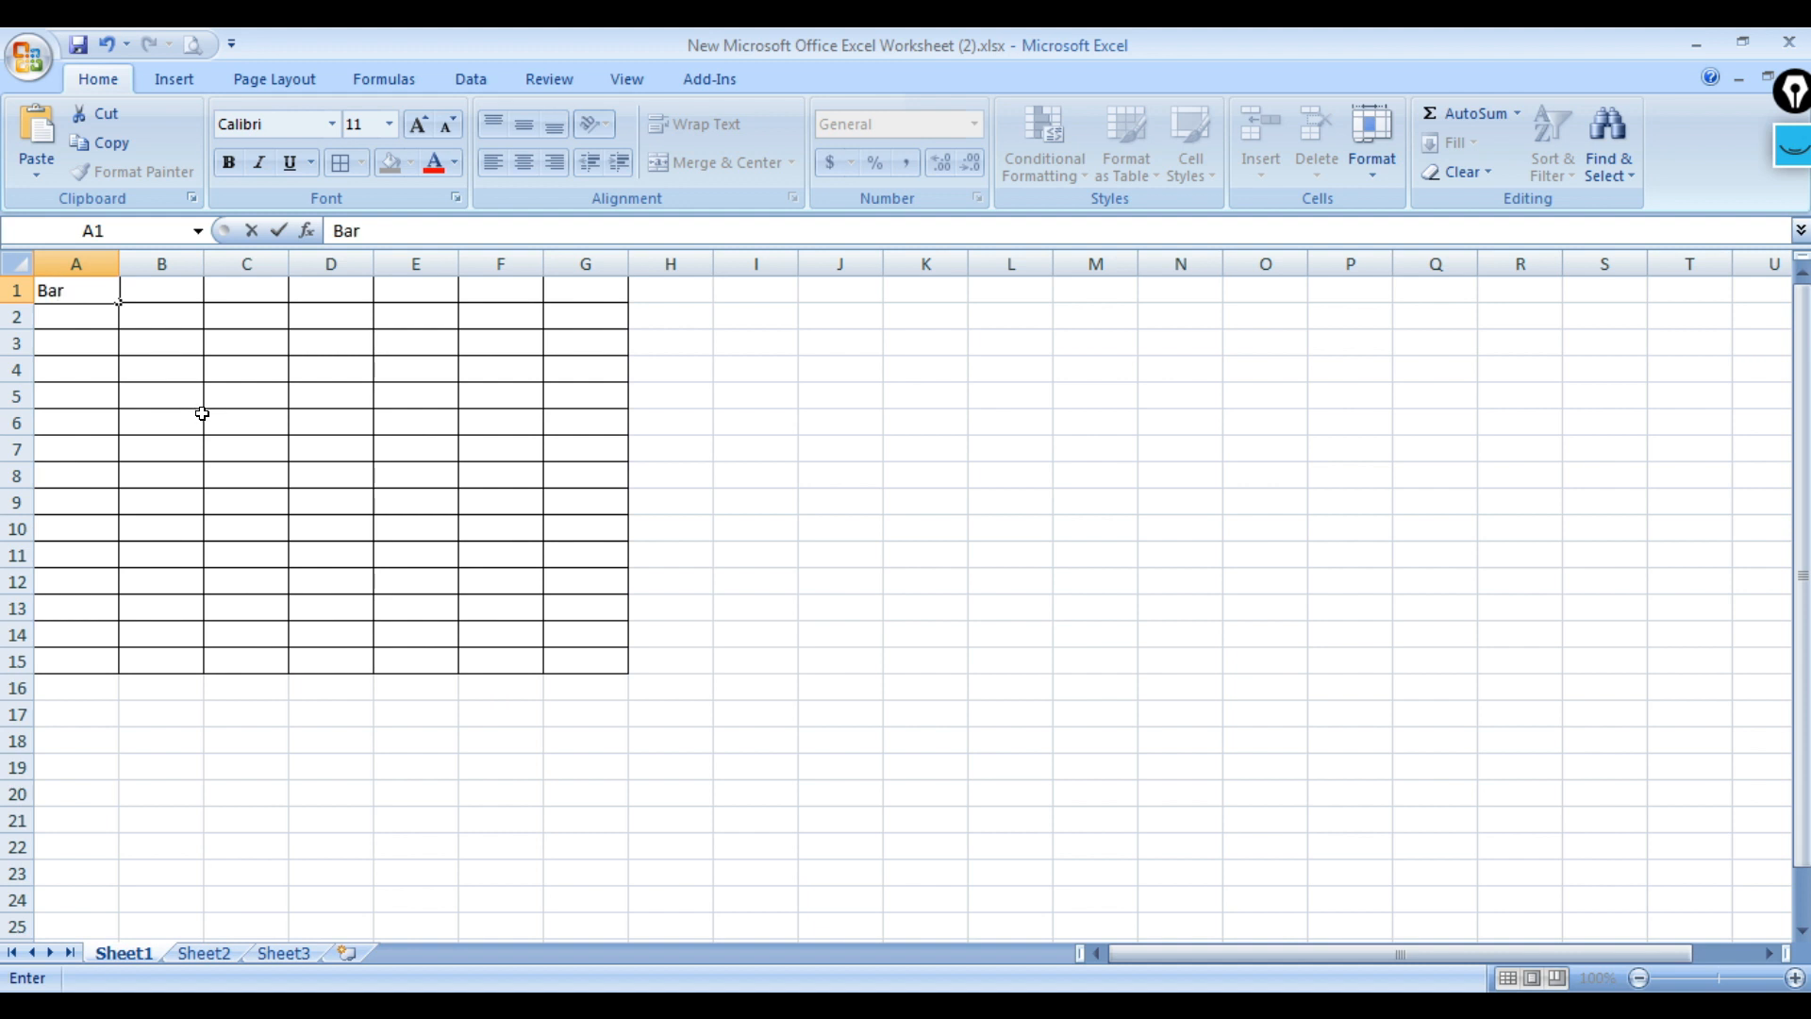
{"action": "type", "text": " Mark"}
{"action": "key", "text": "Tab"}
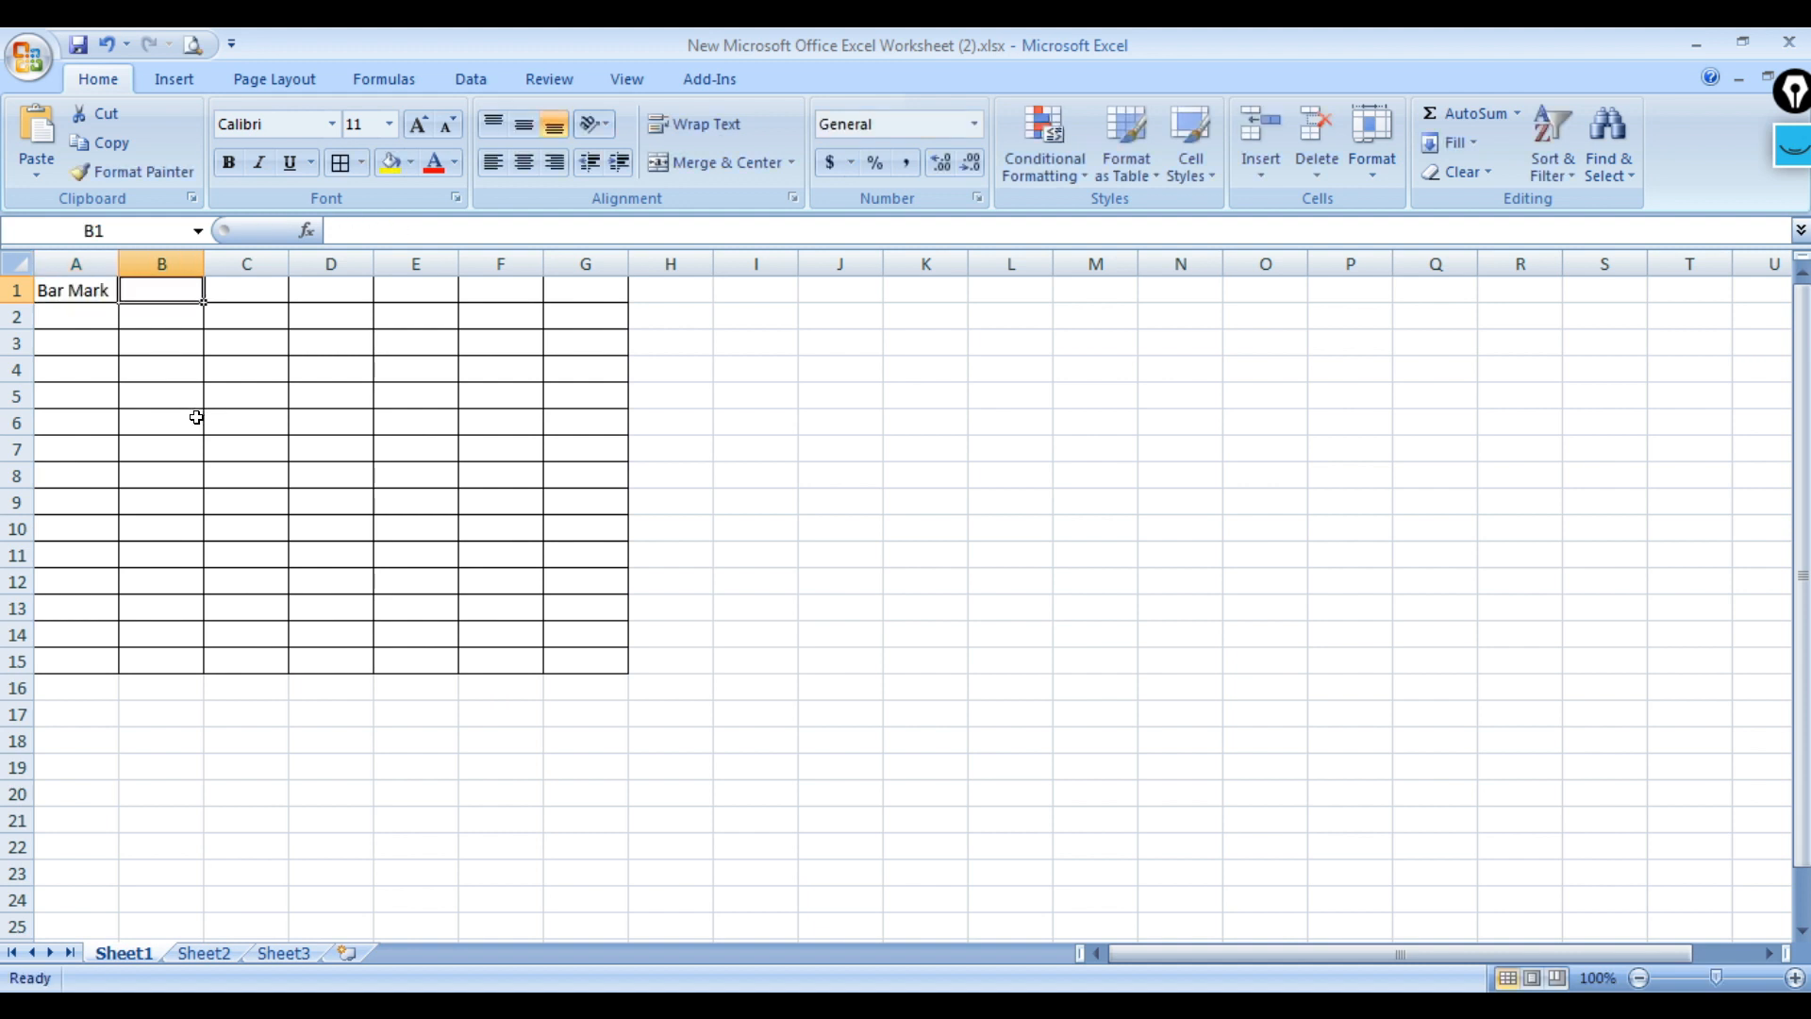
Enter the column headers Descriptipn, Dia, Nos. and CL across B1:E1.
{"action": "type", "text": "Descriptipn `"}
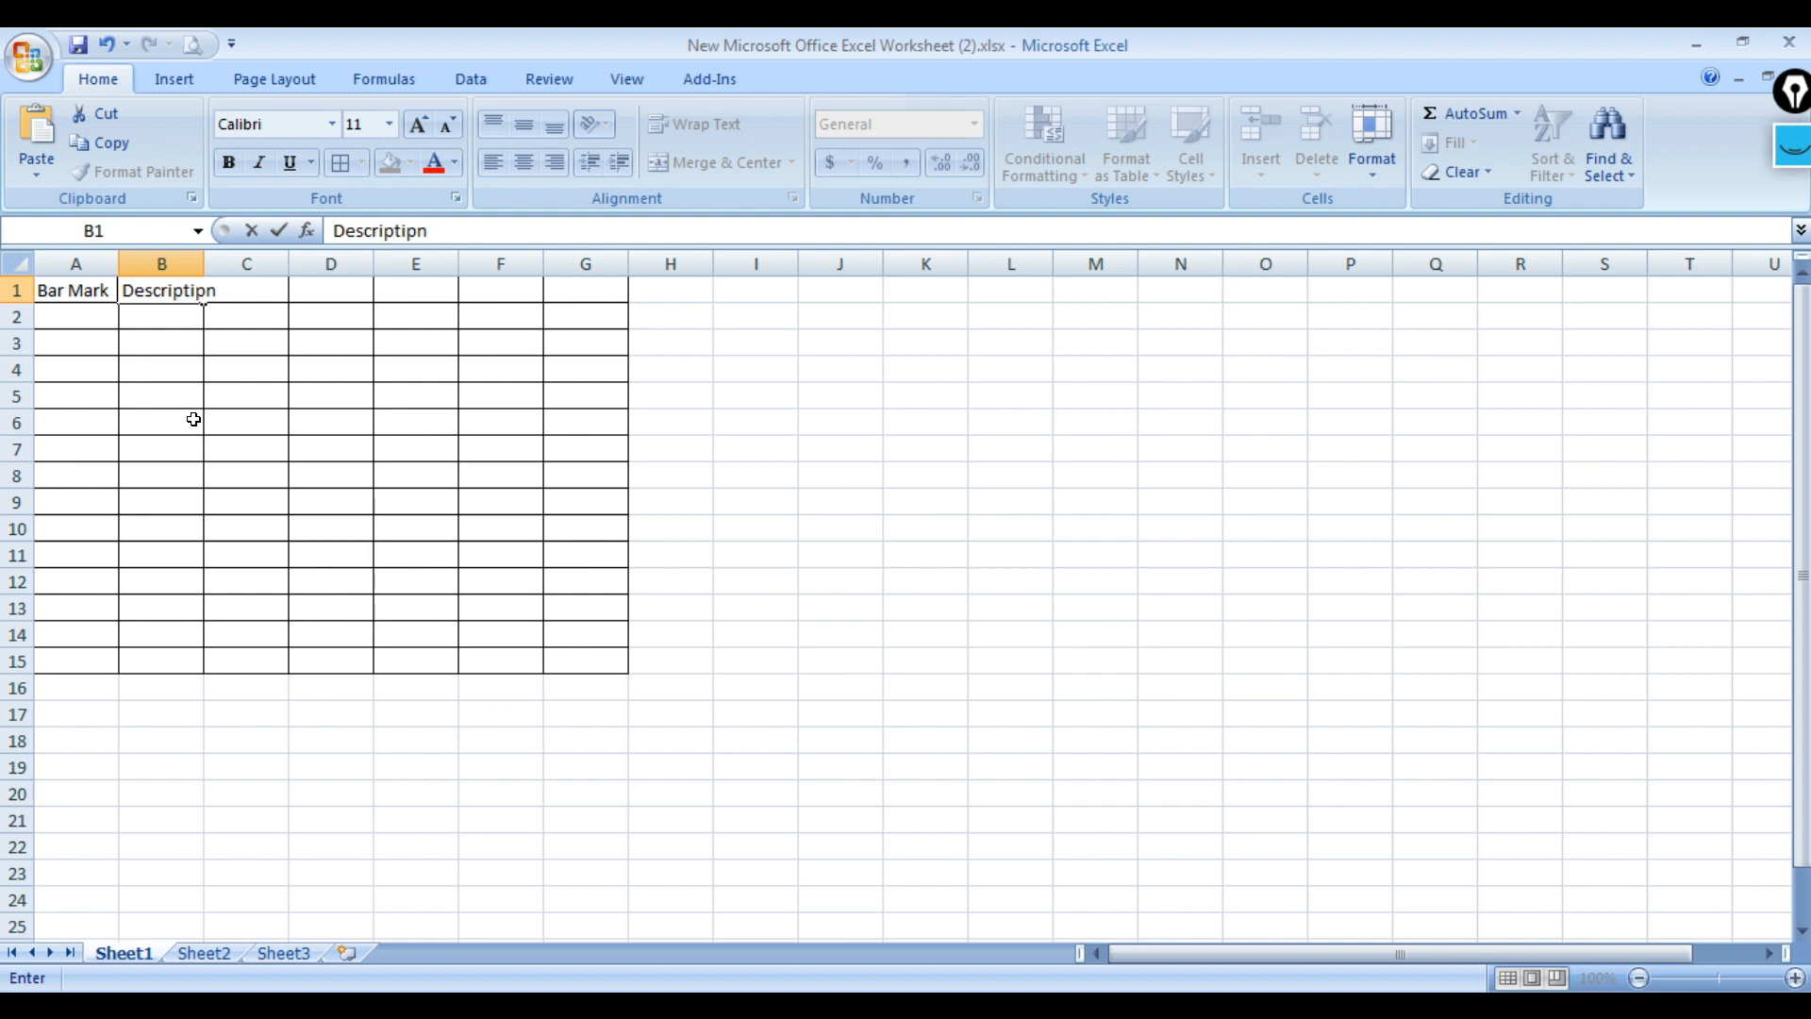
{"action": "key", "text": "Tab"}
{"action": "type", "text": "Dia"}
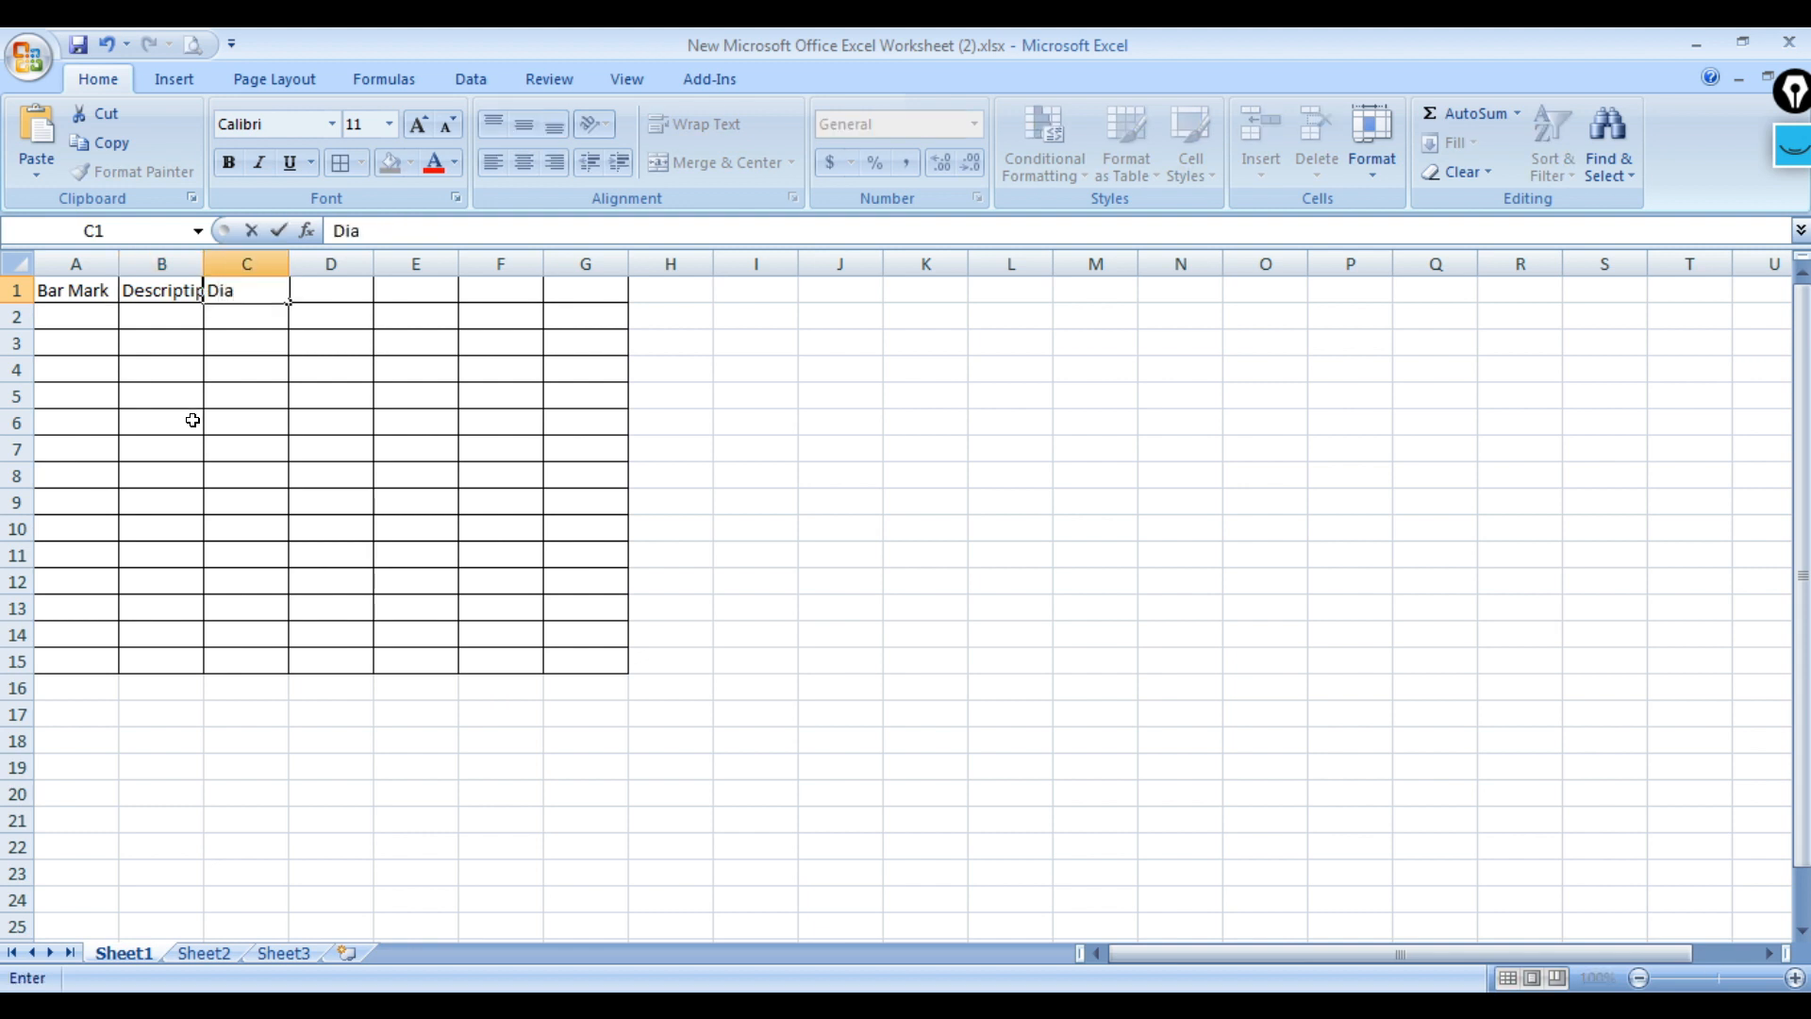
{"action": "key", "text": "Tab"}
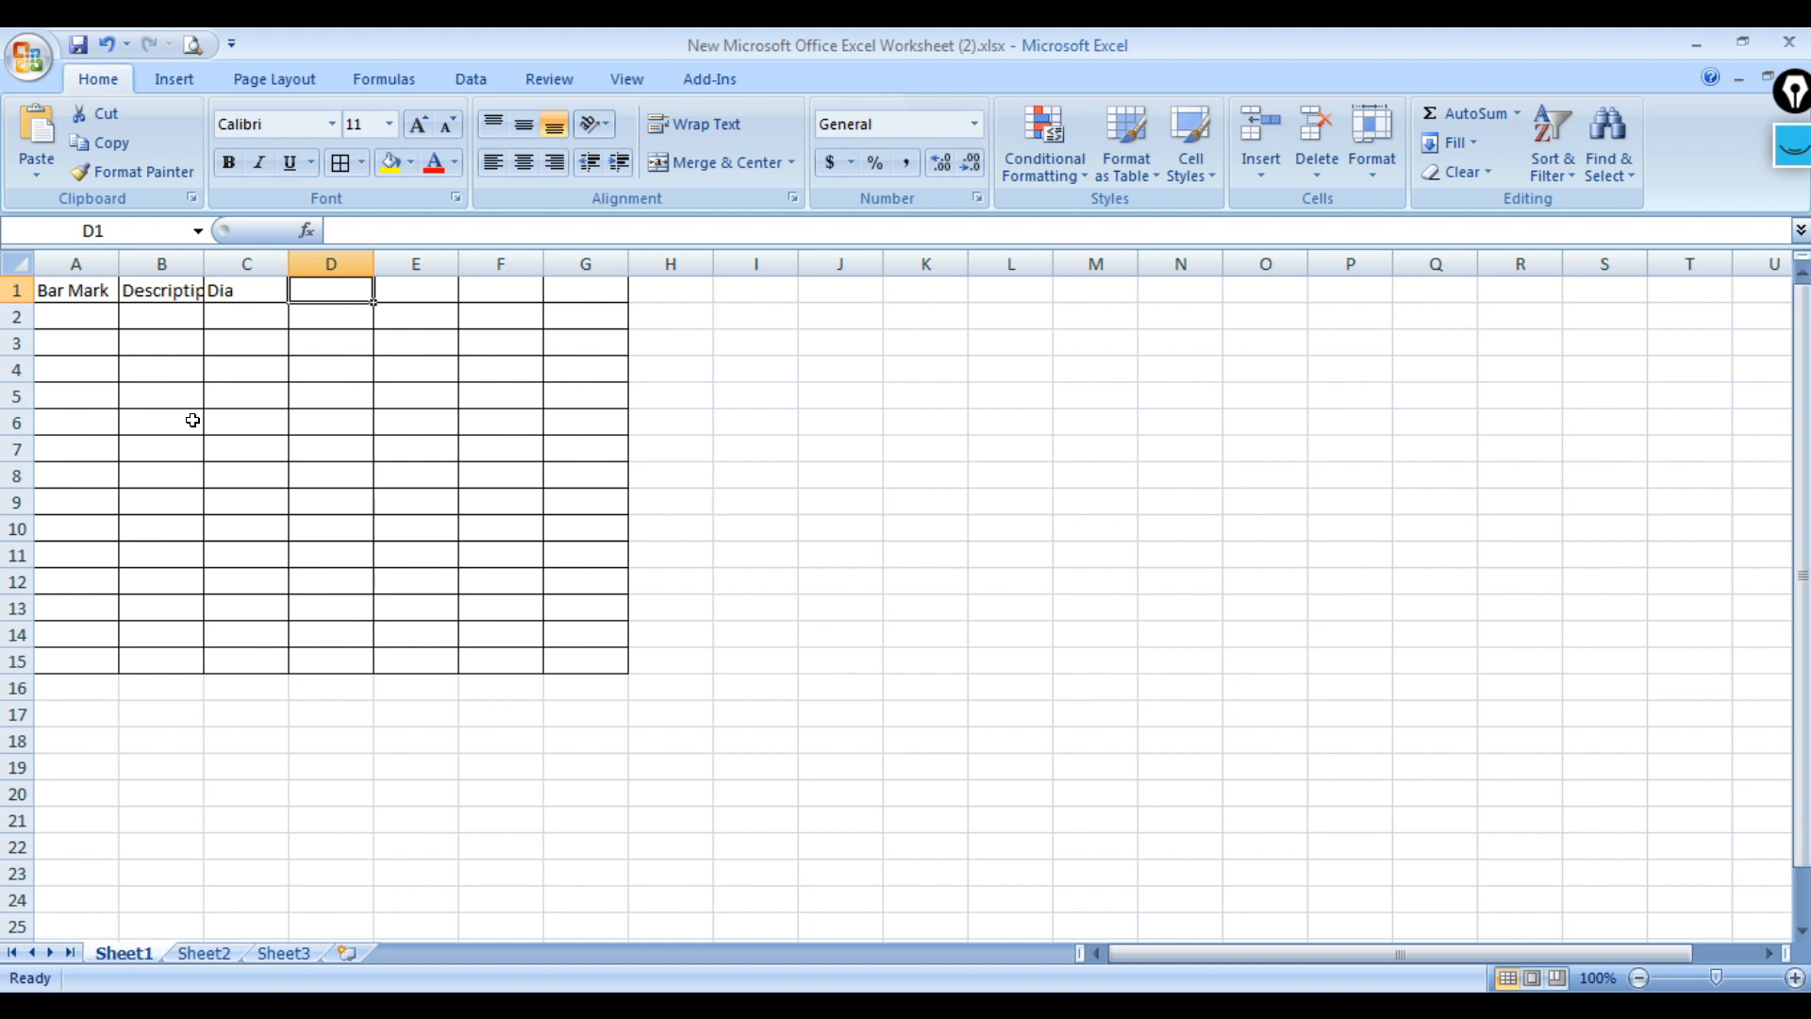
{"action": "type", "text": "Nos."}
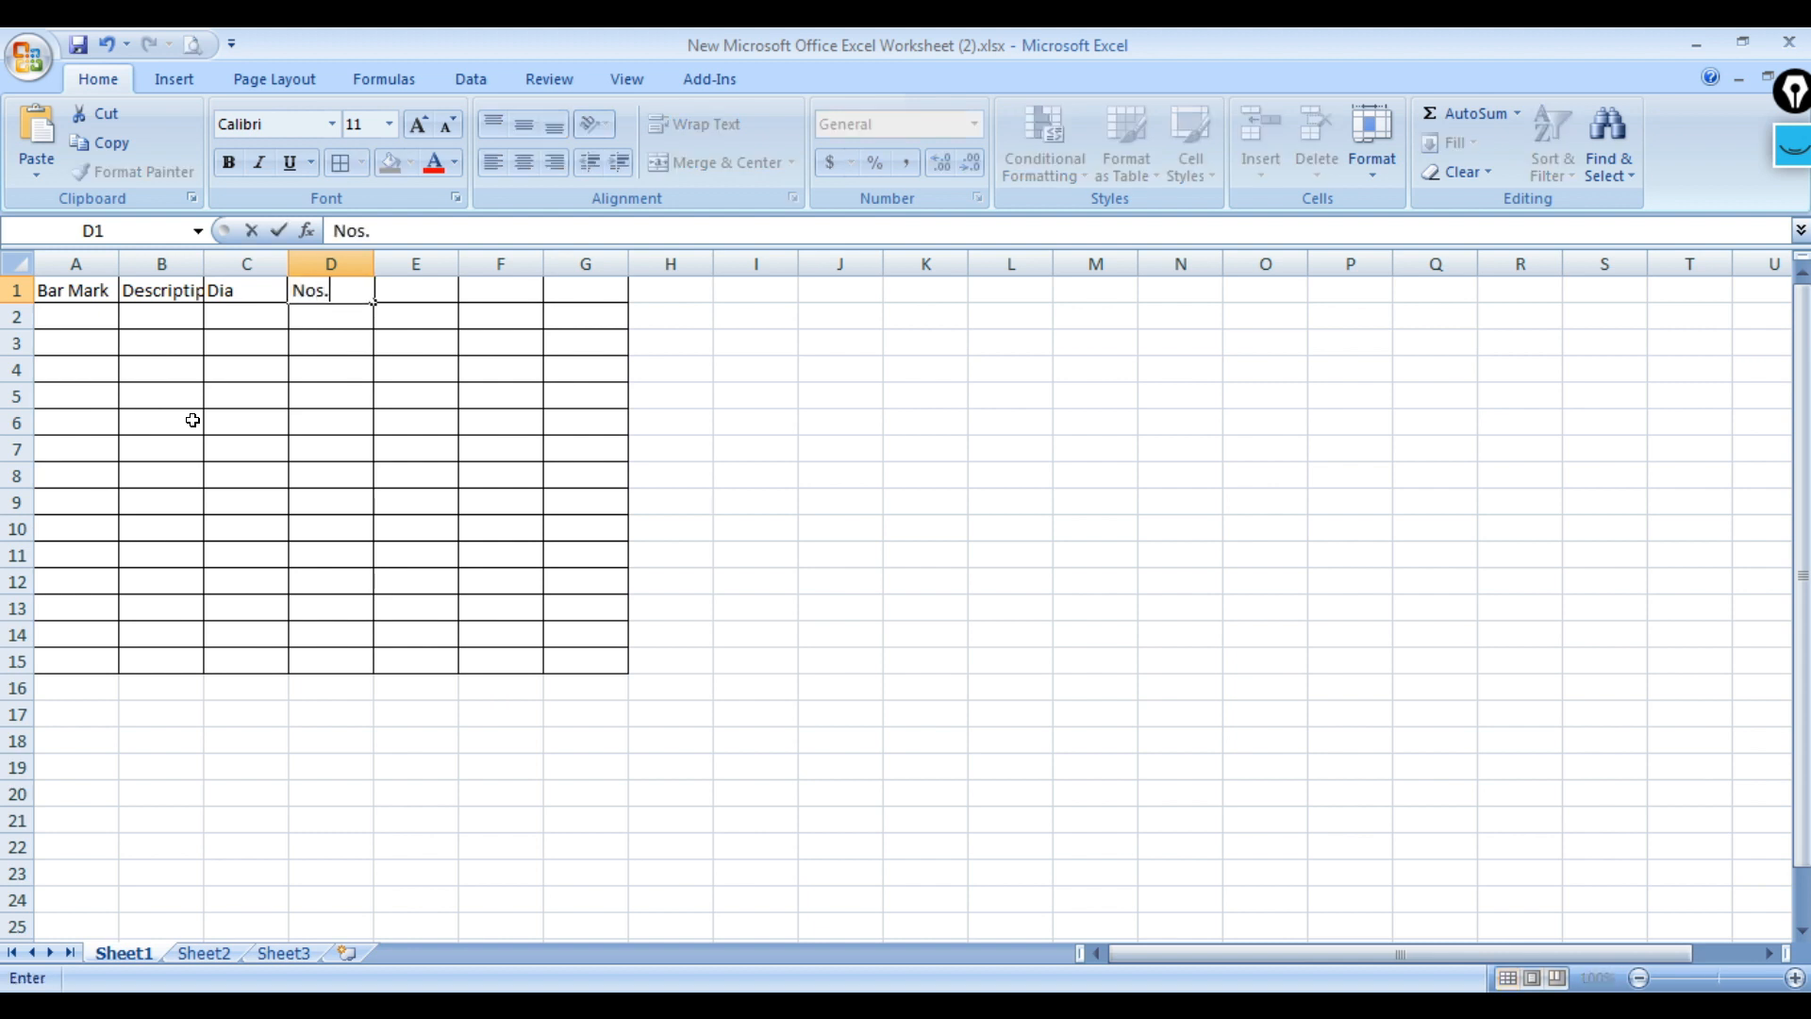
{"action": "key", "text": "Tab"}
{"action": "type", "text": "CL"}
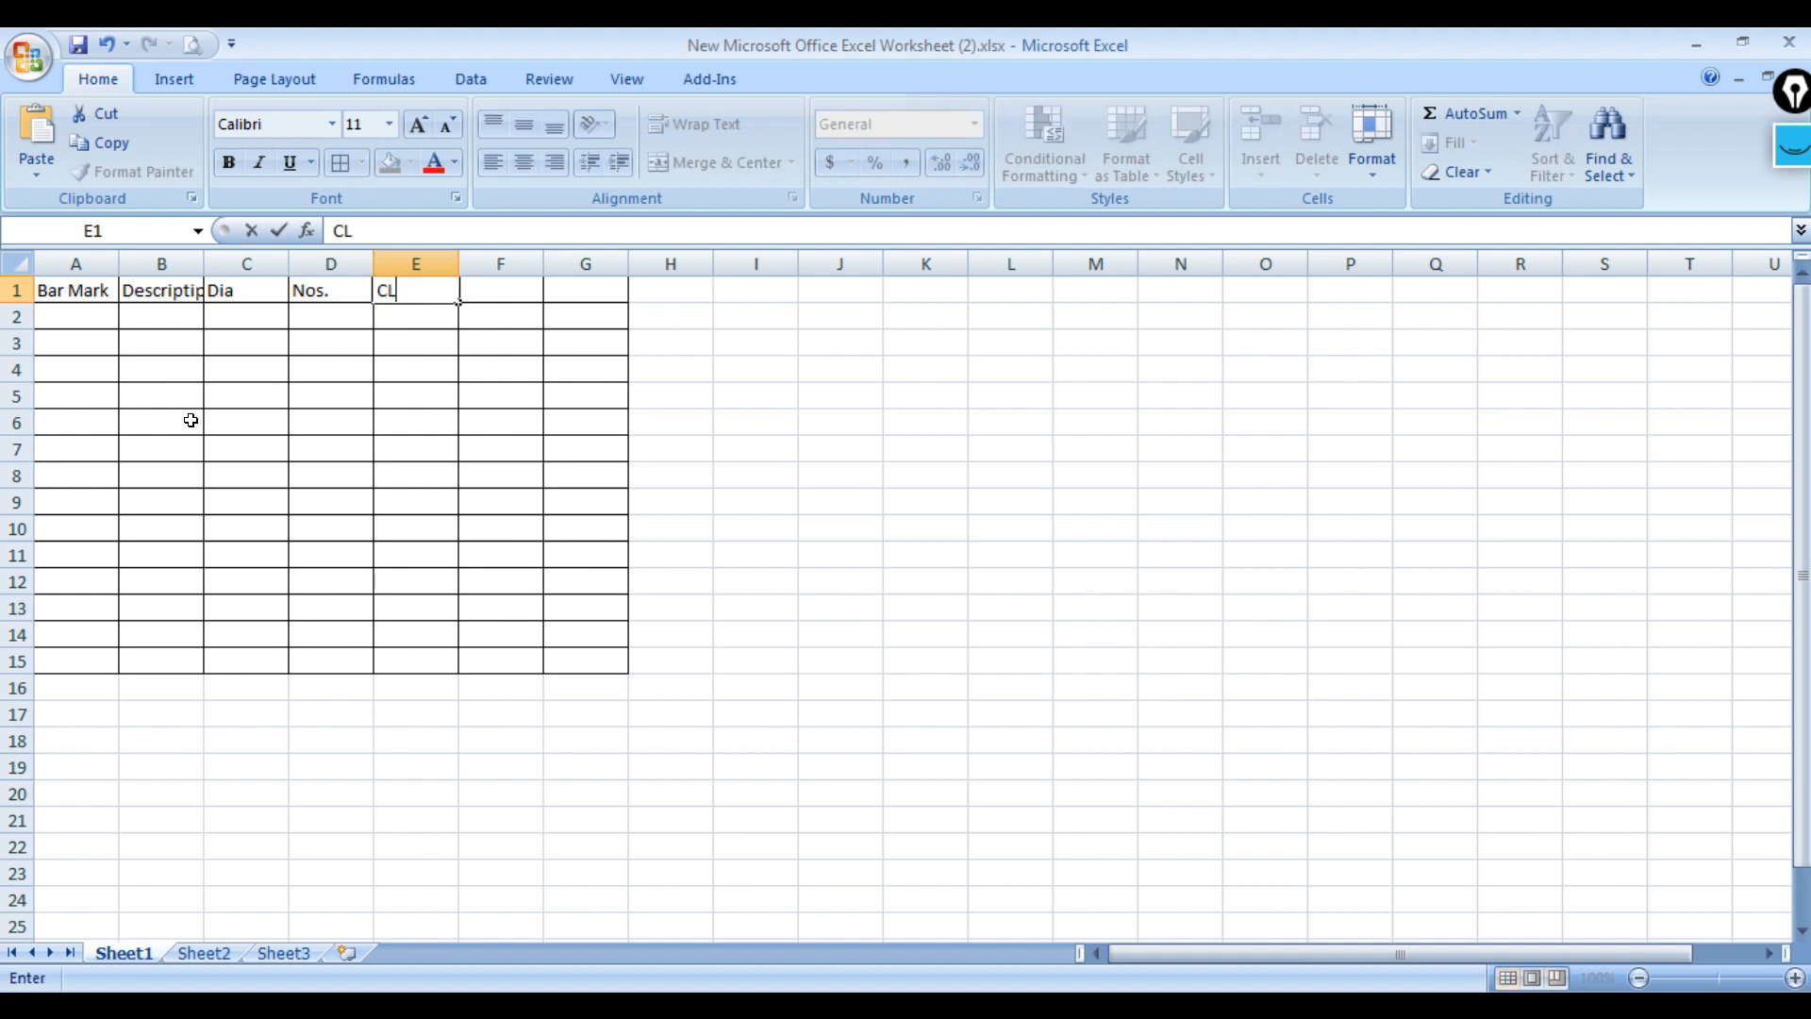
{"action": "key", "text": "Tab"}
Enter the column headers Total Length in F1 and Weight in G1.
{"action": "type", "text": "Total Length"}
{"action": "key", "text": "Tab"}
{"action": "type", "text": "Weit"}
{"action": "key", "text": "BackSpace"}
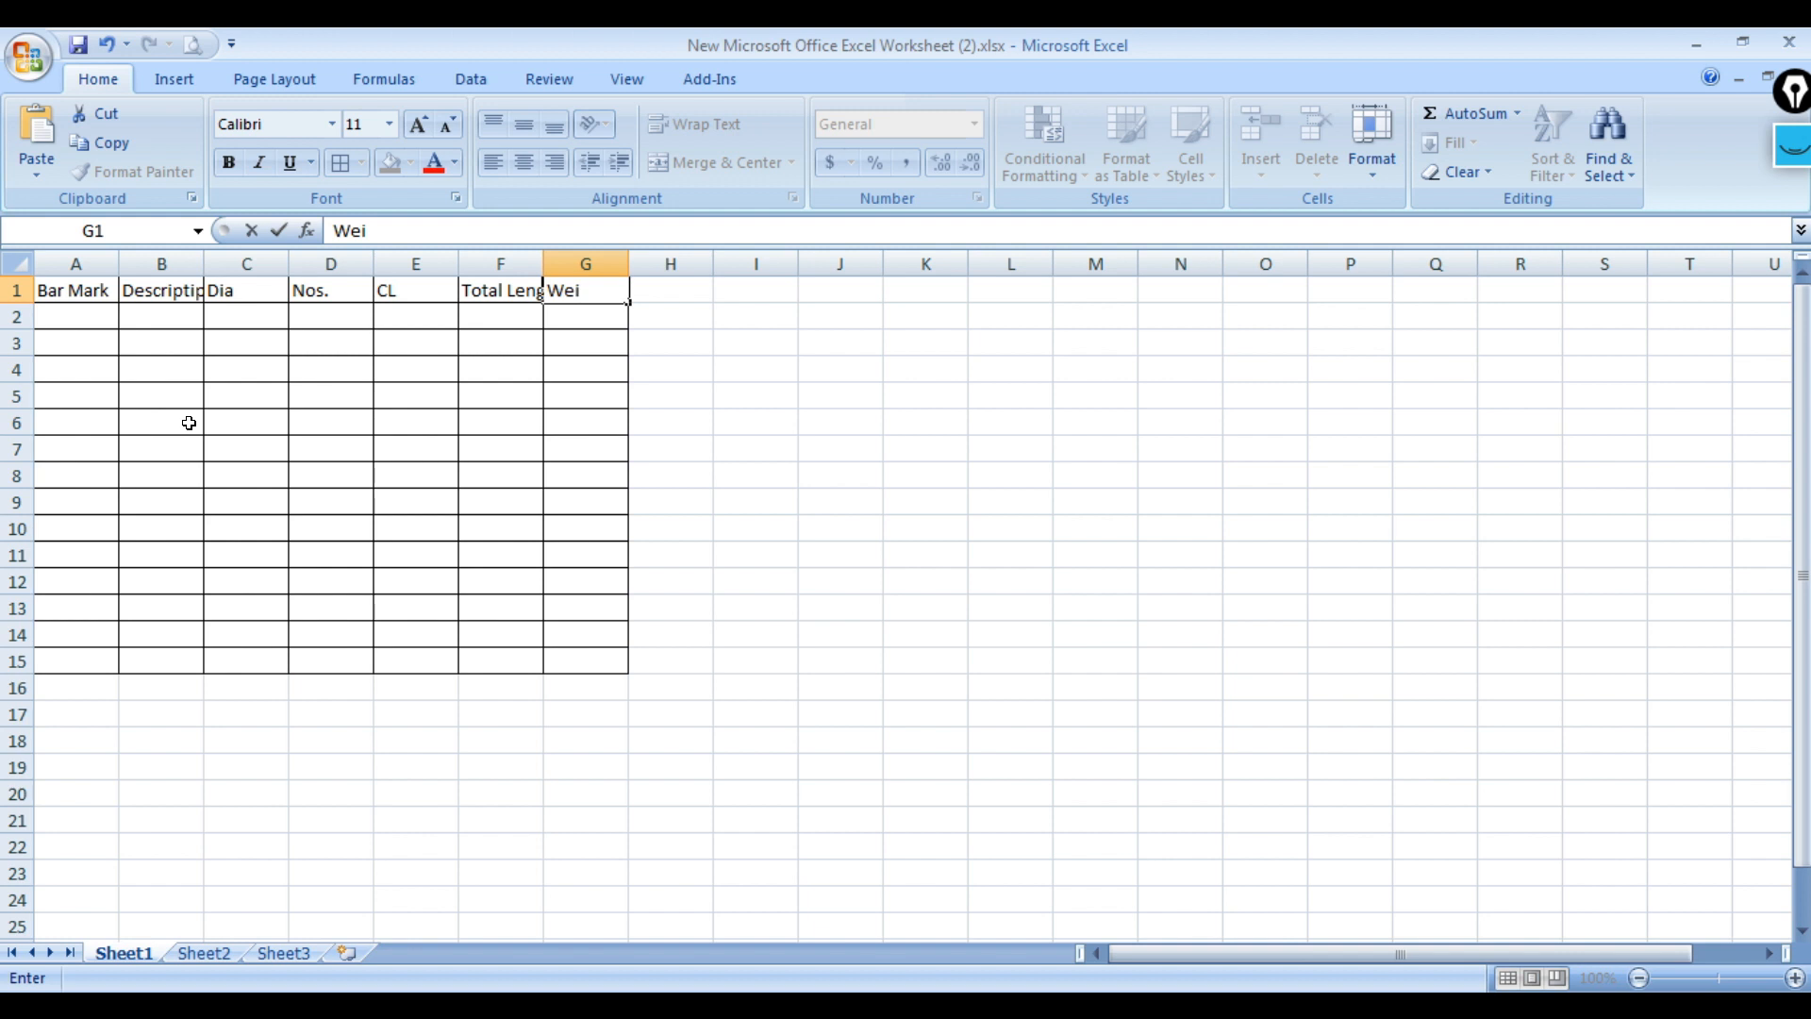
{"action": "type", "text": "ght"}
{"action": "key", "text": "Return"}
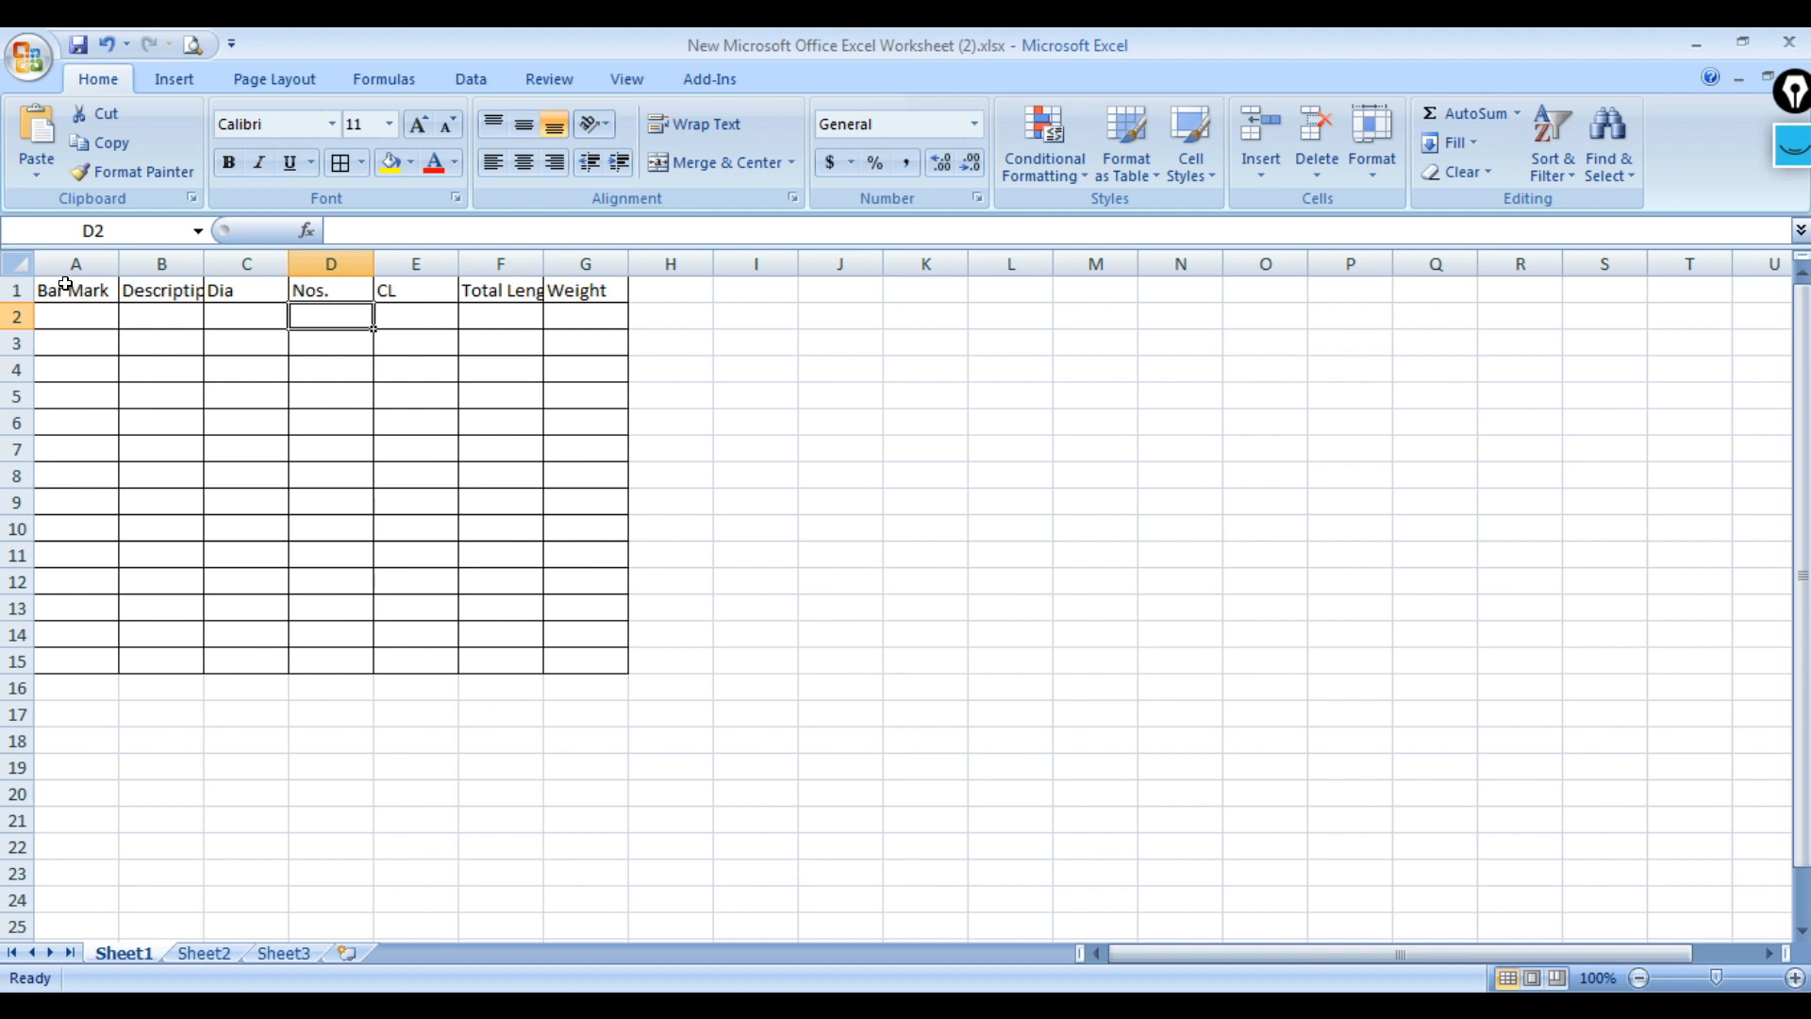
Make the header row A1:G1 bold.
{"action": "left_click_drag", "start_coordinate": [62, 283], "coordinate": [591, 298]}
{"action": "left_click", "coordinate": [227, 163]}
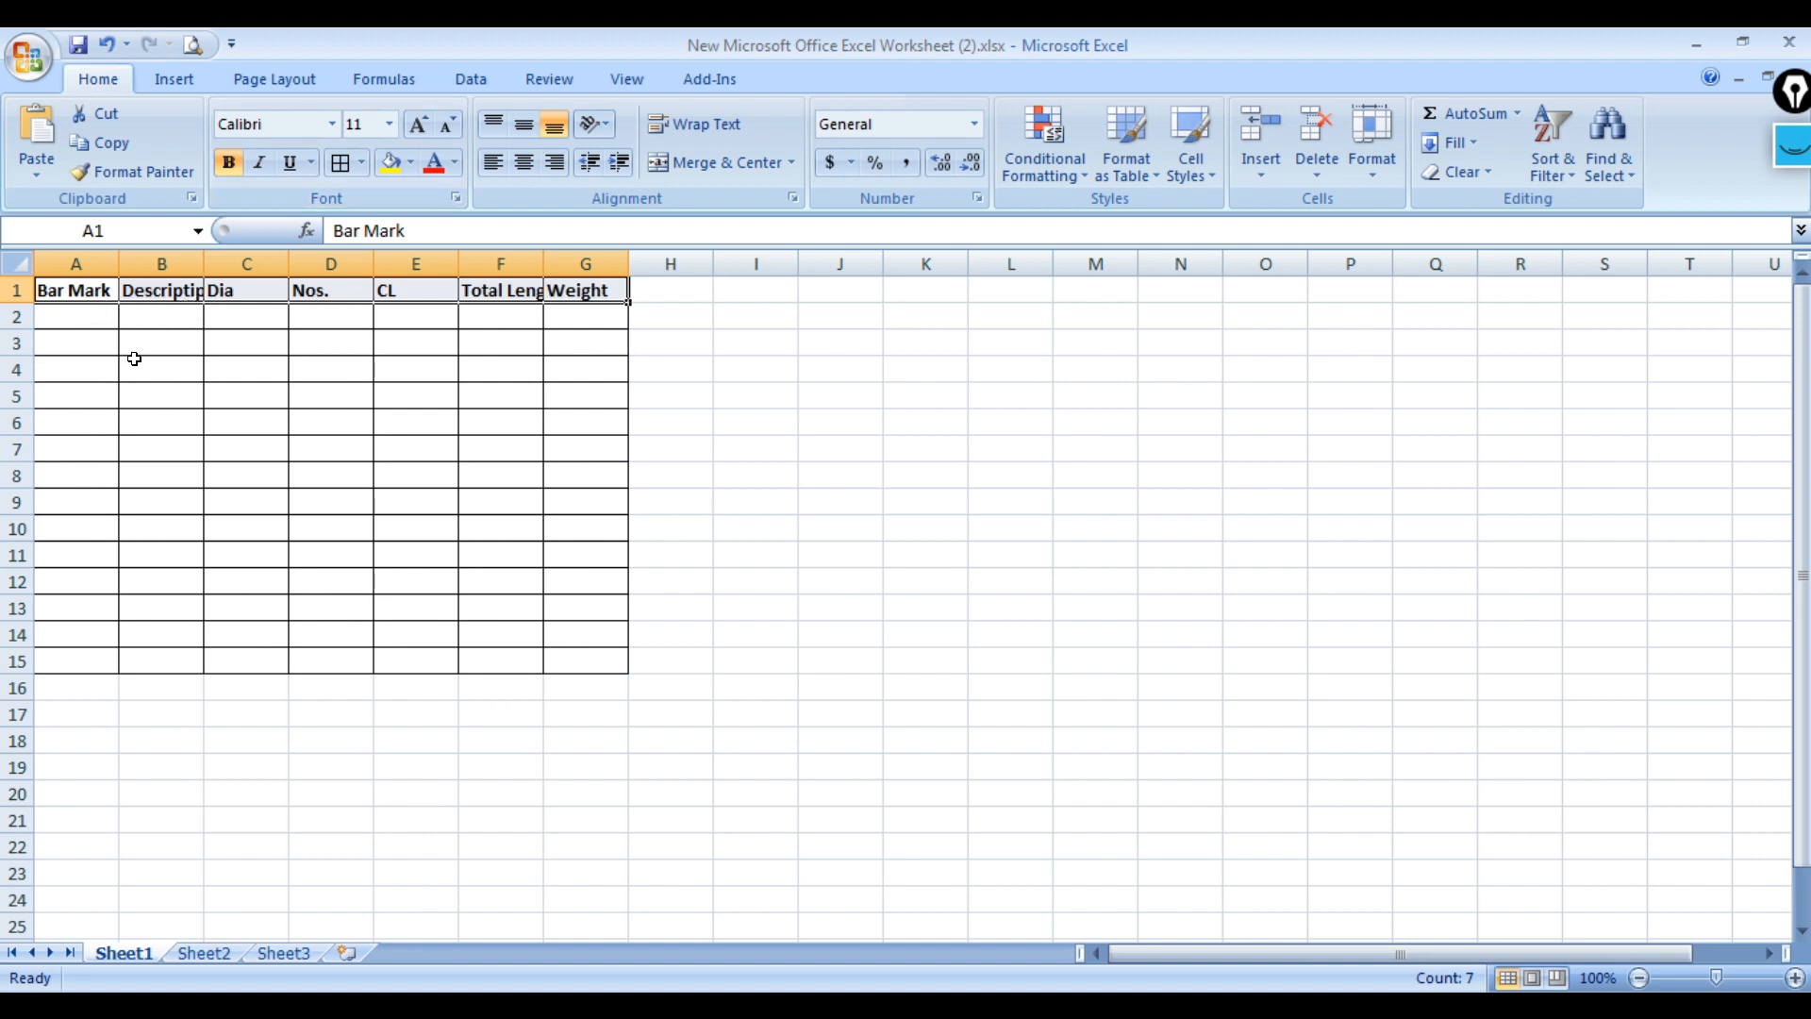
{"action": "left_click", "coordinate": [159, 426]}
Widen columns B and F to fit their header text.
{"action": "left_click_drag", "start_coordinate": [56, 289], "coordinate": [210, 297]}
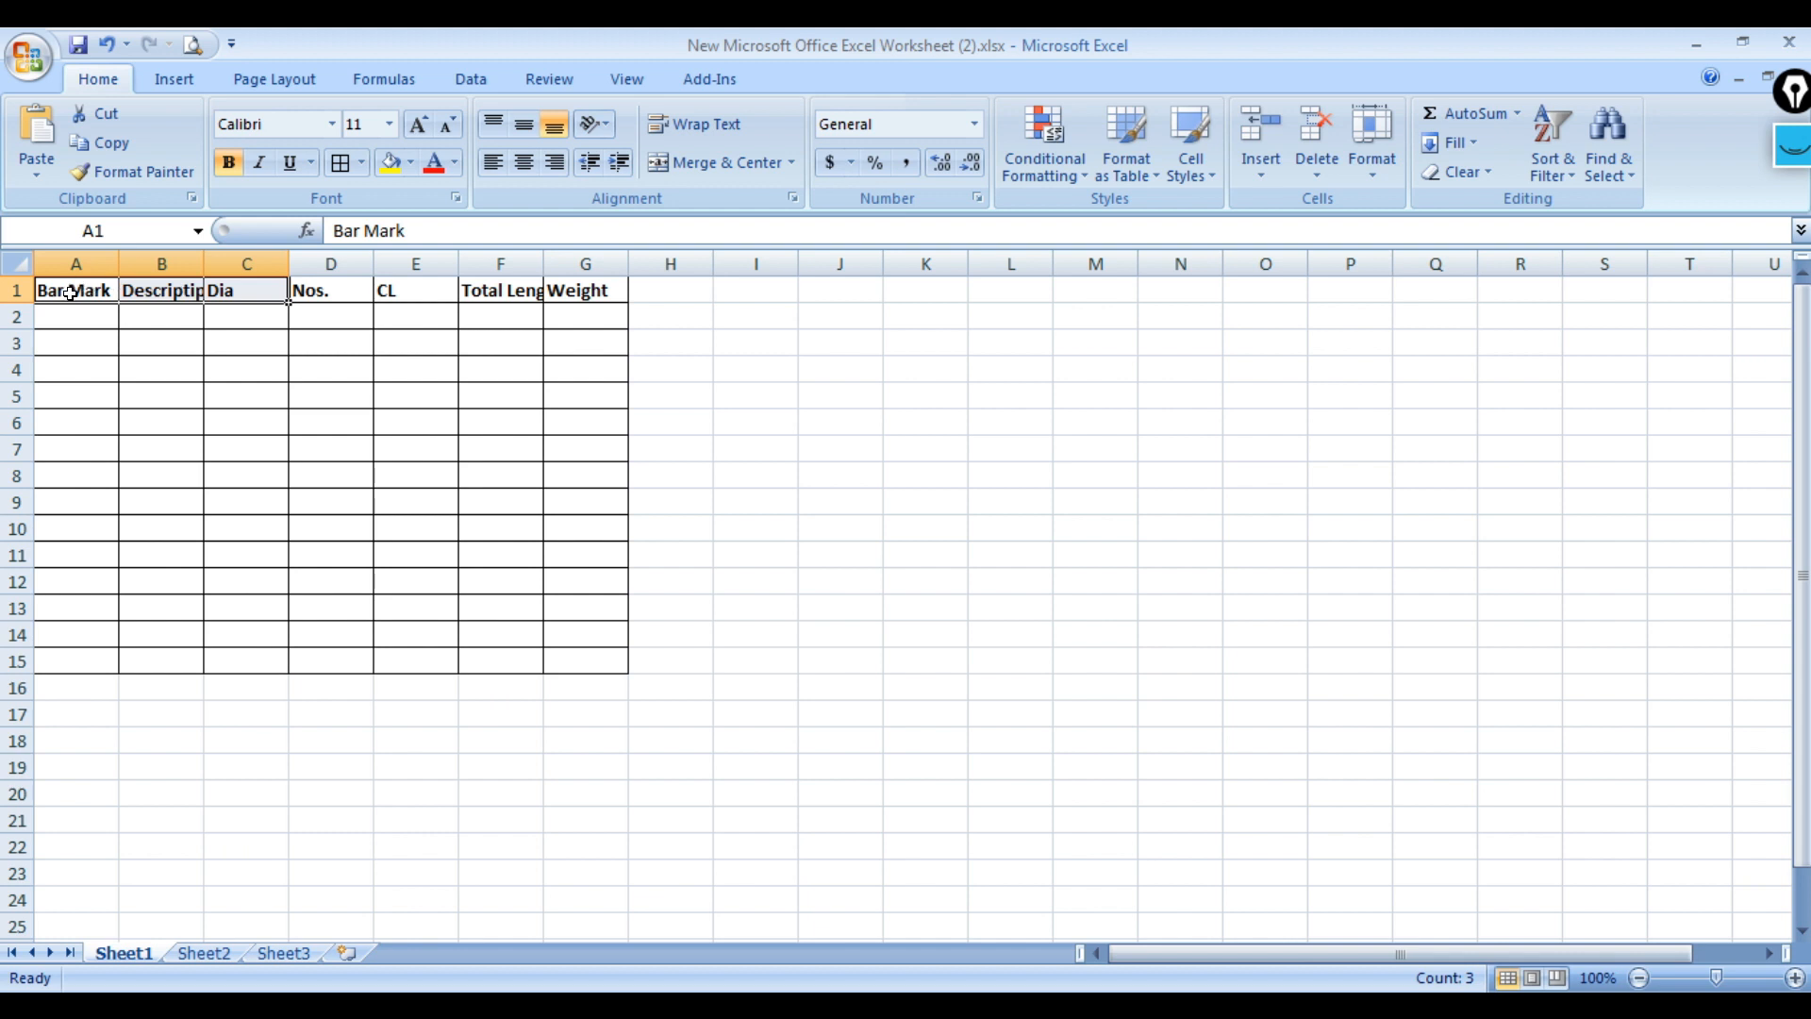
{"action": "left_click_drag", "start_coordinate": [67, 292], "coordinate": [550, 298]}
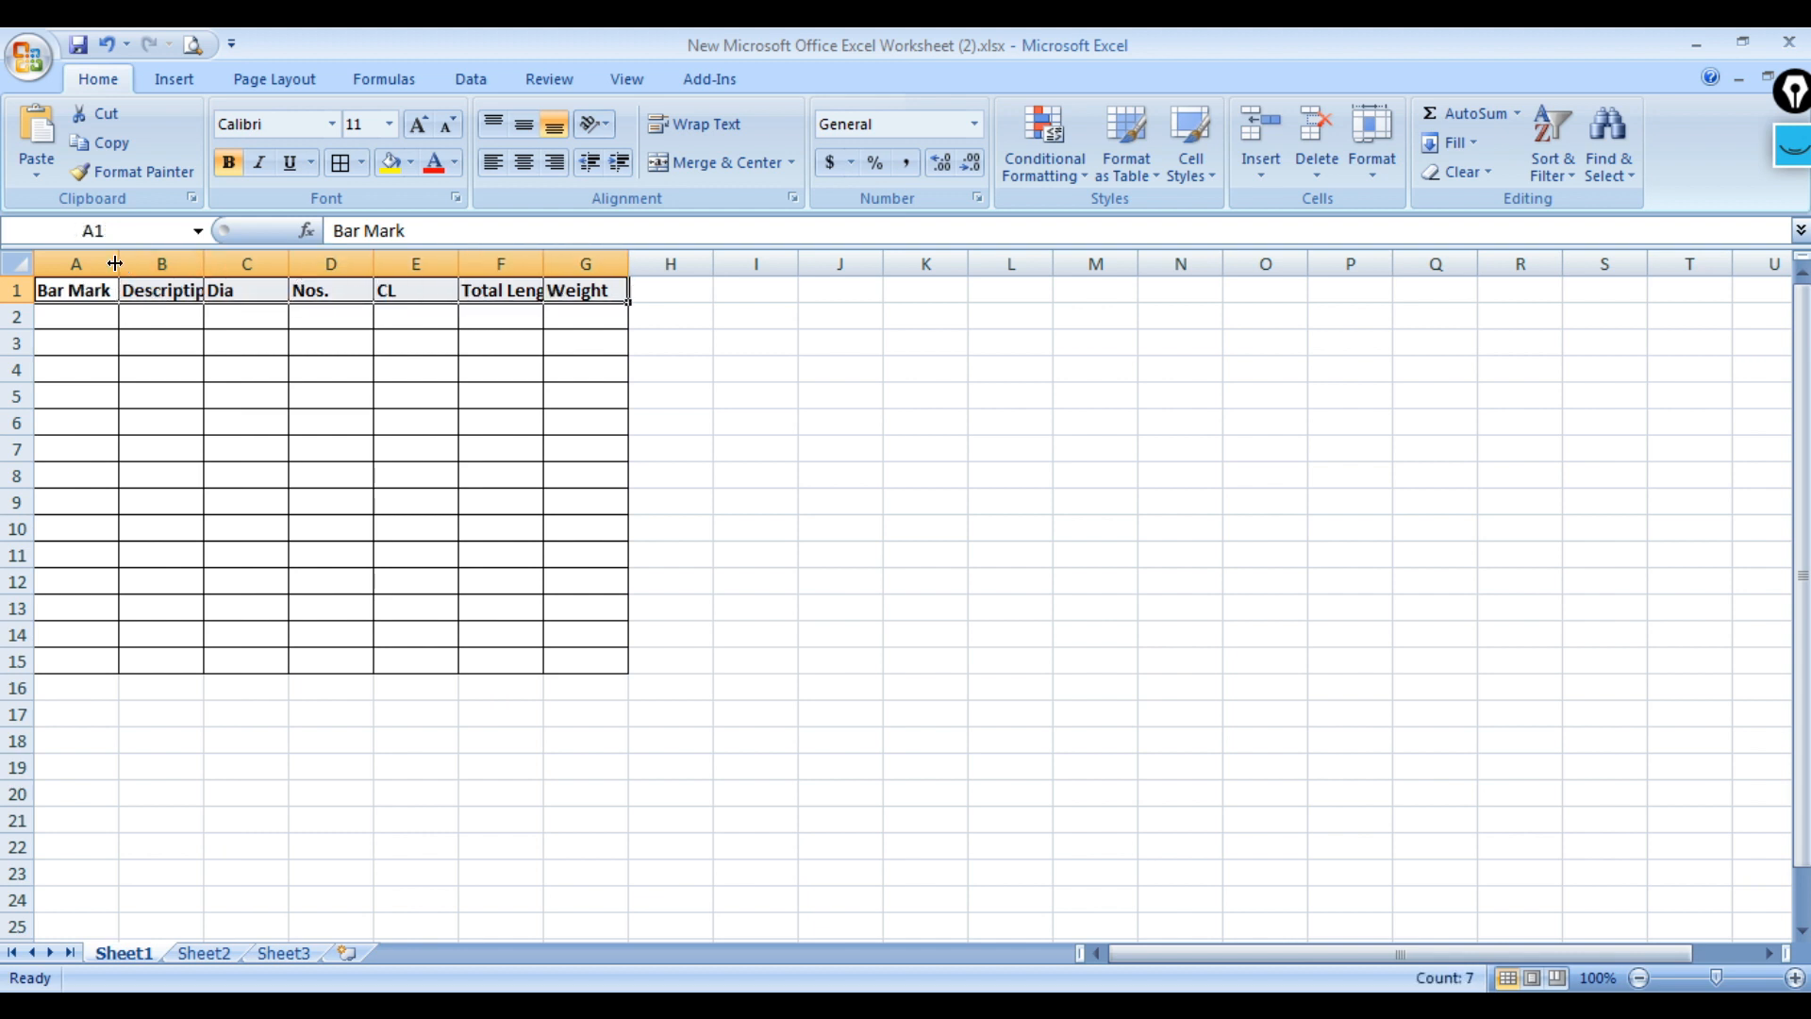
{"action": "double_click", "coordinate": [203, 264]}
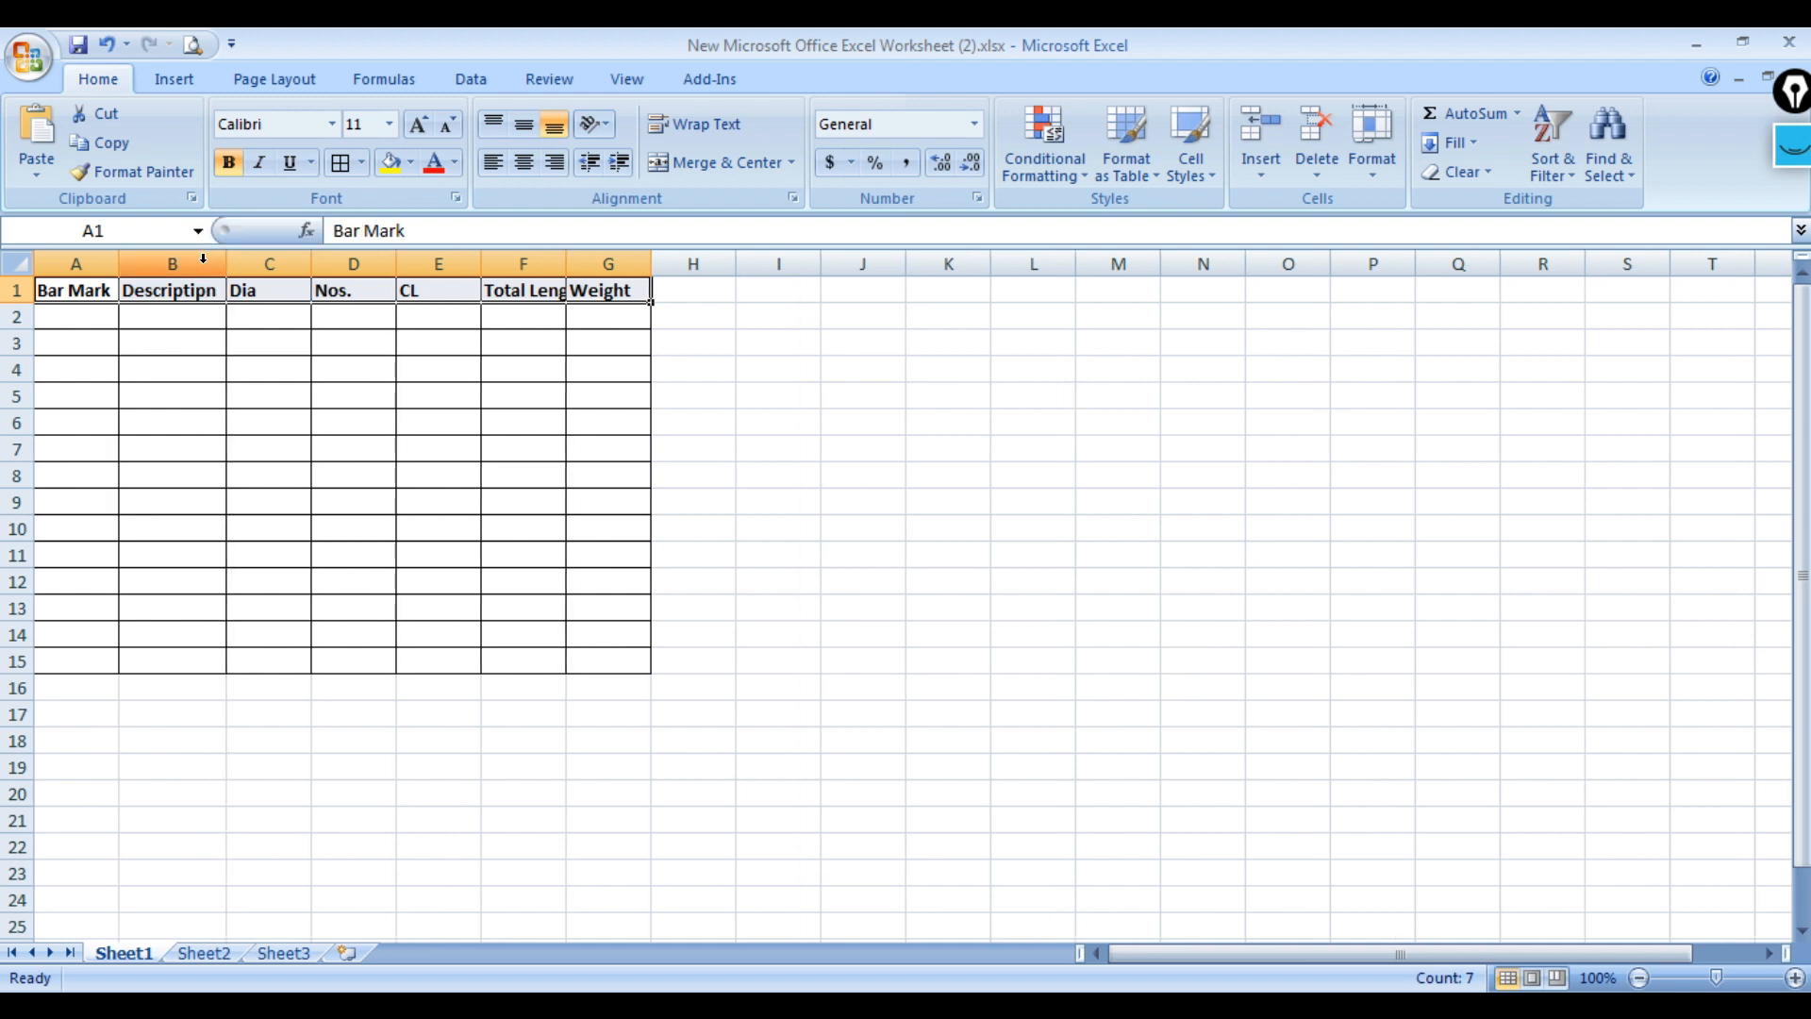
{"action": "double_click", "coordinate": [567, 263]}
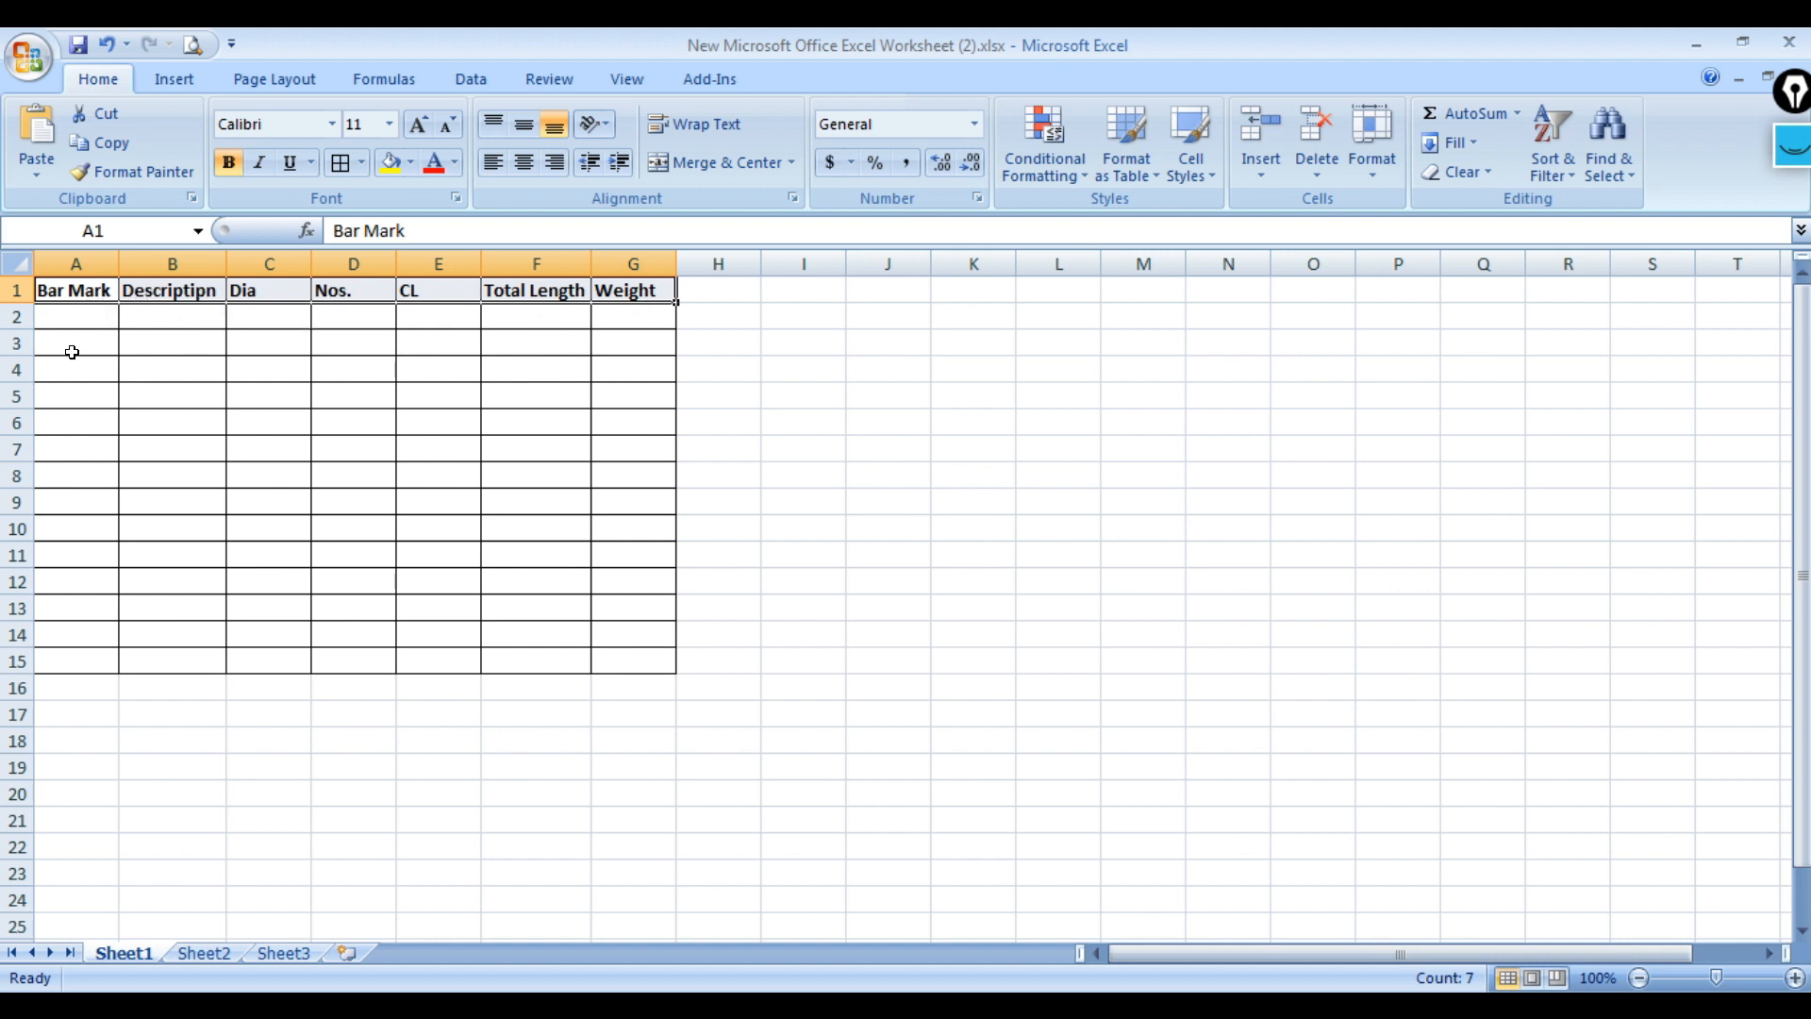
Increase the height of row 1 and centre the A1:G1 headers both vertically and horizontally.
{"action": "left_click_drag", "start_coordinate": [14, 304], "coordinate": [630, 304]}
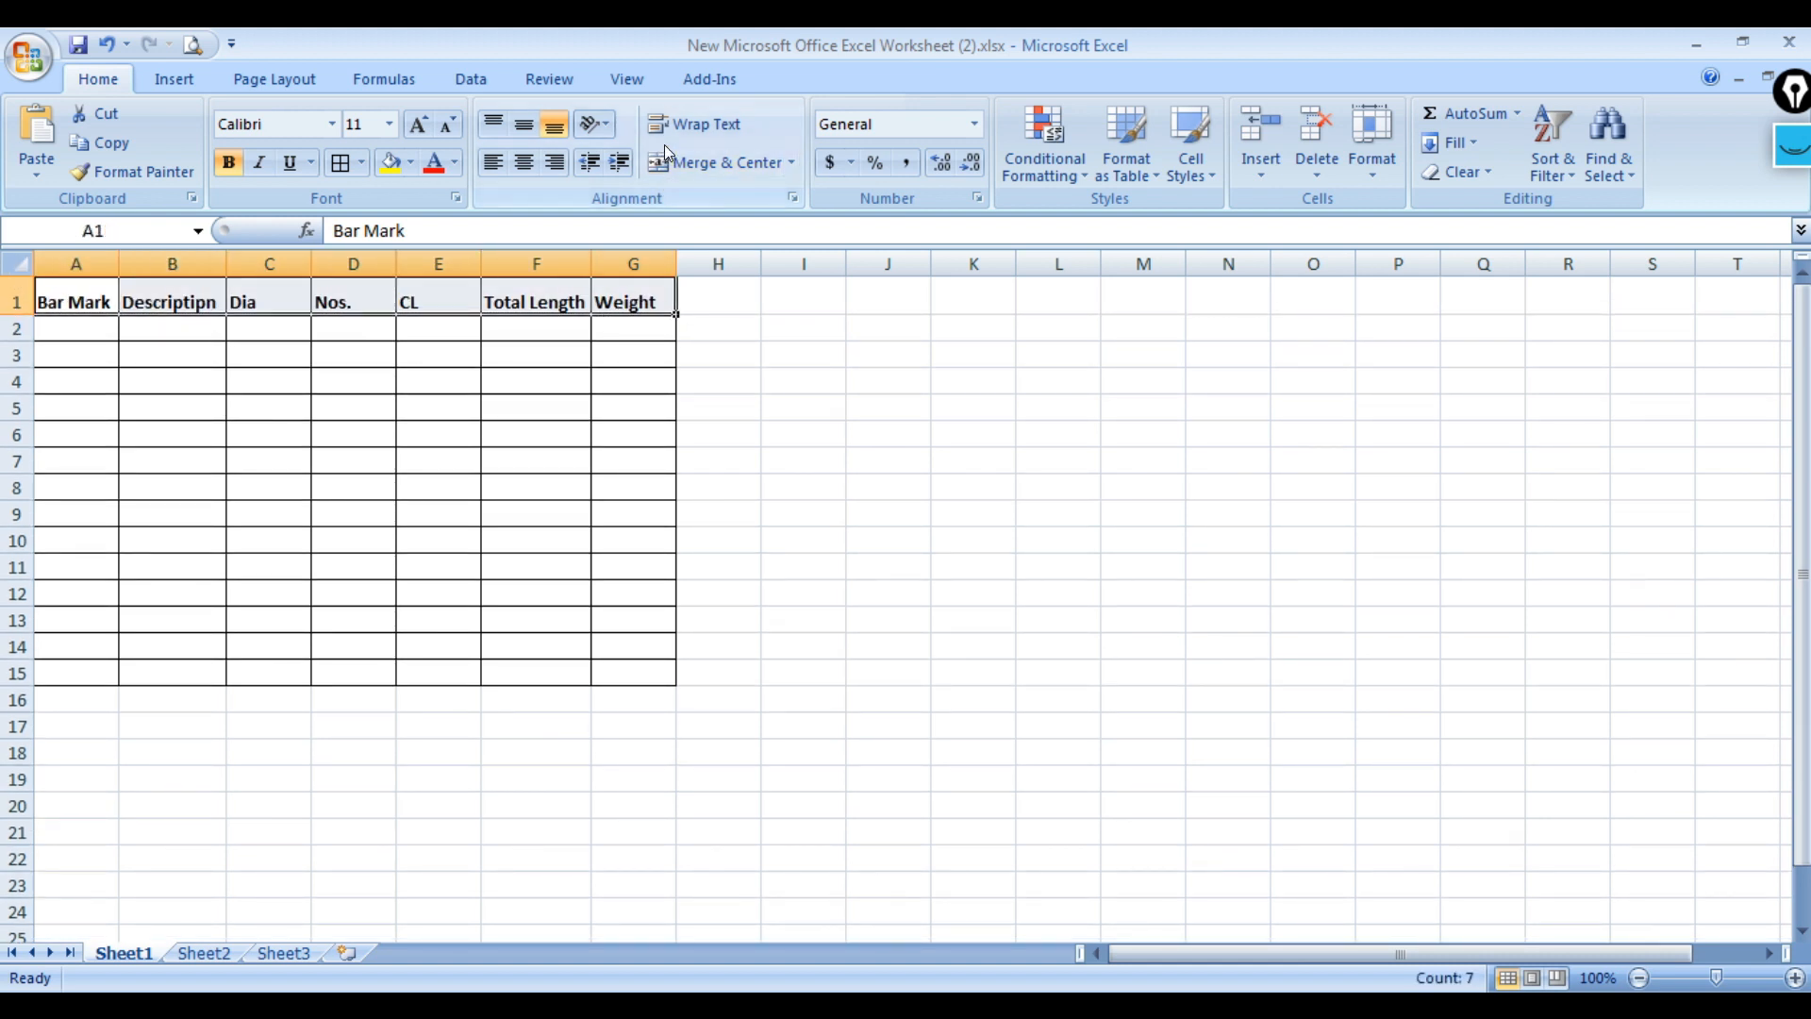
{"action": "left_click", "coordinate": [523, 124]}
{"action": "left_click", "coordinate": [525, 163]}
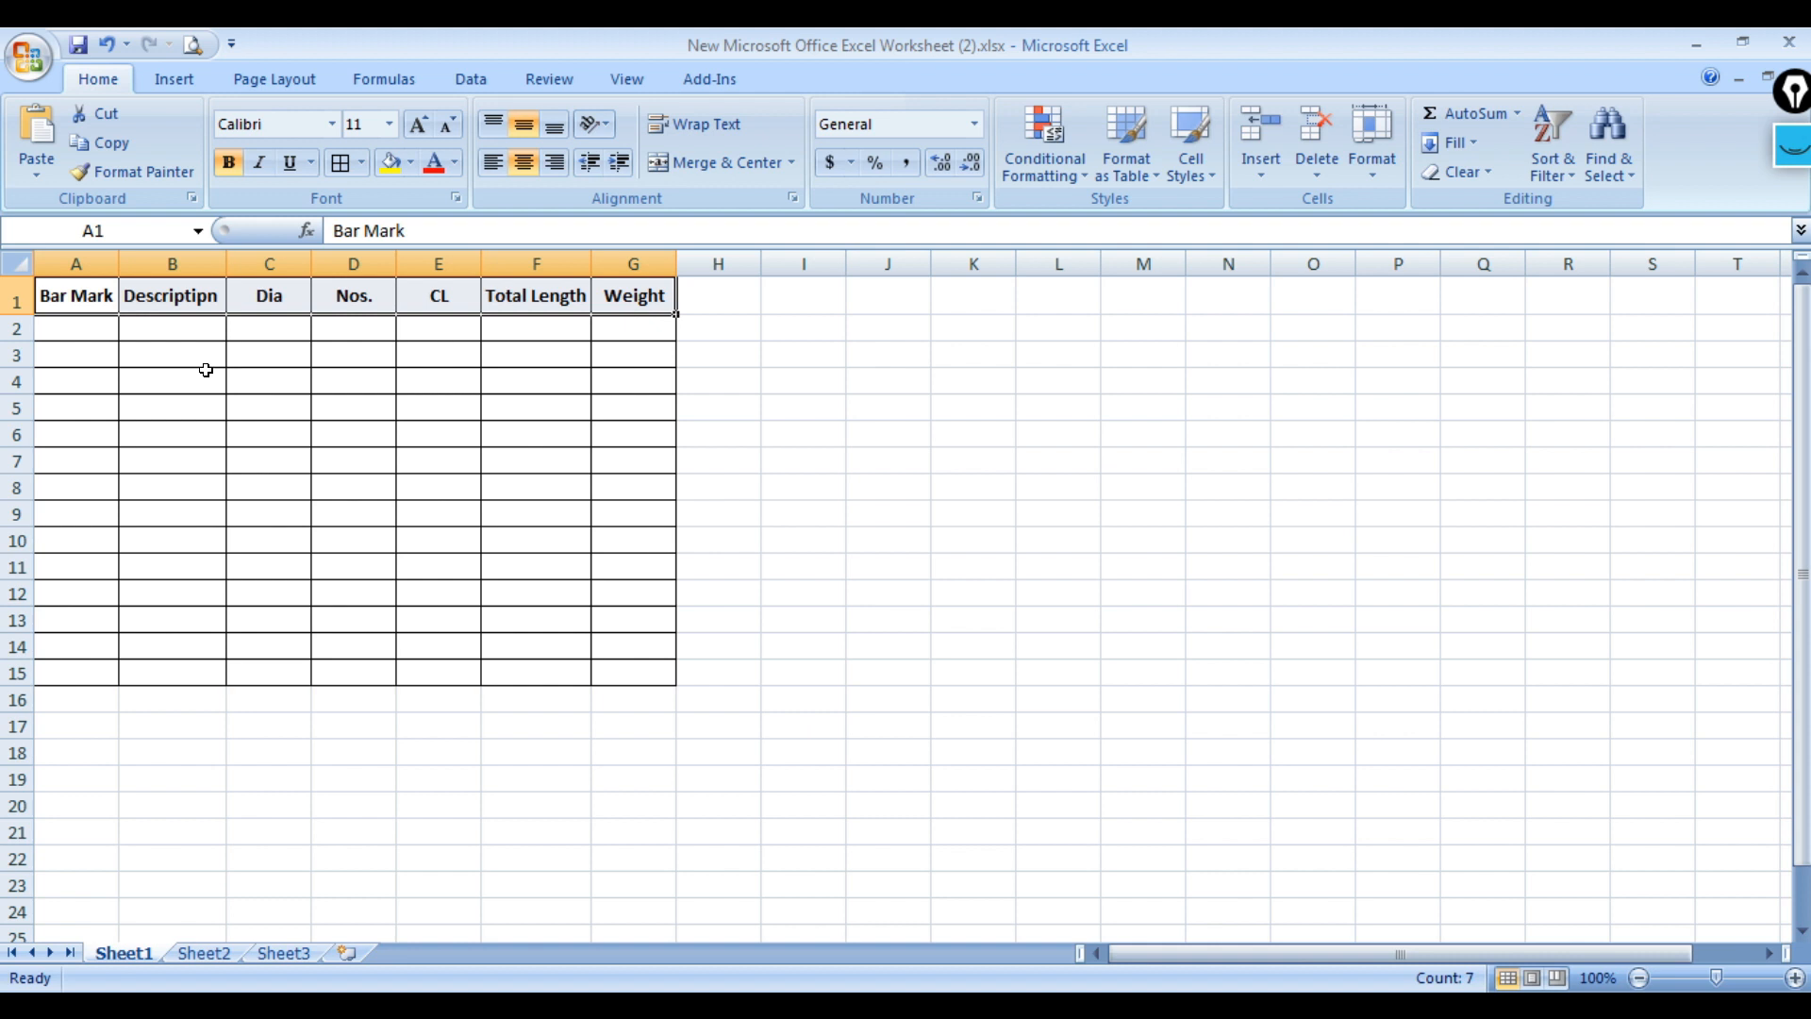
Centre the contents of the whole table A1:G15 both vertically and horizontally.
{"action": "left_click", "coordinate": [71, 326]}
{"action": "left_click_drag", "start_coordinate": [59, 327], "coordinate": [645, 670]}
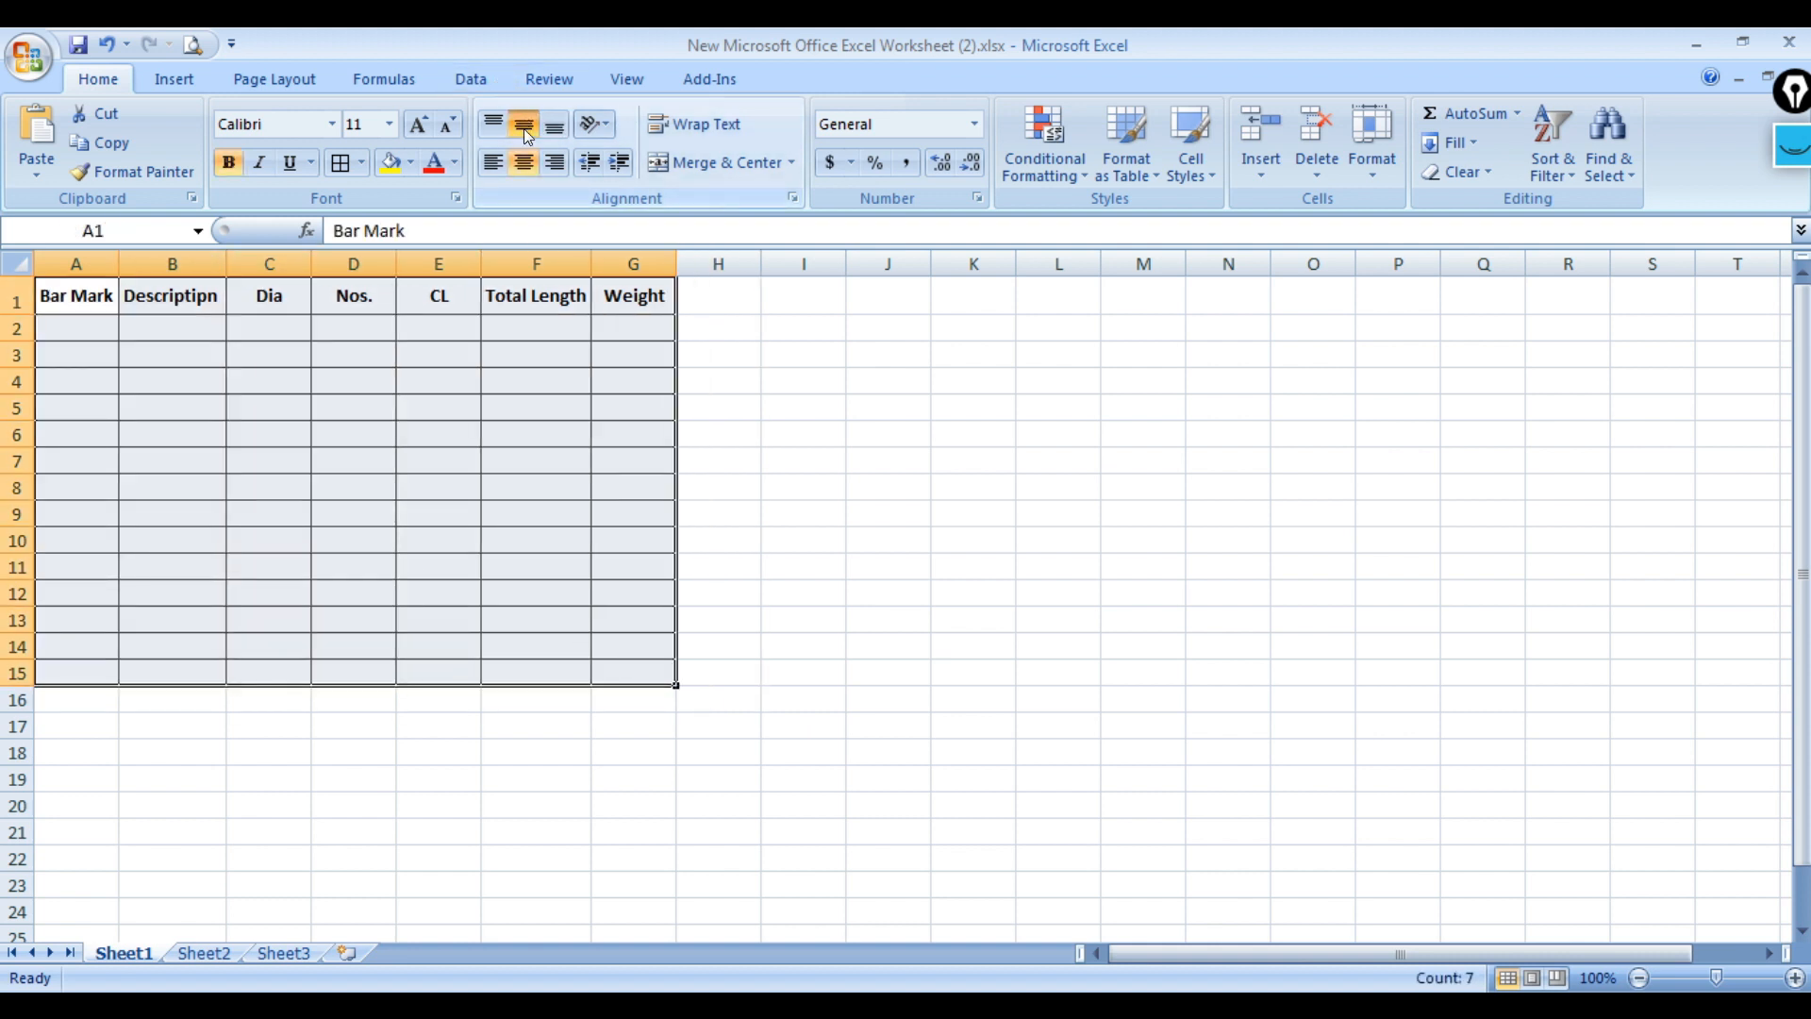
{"action": "left_click", "coordinate": [525, 162]}
{"action": "left_click", "coordinate": [525, 162]}
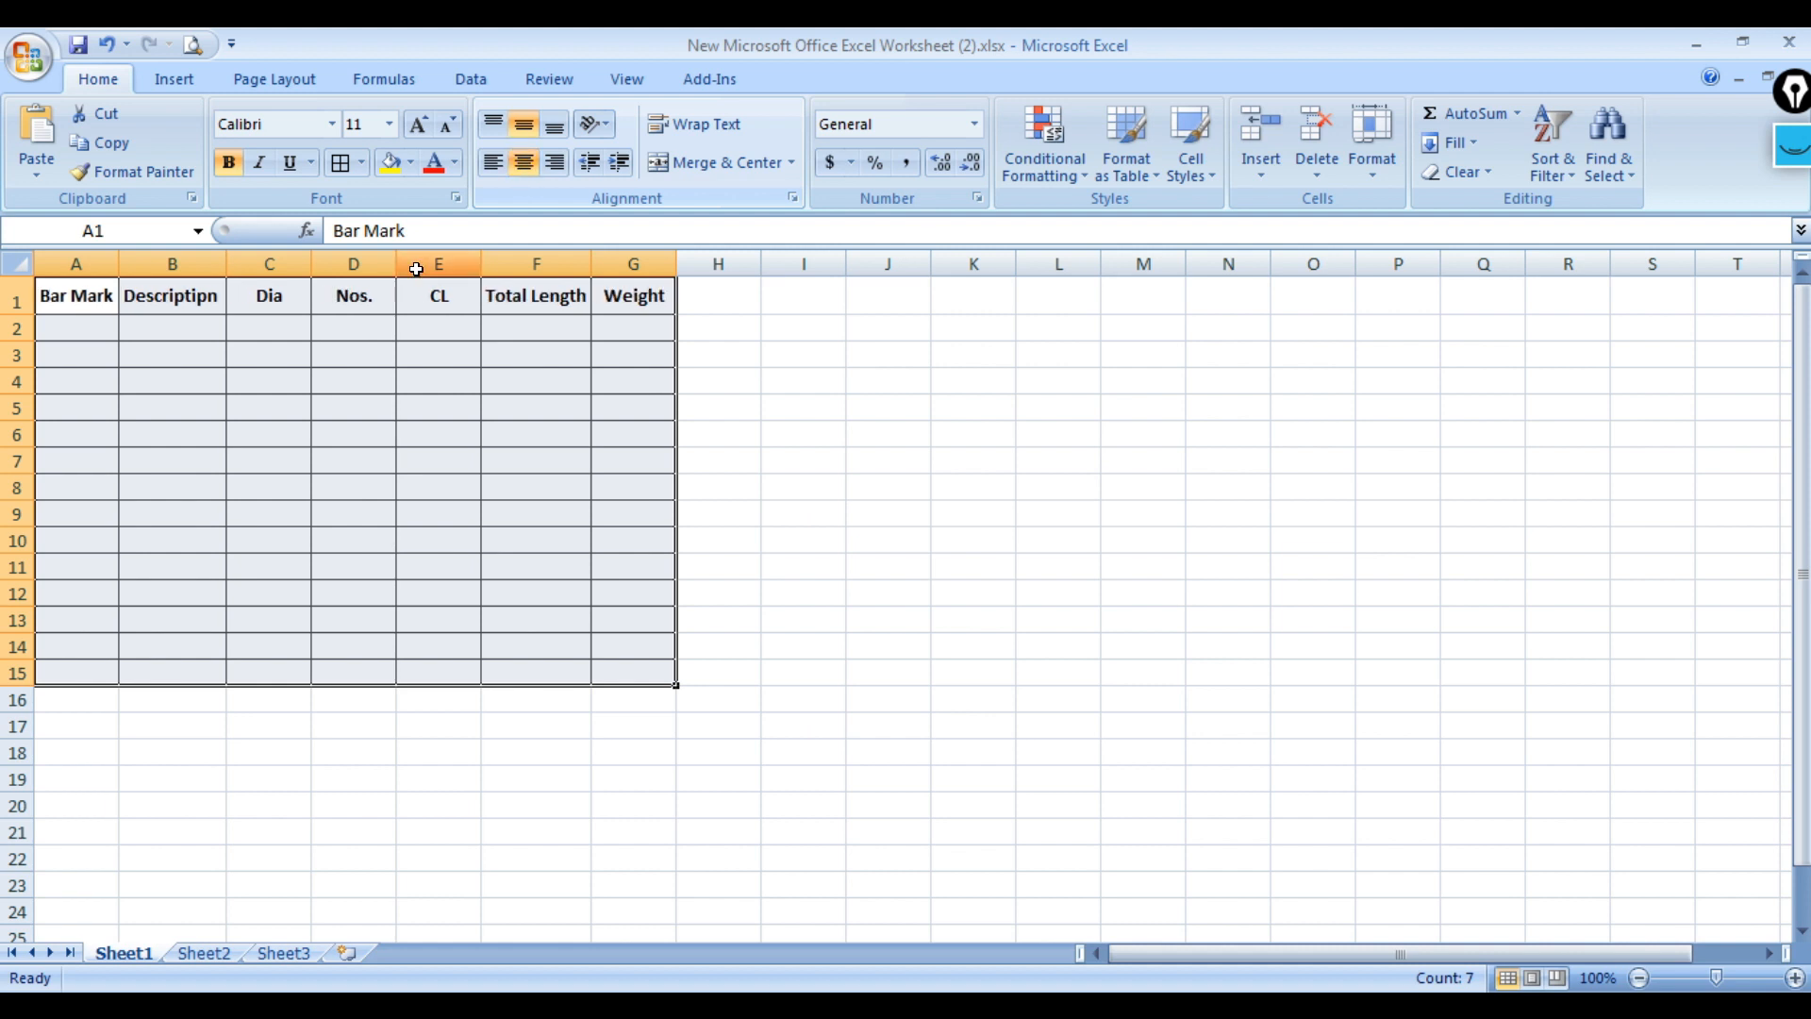
Test the centred alignment with a sample name in B4 and clear the cell.
{"action": "left_click", "coordinate": [97, 331]}
{"action": "left_click", "coordinate": [166, 376]}
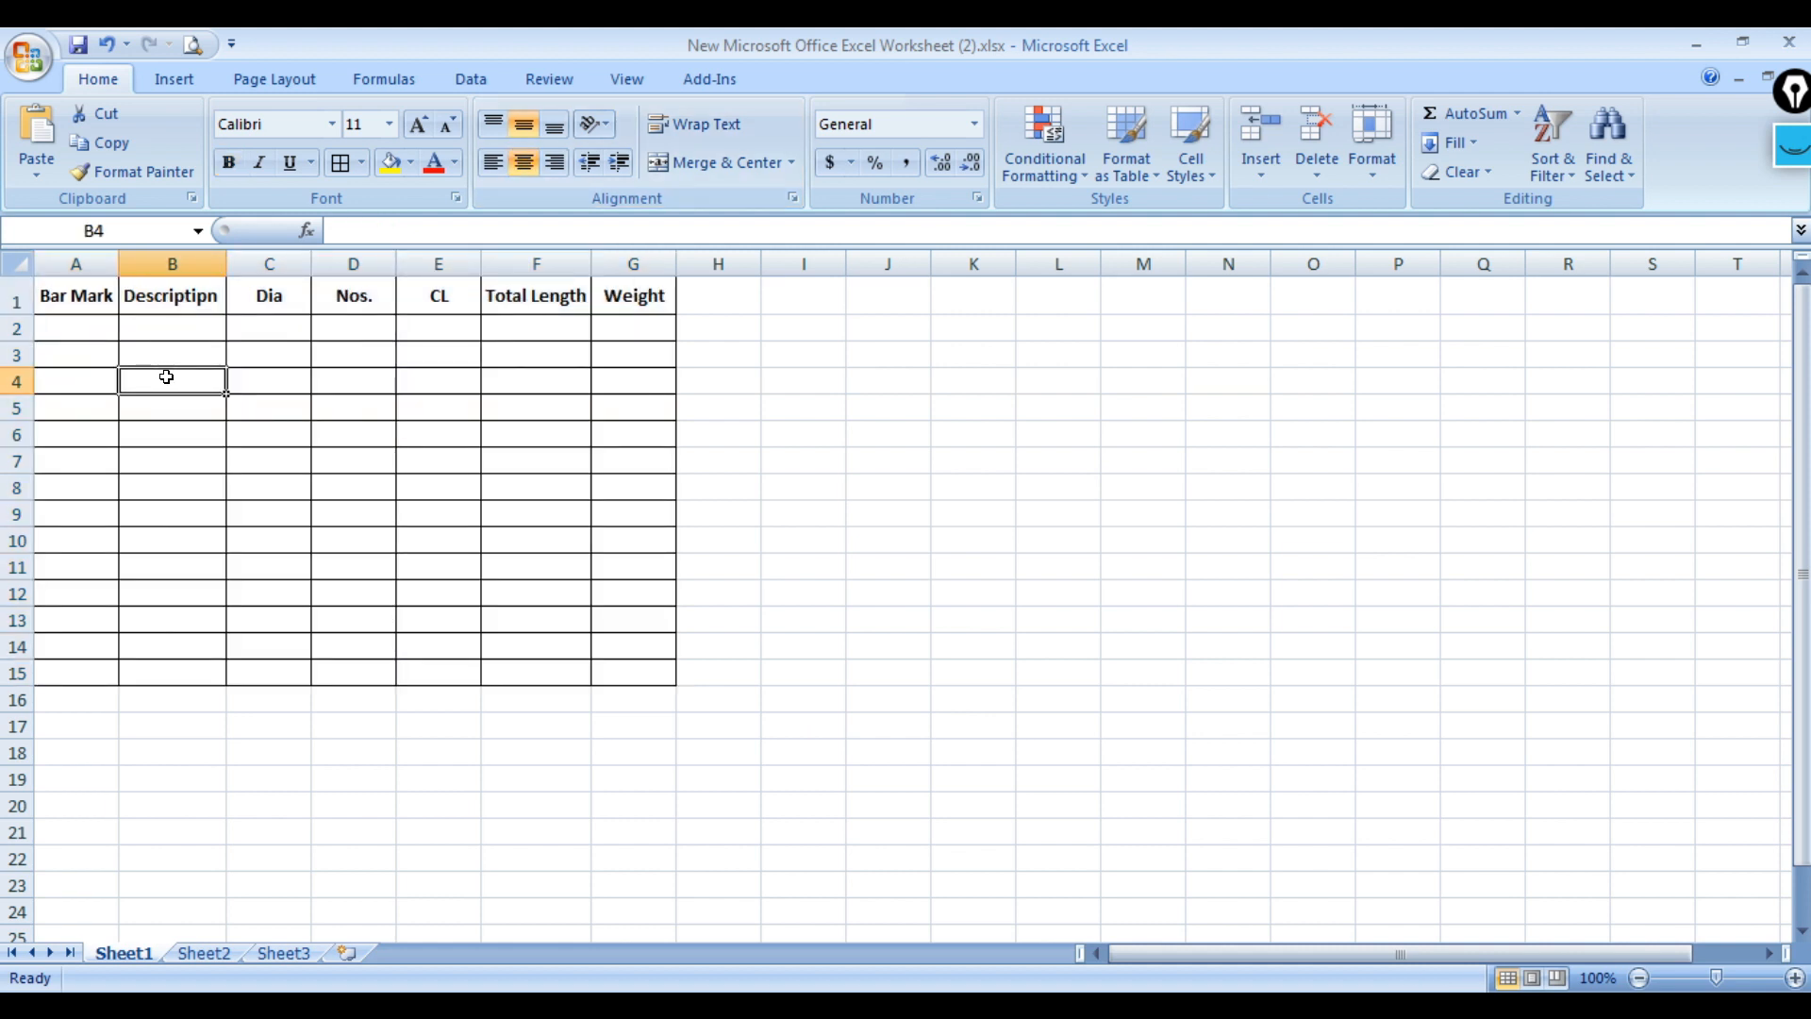
{"action": "type", "text": "Pradeep"}
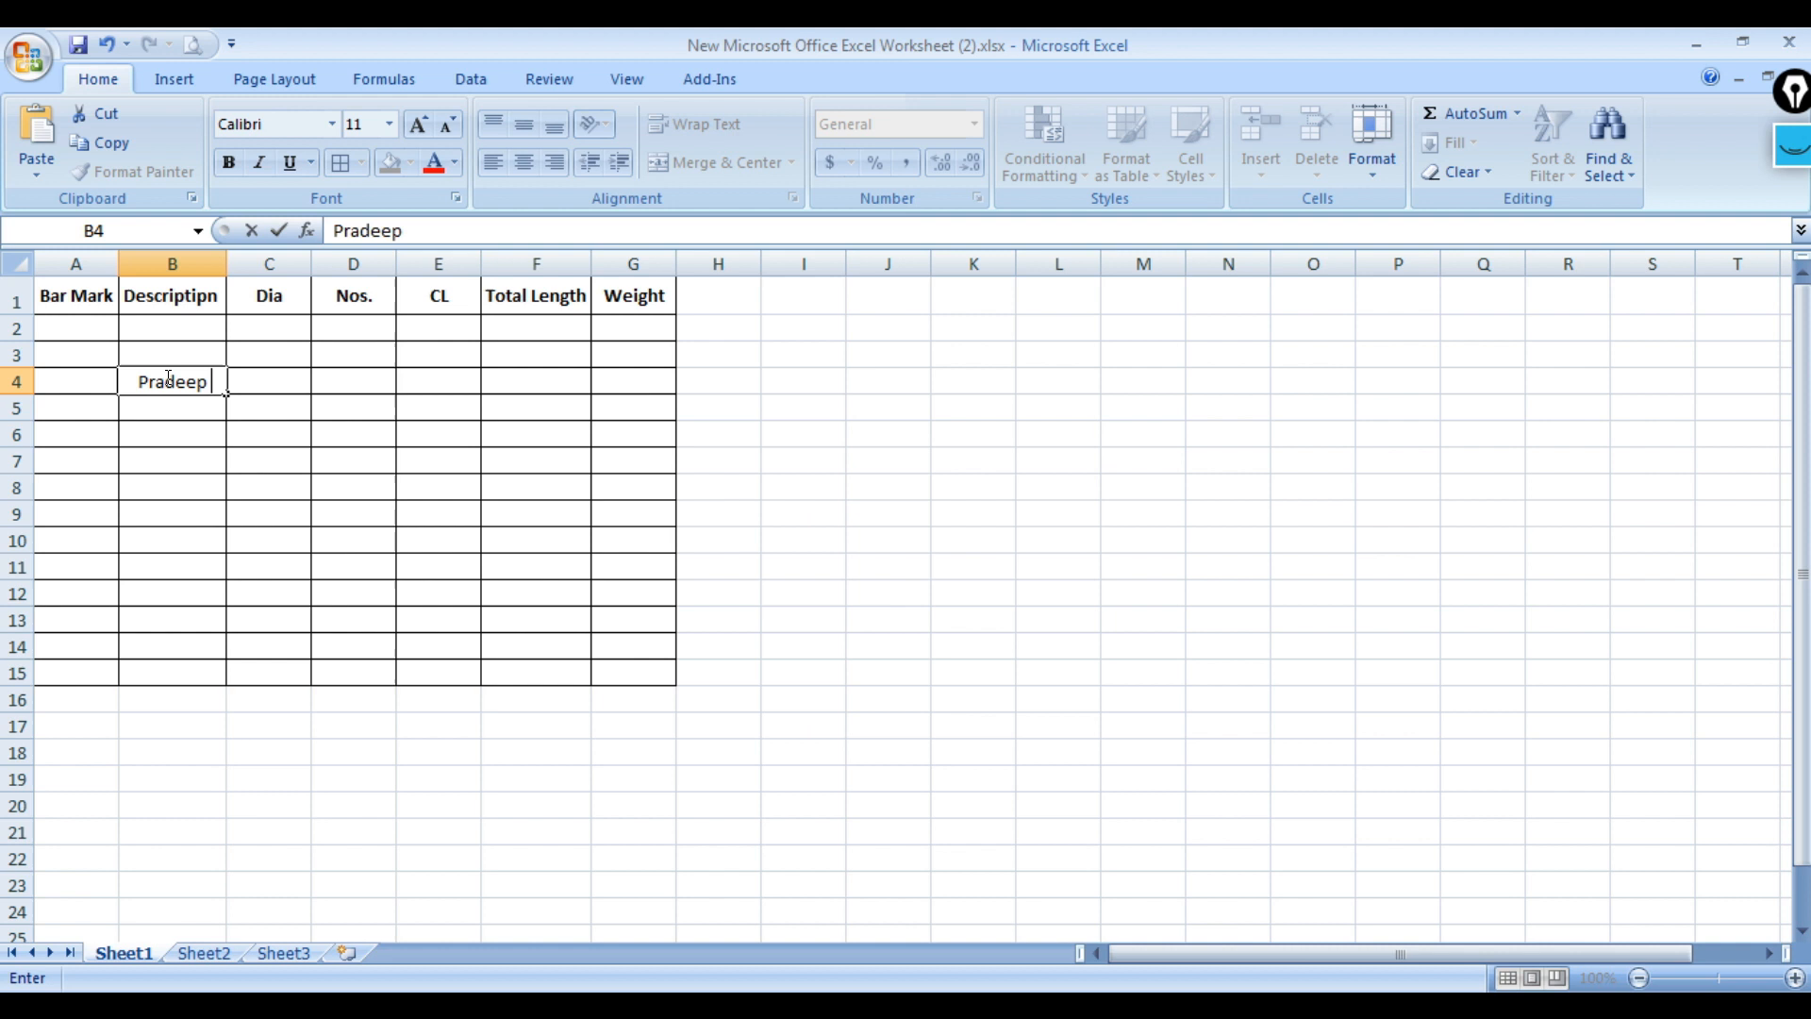
{"action": "key", "text": "Return"}
{"action": "left_click", "coordinate": [166, 377]}
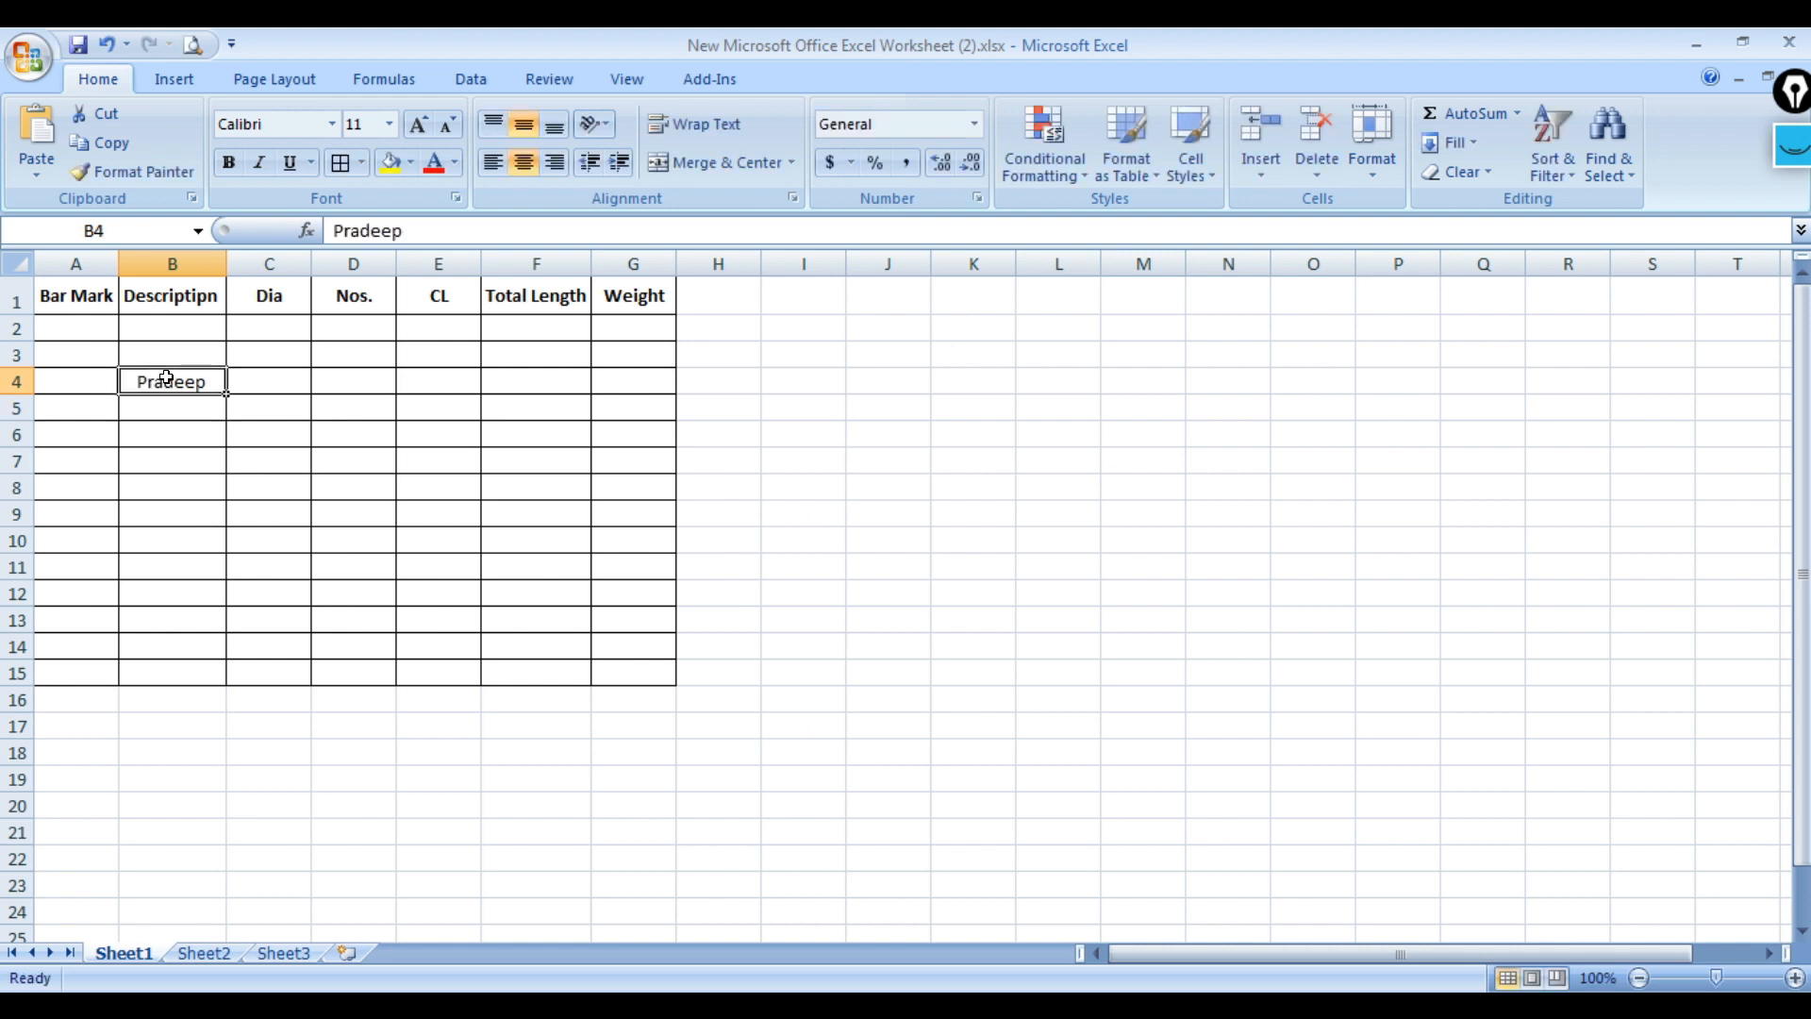
{"action": "key", "text": "Delete"}
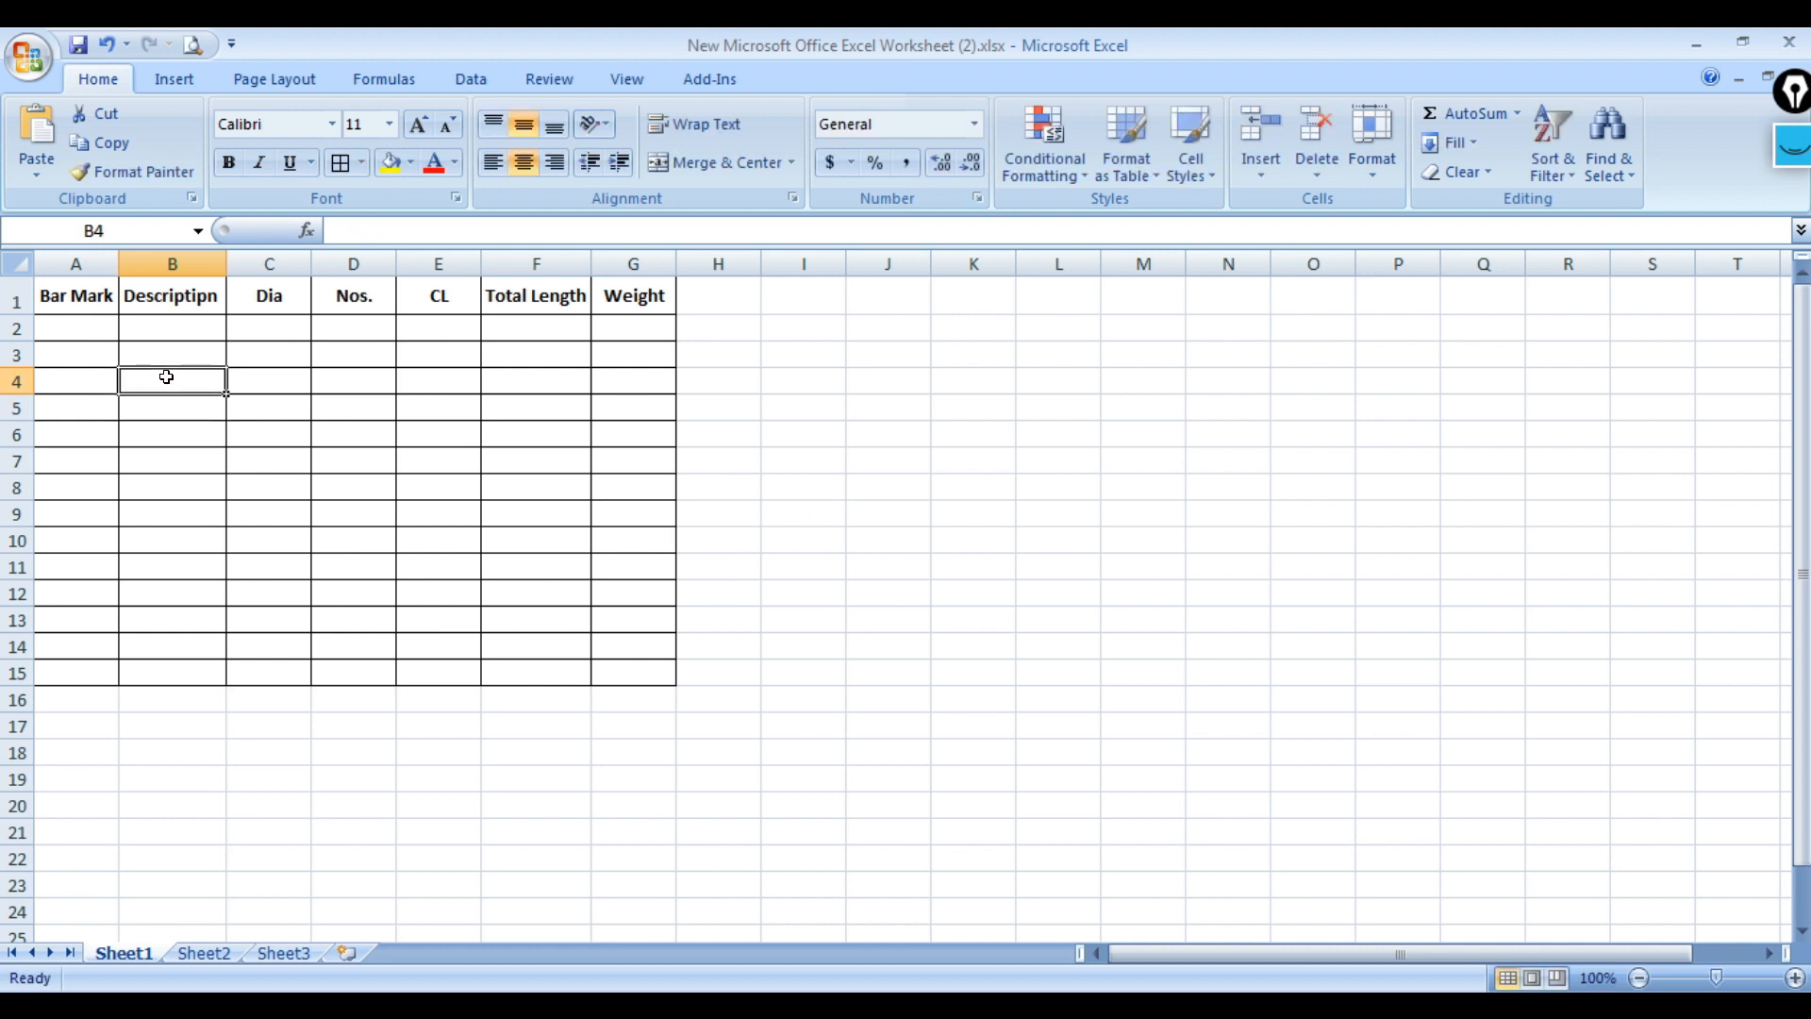
{"action": "left_click", "coordinate": [81, 331]}
{"action": "left_click_drag", "start_coordinate": [82, 326], "coordinate": [88, 657]}
{"action": "left_click_drag", "start_coordinate": [173, 327], "coordinate": [191, 637]}
{"action": "left_click_drag", "start_coordinate": [281, 328], "coordinate": [268, 652]}
{"action": "left_click_drag", "start_coordinate": [352, 331], "coordinate": [367, 640]}
{"action": "left_click", "coordinate": [349, 324]}
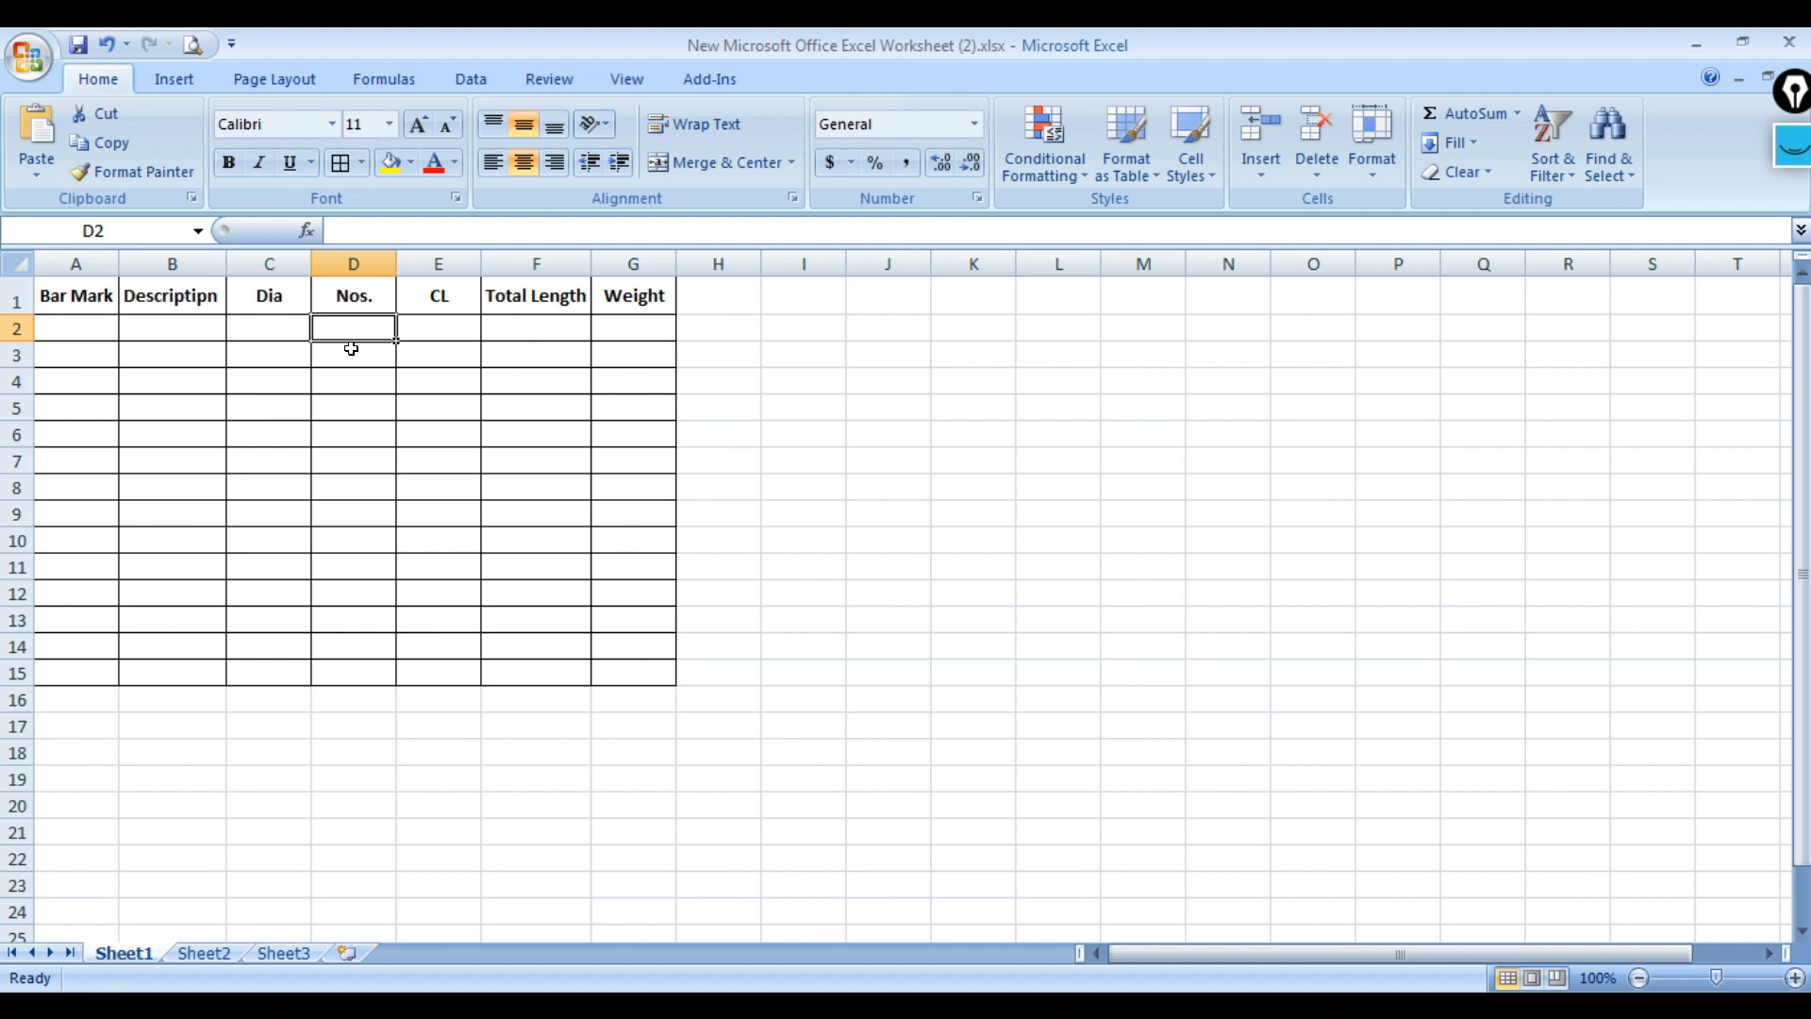
{"action": "left_click", "coordinate": [72, 339]}
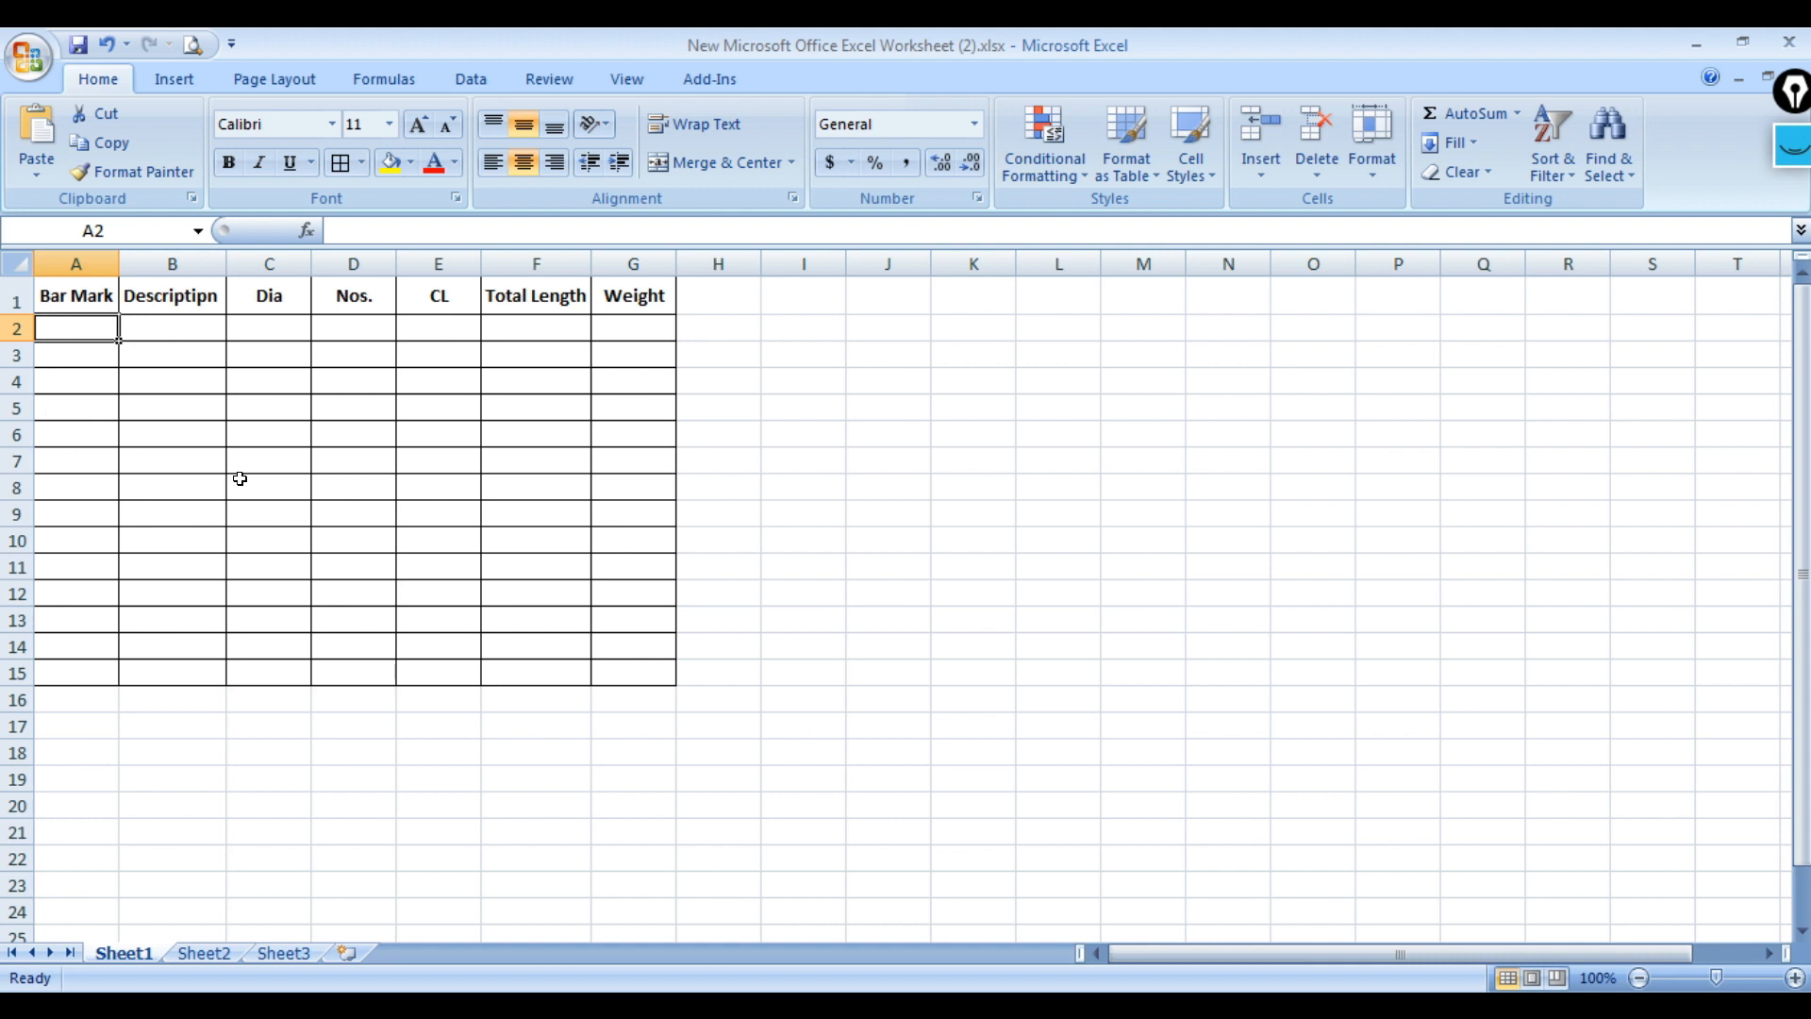
{"action": "left_click", "coordinate": [340, 338]}
Enter bar mark 1, description Main Bar and diameter 12 in A2:C2.
{"action": "left_click", "coordinate": [98, 336]}
{"action": "type", "text": "1"}
{"action": "left_click", "coordinate": [191, 333]}
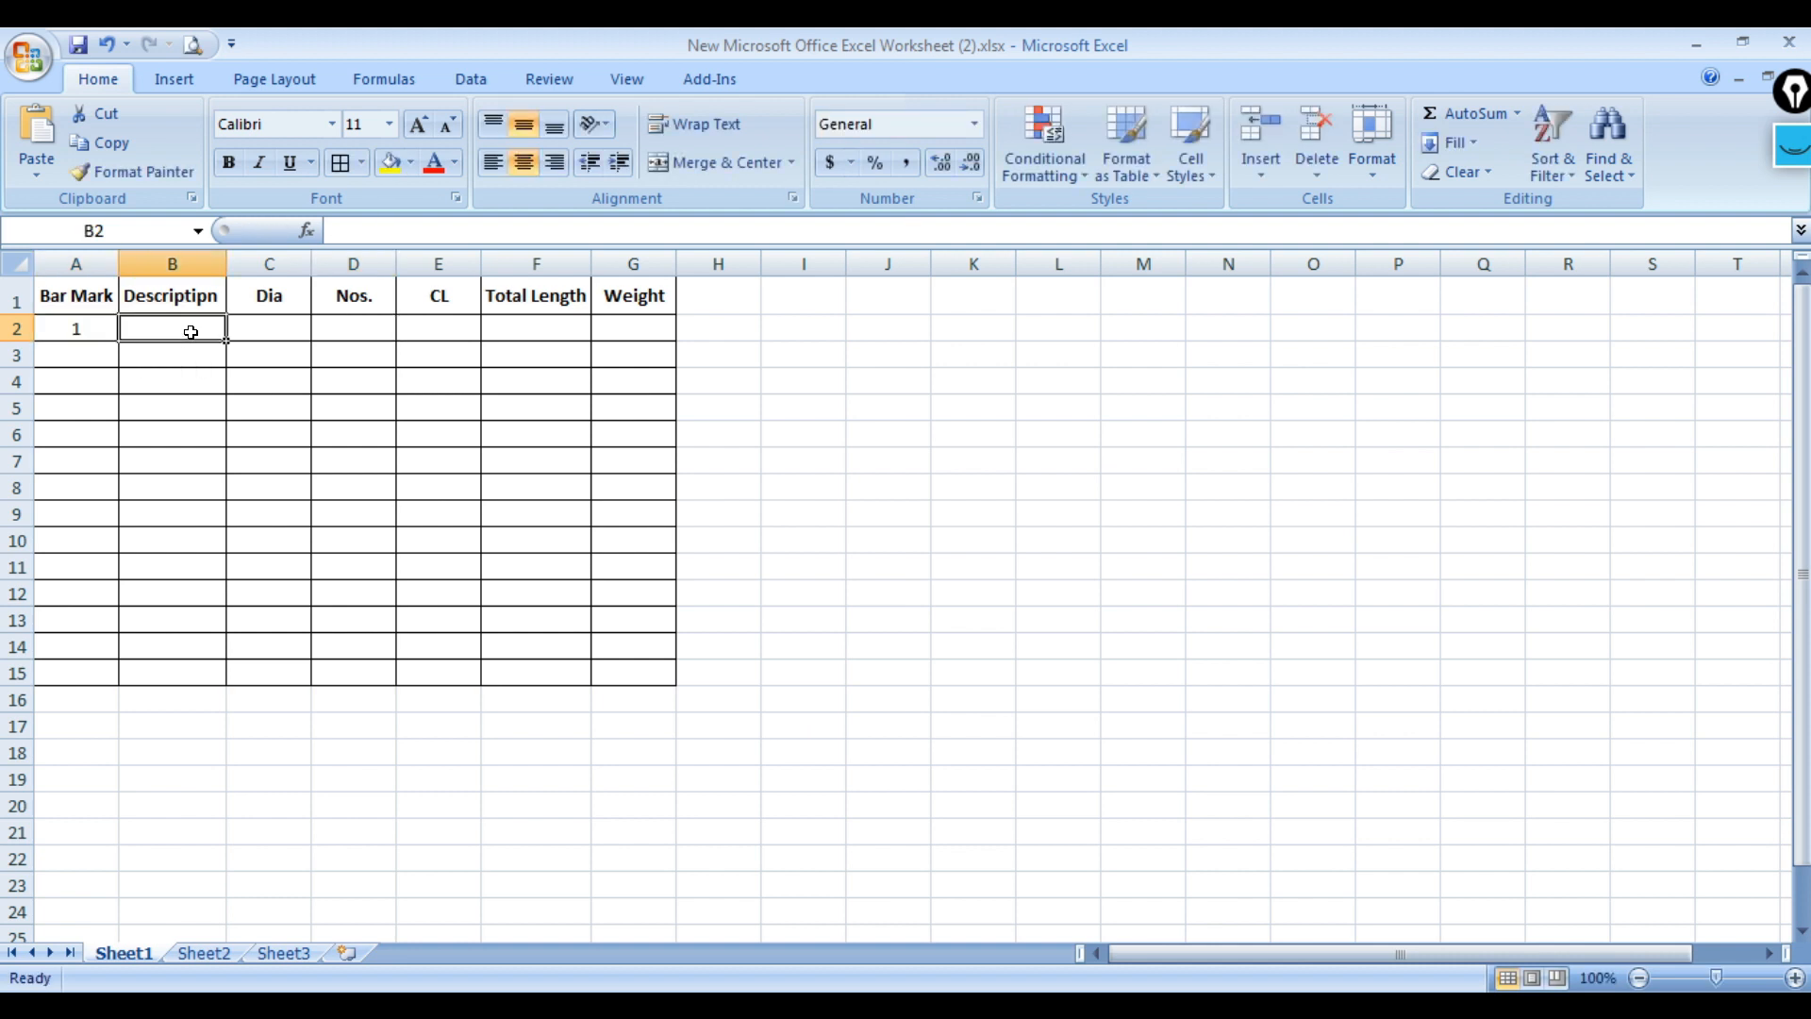
{"action": "type", "text": "Main Bar"}
{"action": "key", "text": "Tab"}
{"action": "type", "text": "12"}
{"action": "key", "text": "Return"}
Enter 50 under Nos. in D2 and 6 under CL in E2.
{"action": "key", "text": "Right"}
{"action": "key", "text": "Up"}
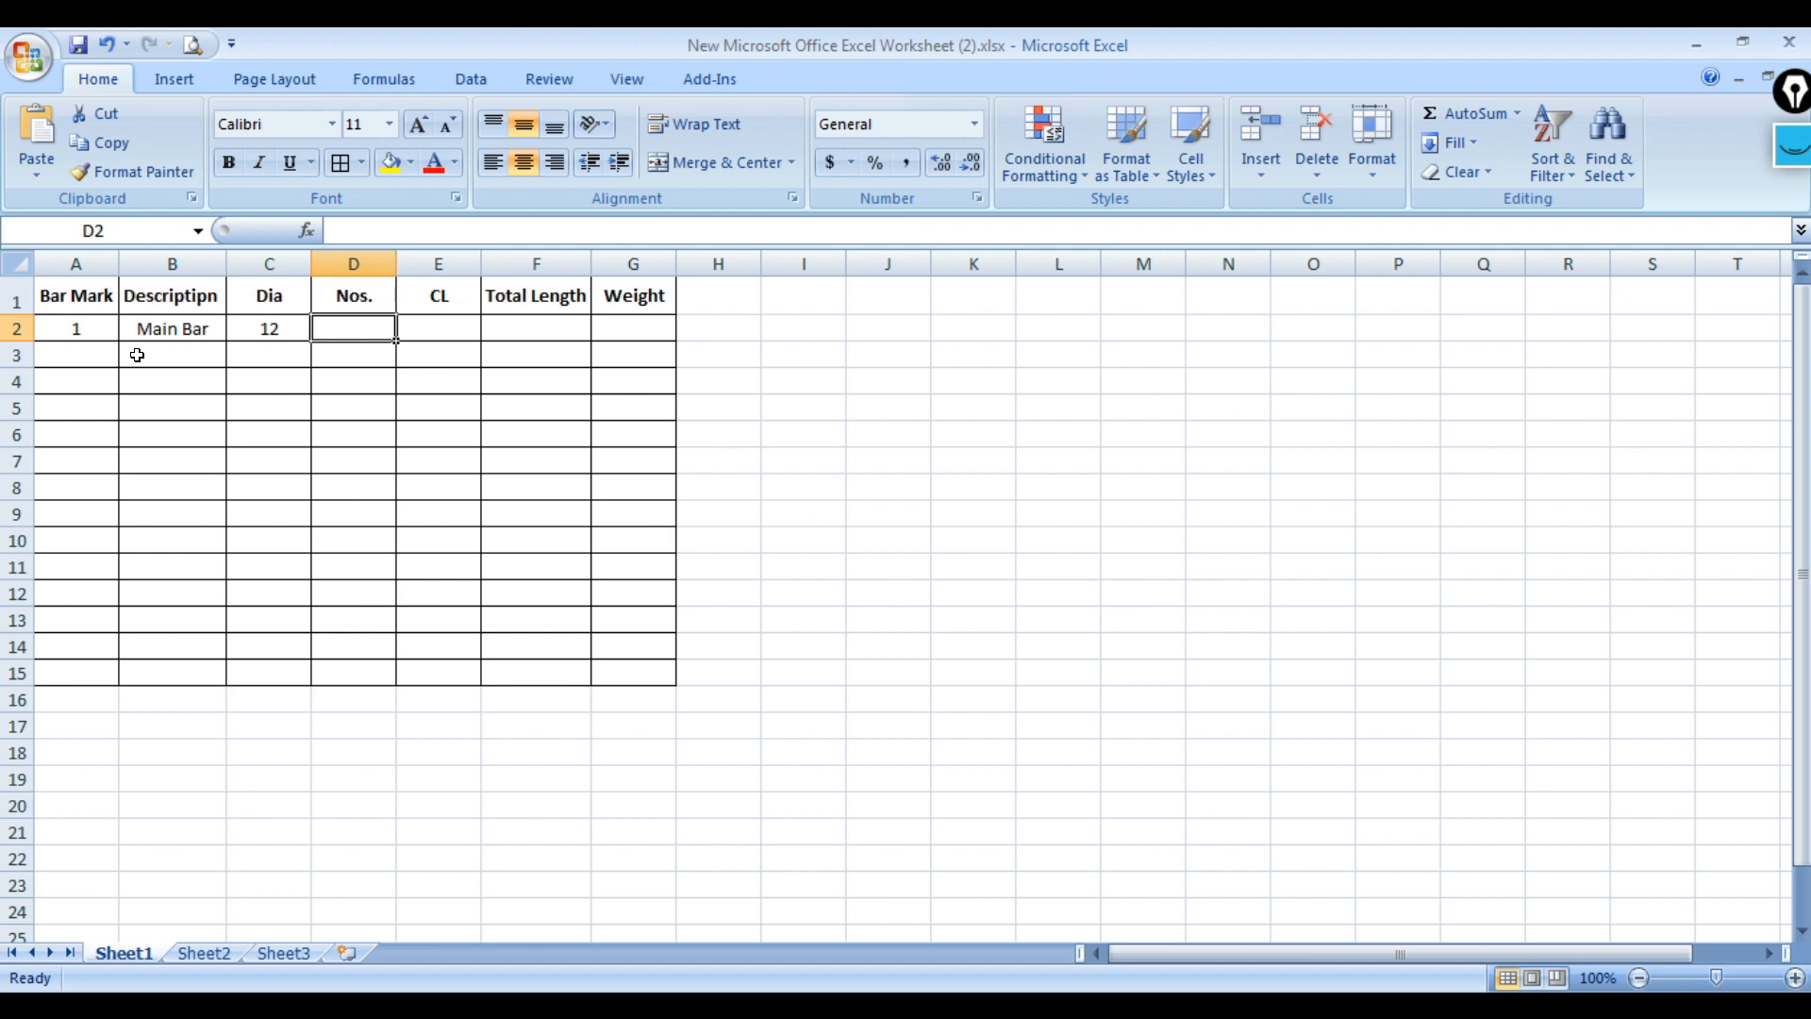
{"action": "type", "text": "50"}
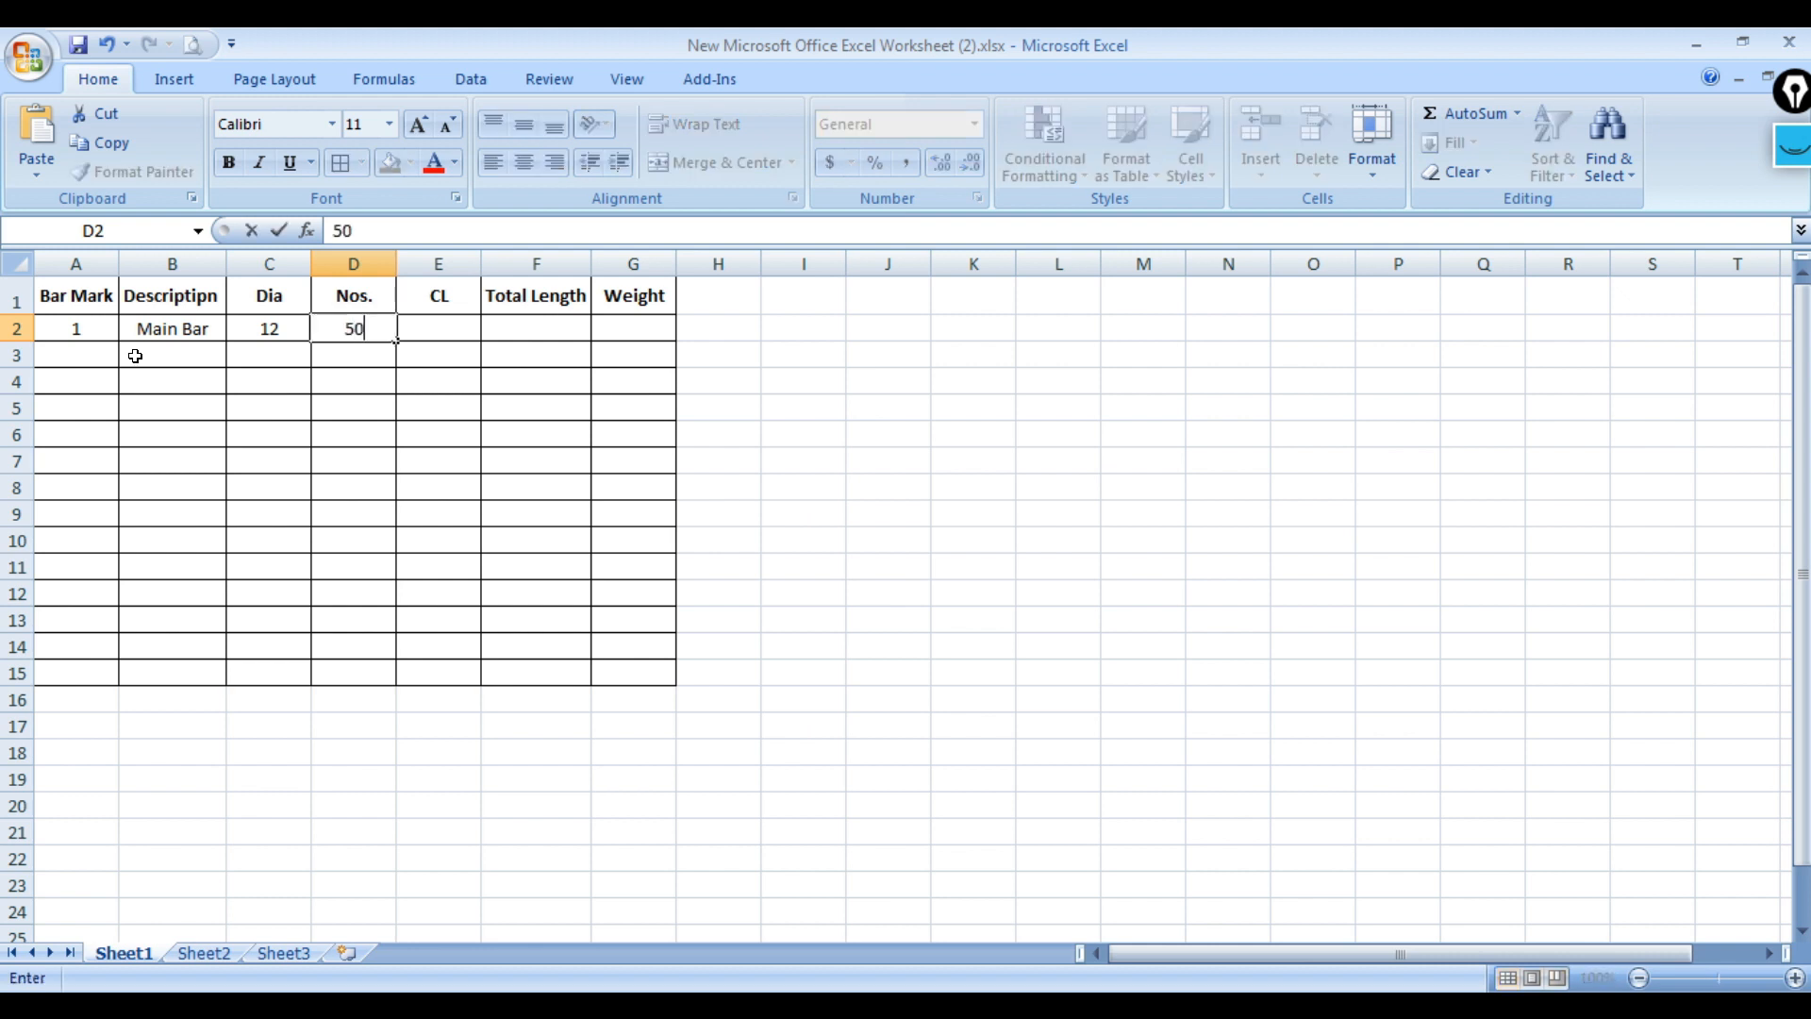
{"action": "key", "text": "Tab"}
{"action": "type", "text": "6"}
{"action": "key", "text": "Tab"}
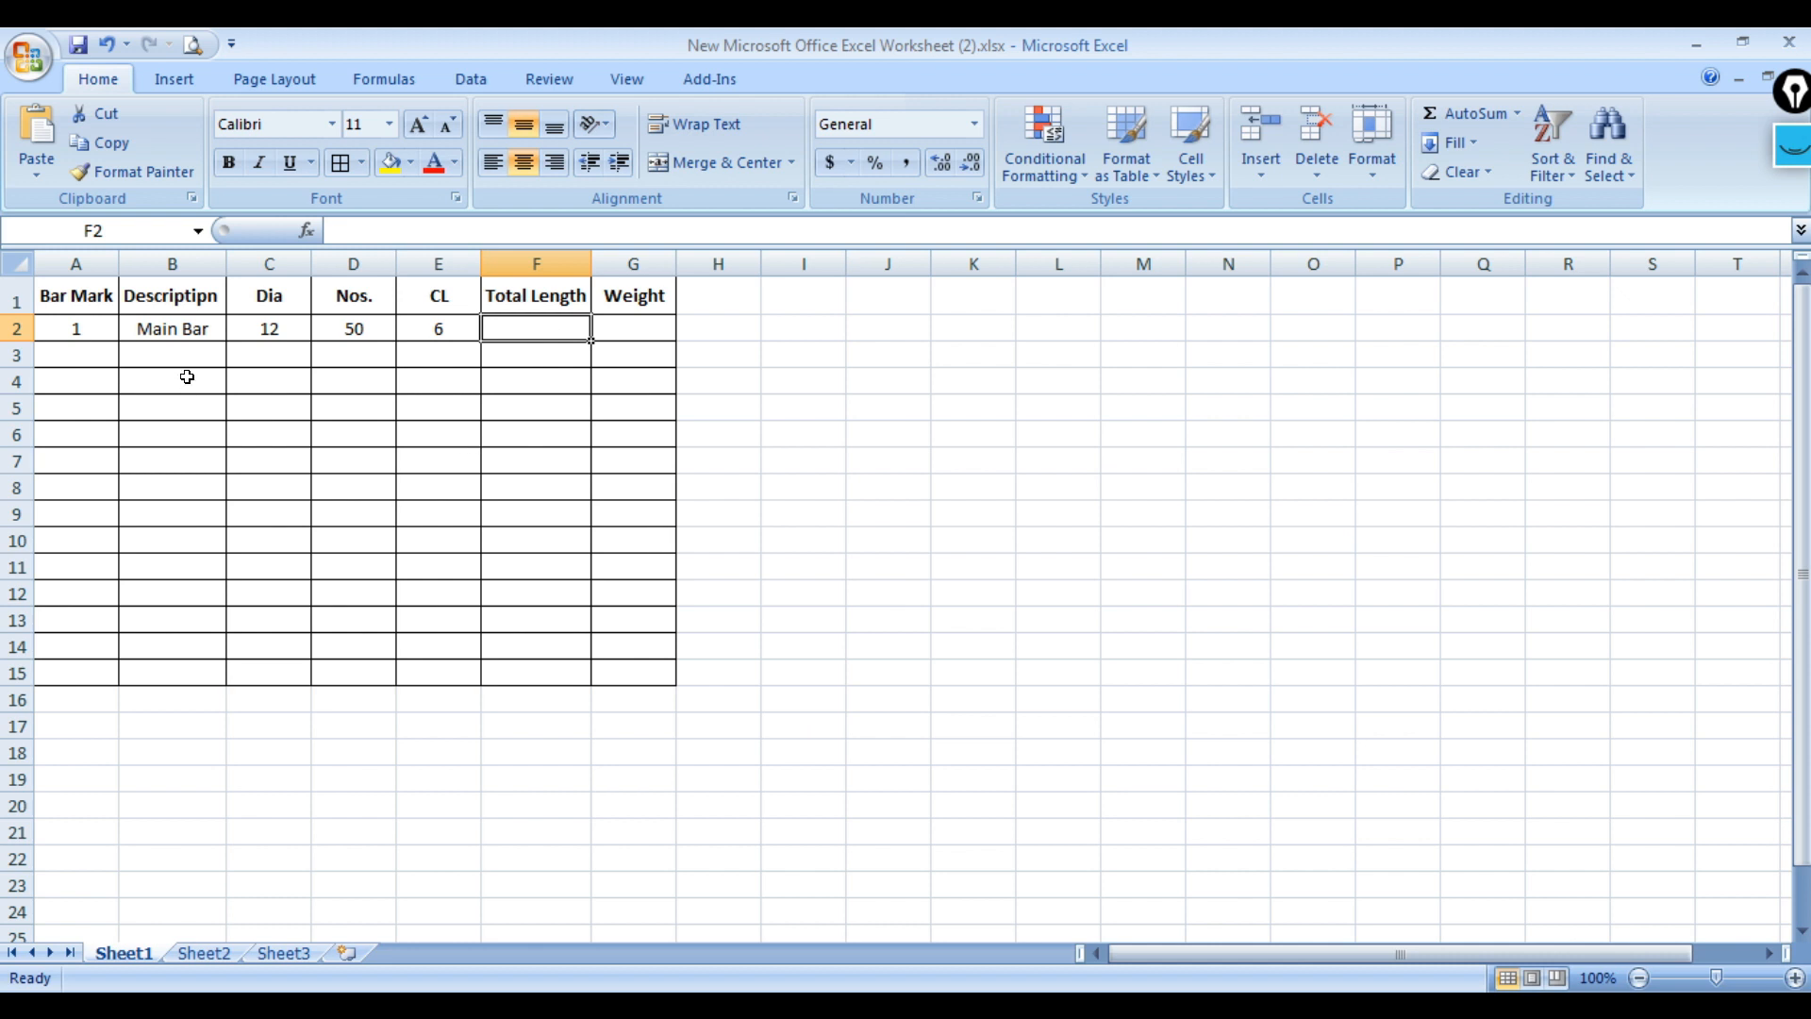
Calculate the main bar's total length in F2 with the formula +D2*E2.
{"action": "type", "text": "+"}
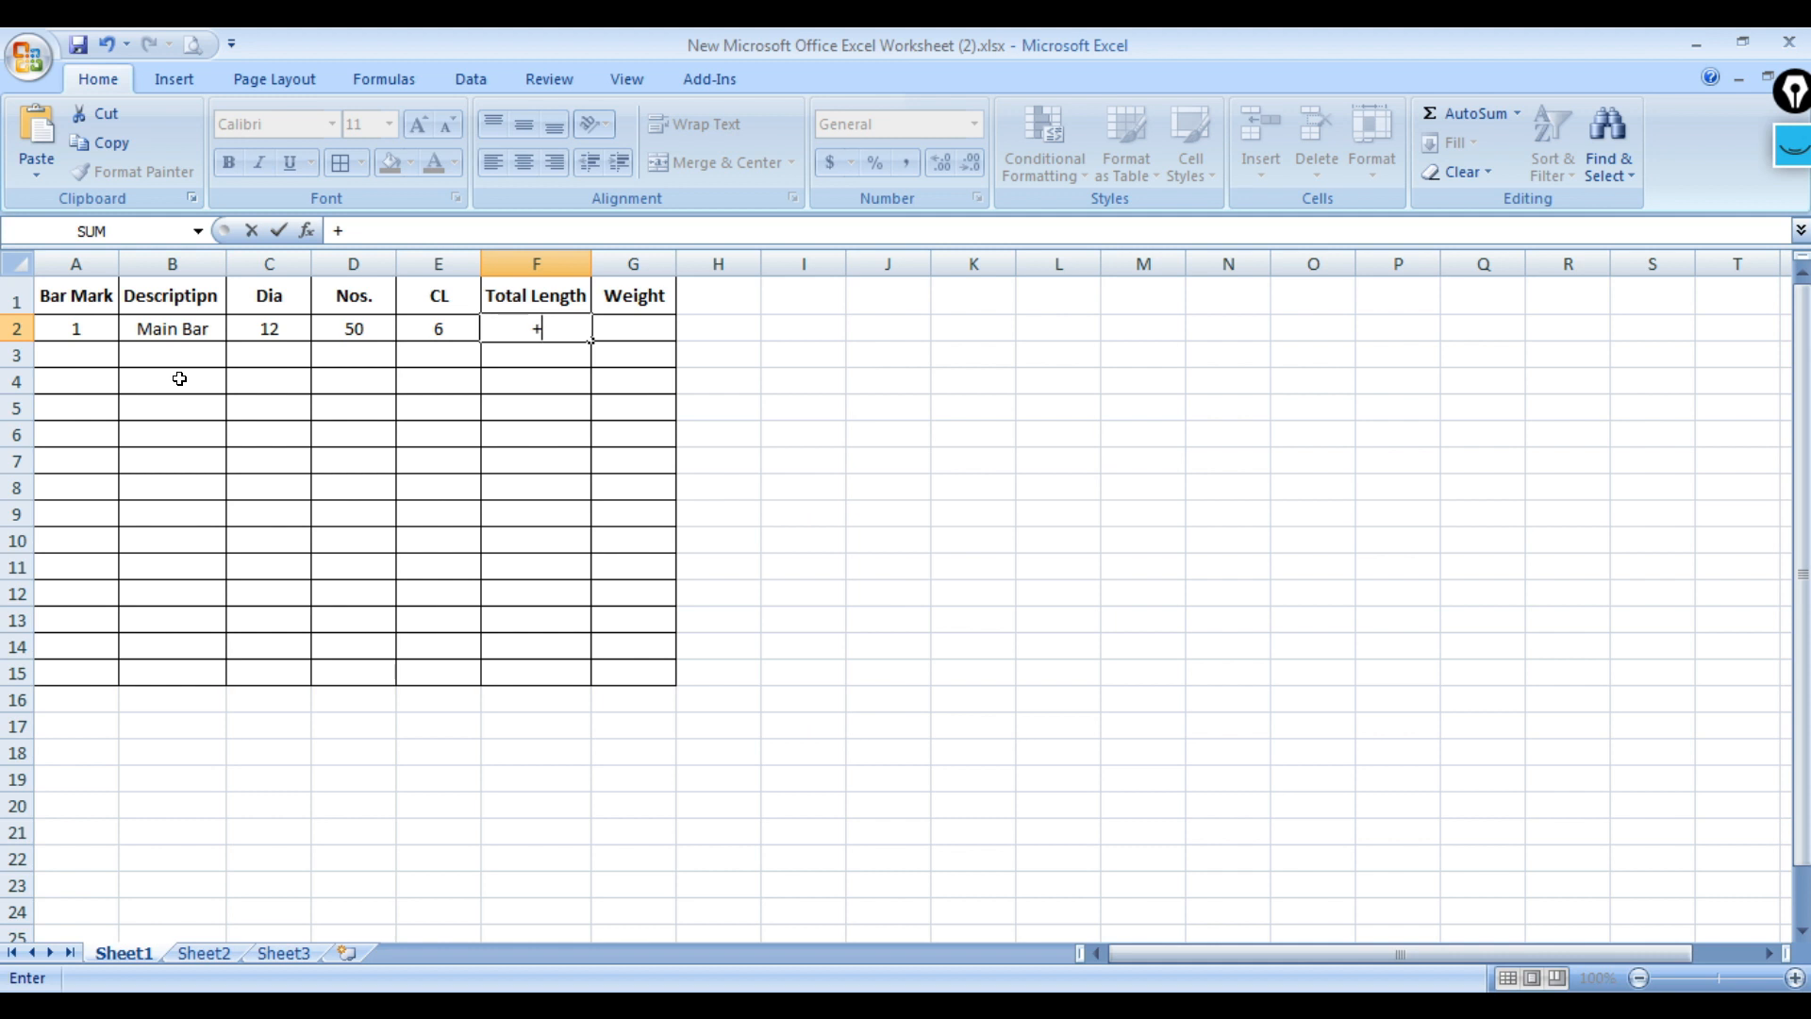
{"action": "left_click", "coordinate": [345, 328]}
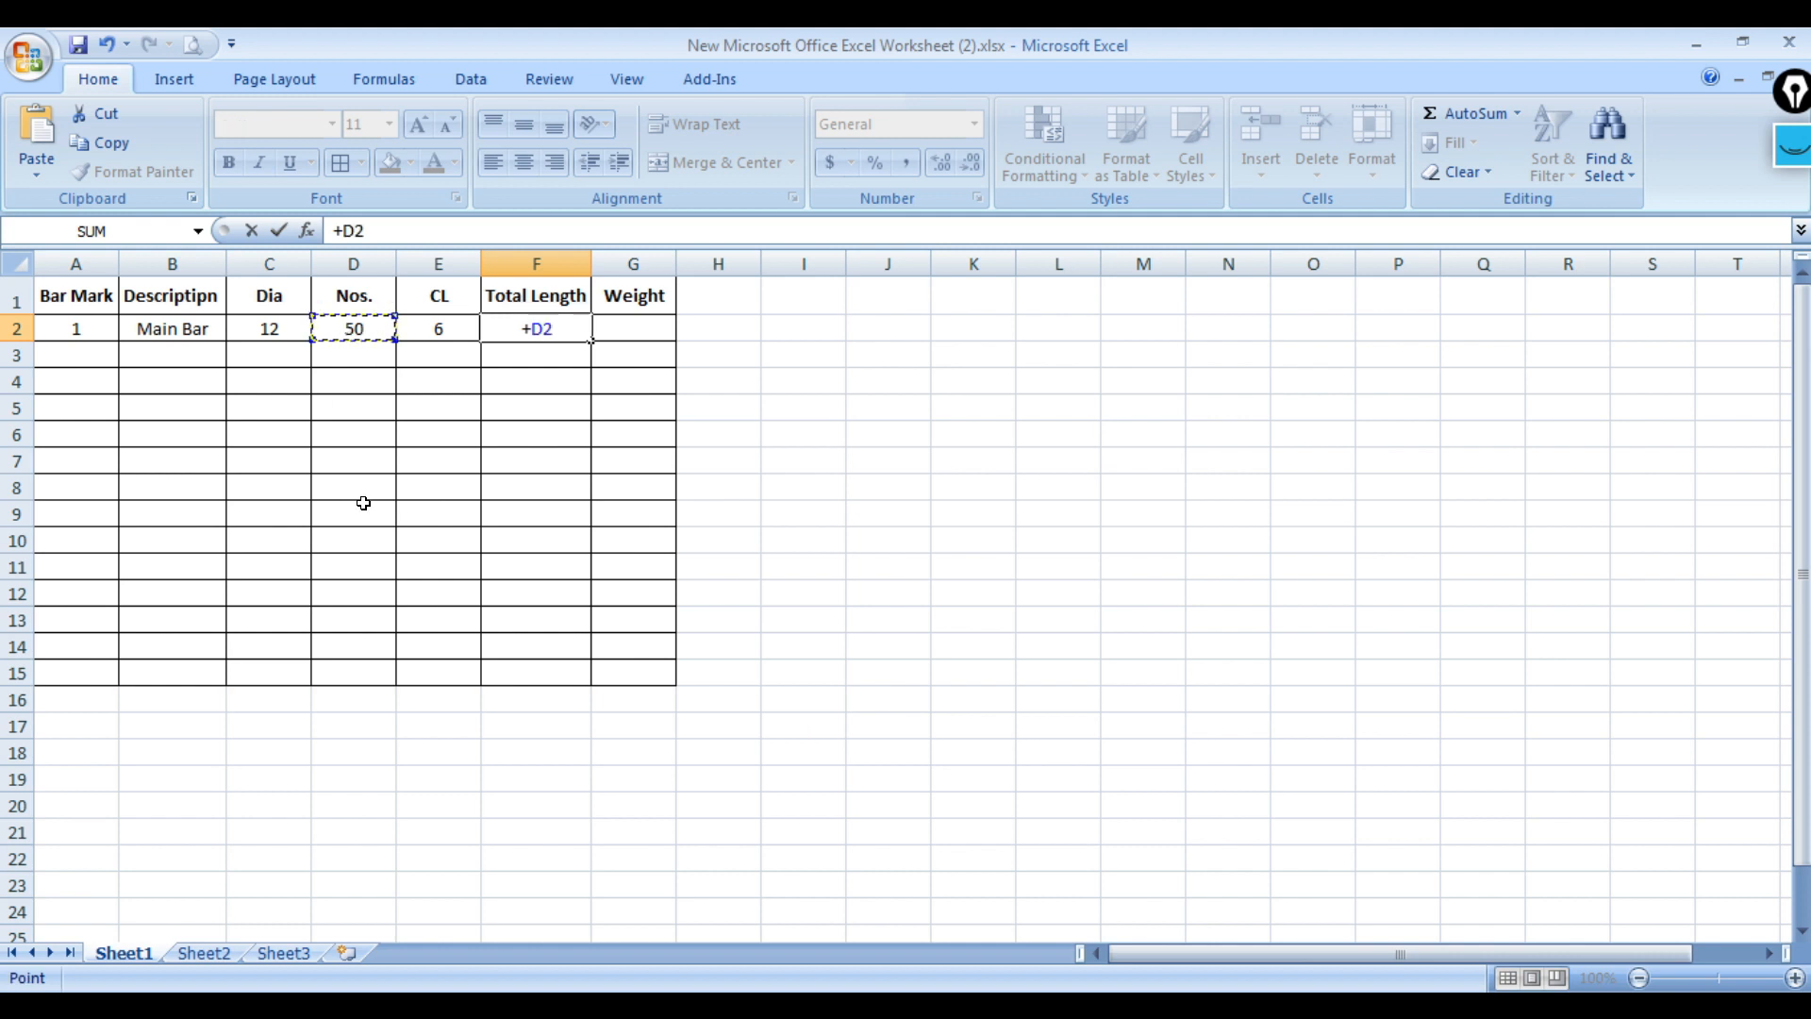
{"action": "type", "text": "*"}
{"action": "left_click", "coordinate": [463, 328]}
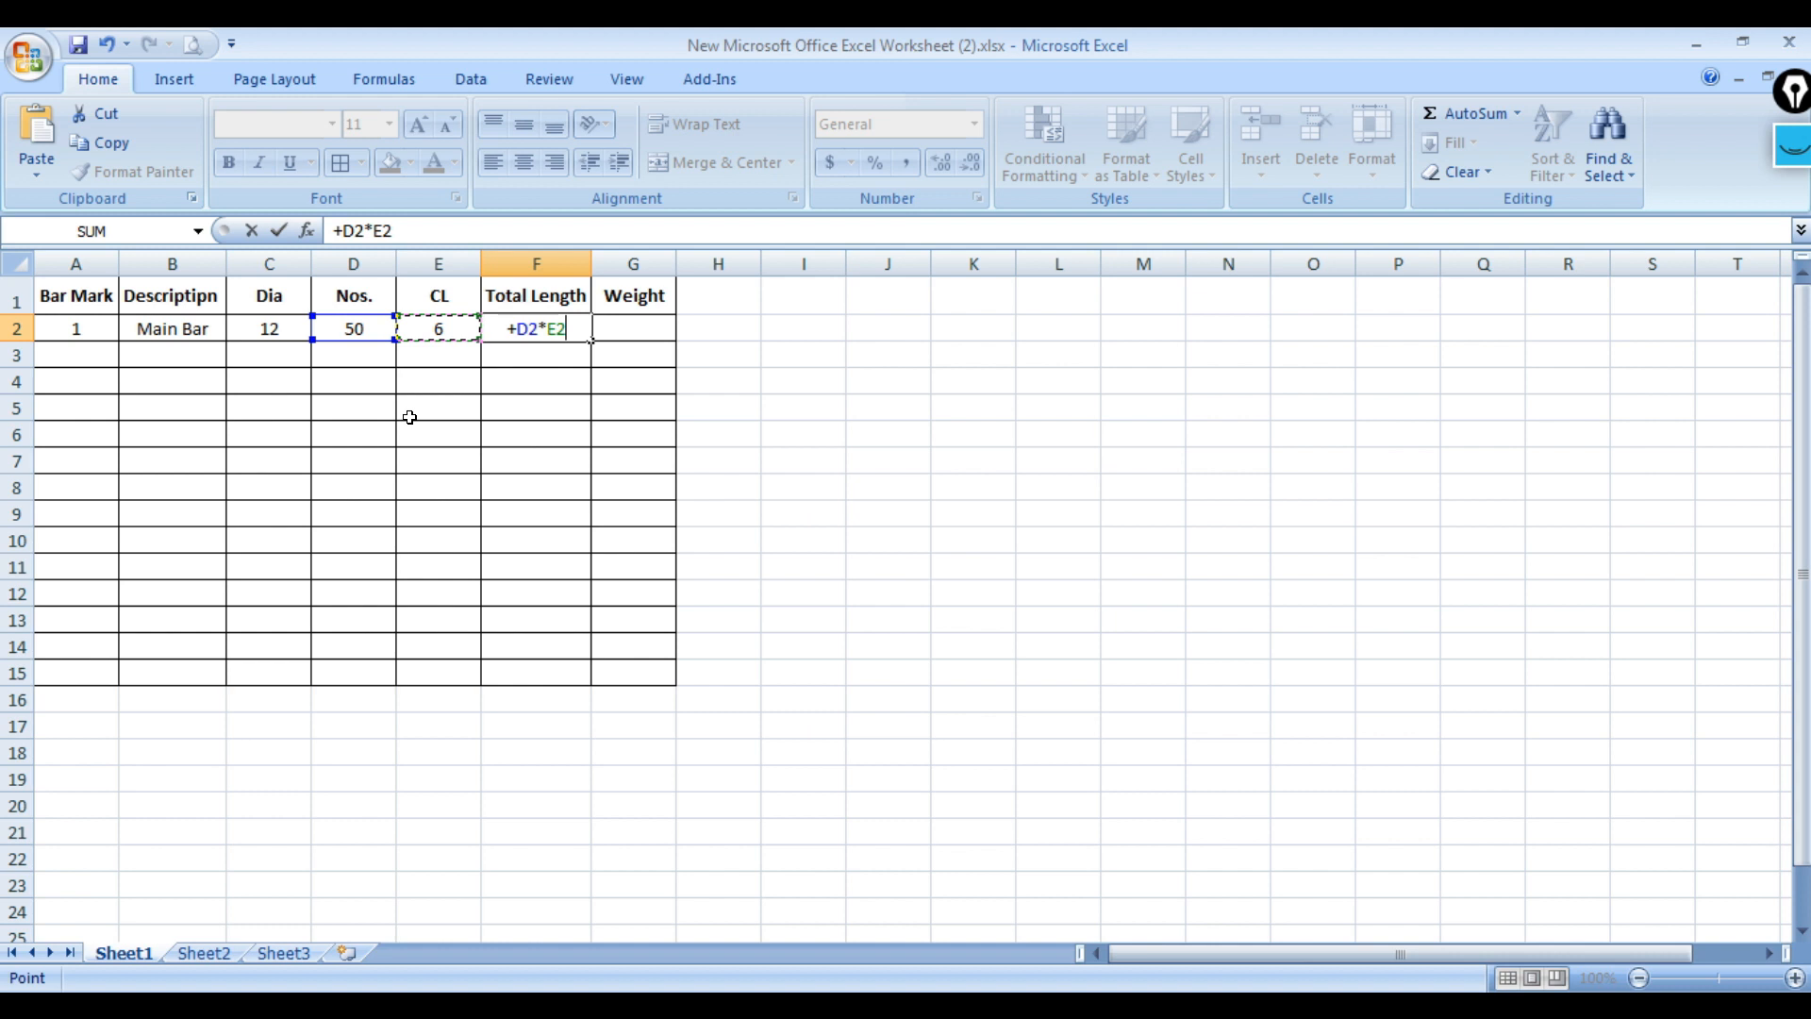
{"action": "key", "text": "Return"}
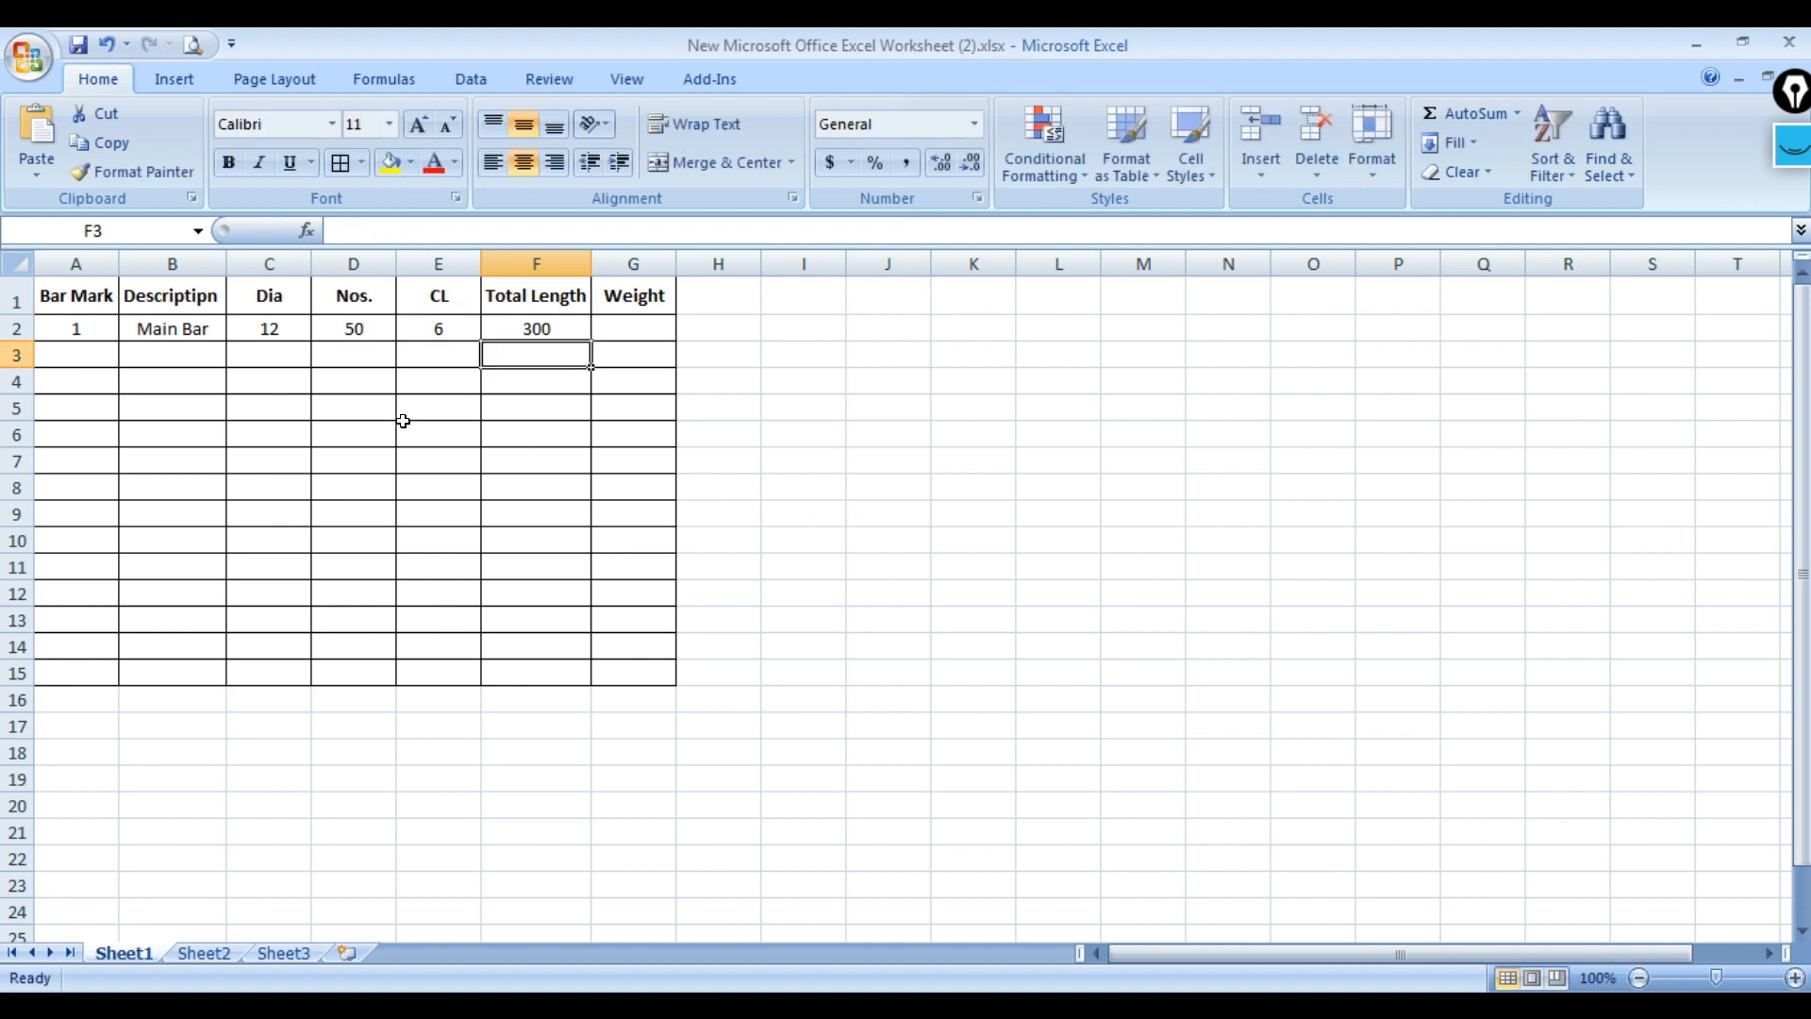
Calculate the main bar's weight in G2 with the formula +0.888*F2.
{"action": "left_click", "coordinate": [637, 332]}
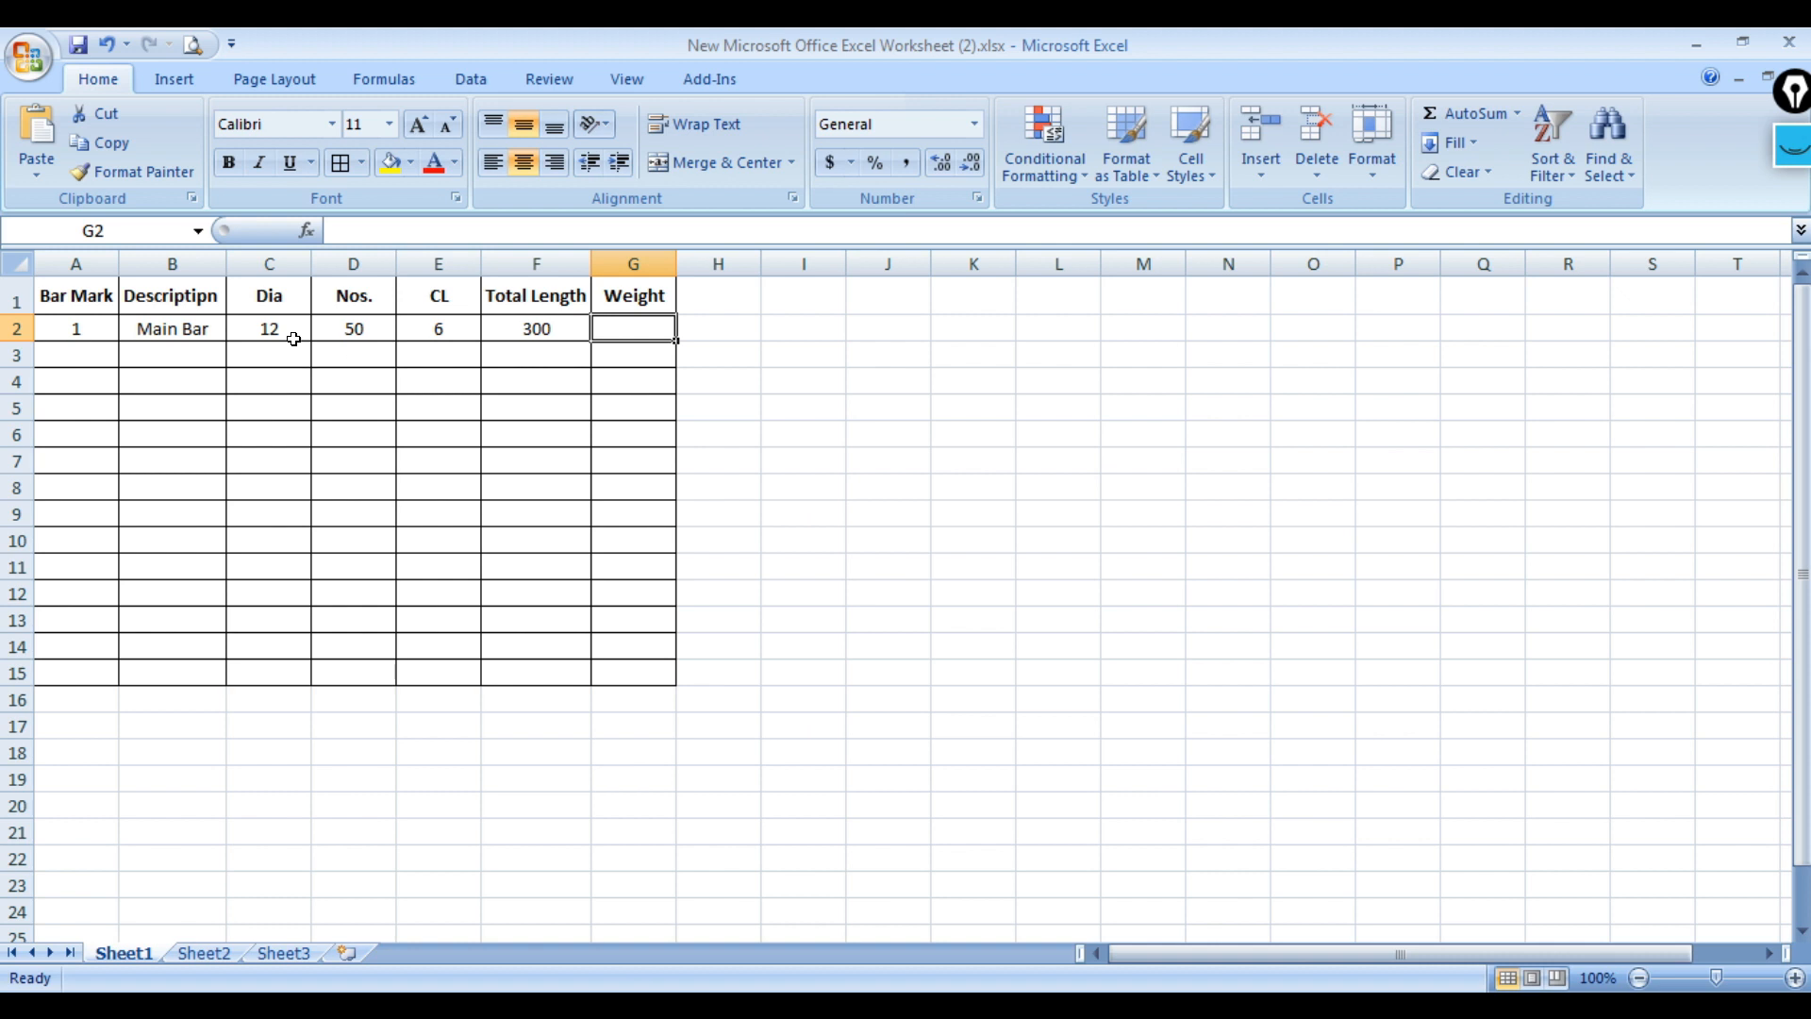
{"action": "type", "text": "+0."}
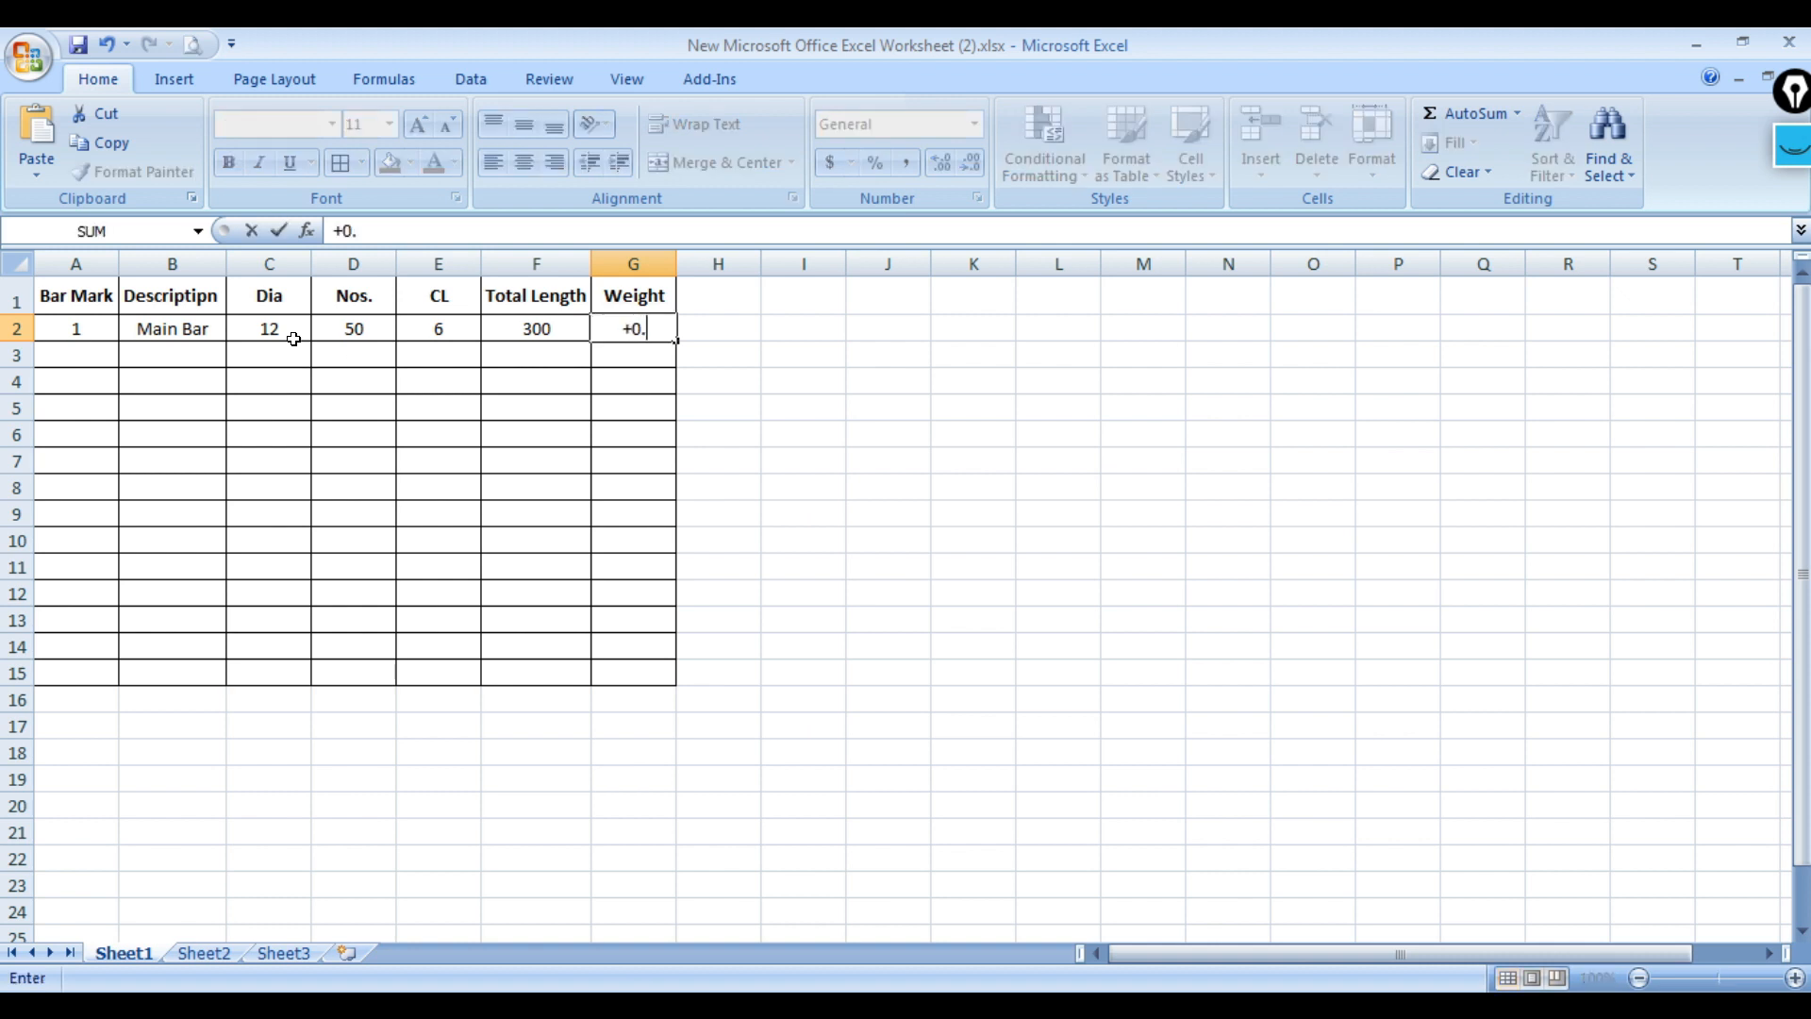
{"action": "type", "text": "888*"}
{"action": "left_click", "coordinate": [529, 328]}
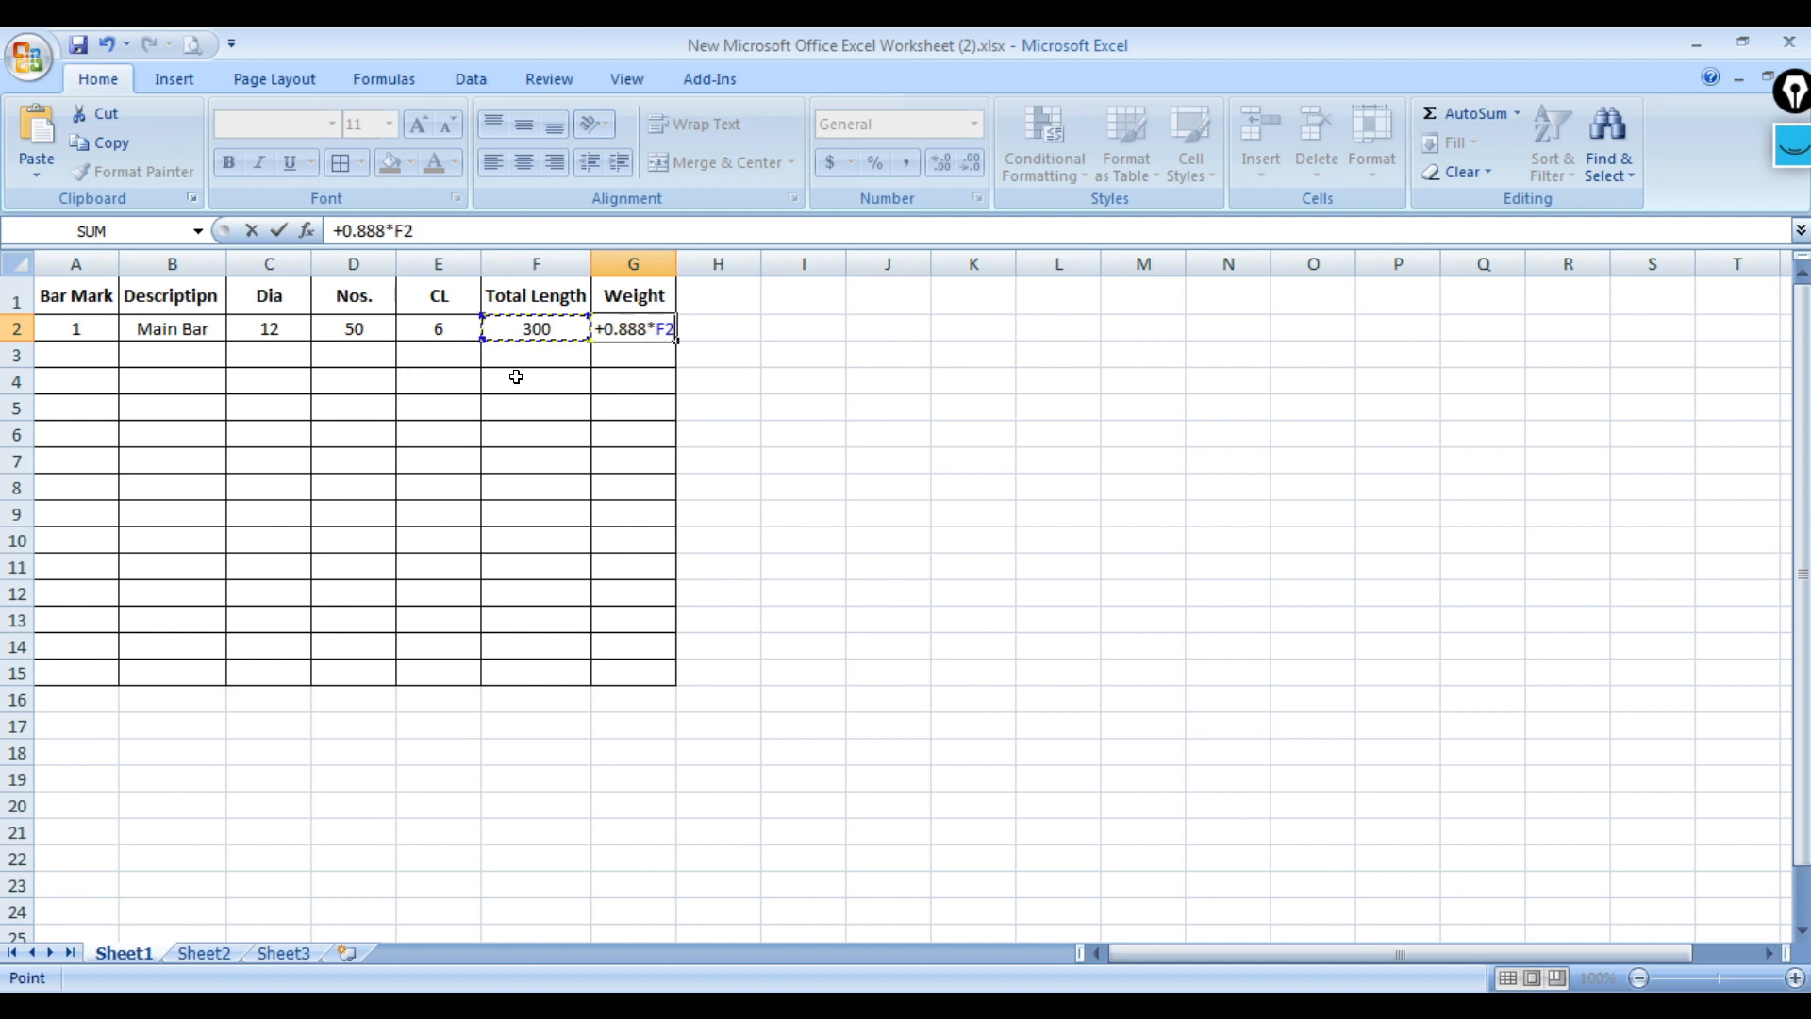
{"action": "key", "text": "Return"}
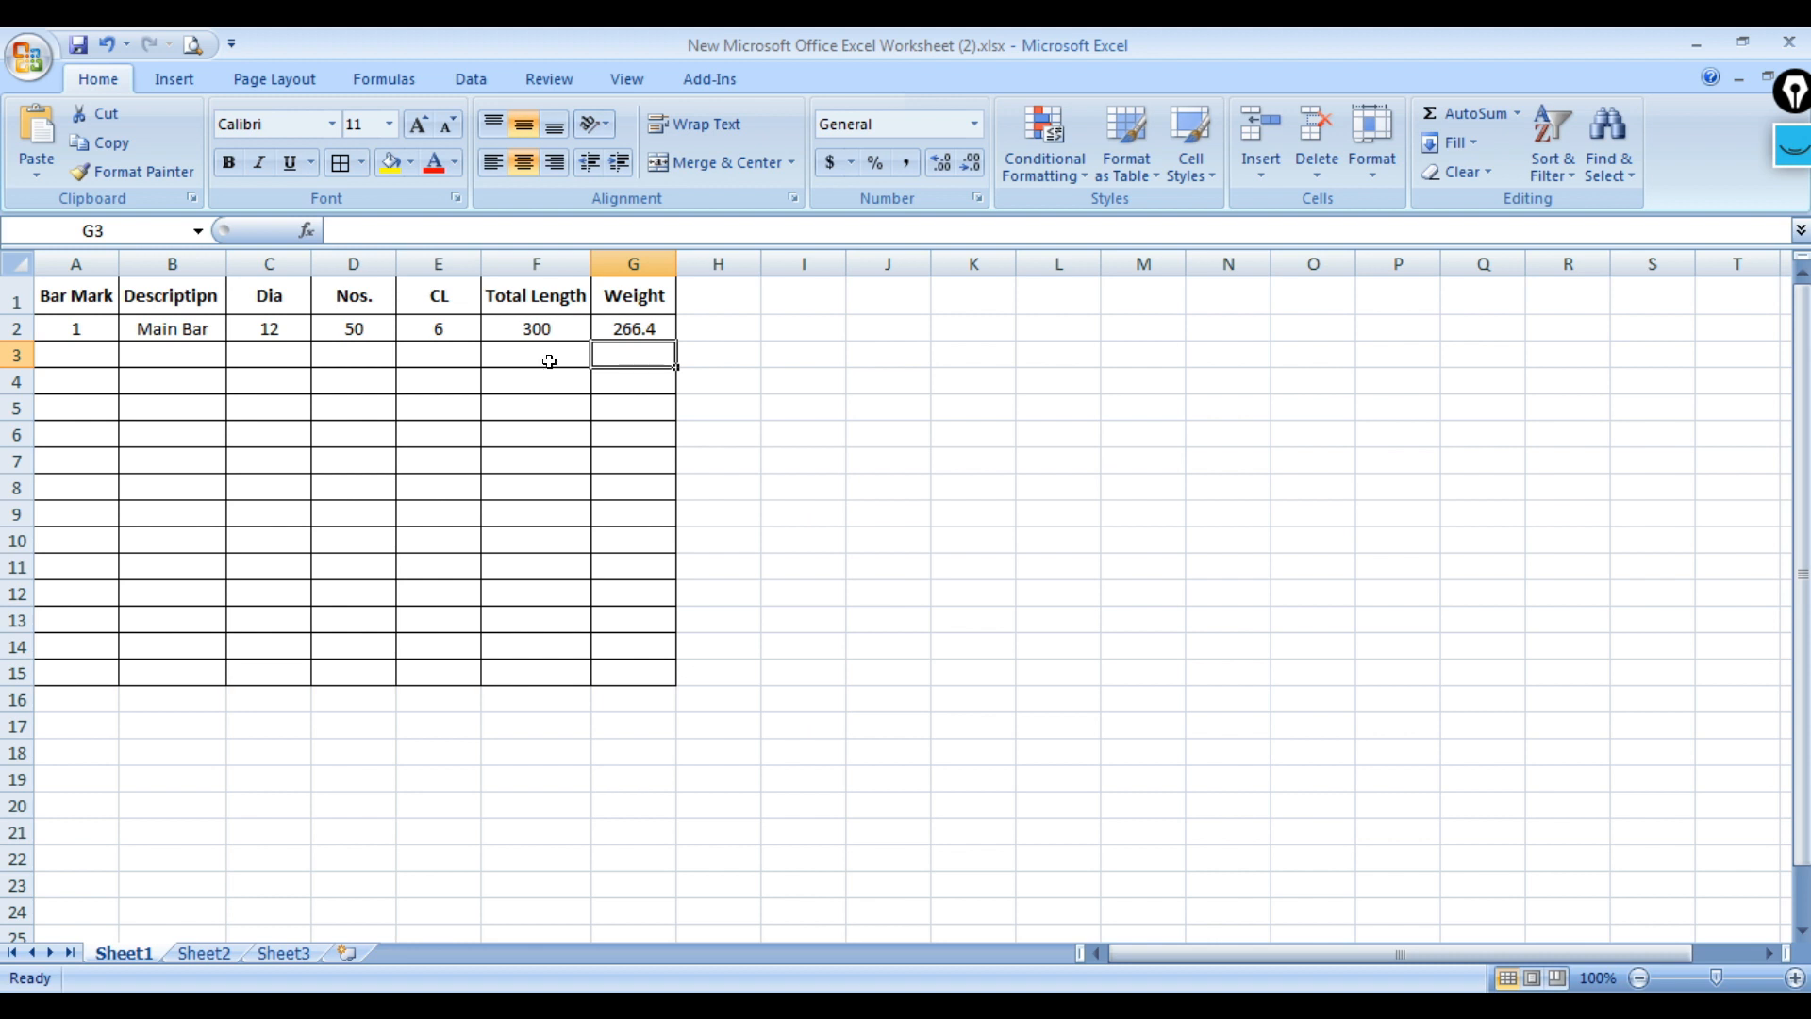
Examine the Total Length and Weight formulas in row 2 and the Nos. and CL cells they depend on.
{"action": "left_click", "coordinate": [547, 330]}
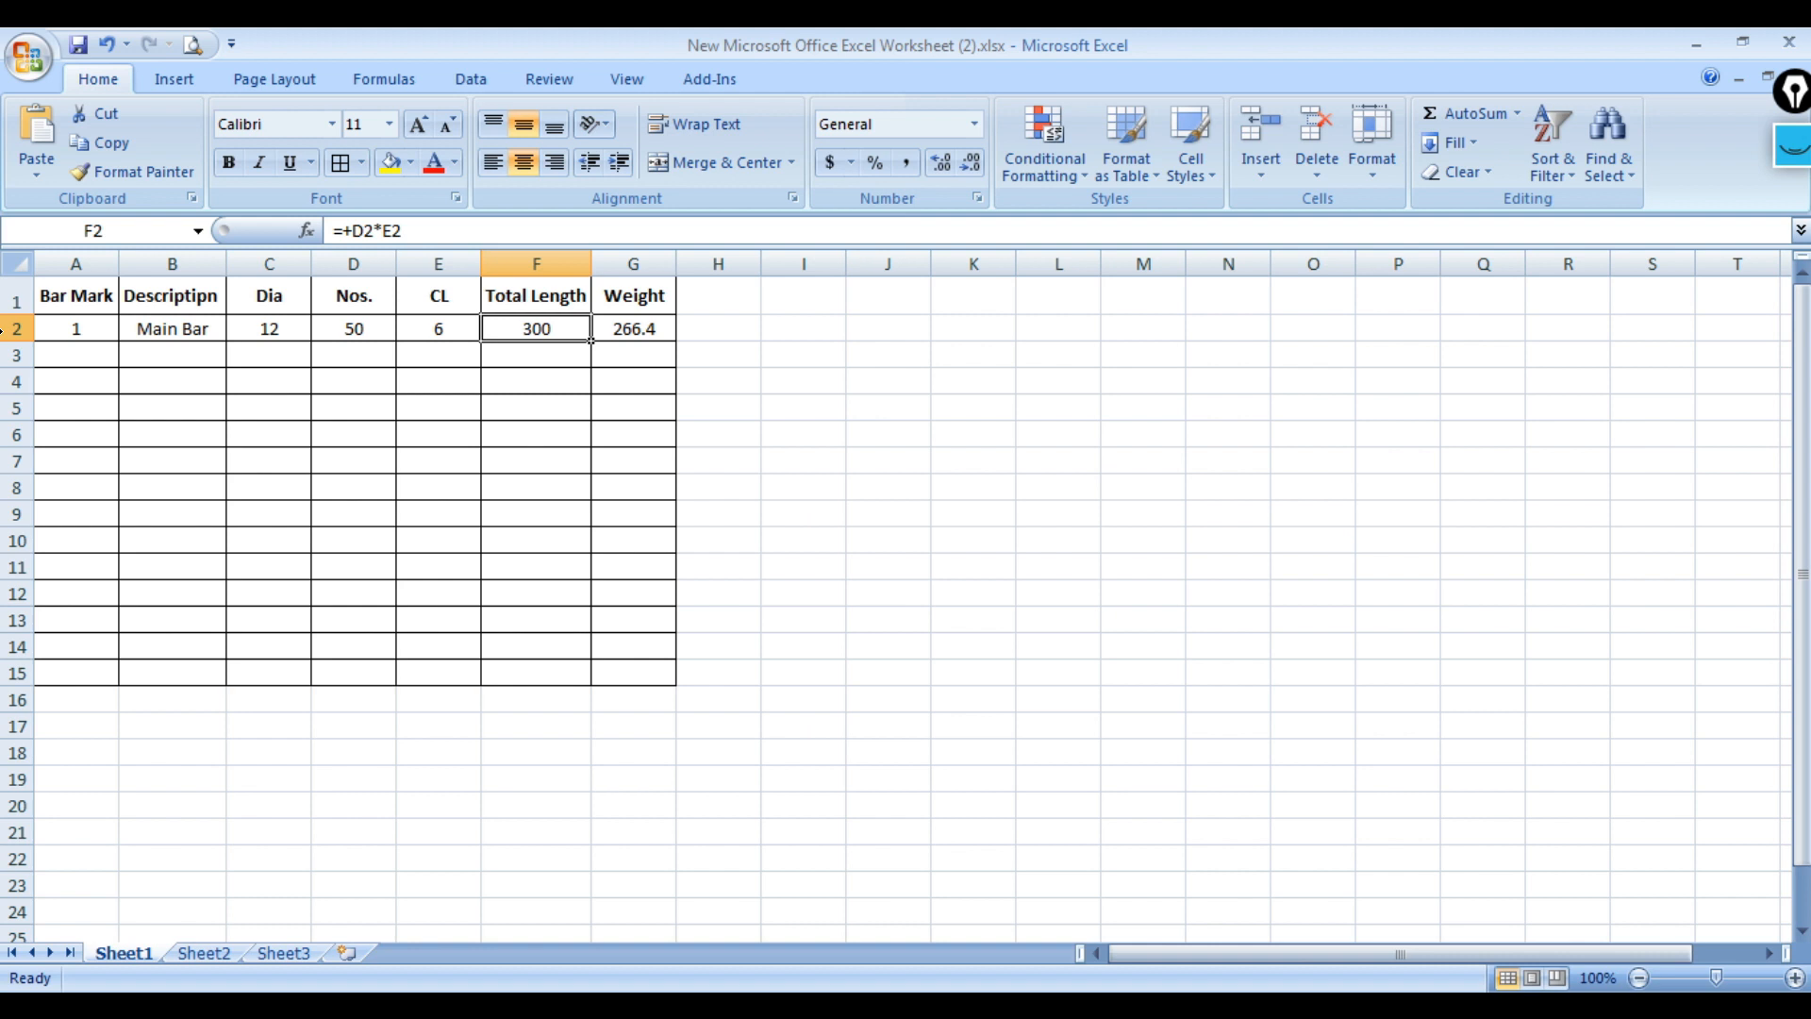
{"action": "left_click", "coordinate": [367, 325]}
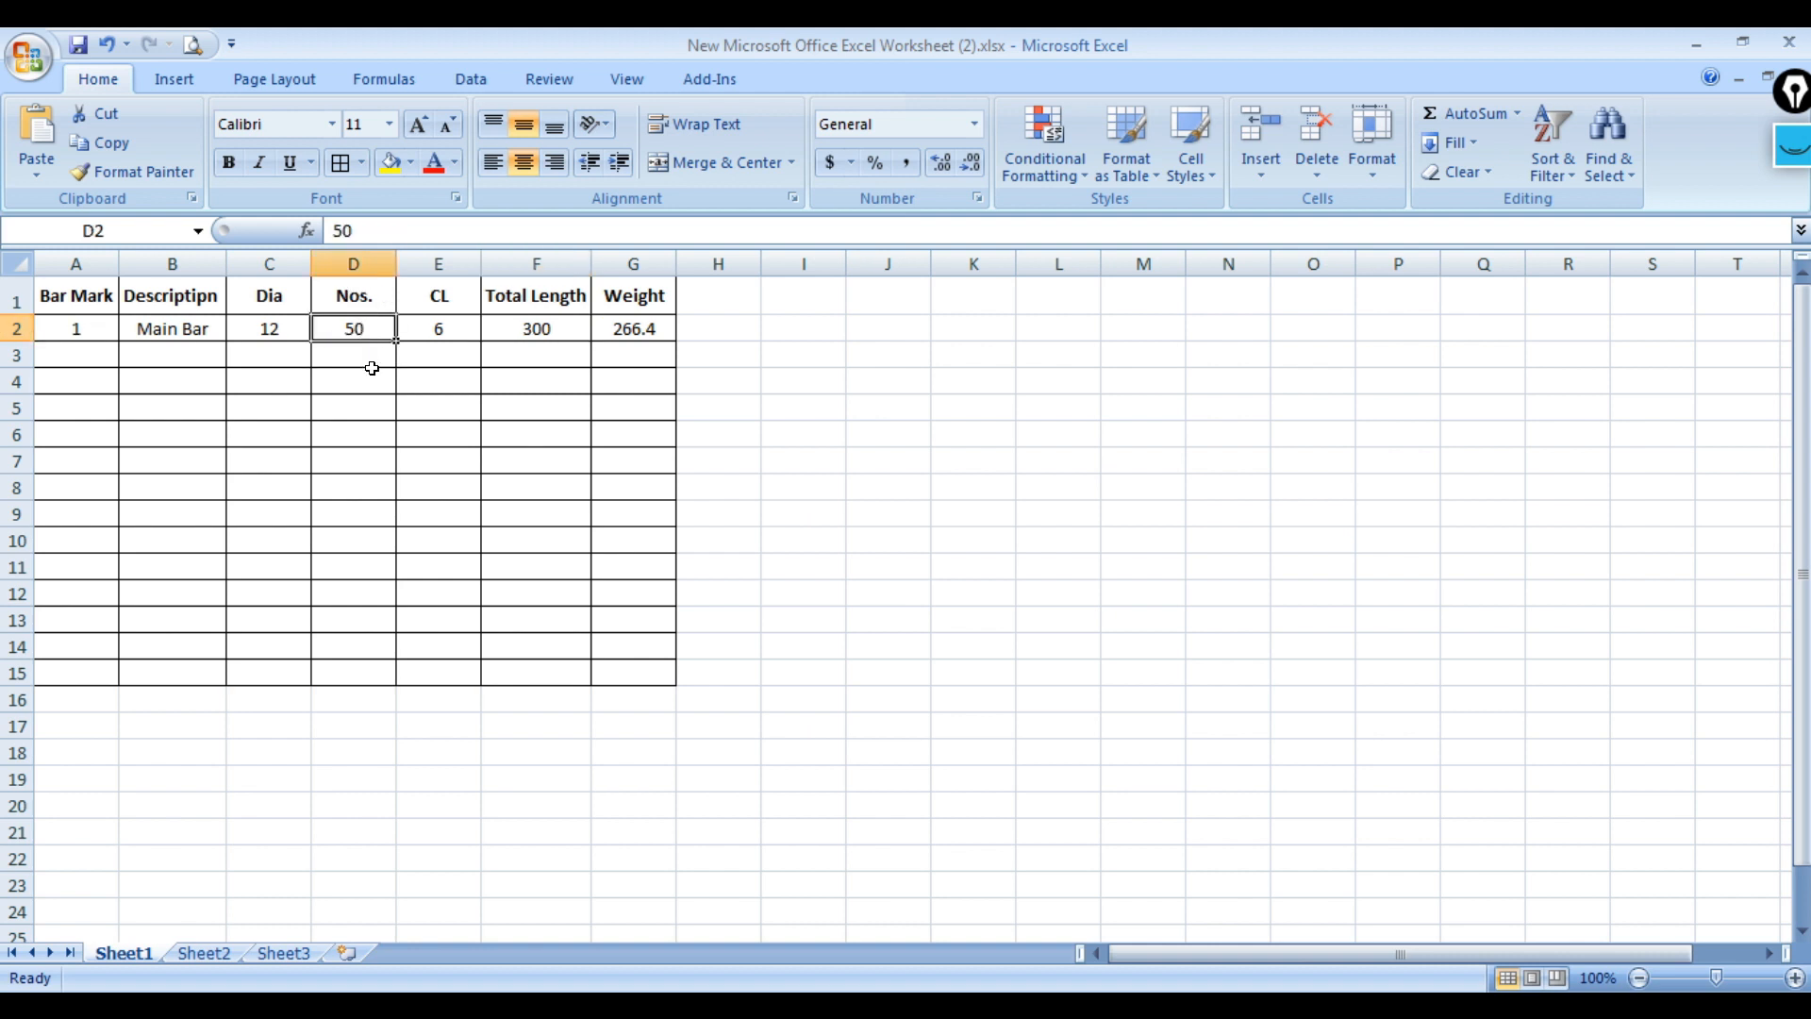
{"action": "left_click", "coordinate": [430, 329]}
{"action": "left_click", "coordinate": [524, 338]}
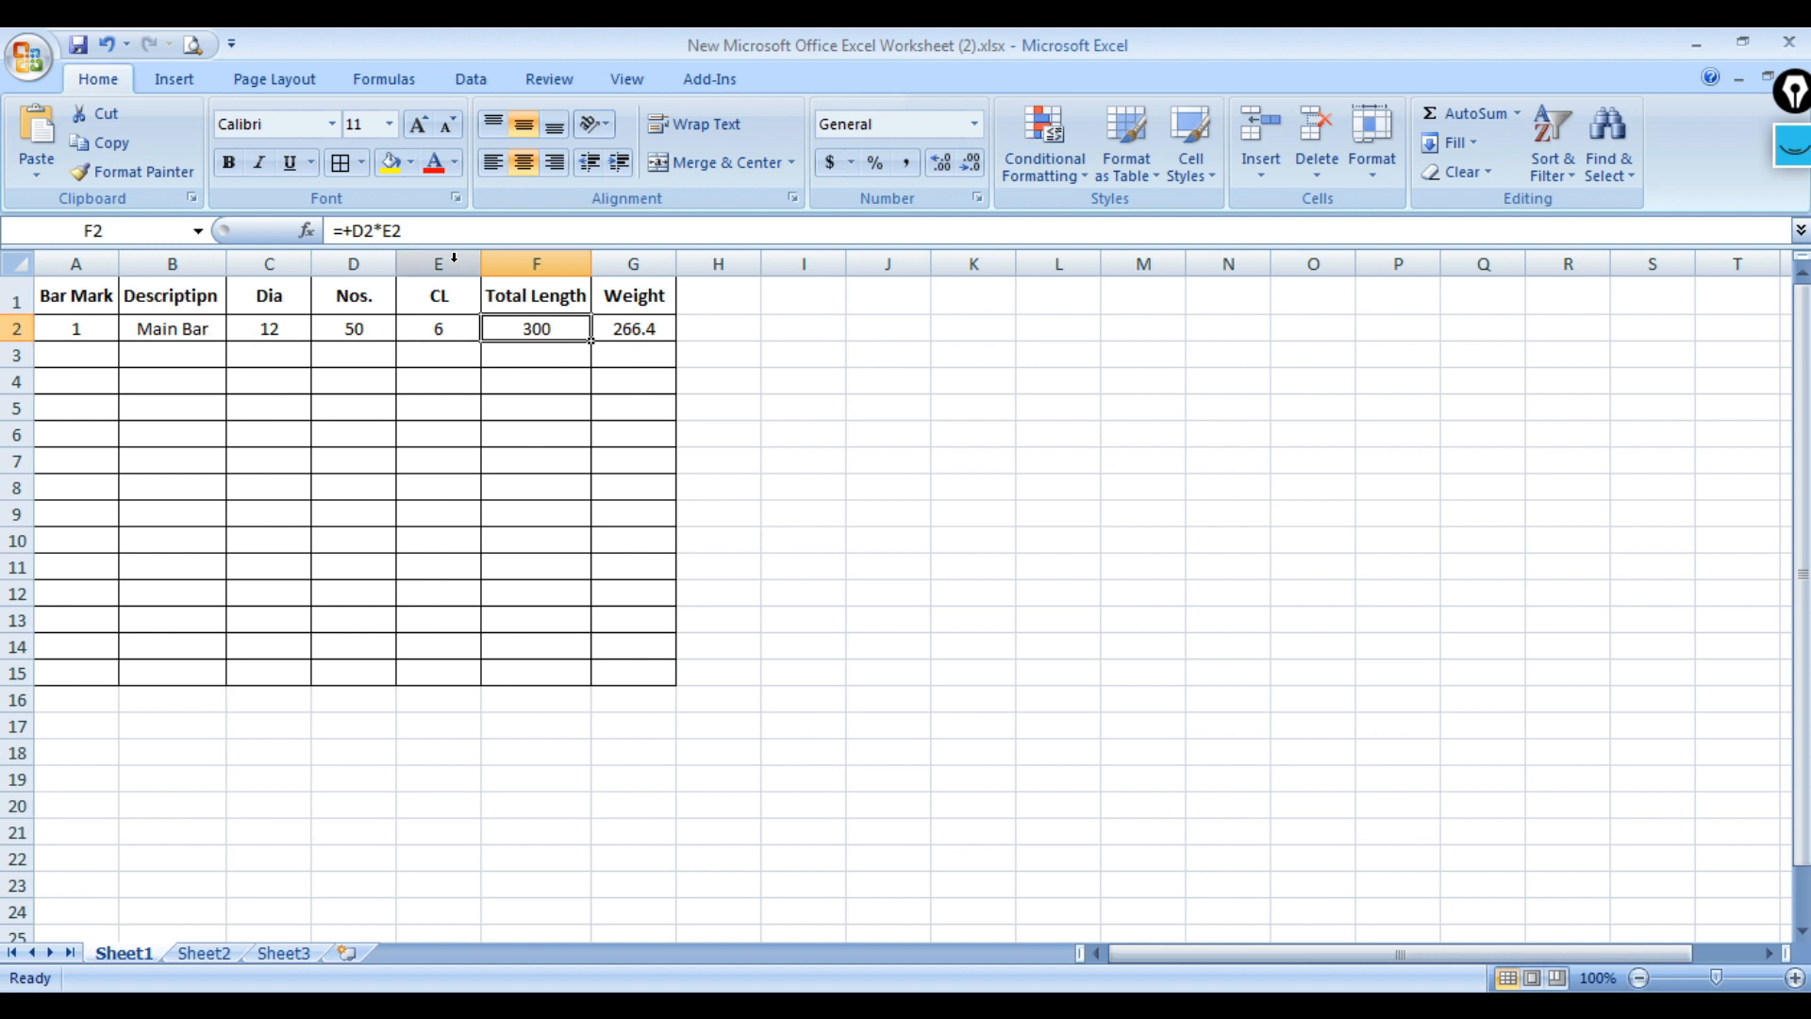
{"action": "left_click", "coordinate": [448, 331]}
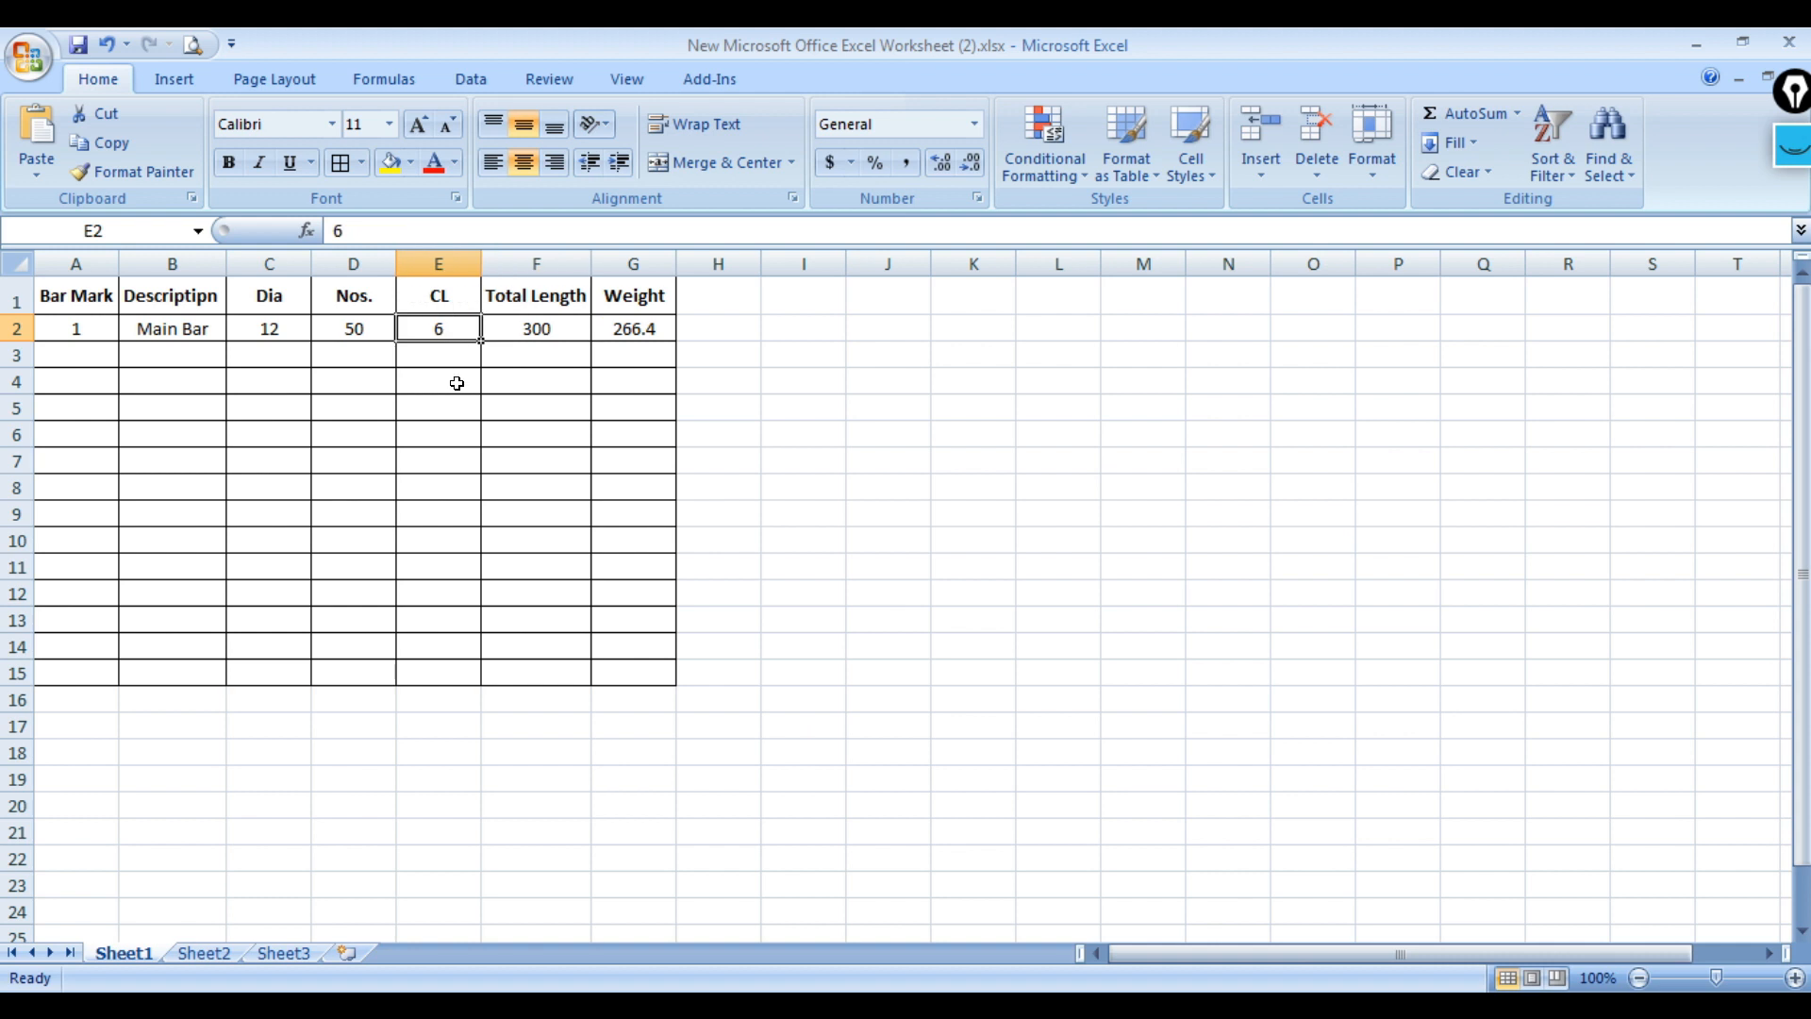
{"action": "left_click", "coordinate": [351, 329]}
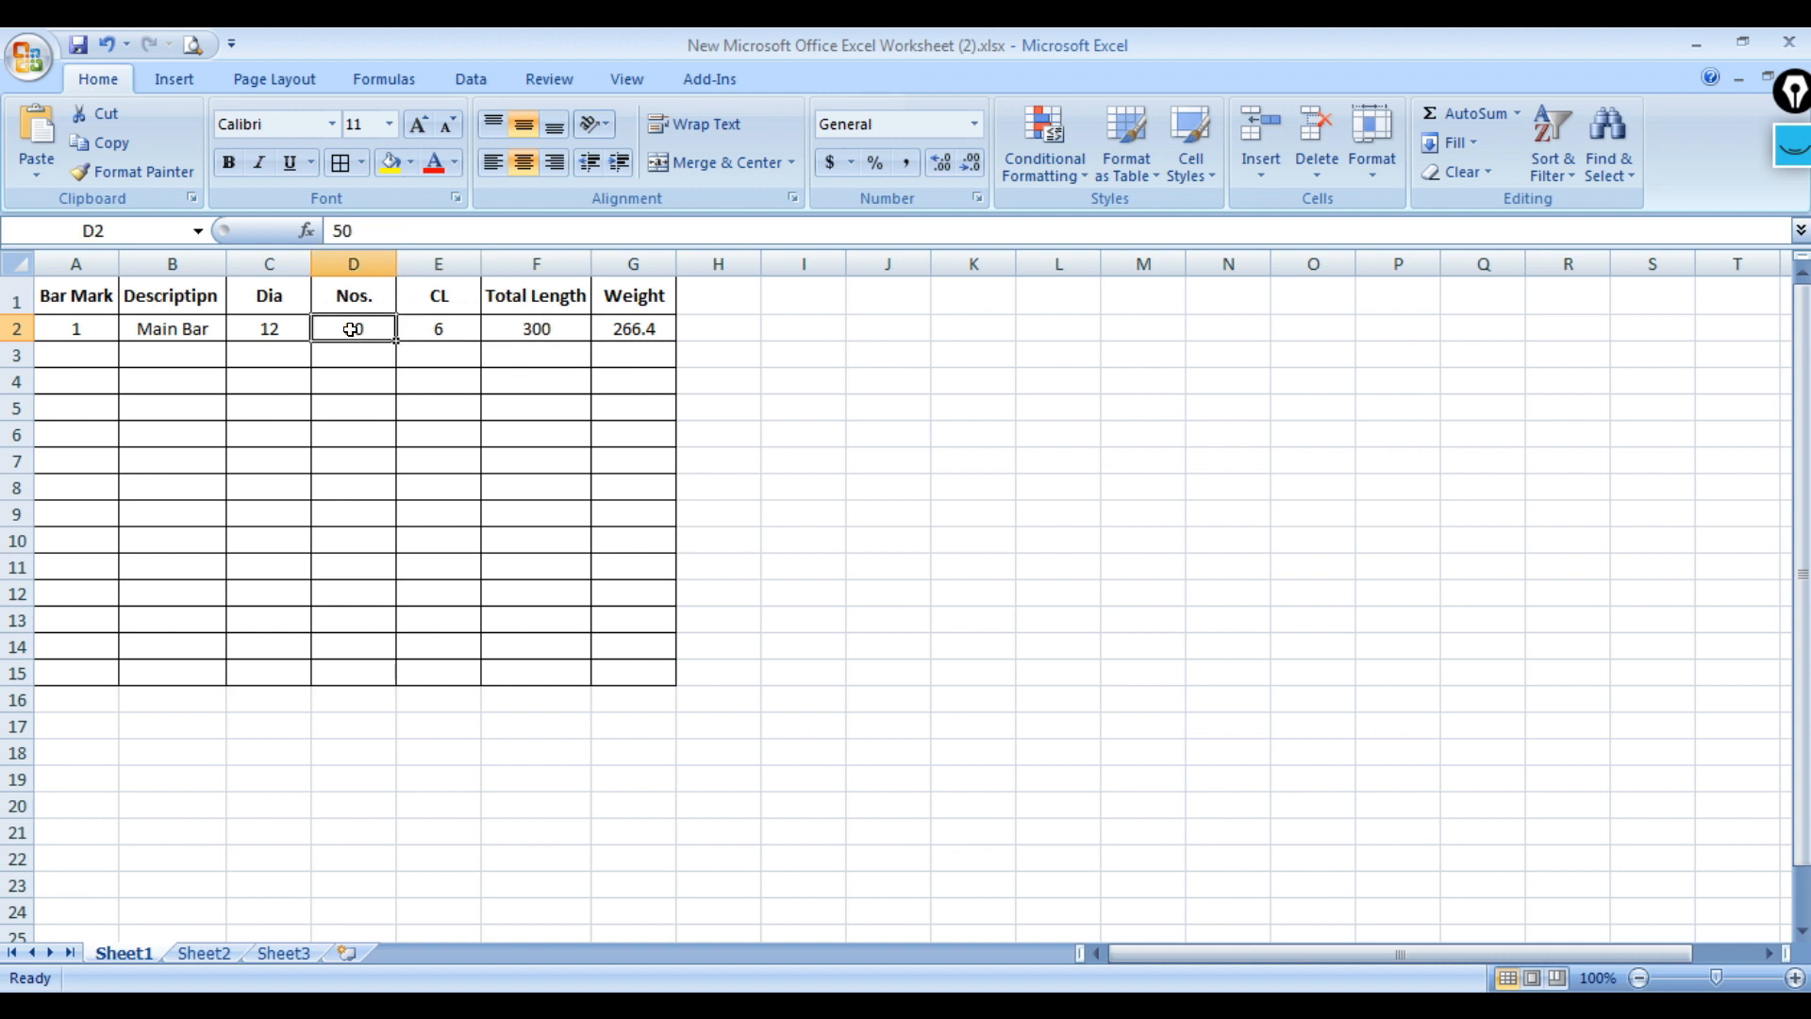
{"action": "left_click", "coordinate": [502, 332]}
{"action": "left_click", "coordinate": [632, 338]}
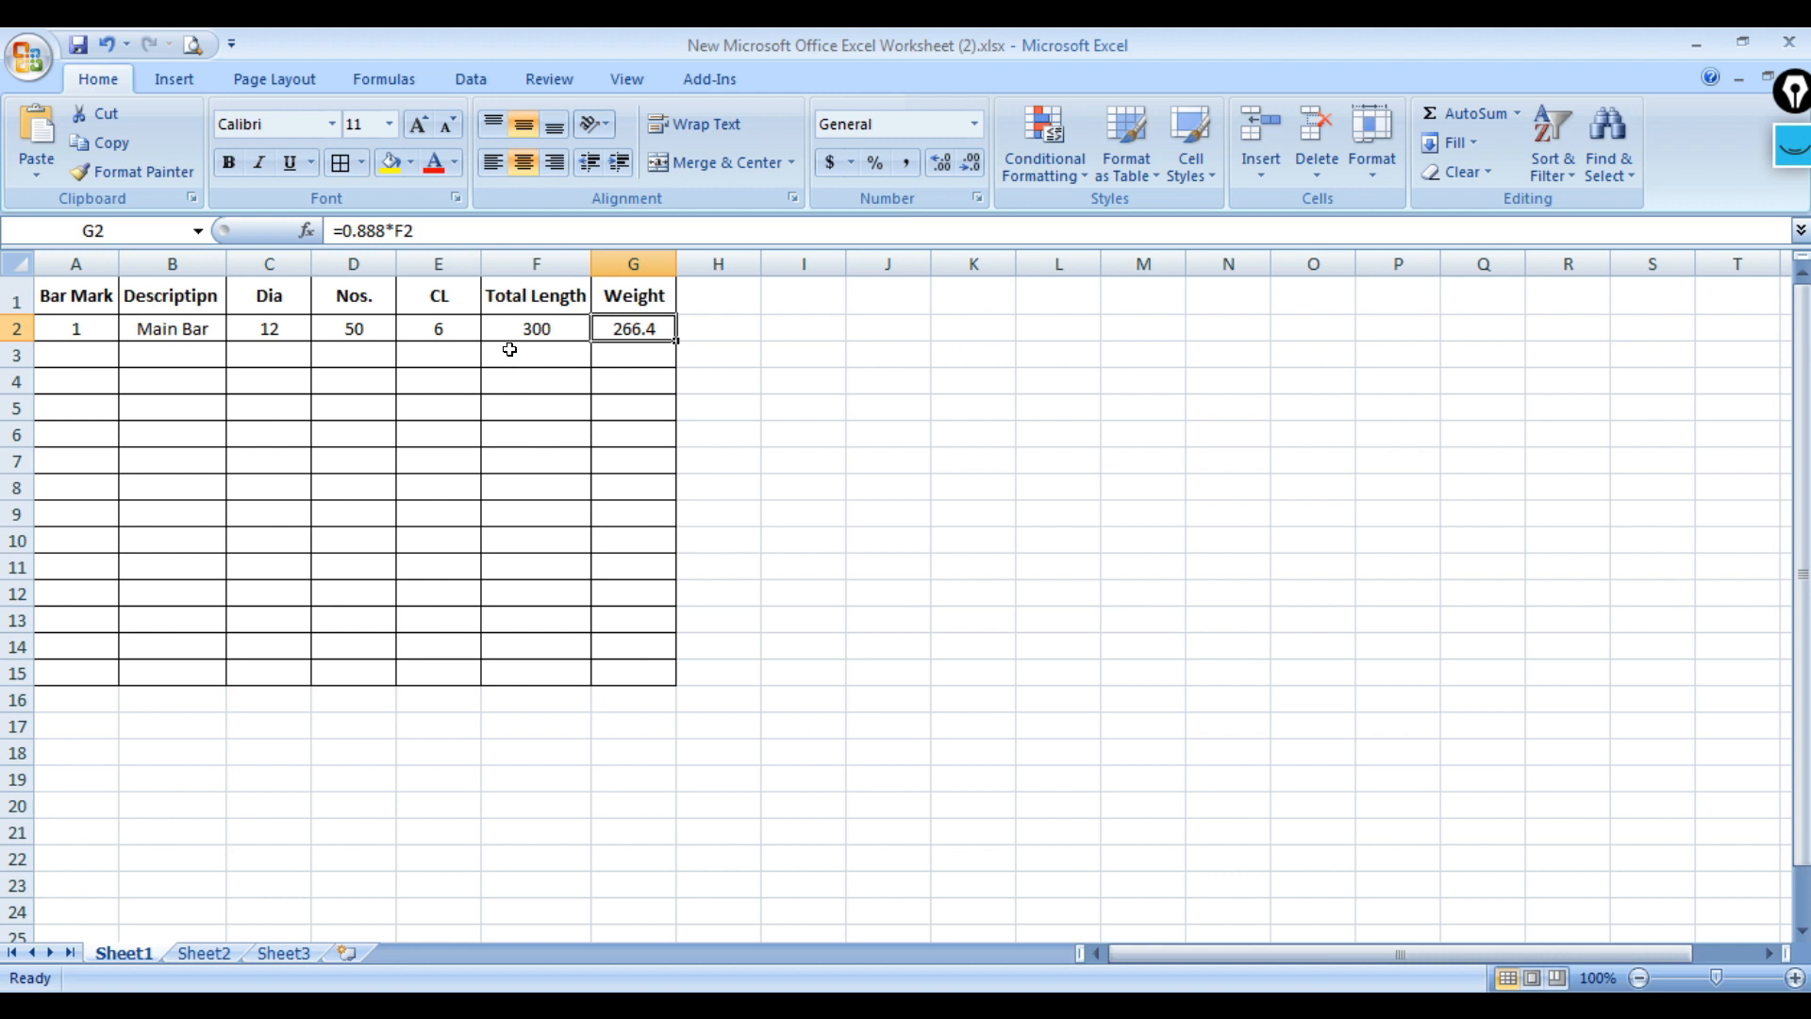
Enter 16 under Dia in C3 and 100 under Nos. in D3.
{"action": "left_click", "coordinate": [536, 329]}
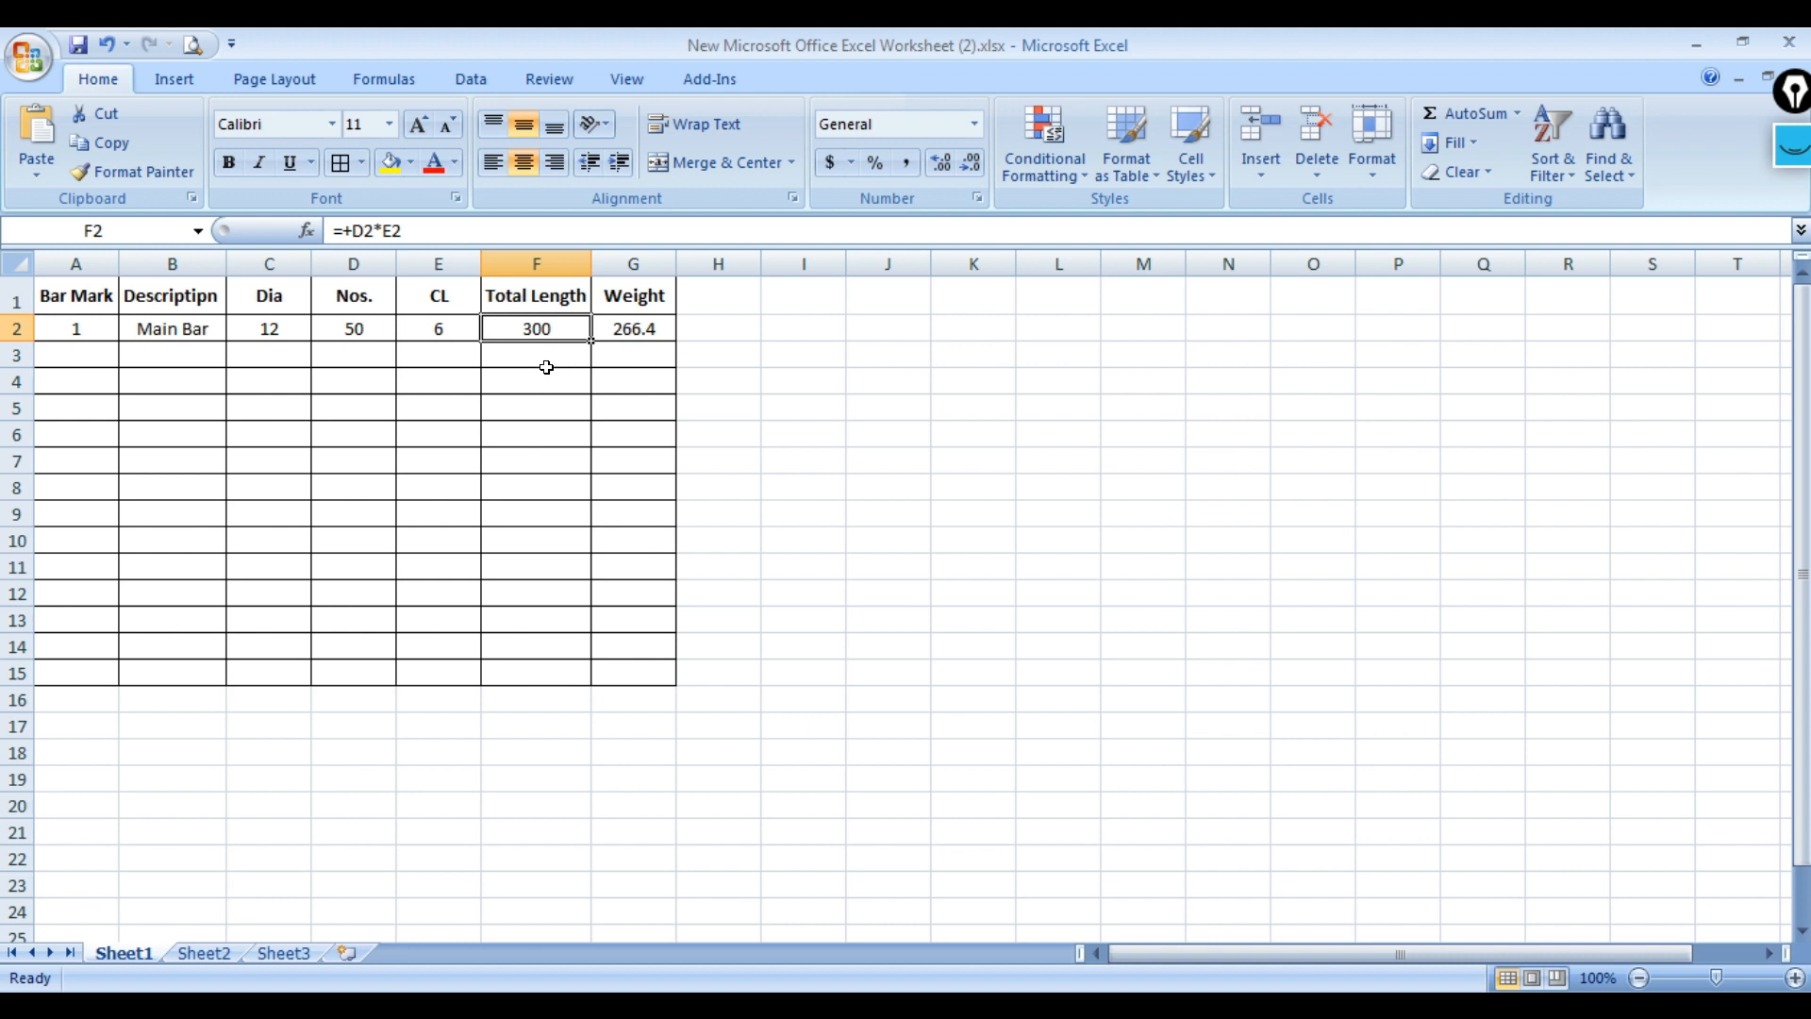
{"action": "left_click", "coordinate": [245, 355]}
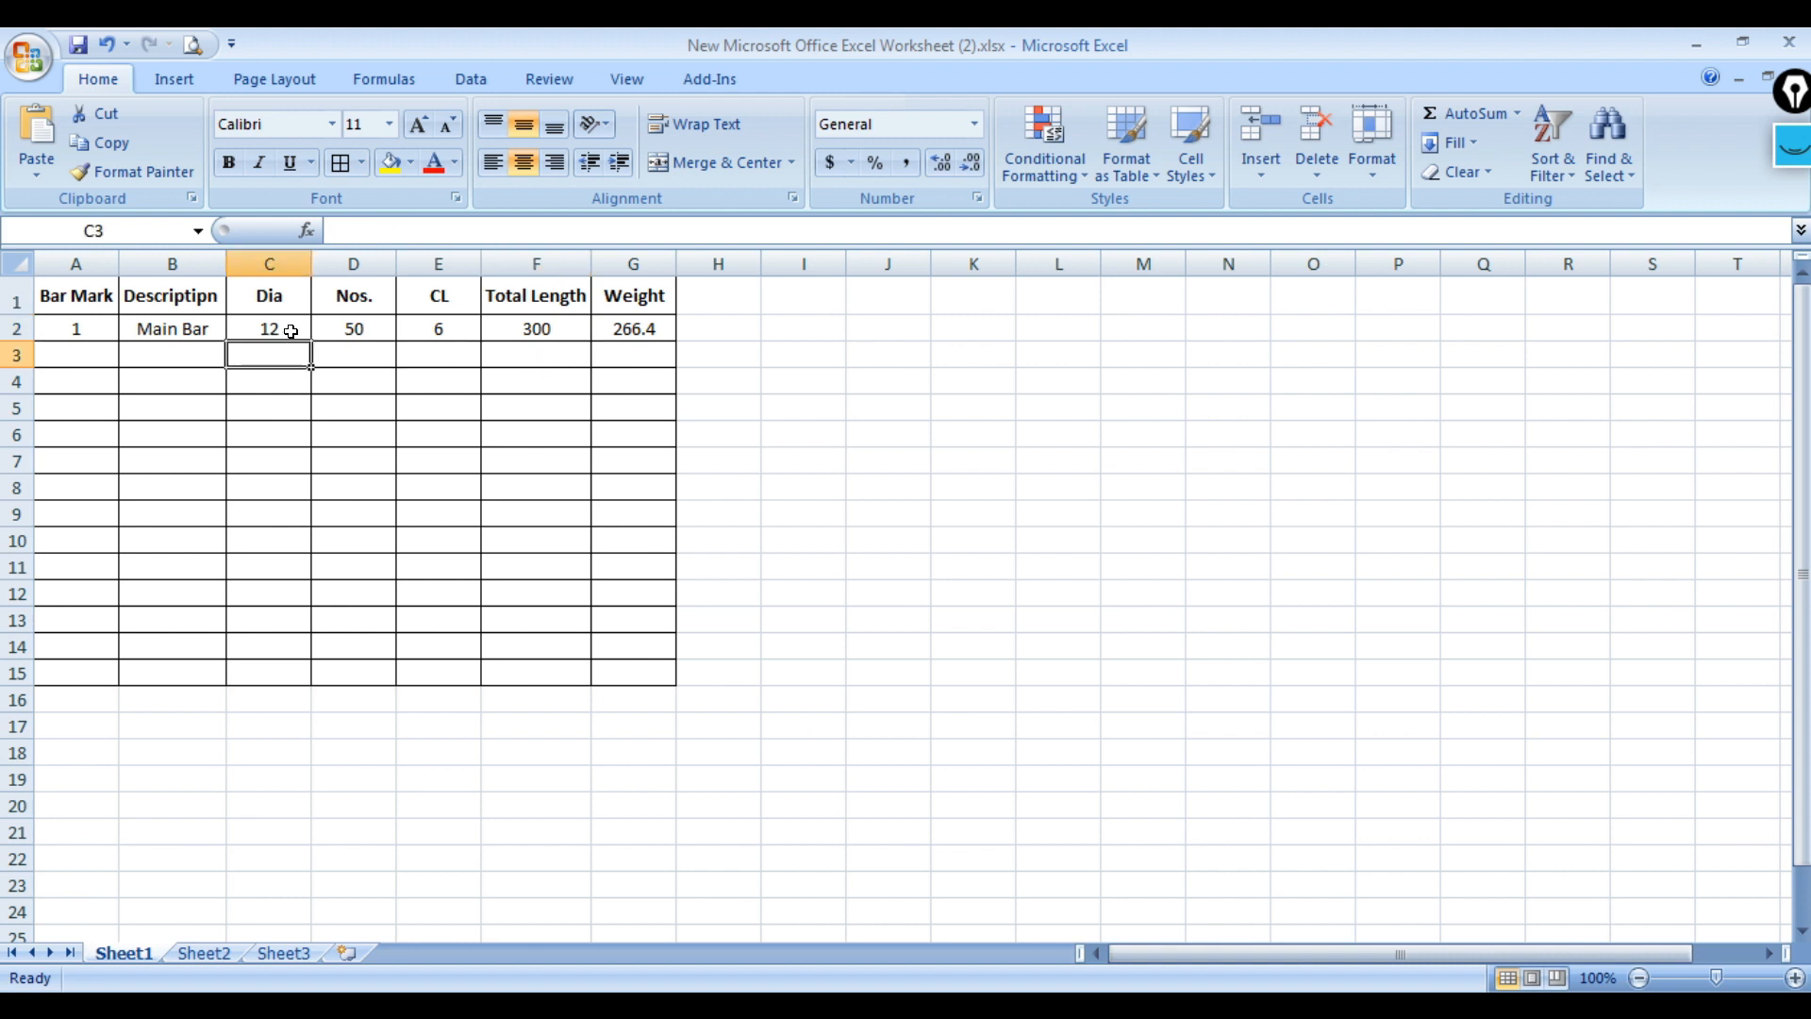
{"action": "type", "text": "16"}
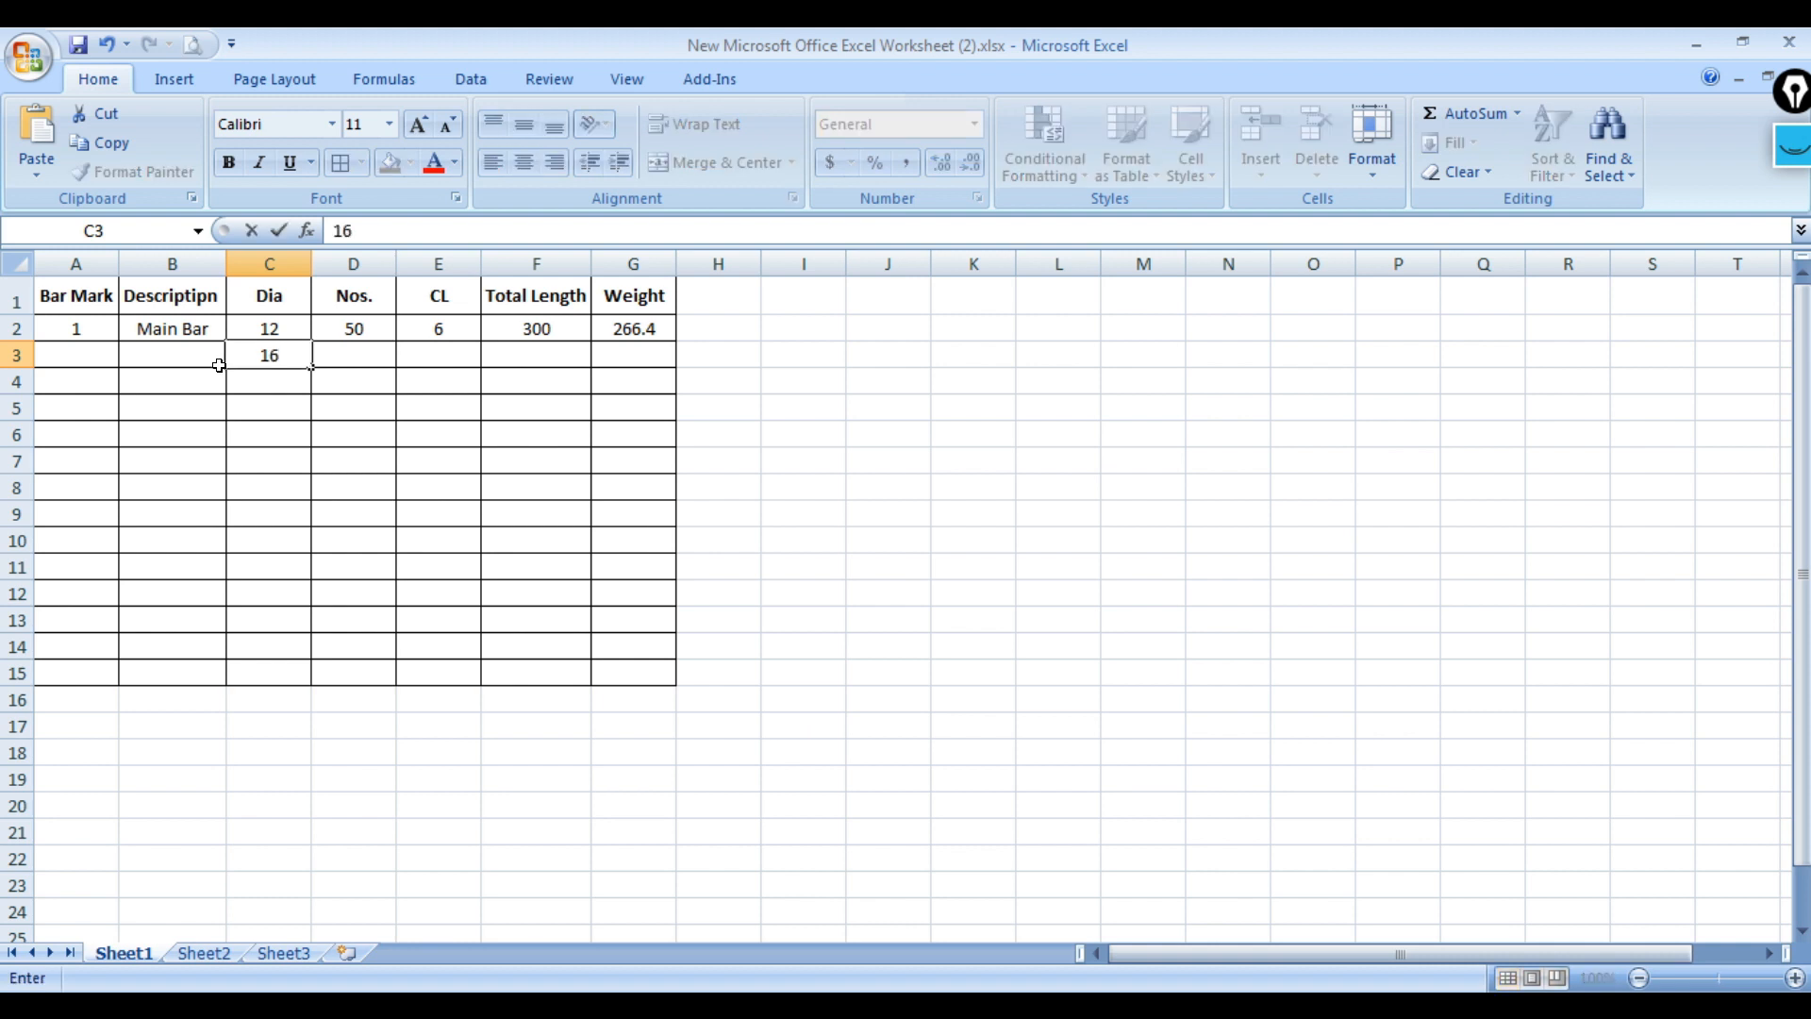
{"action": "key", "text": "Tab"}
{"action": "type", "text": "100"}
{"action": "key", "text": "Tab"}
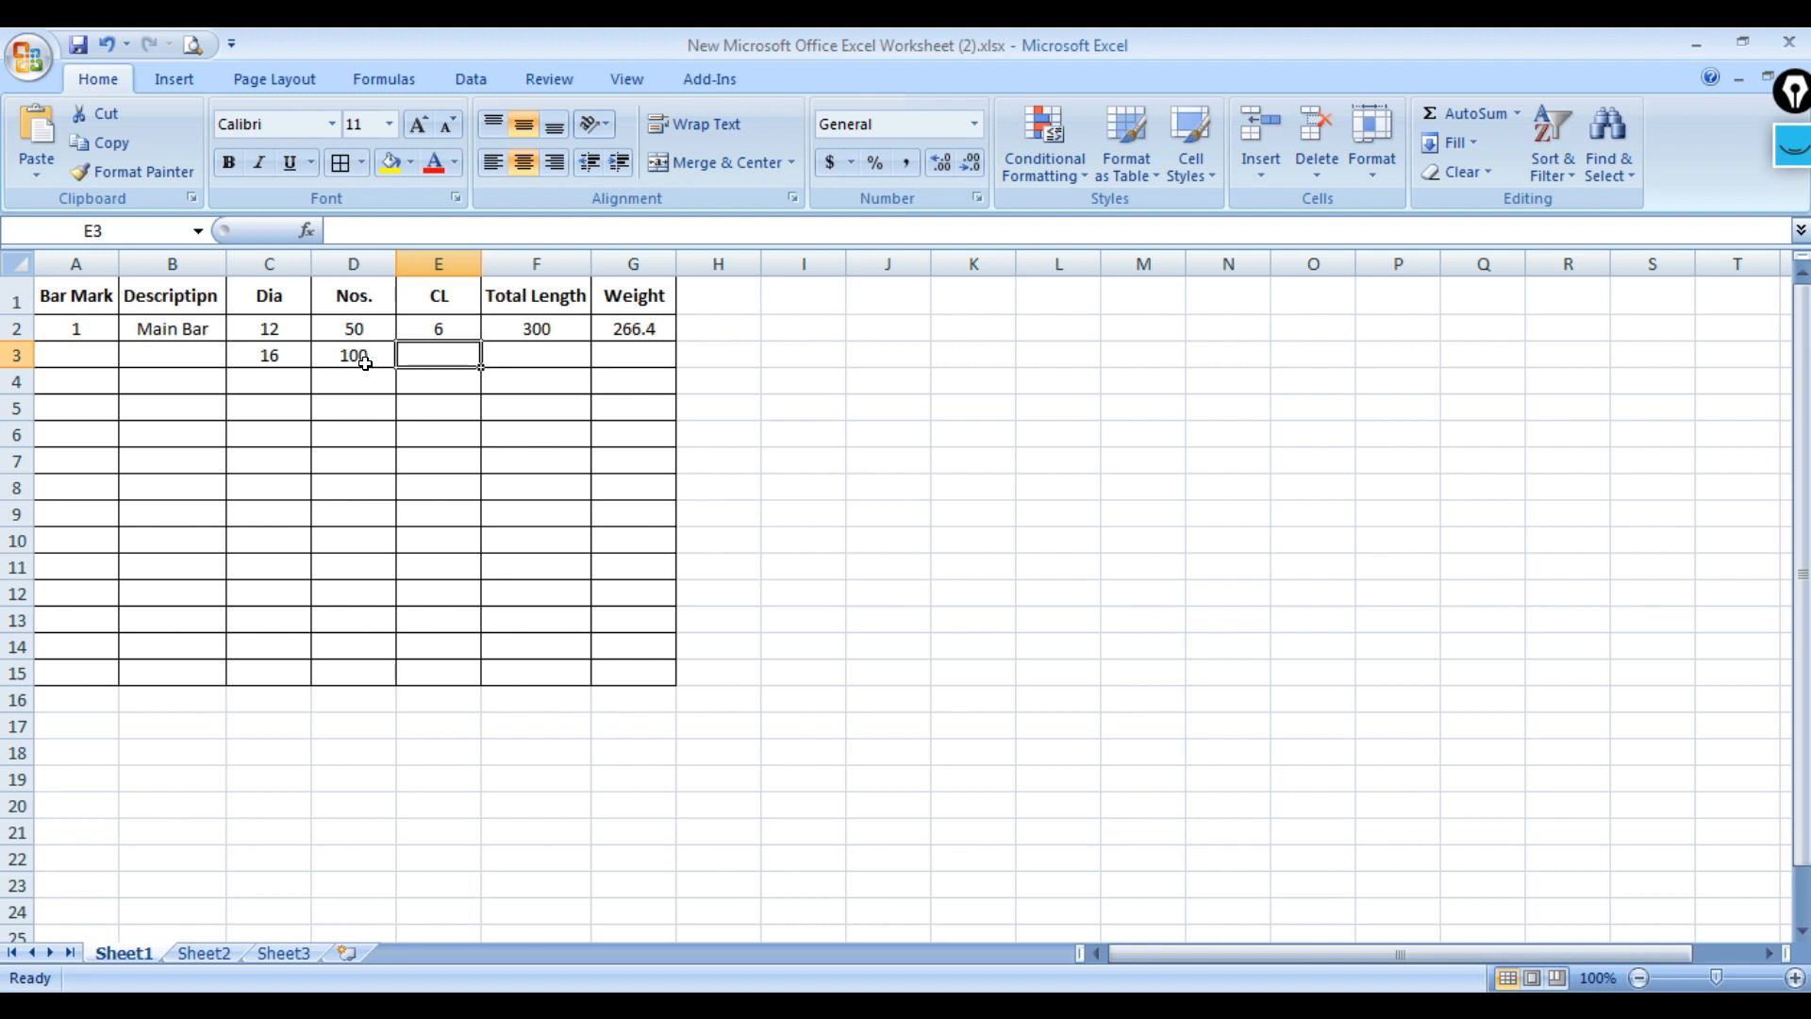
Enter 12 as the CL value of the second bar in E3.
{"action": "left_click", "coordinate": [549, 333]}
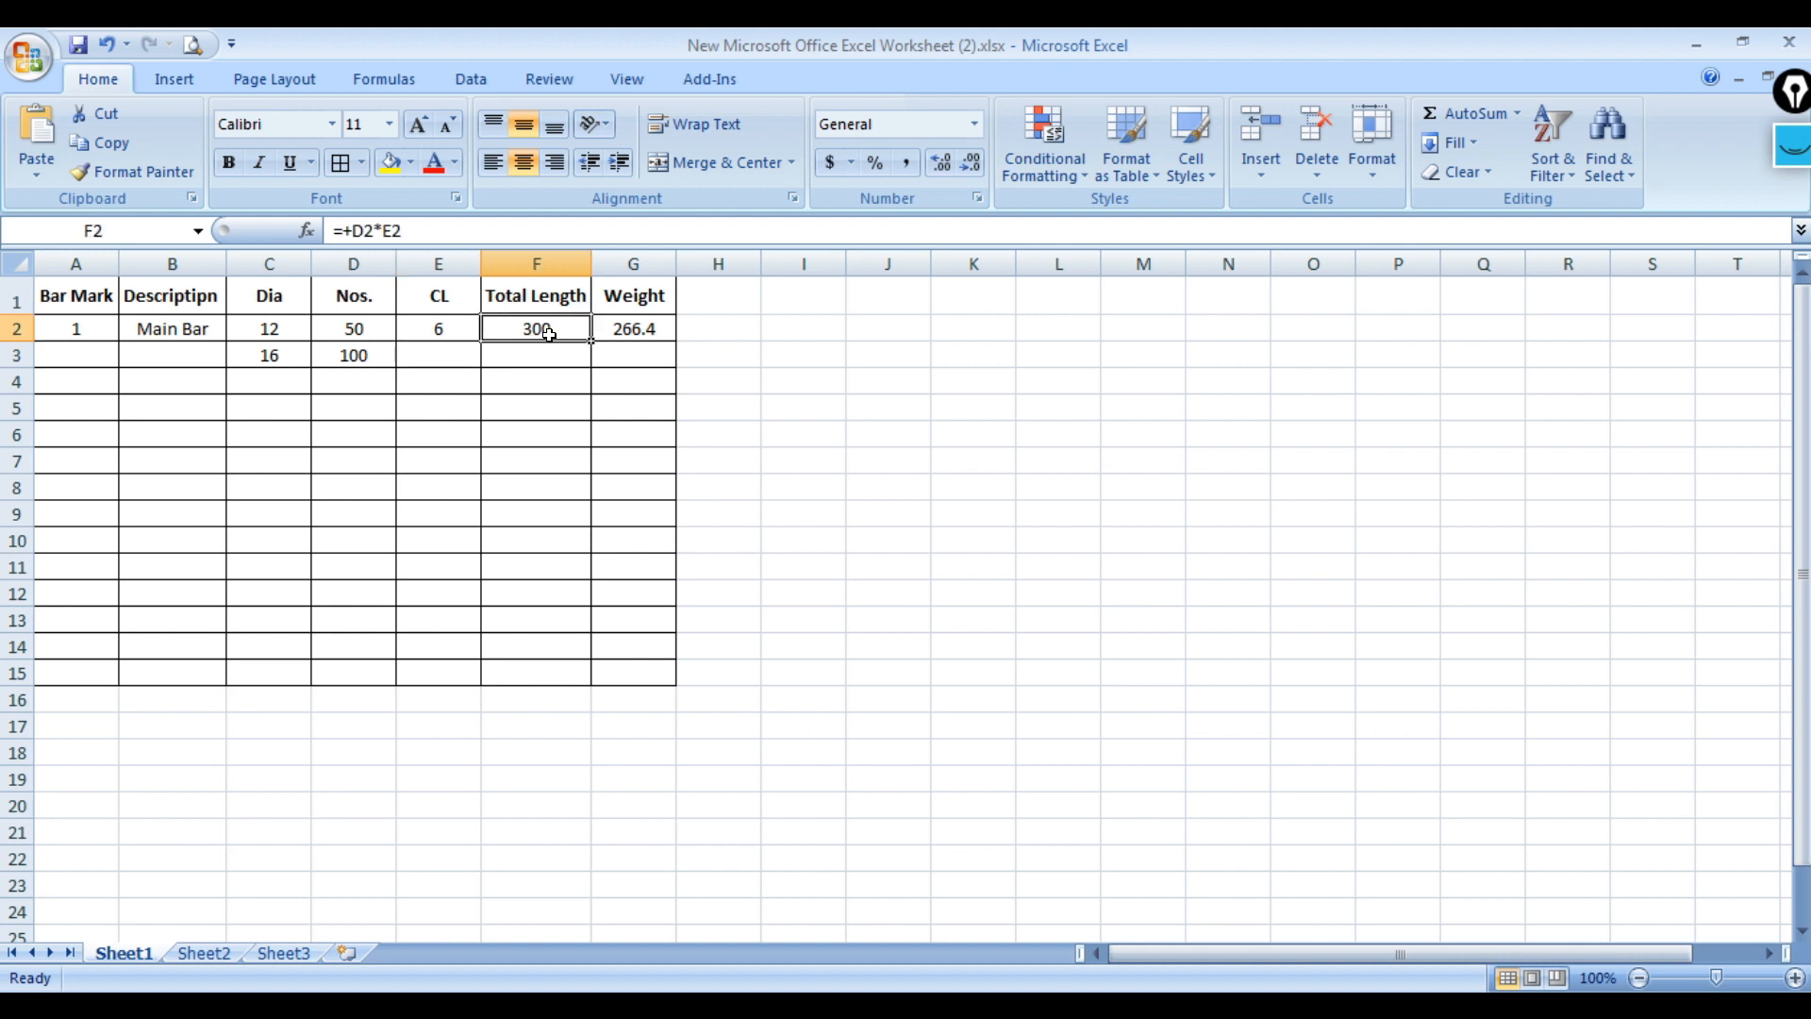
{"action": "left_click", "coordinate": [352, 356]}
{"action": "left_click", "coordinate": [271, 358]}
{"action": "left_click", "coordinate": [411, 356]}
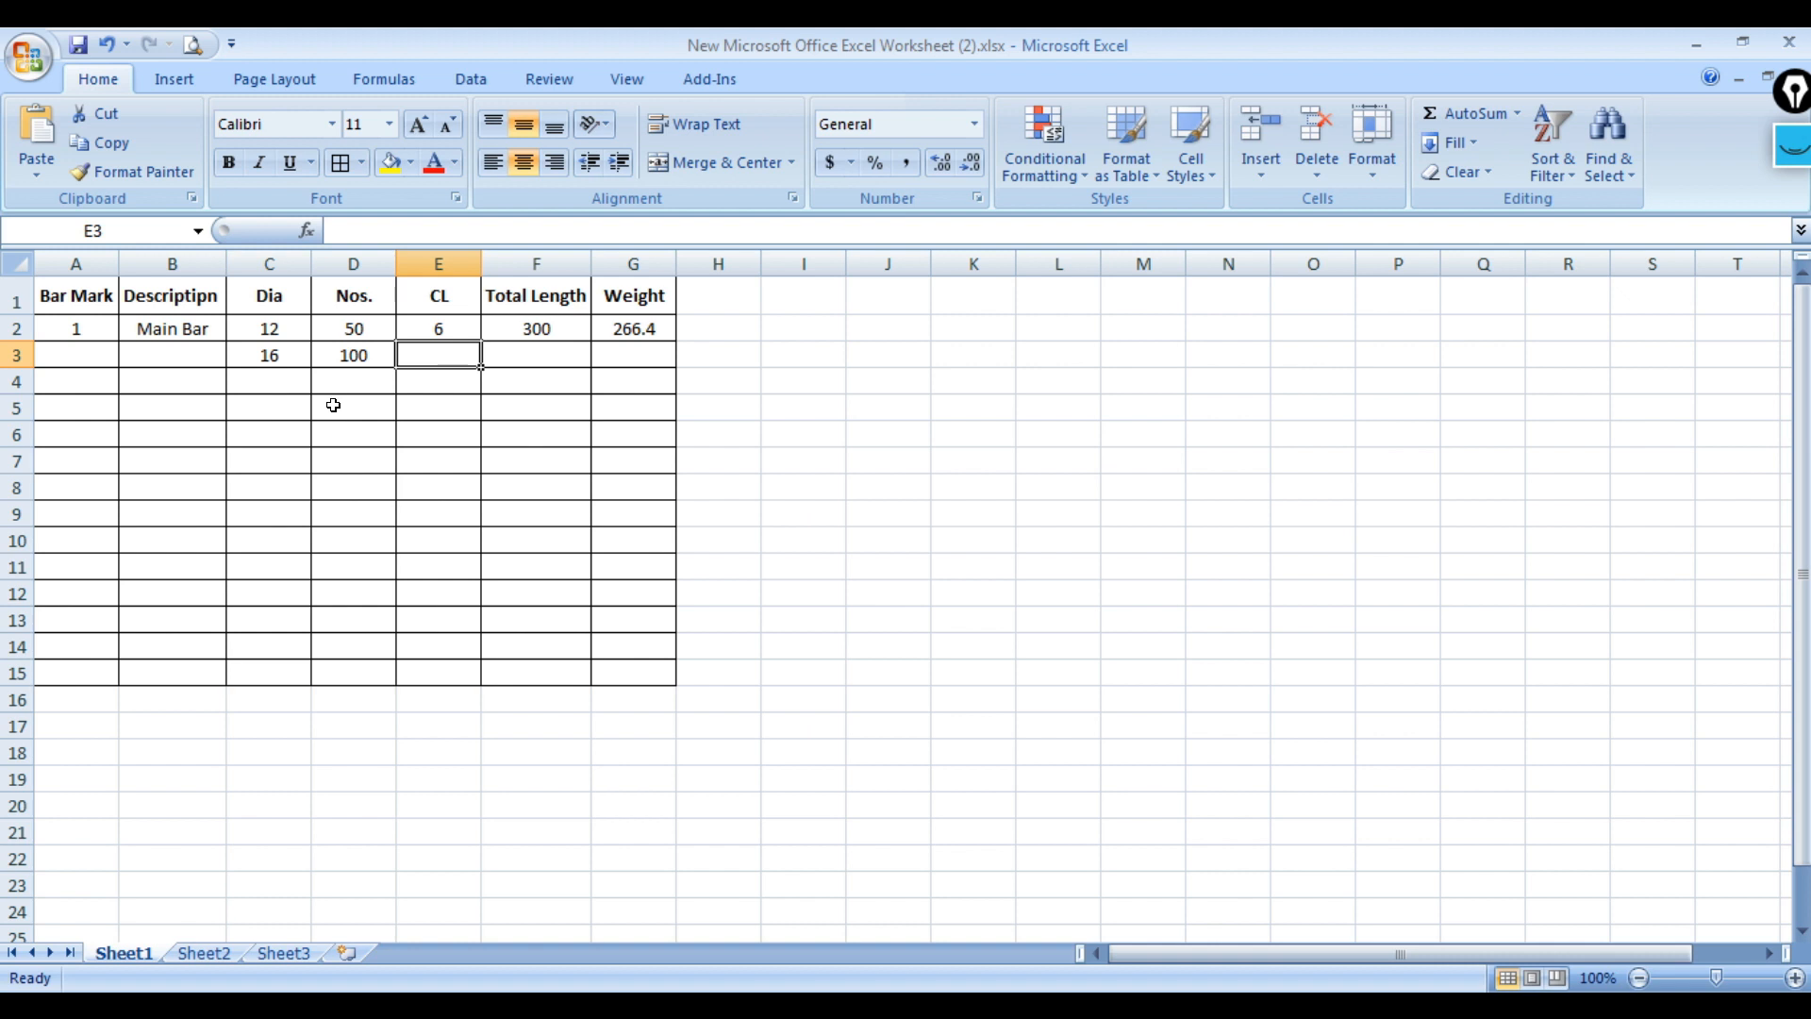
{"action": "type", "text": "12"}
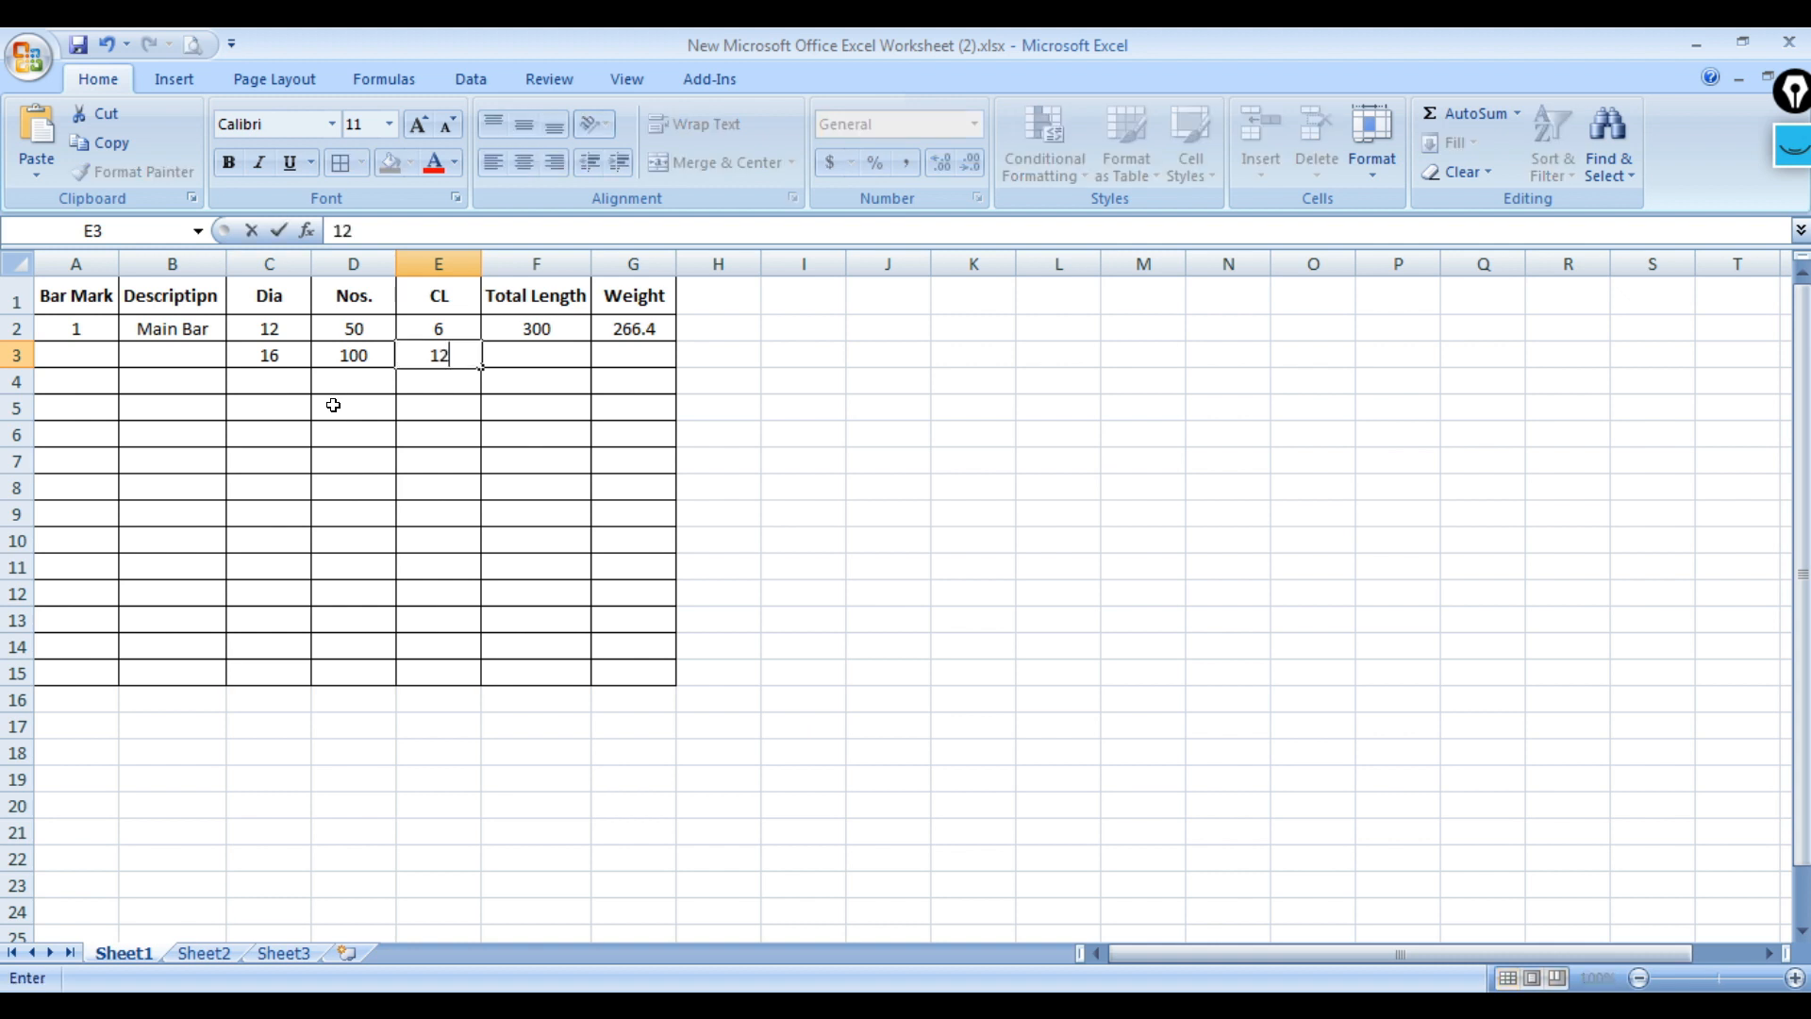
{"action": "left_click", "coordinate": [540, 355]}
{"action": "left_click", "coordinate": [624, 362]}
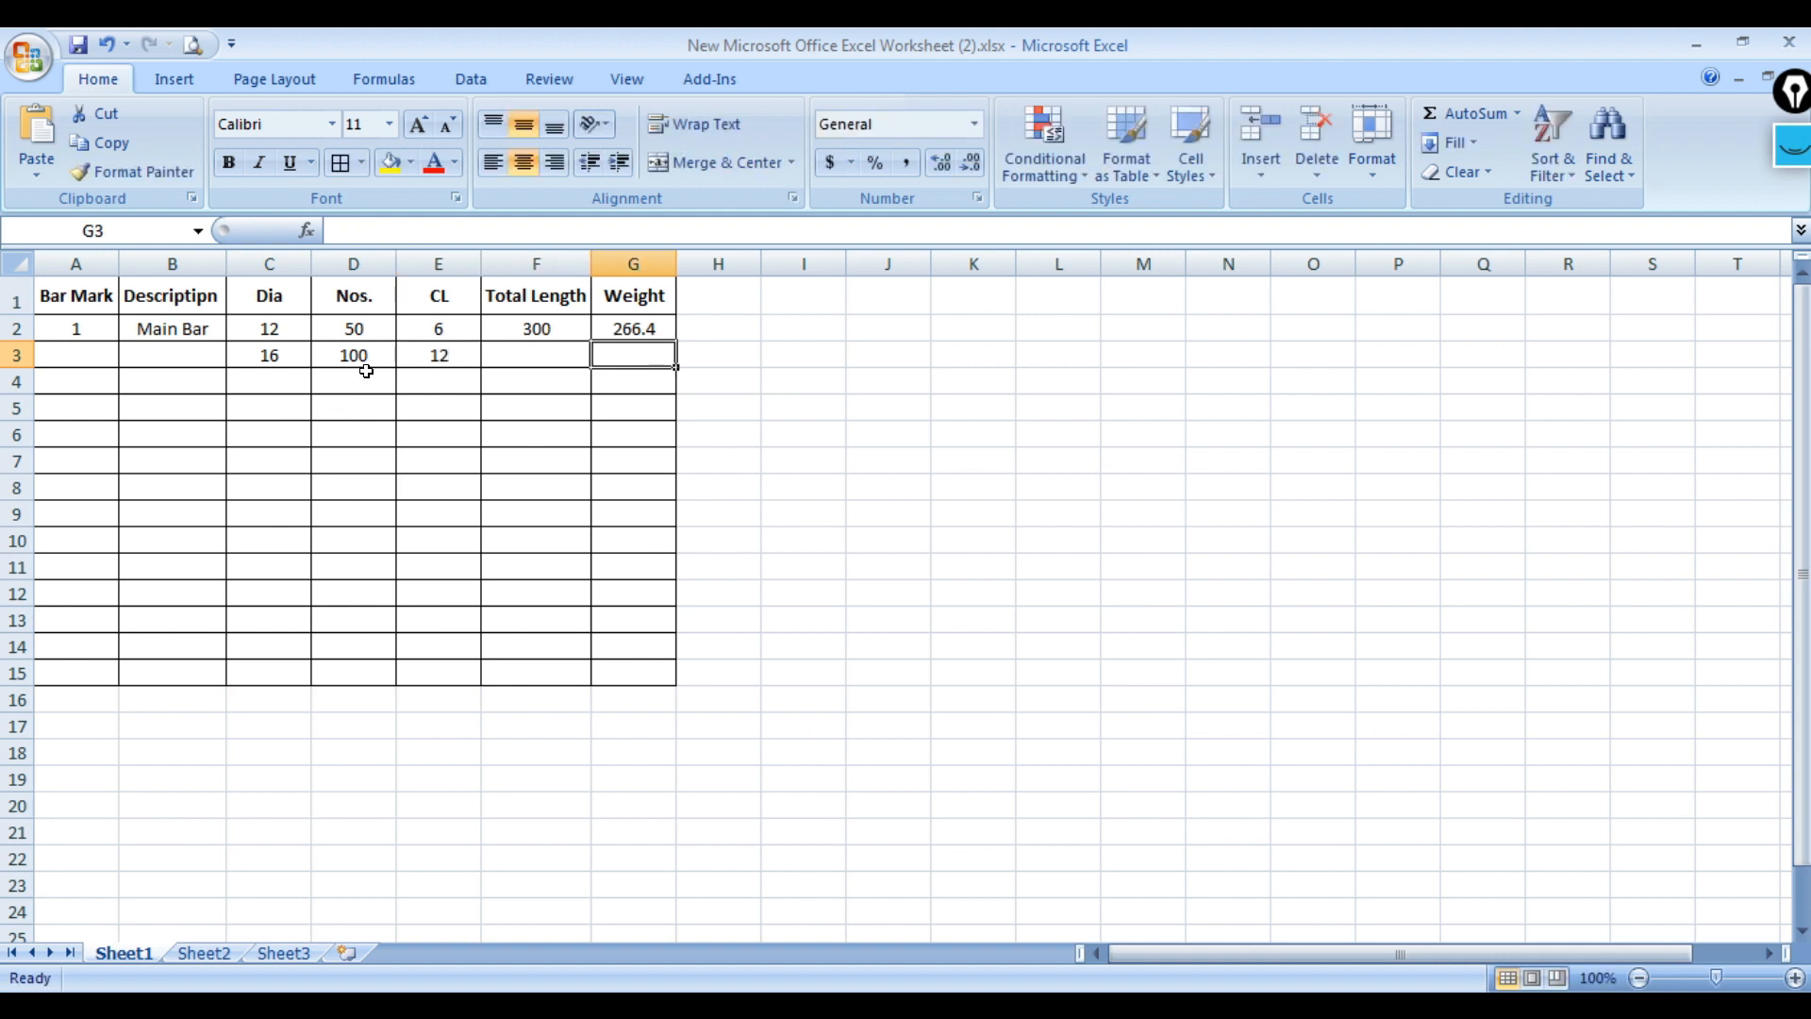
Fill in row 4 with Dia 10, Nos. 120 and CL 10.
{"action": "left_click", "coordinate": [279, 385]}
{"action": "type", "text": "18"}
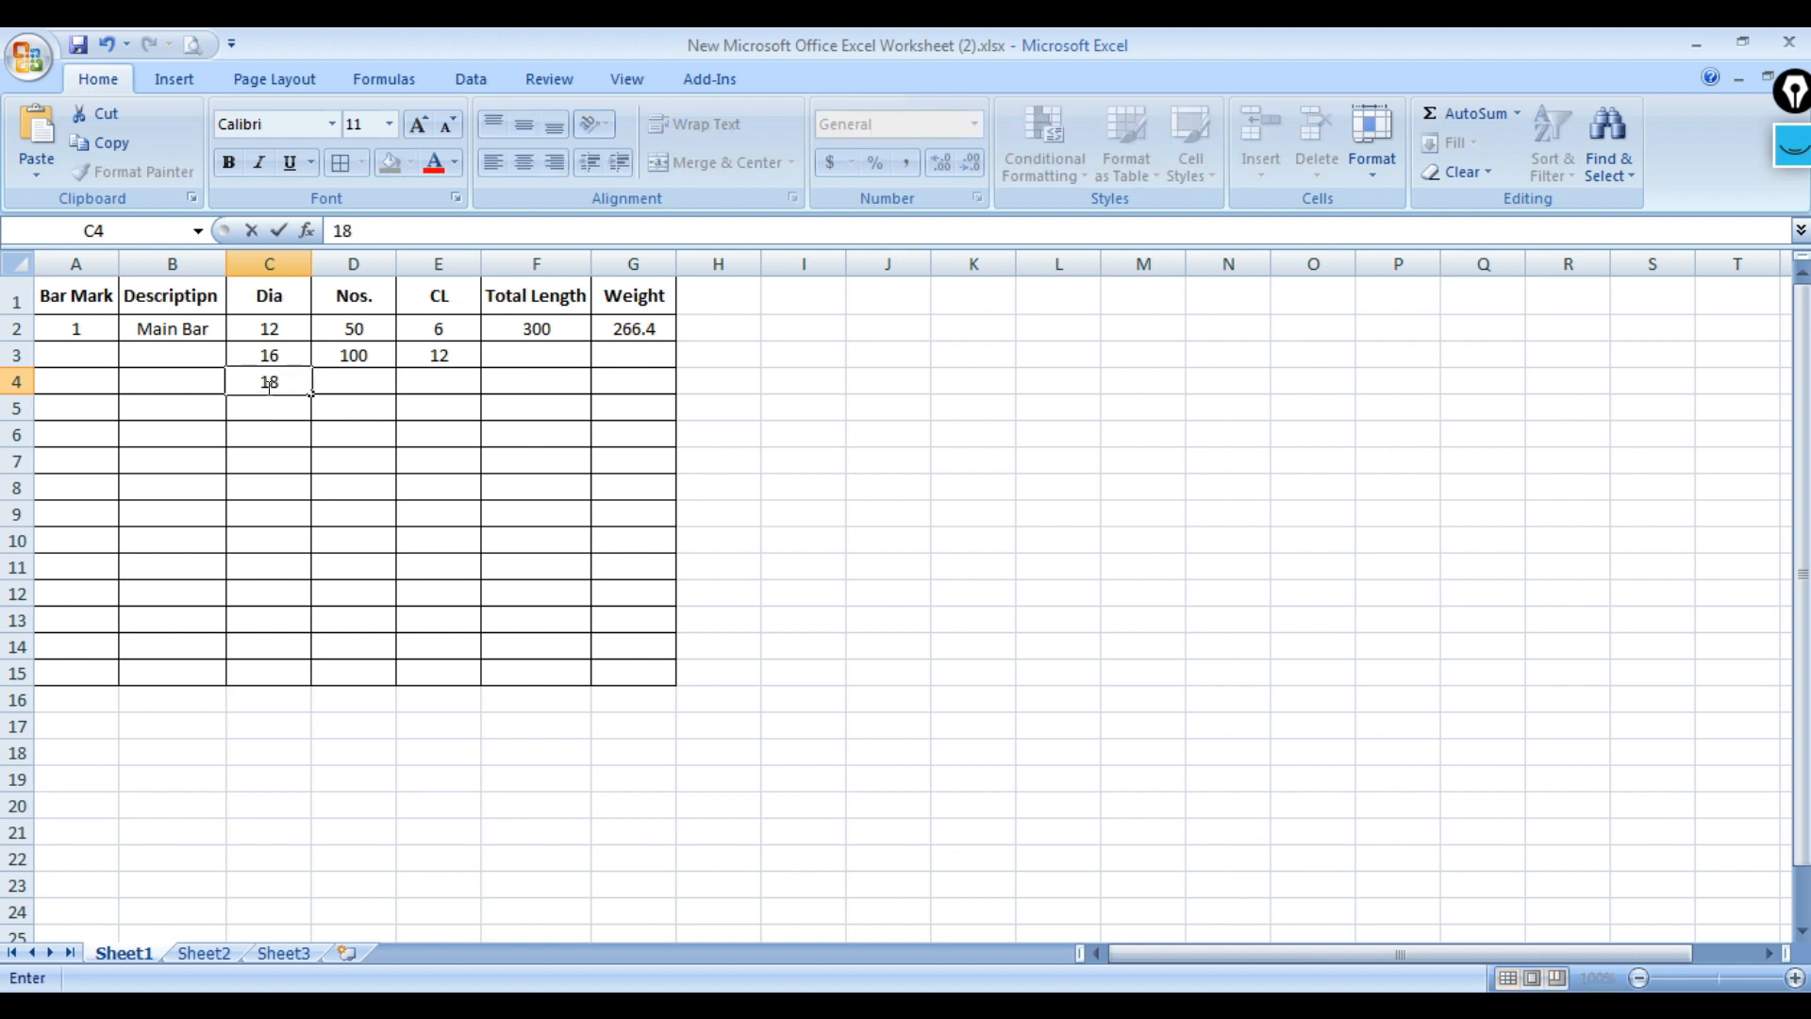
{"action": "key", "text": "BackSpace"}
{"action": "key", "text": "BackSpace"}
{"action": "type", "text": "20"}
{"action": "key", "text": "Tab"}
{"action": "type", "text": "1"}
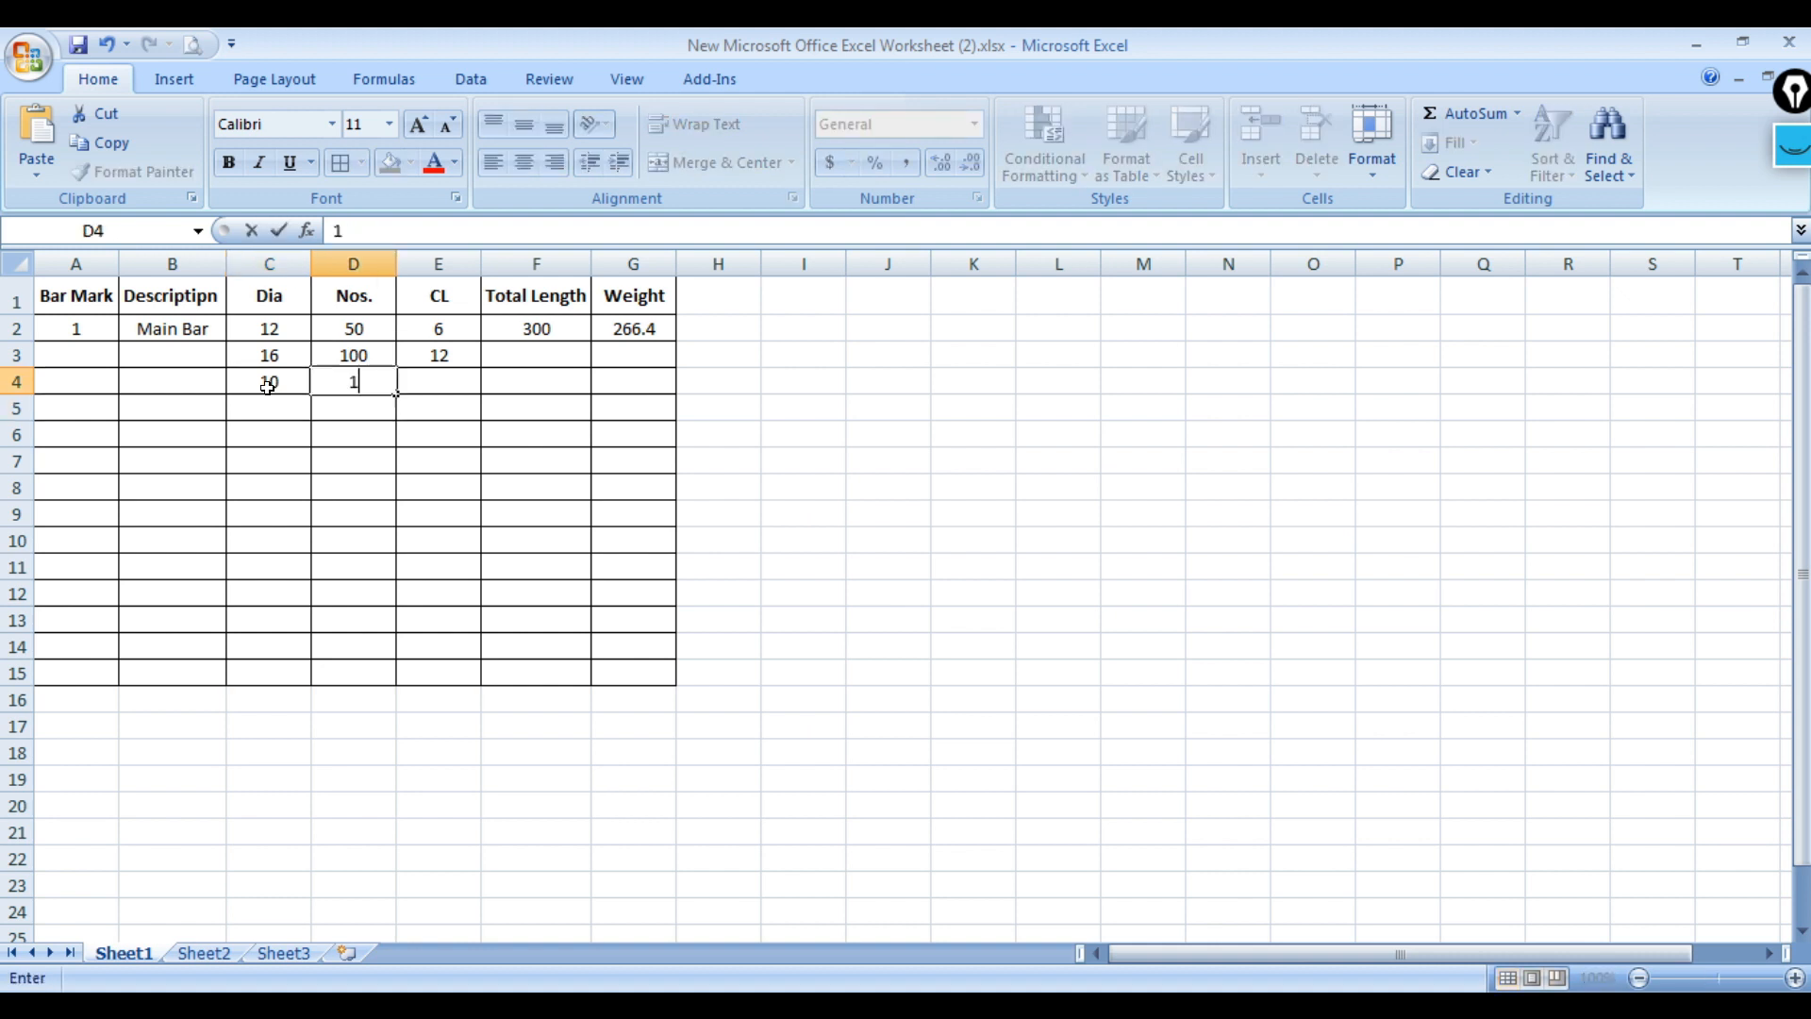
{"action": "type", "text": "20"}
{"action": "key", "text": "Tab"}
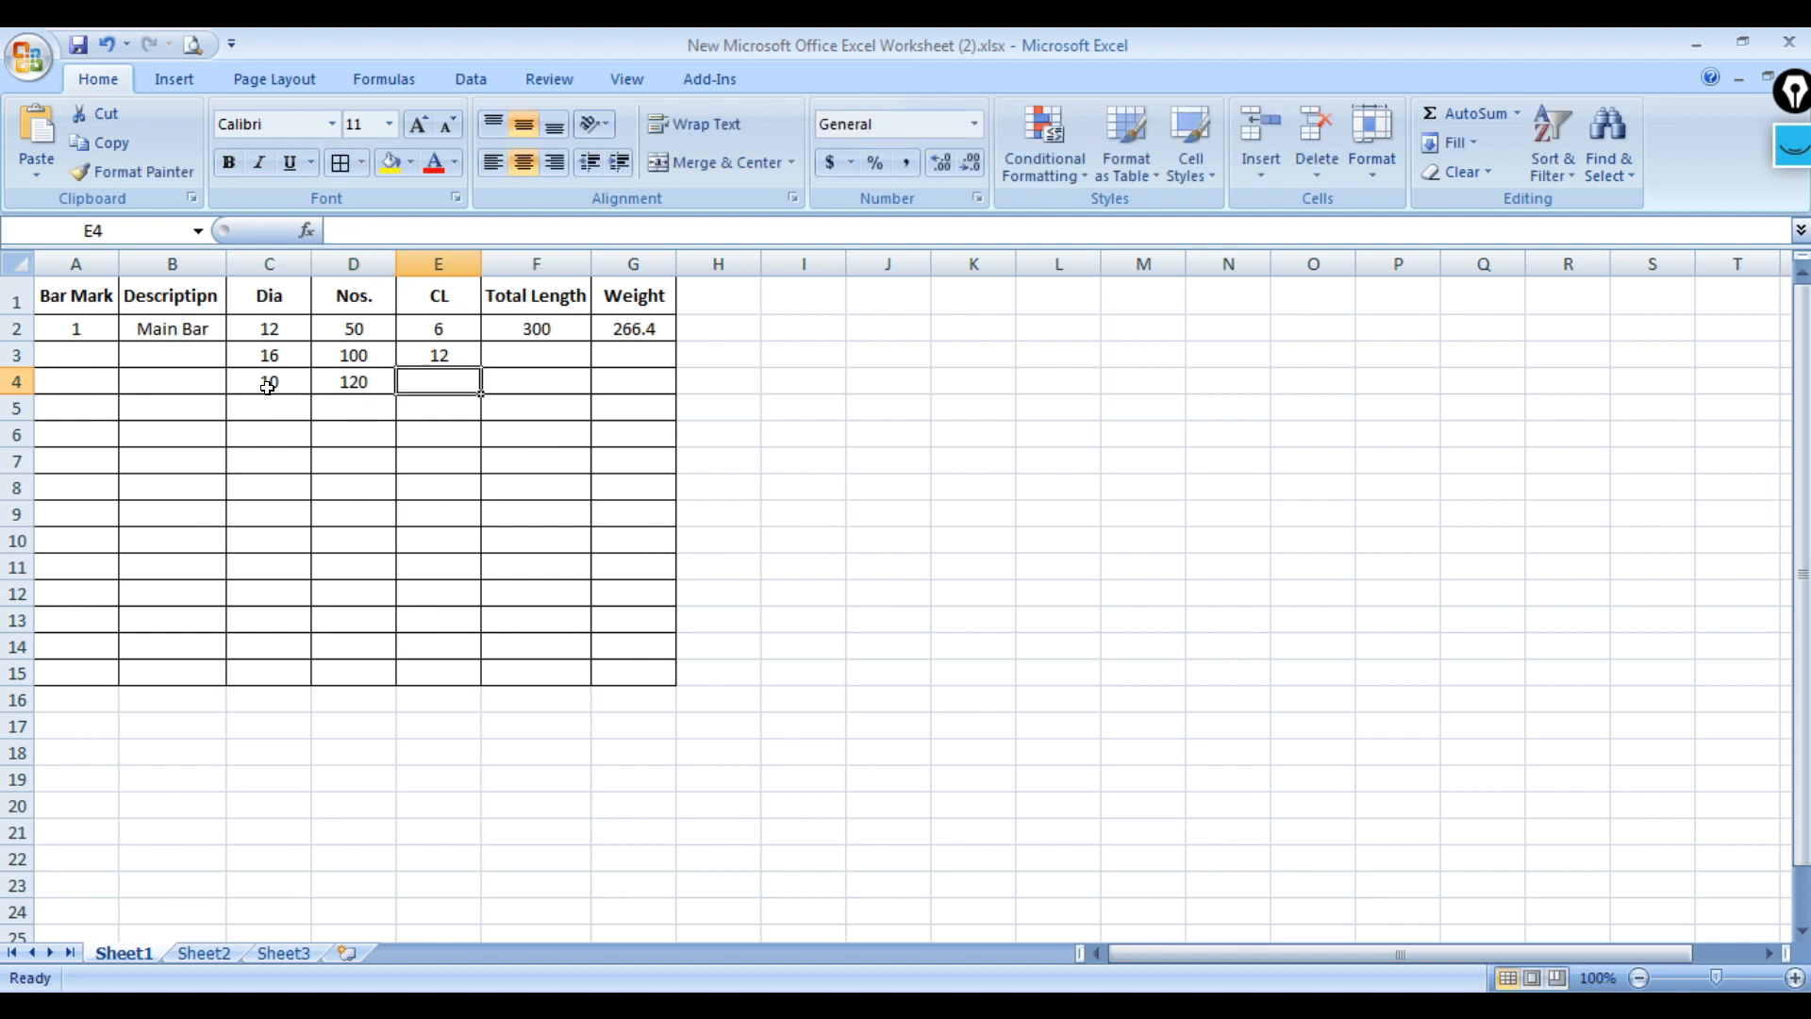
{"action": "type", "text": "10"}
{"action": "key", "text": "Return"}
Fill in row 5 with Dia 12, Nos. 120 and CL 10.
{"action": "key", "text": "Left"}
{"action": "key", "text": "Left"}
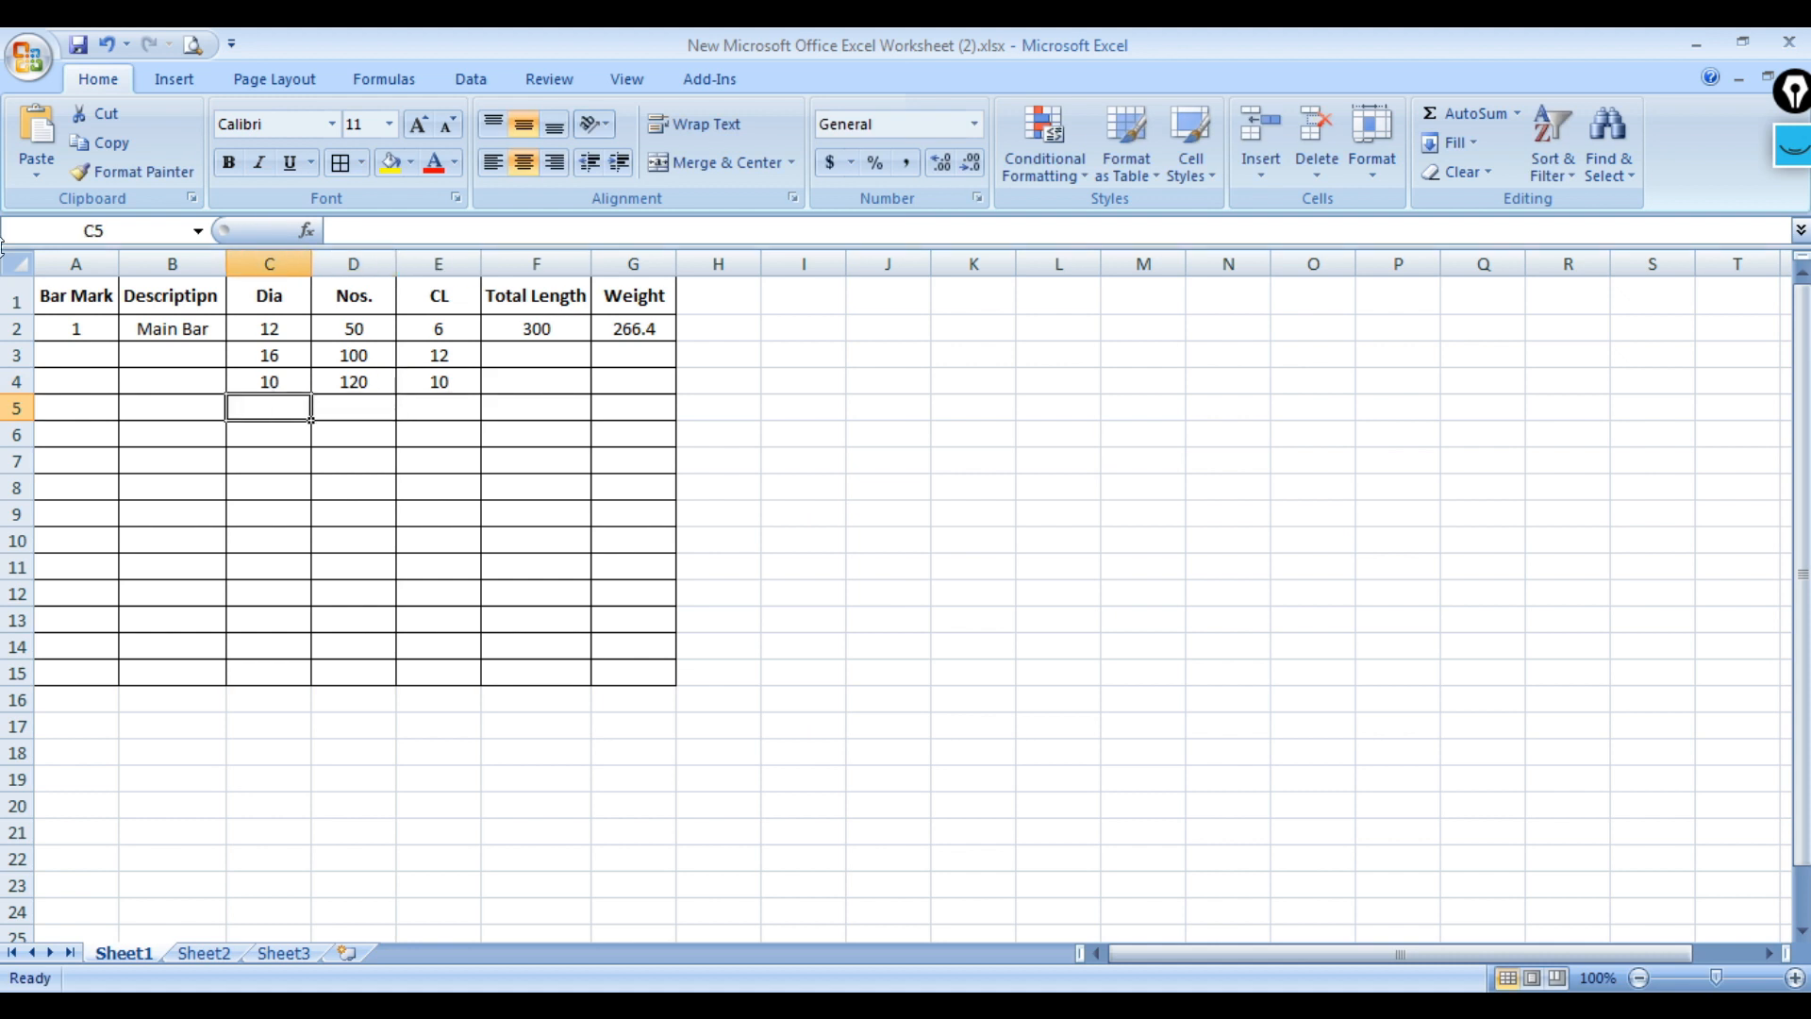
{"action": "type", "text": "12"}
{"action": "key", "text": "Tab"}
{"action": "type", "text": "120"}
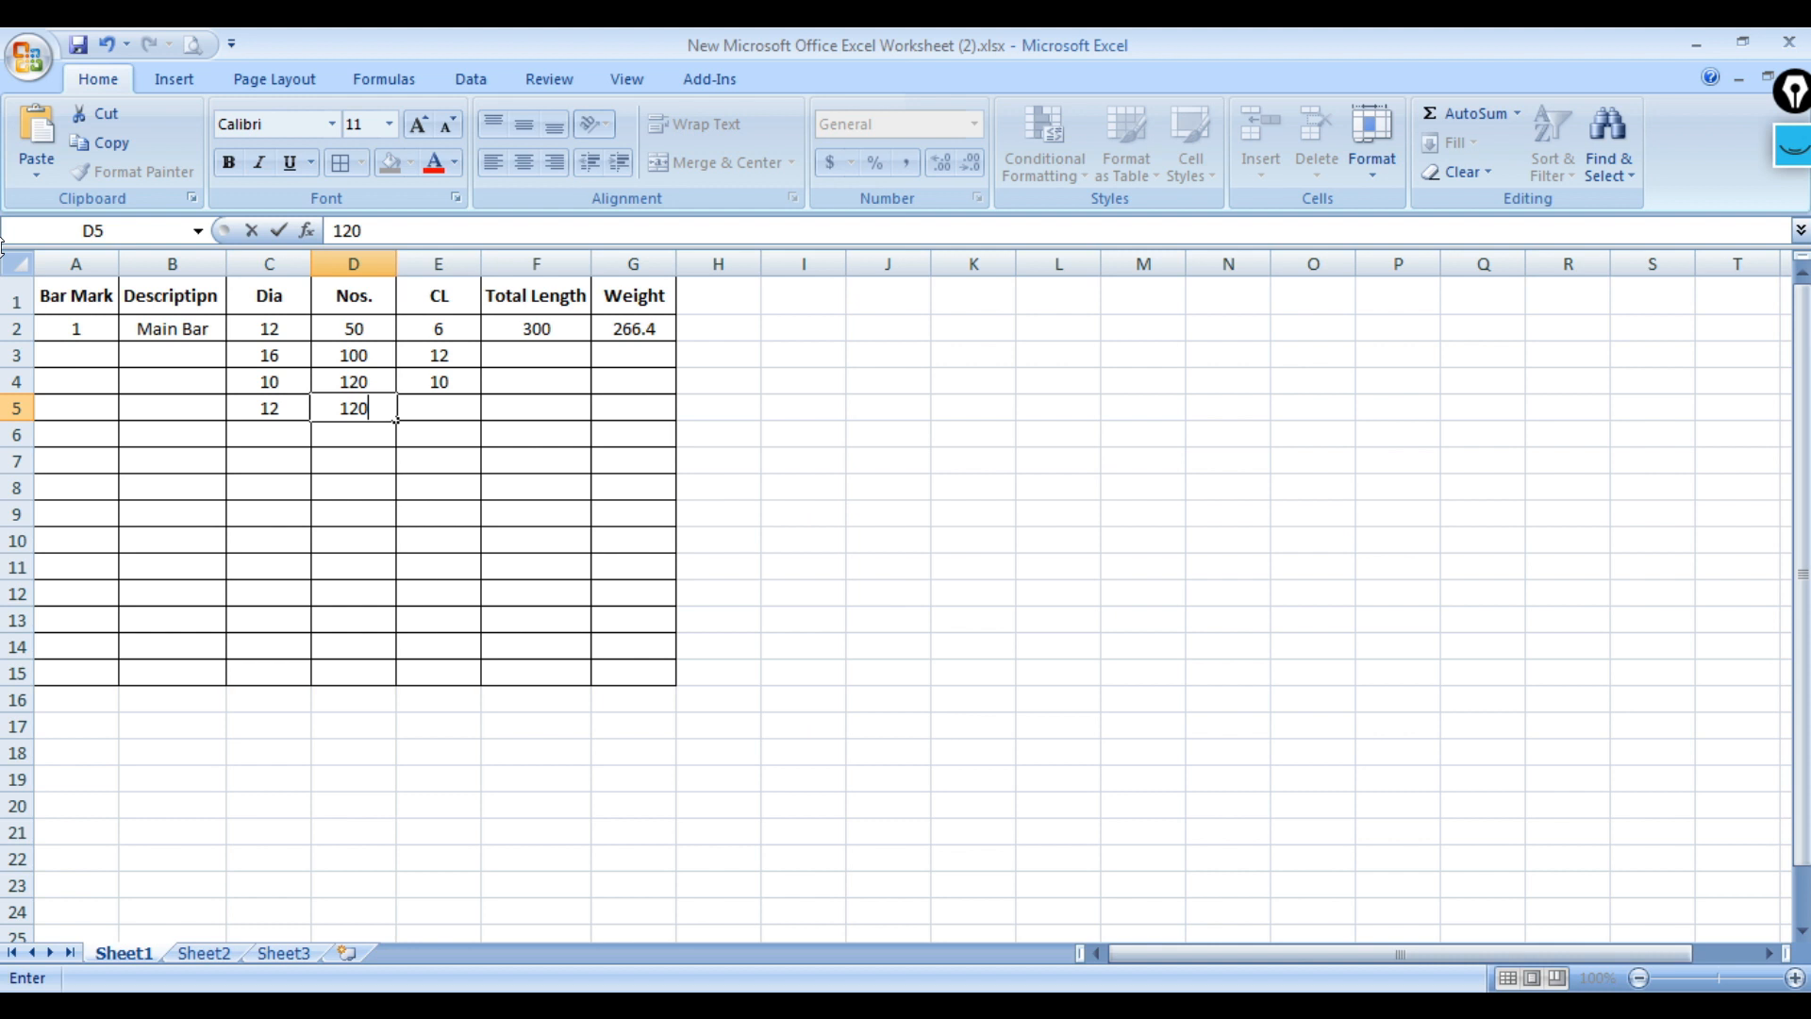
{"action": "key", "text": "Return"}
{"action": "key", "text": "Right"}
{"action": "type", "text": "1"}
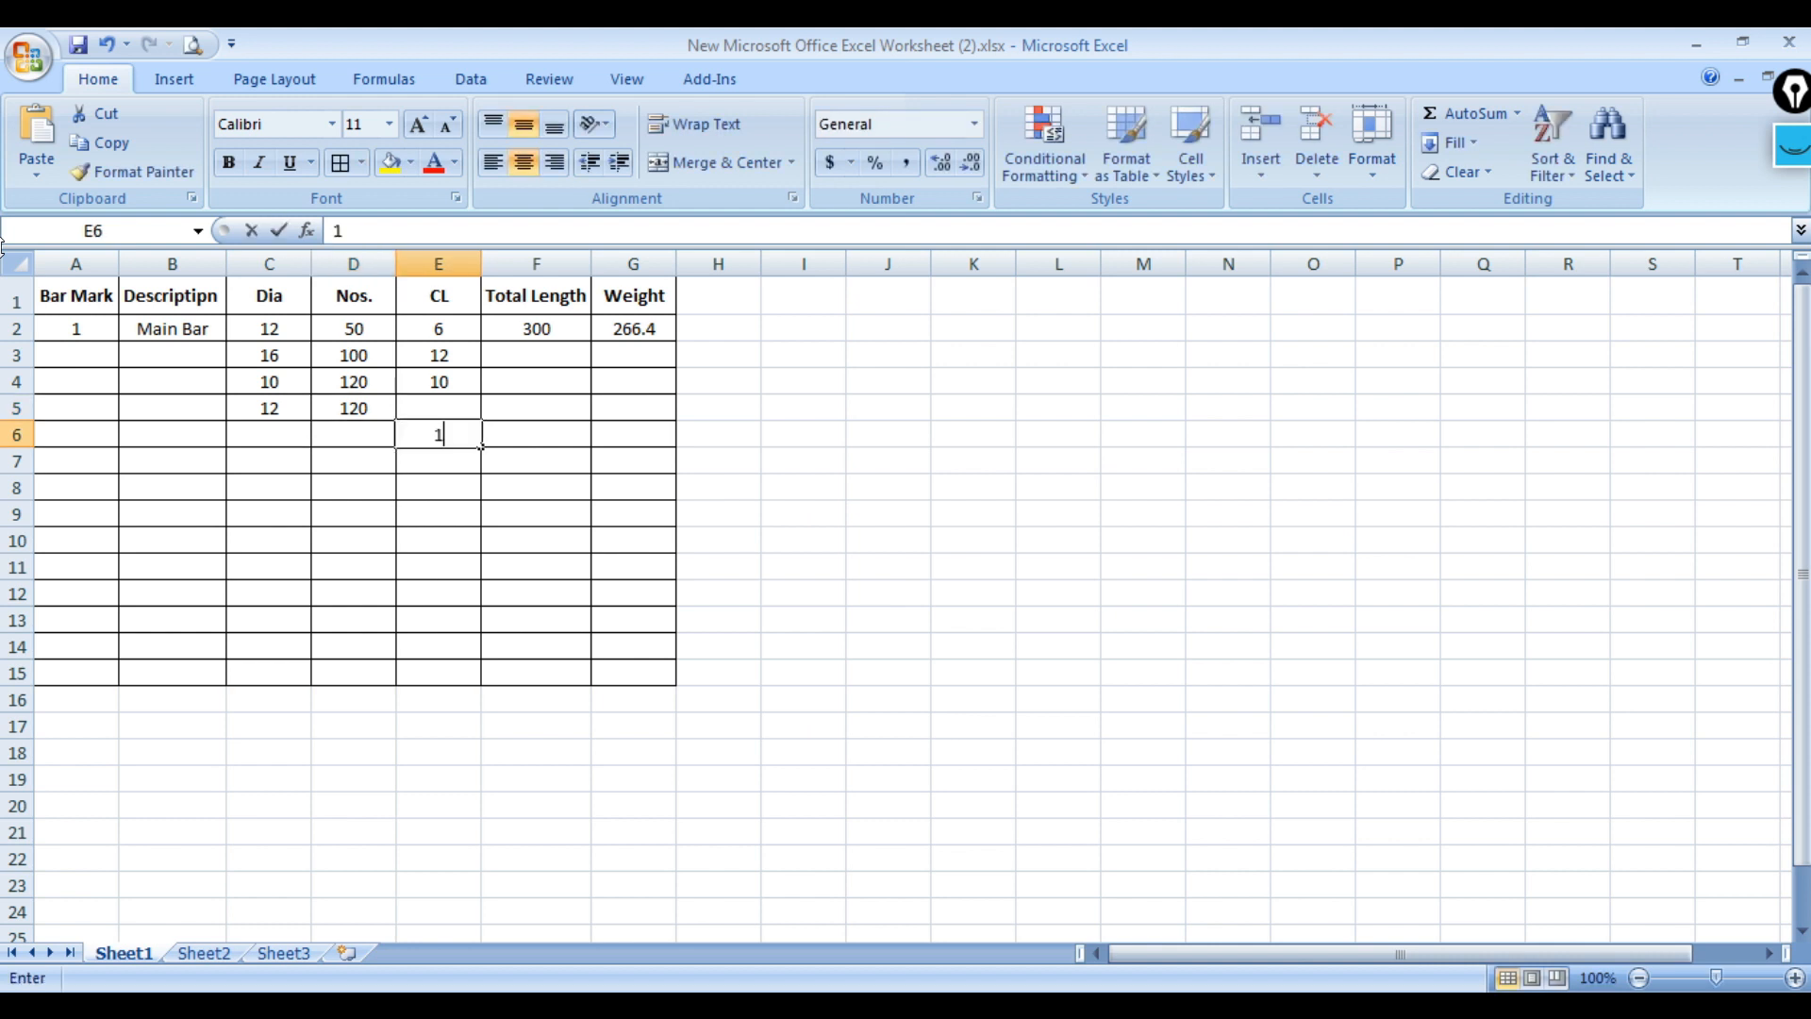
{"action": "key", "text": "Escape"}
{"action": "key", "text": "Up"}
{"action": "type", "text": "10"}
{"action": "key", "text": "Return"}
Fill in row 6 with Dia 8, Nos. 150 and CL 7.
{"action": "key", "text": "Left"}
{"action": "key", "text": "Left"}
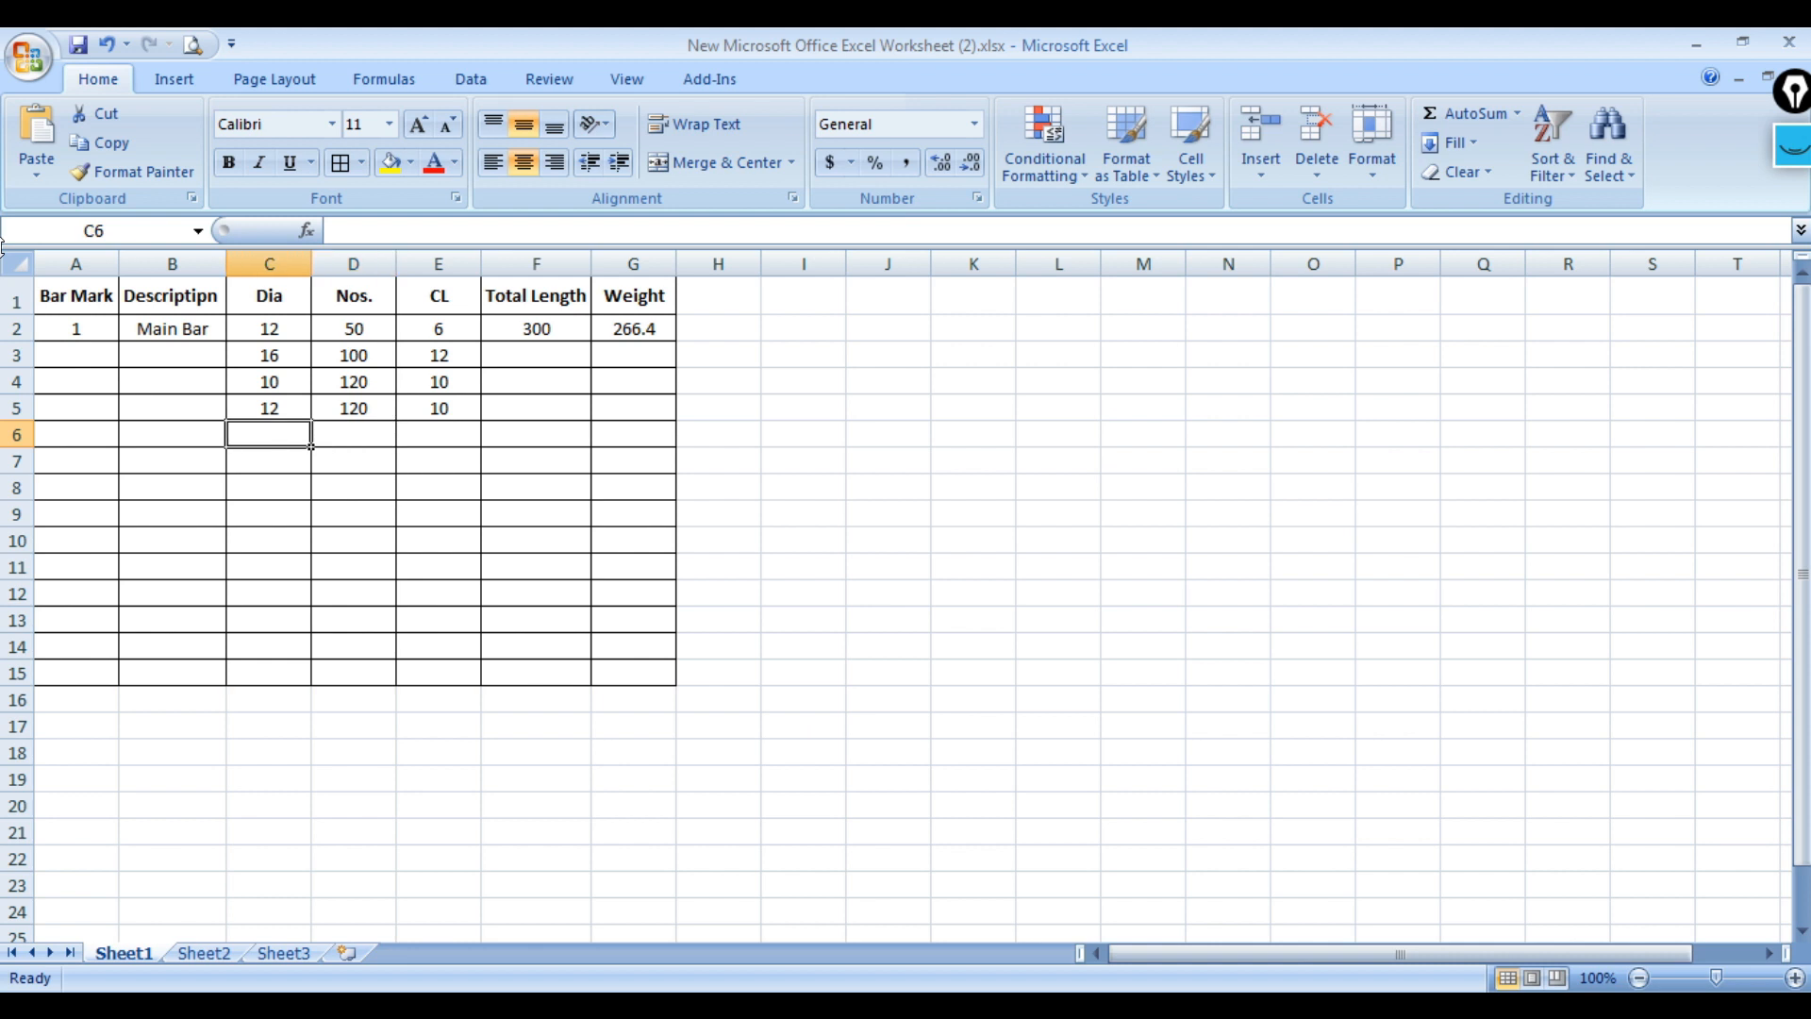
{"action": "type", "text": "8"}
{"action": "key", "text": "Right"}
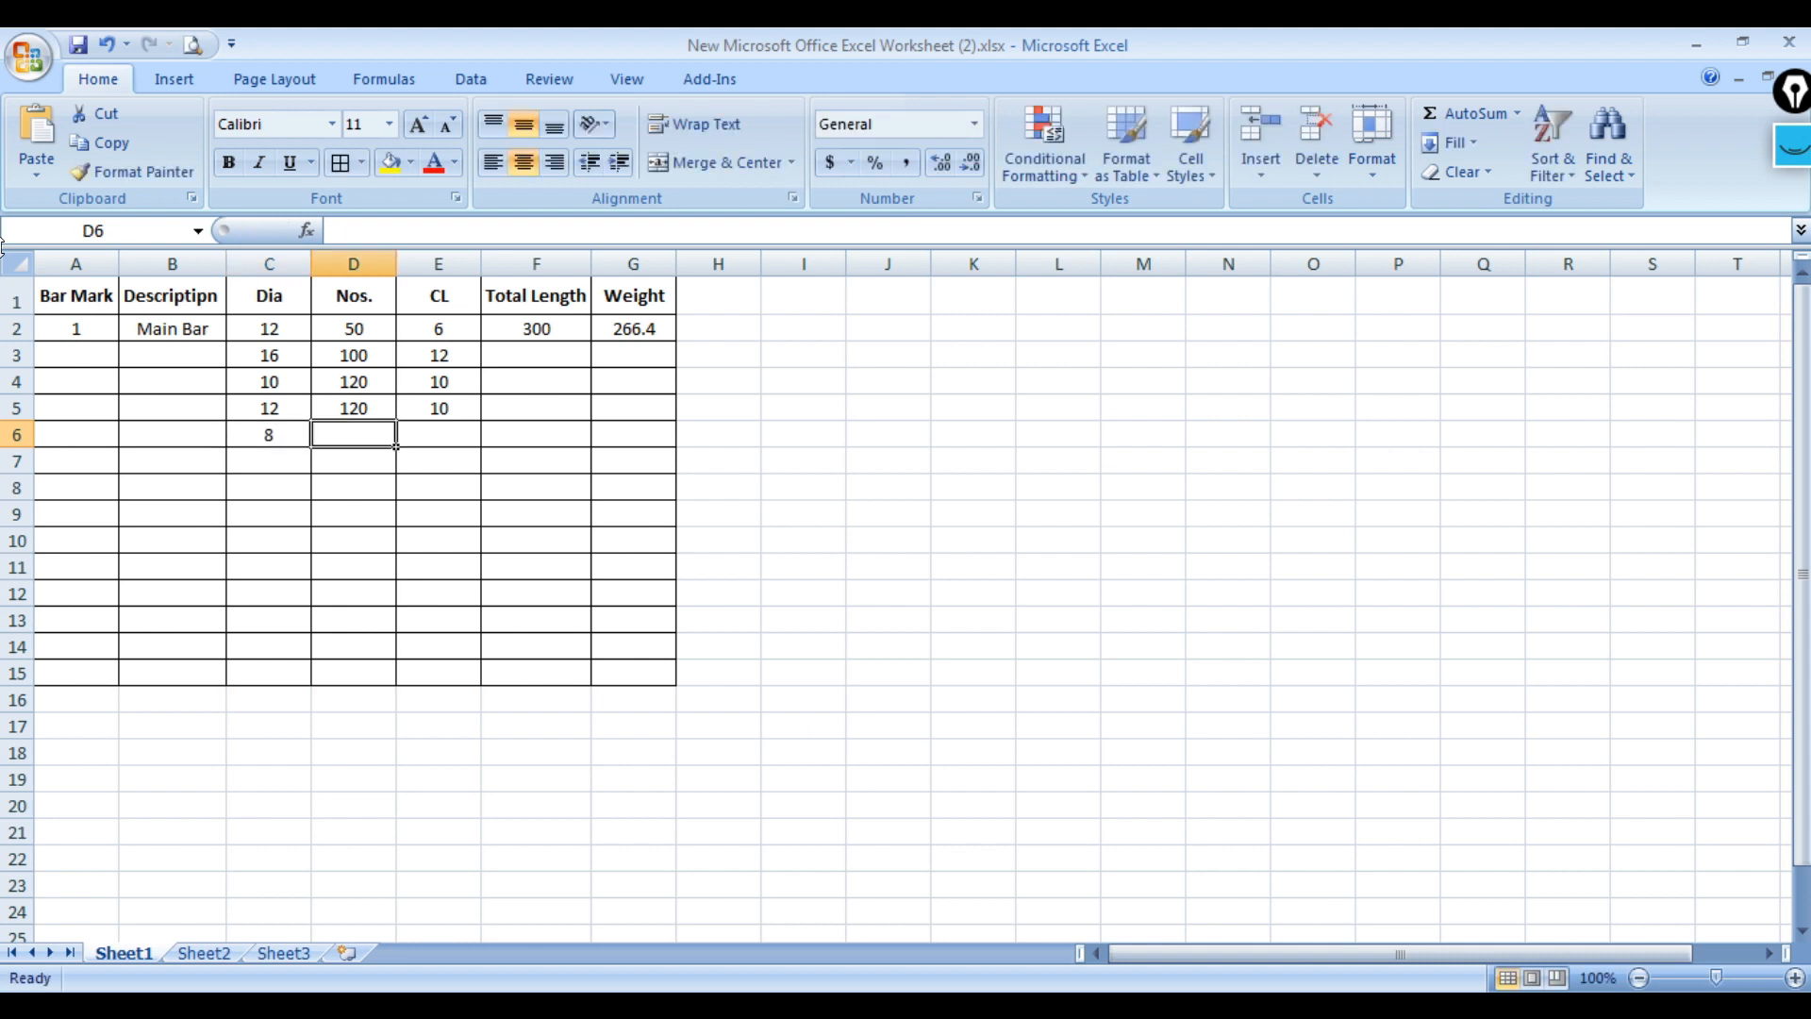
{"action": "type", "text": "150"}
{"action": "key", "text": "Right"}
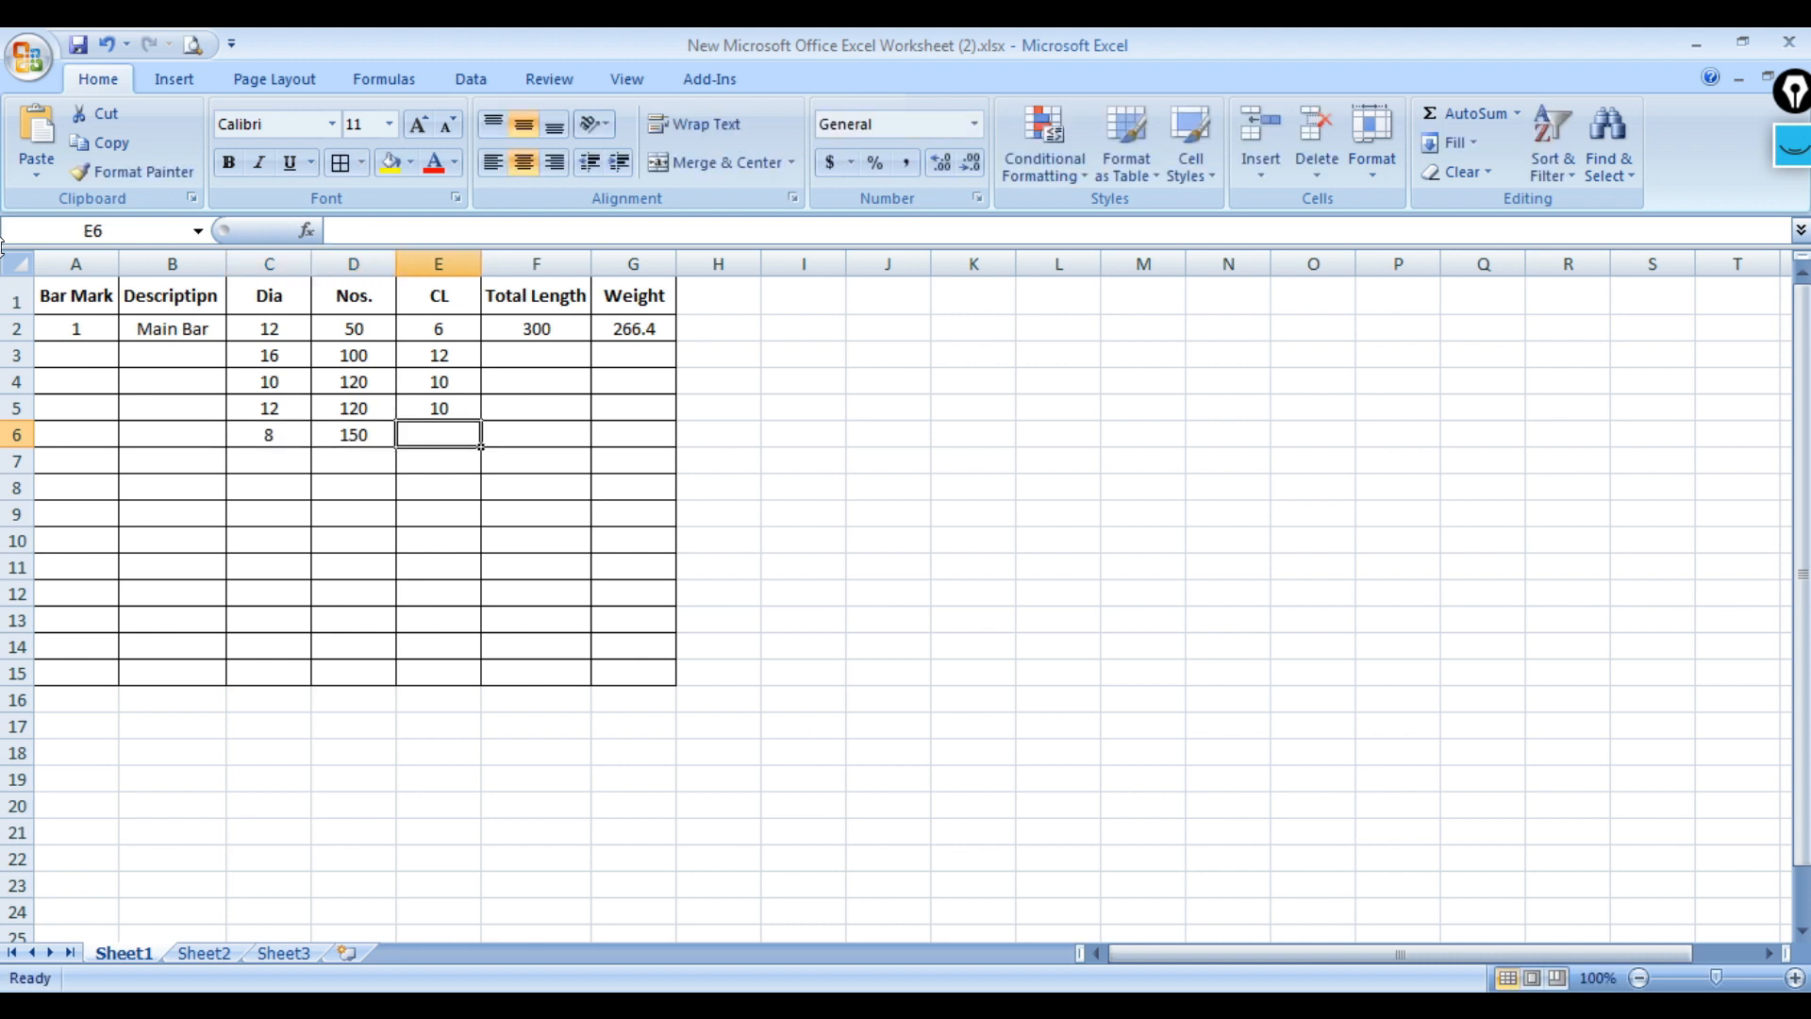
{"action": "type", "text": "7"}
{"action": "key", "text": "Return"}
Fill in row 7 with Dia 16, Nos. 200 and CL 16.
{"action": "key", "text": "Left"}
{"action": "key", "text": "Left"}
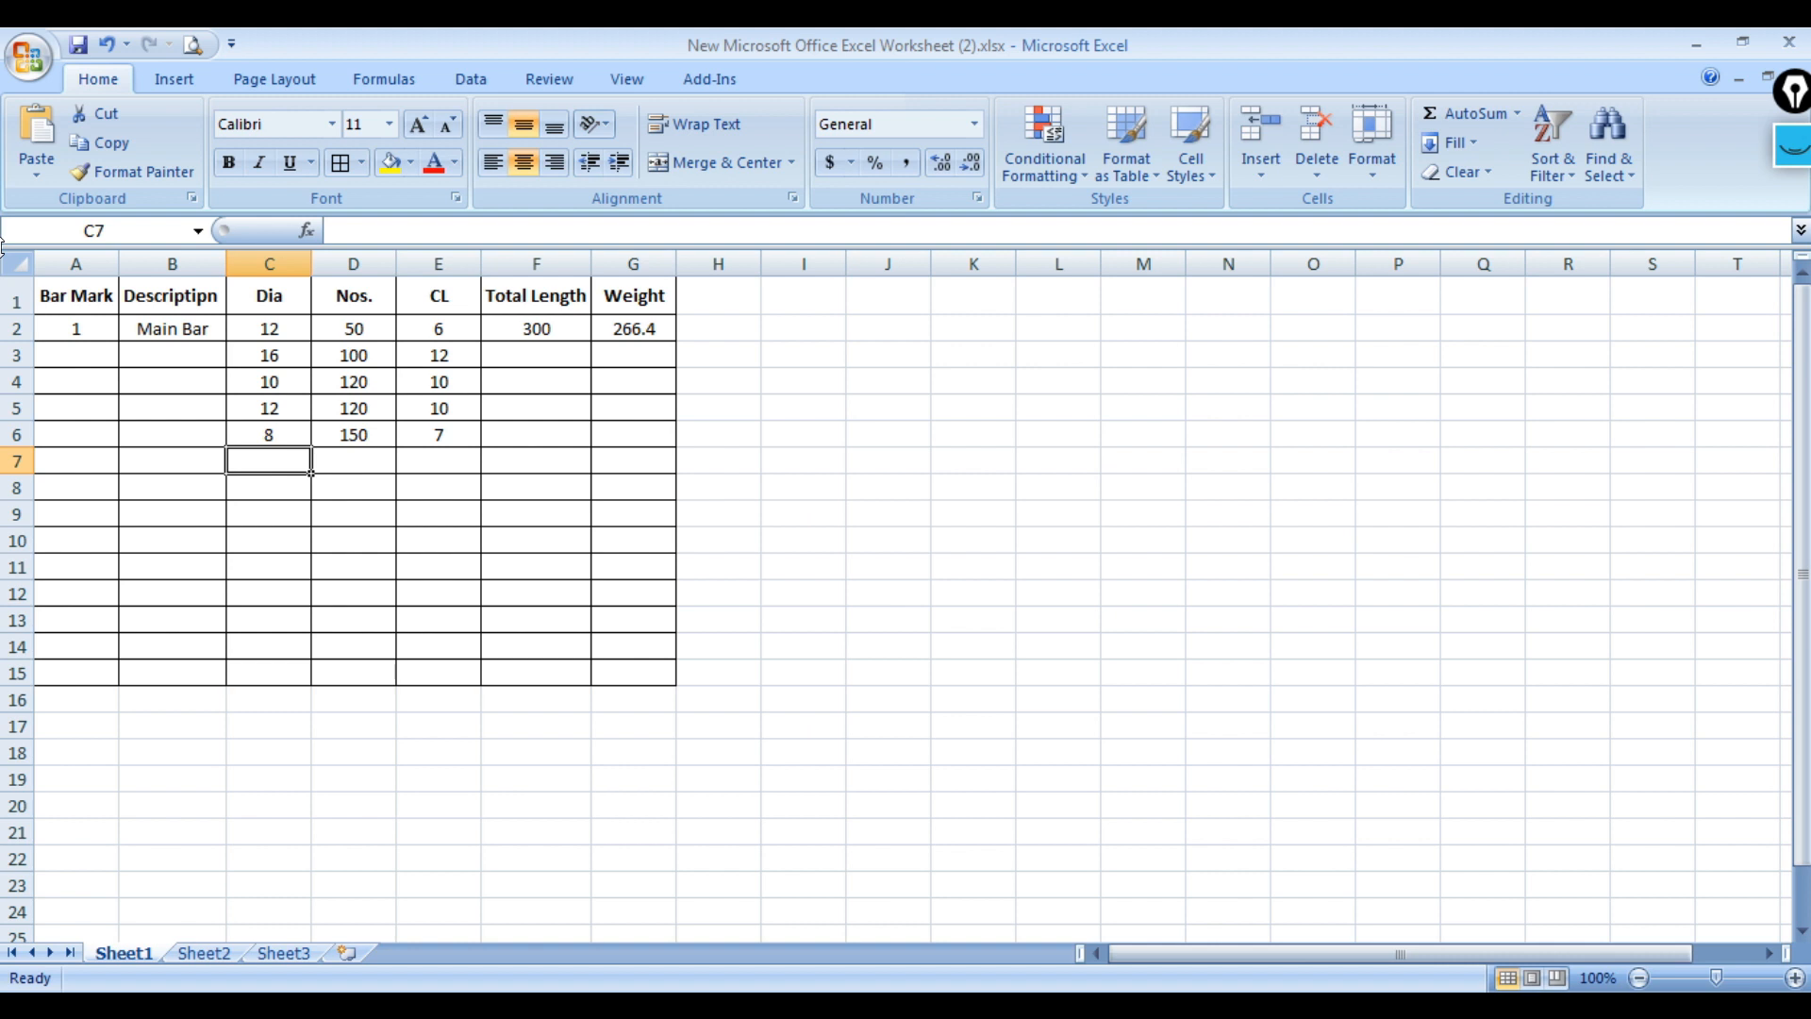
{"action": "type", "text": "16"}
{"action": "key", "text": "Right"}
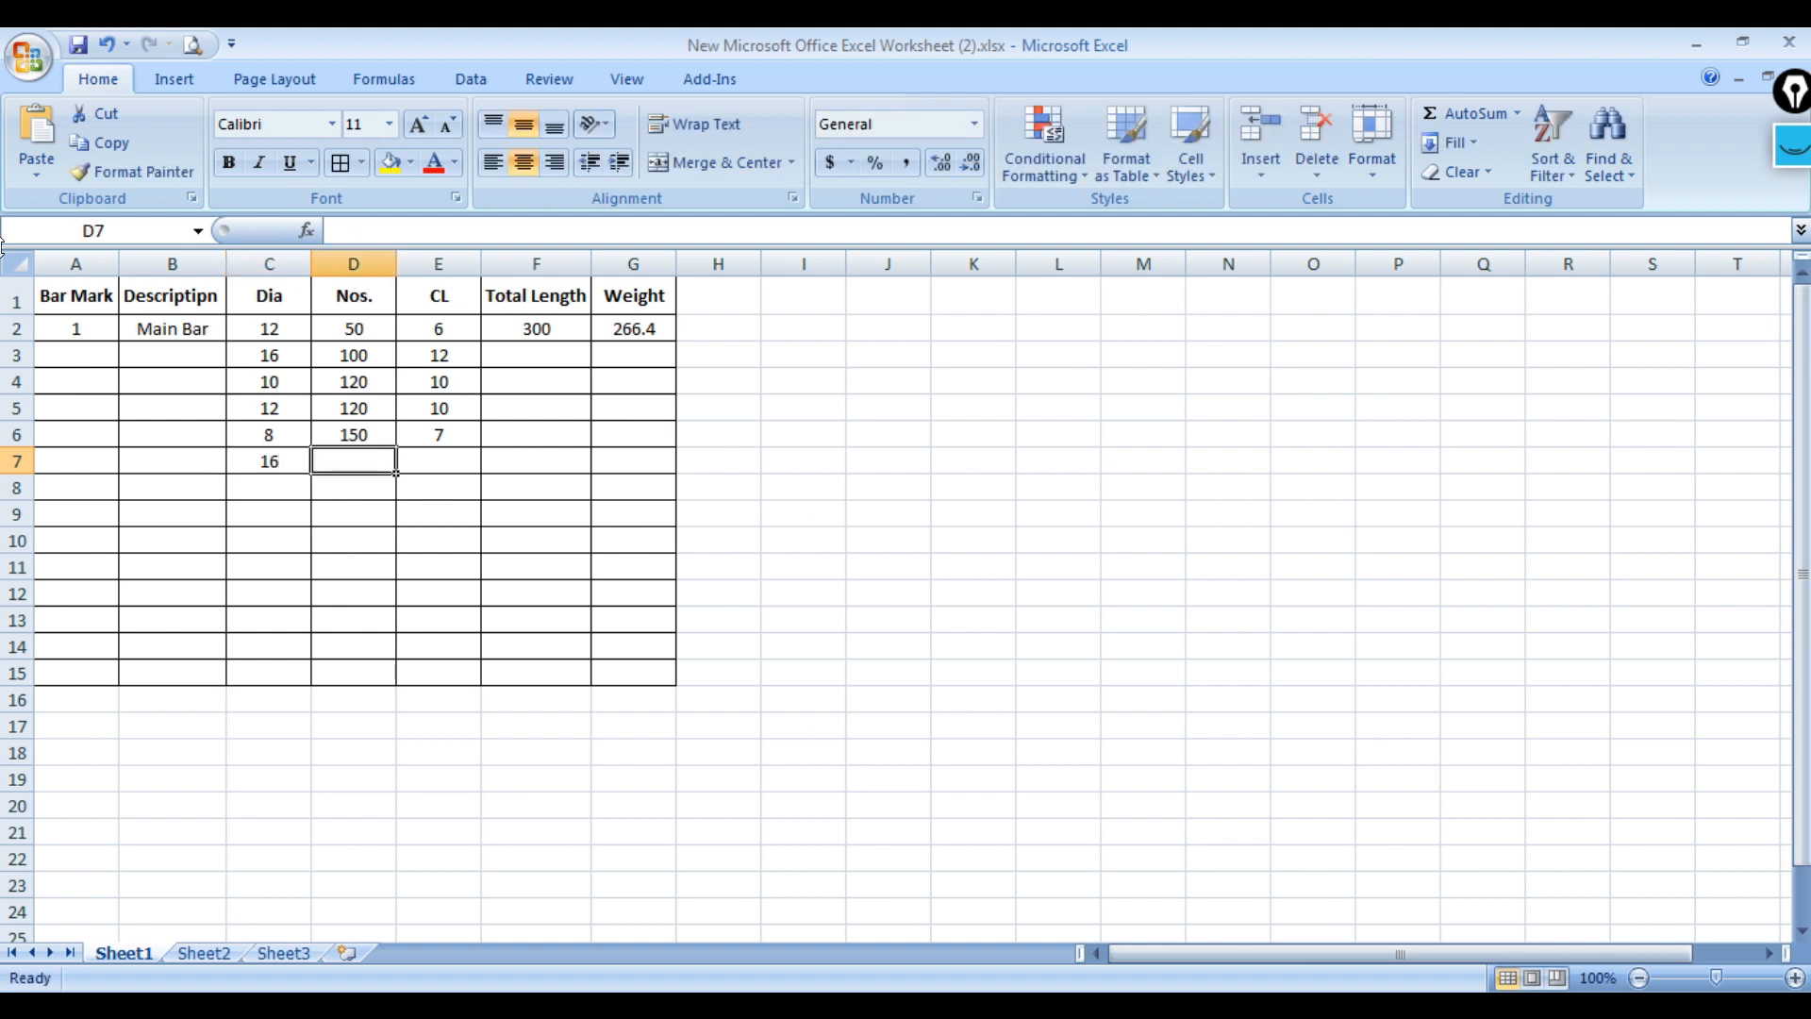
{"action": "type", "text": "200"}
{"action": "key", "text": "Right"}
{"action": "type", "text": "16"}
{"action": "key", "text": "Right"}
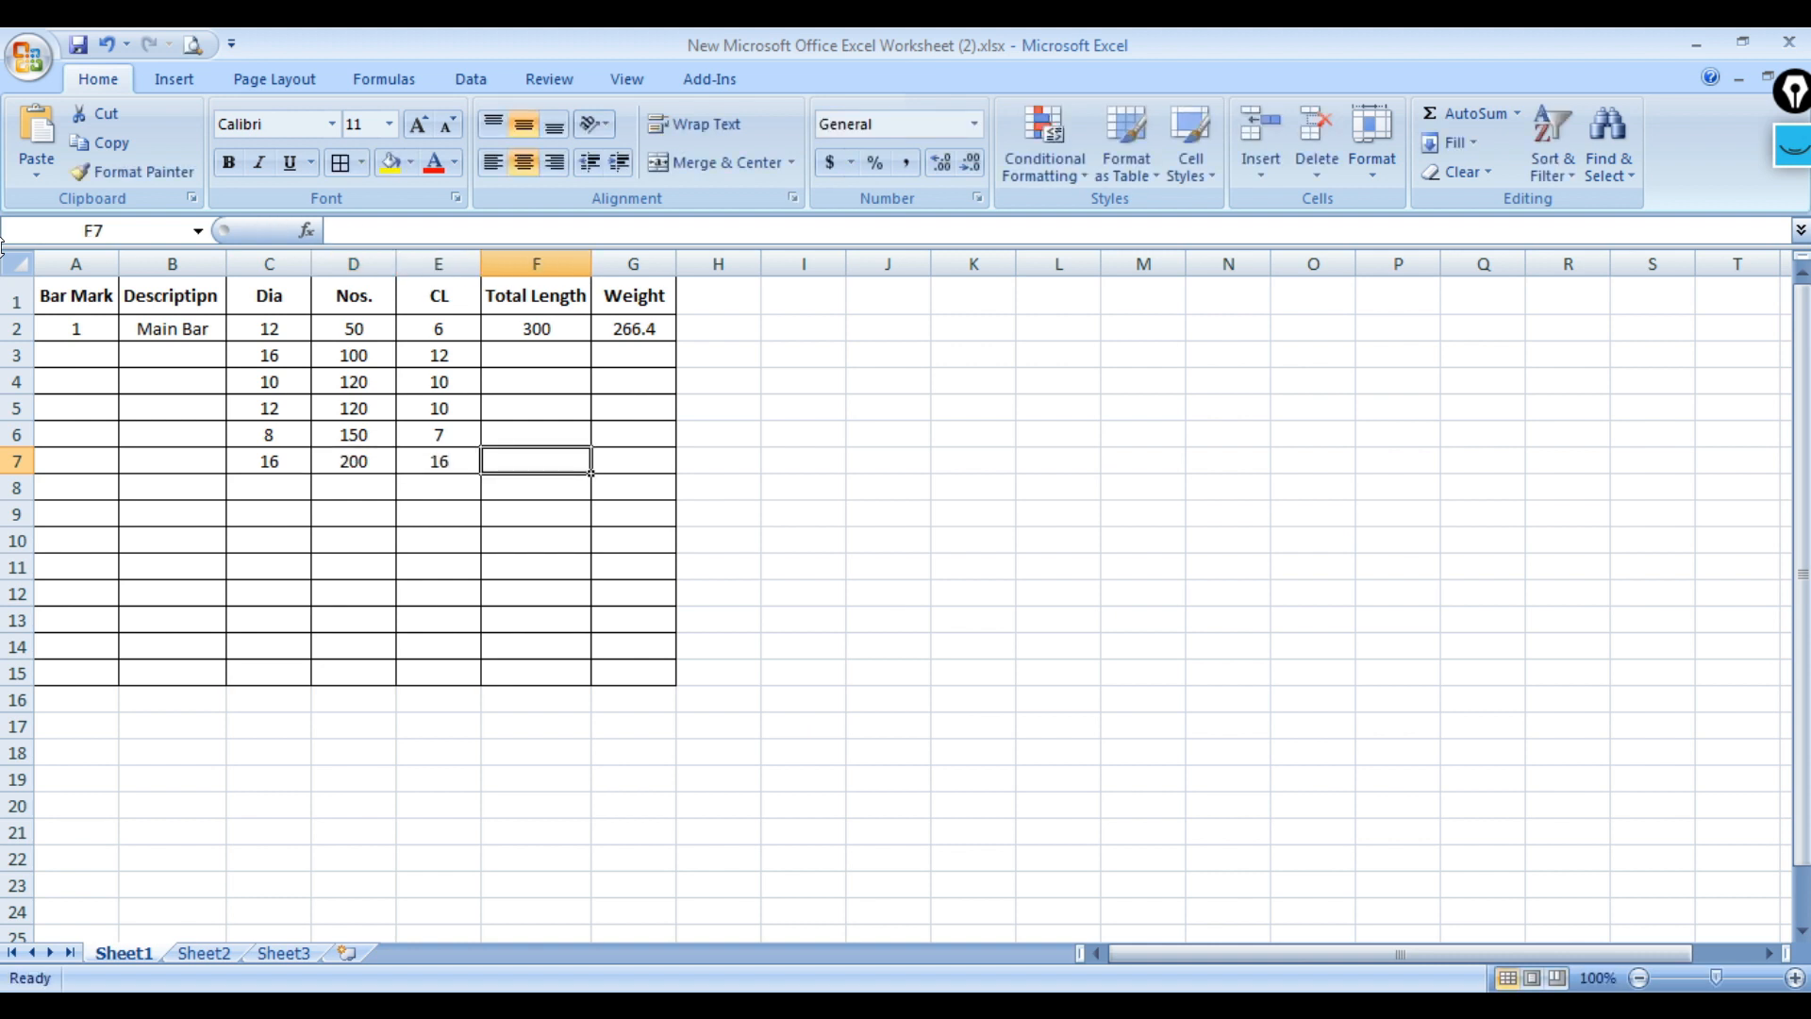
Copy the Total Length formula in F2 and the Weight formula in G2 down through row 7.
{"action": "left_click", "coordinate": [564, 331]}
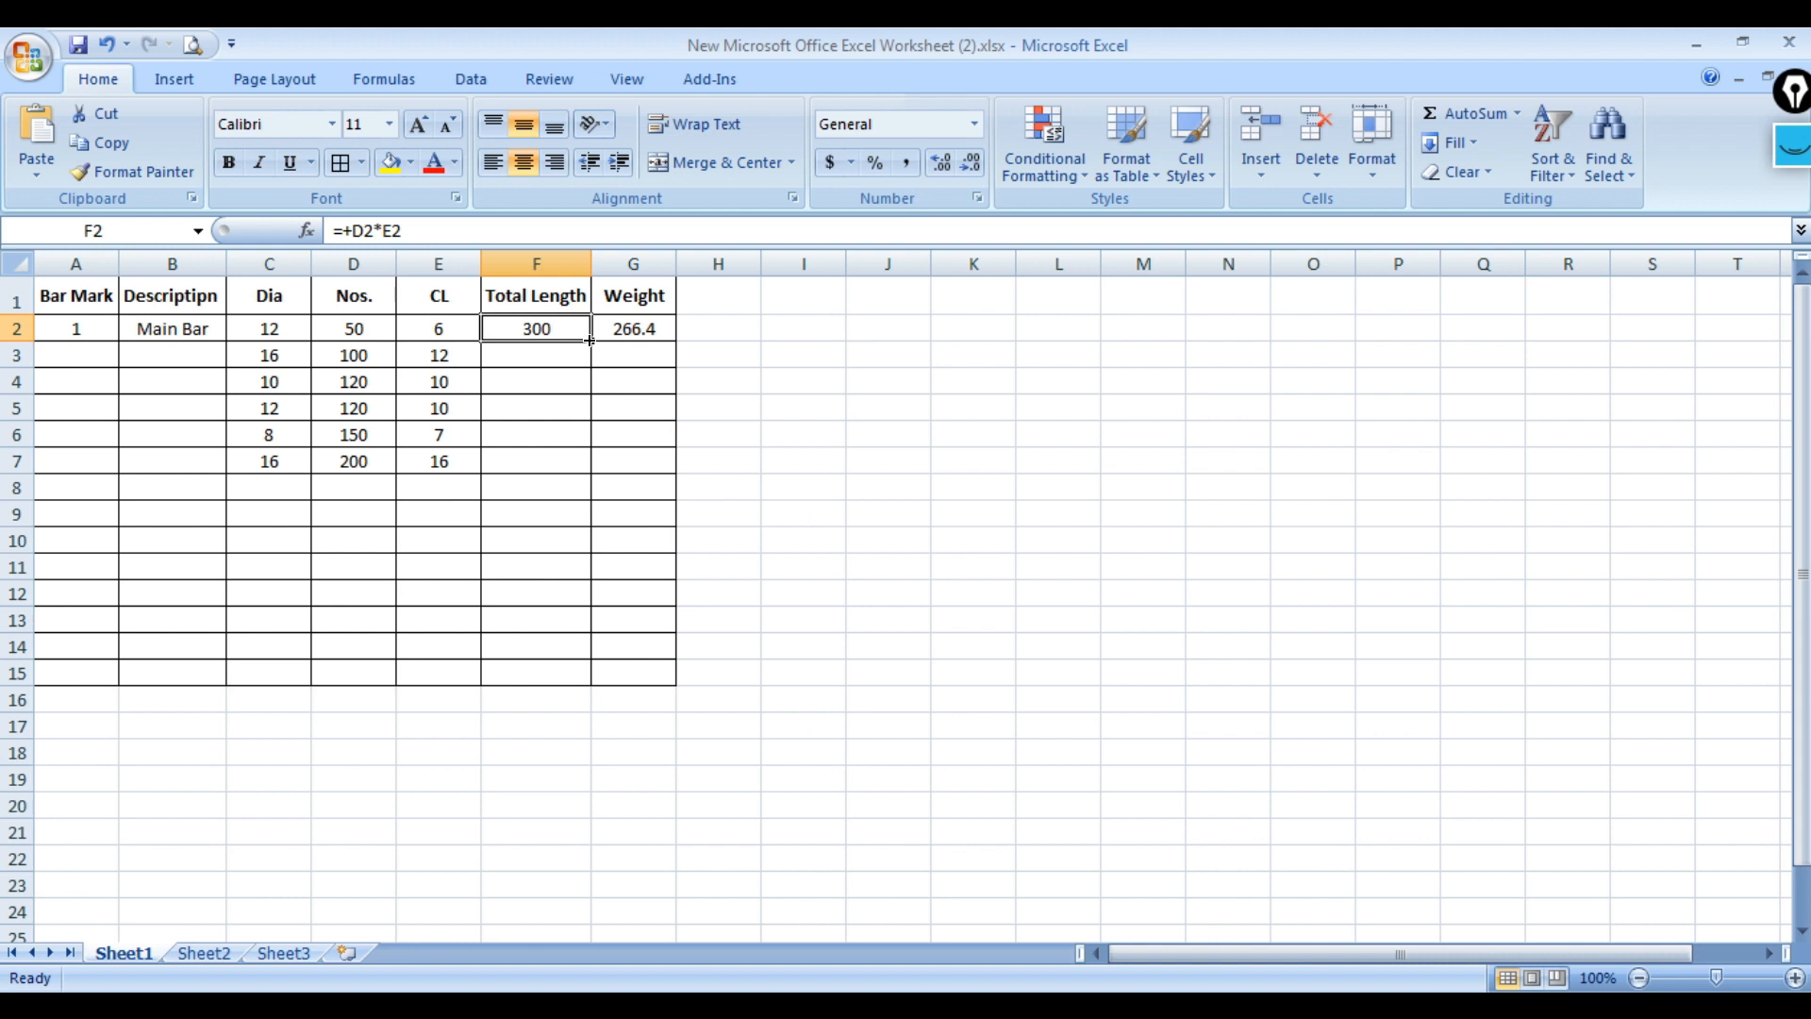
{"action": "left_click_drag", "start_coordinate": [590, 340], "coordinate": [590, 472]}
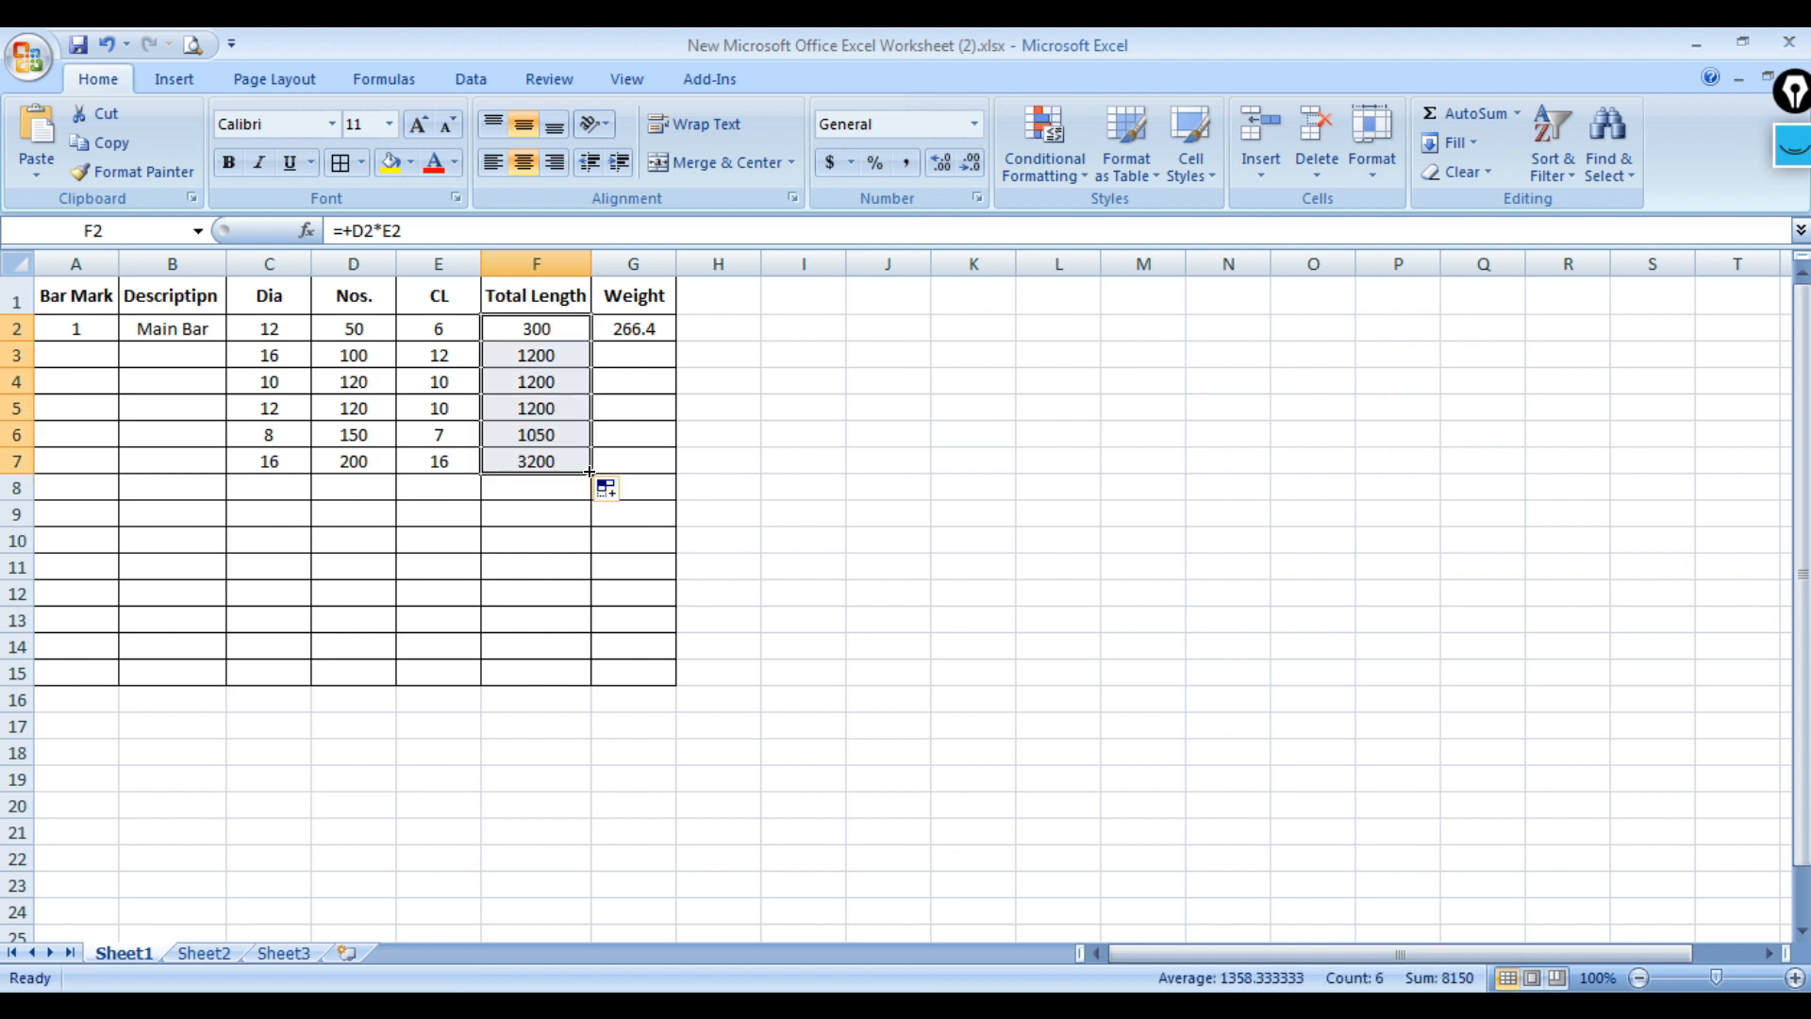
{"action": "left_click", "coordinate": [667, 331]}
{"action": "left_click_drag", "start_coordinate": [675, 340], "coordinate": [679, 471]}
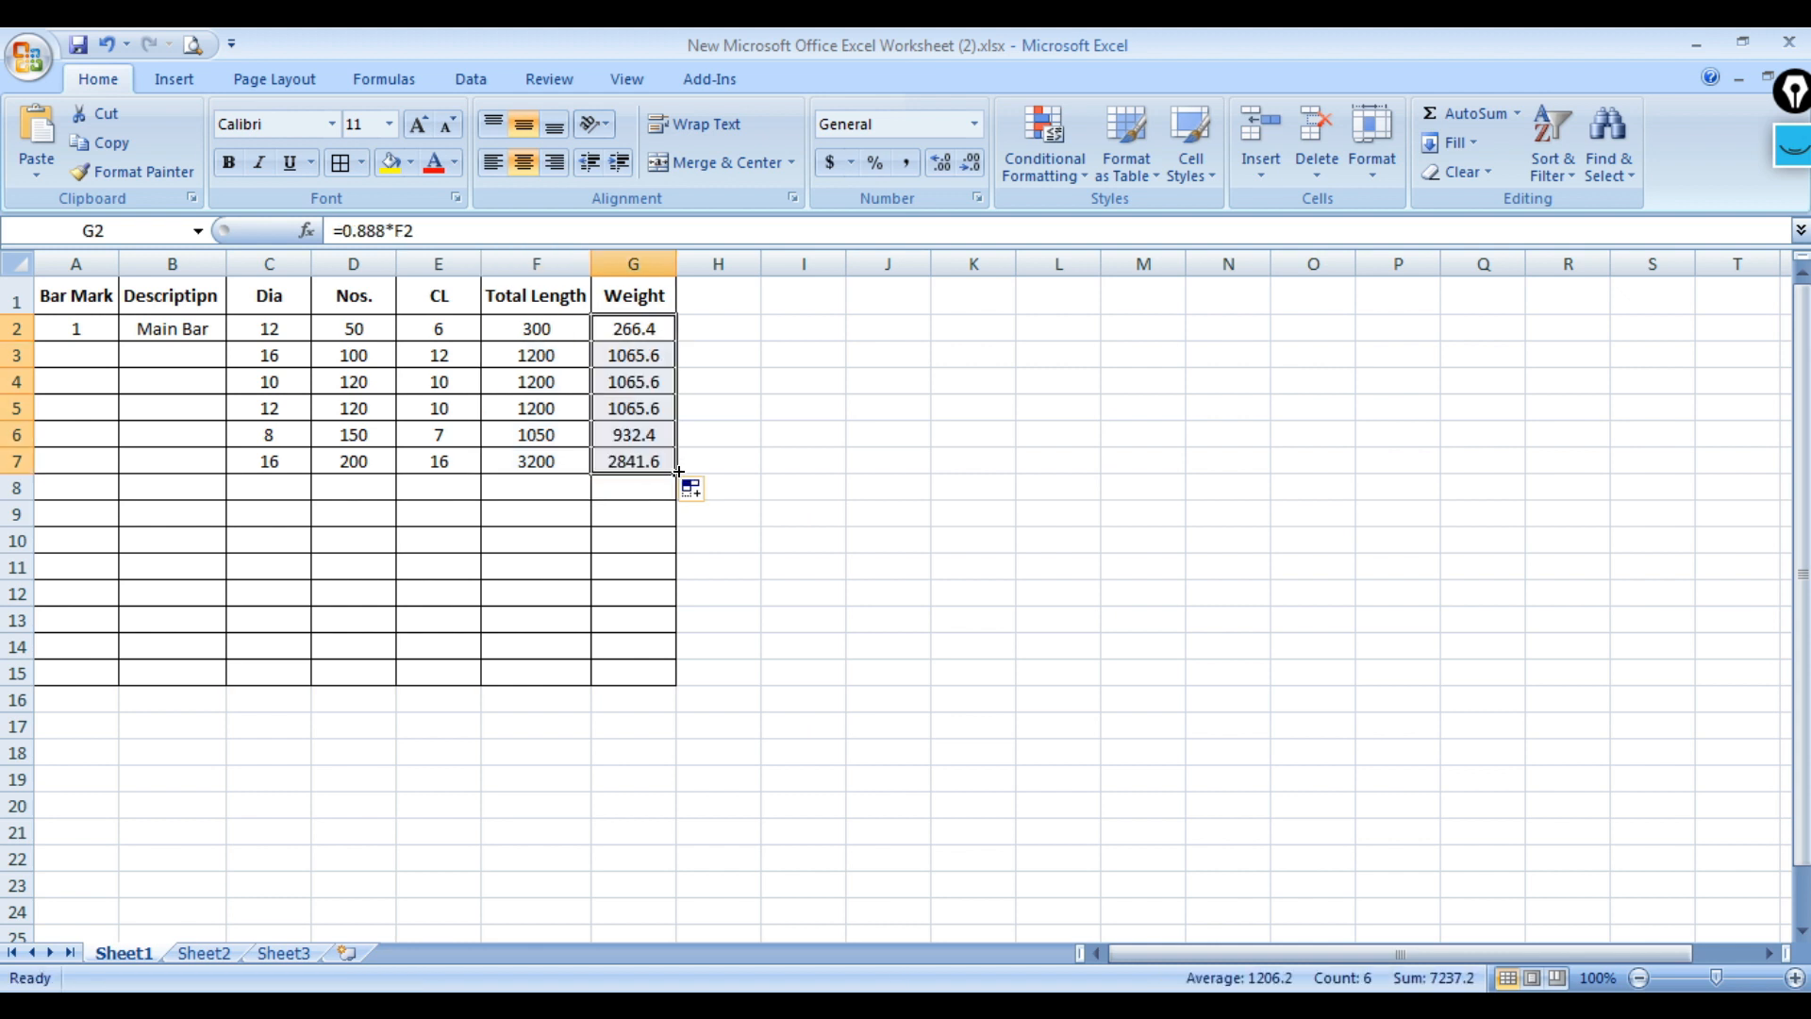
{"action": "left_click", "coordinate": [673, 339]}
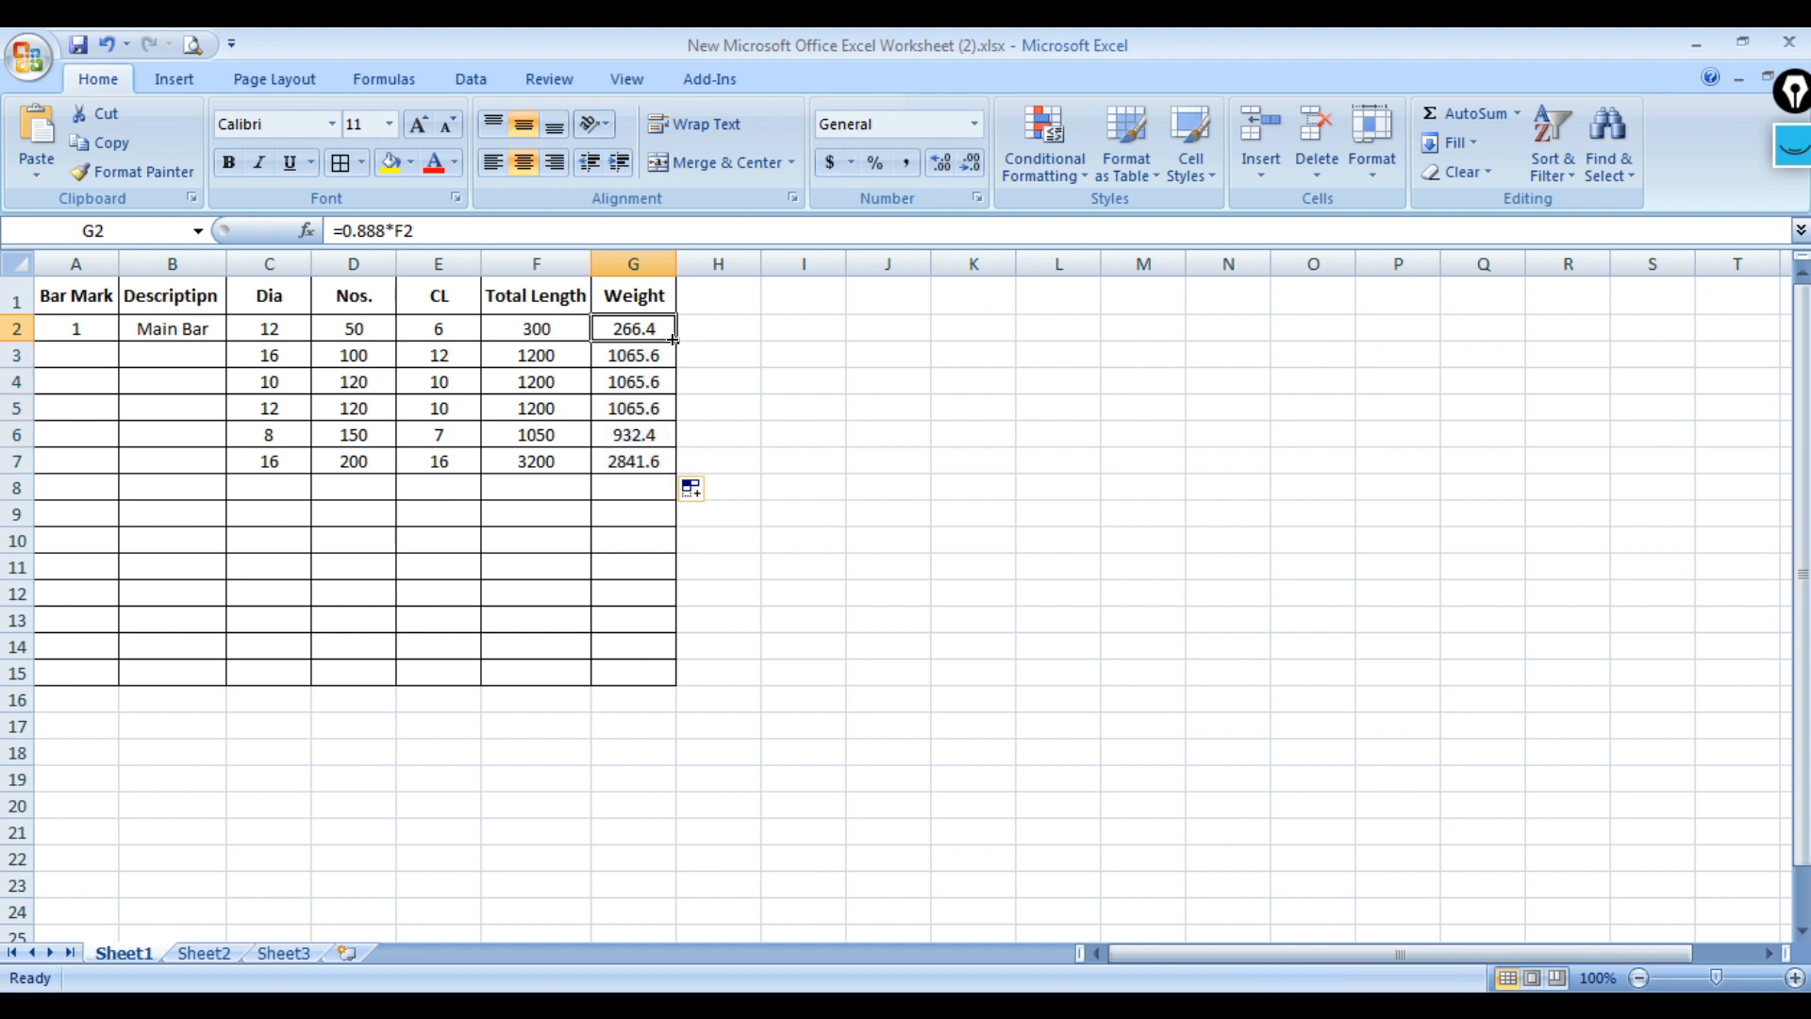
{"action": "double_click", "coordinate": [672, 340]}
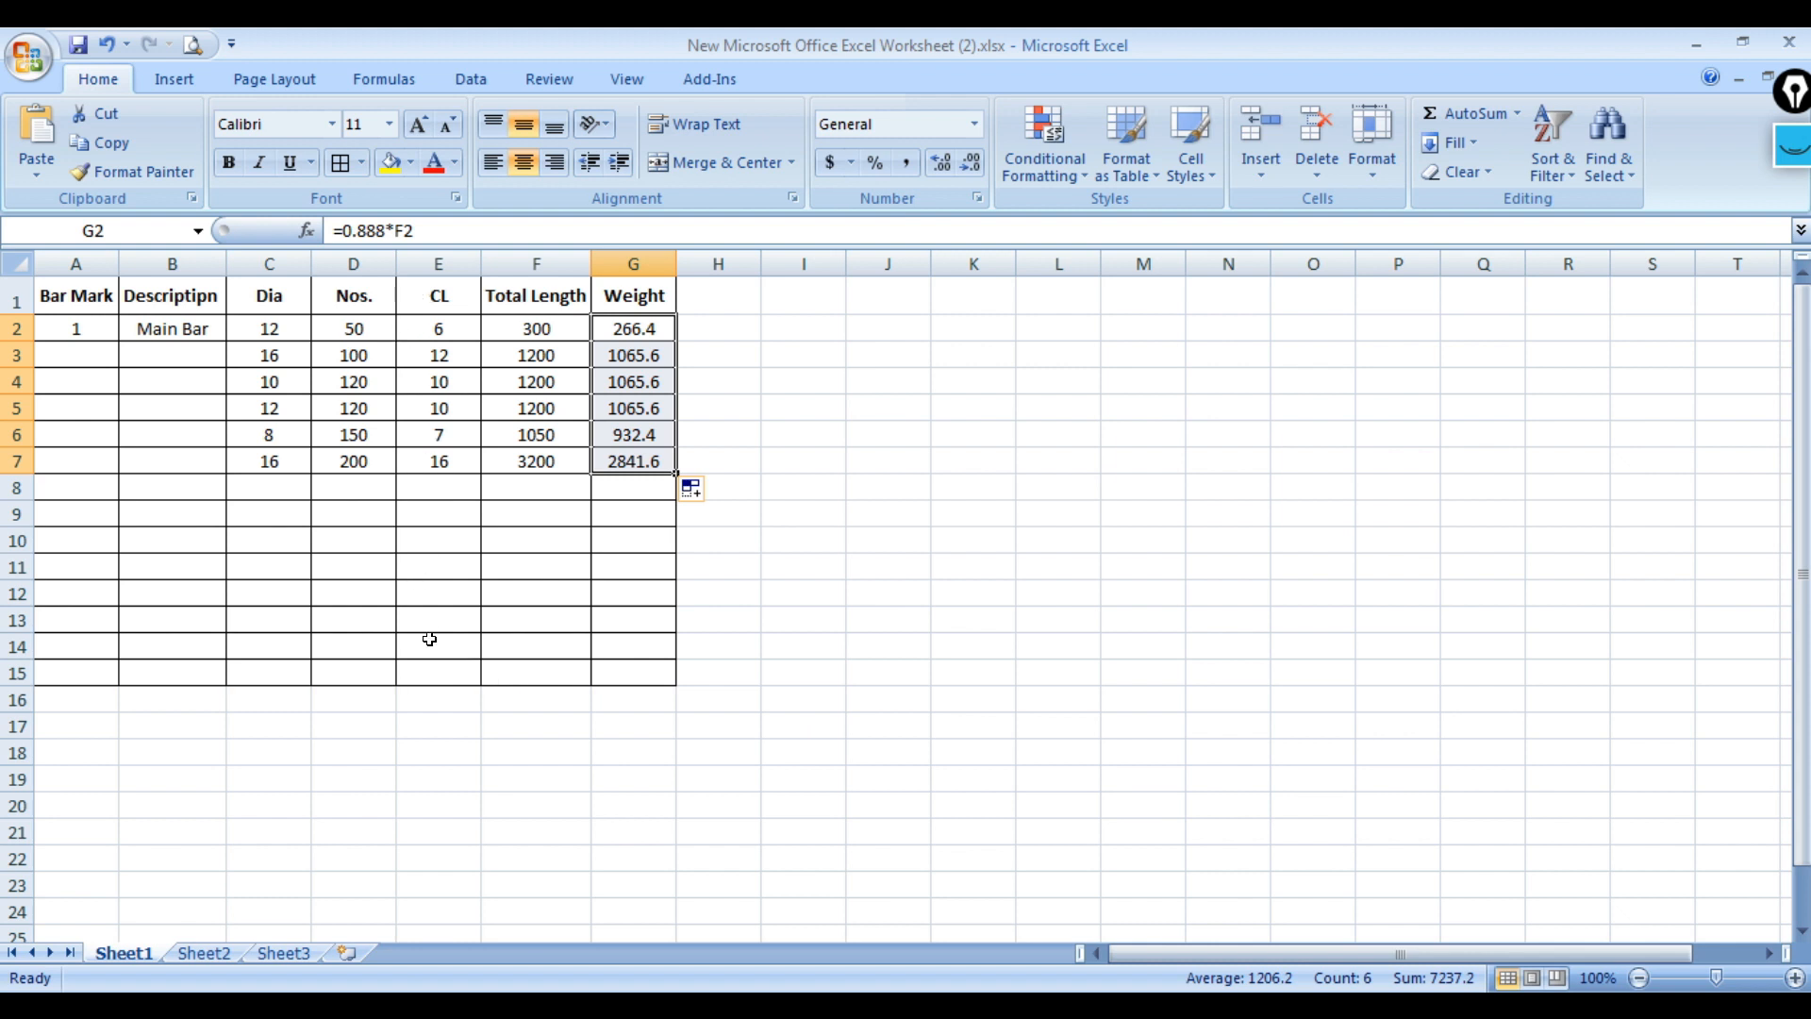
Label the table's last row with "Total -" in E15.
{"action": "left_click", "coordinate": [438, 676]}
{"action": "type", "text": "Tot"}
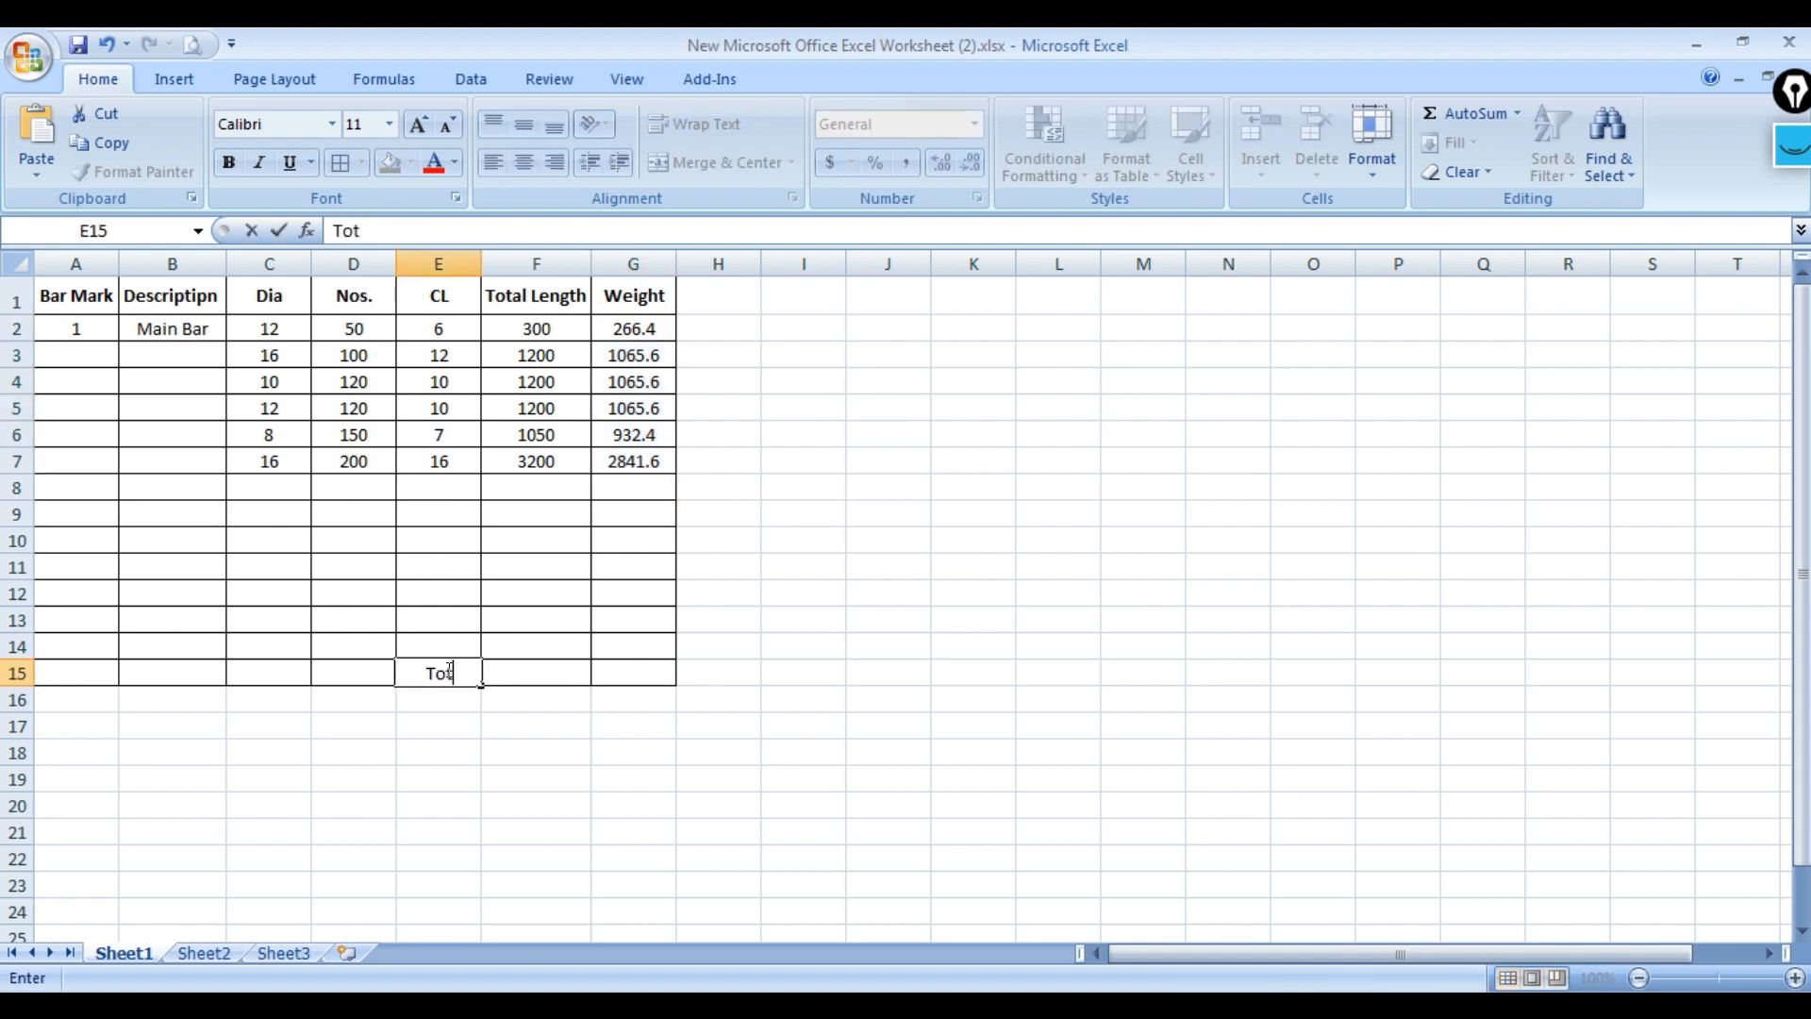
{"action": "type", "text": "al -`"}
{"action": "key", "text": "BackSpace"}
{"action": "key", "text": "Tab"}
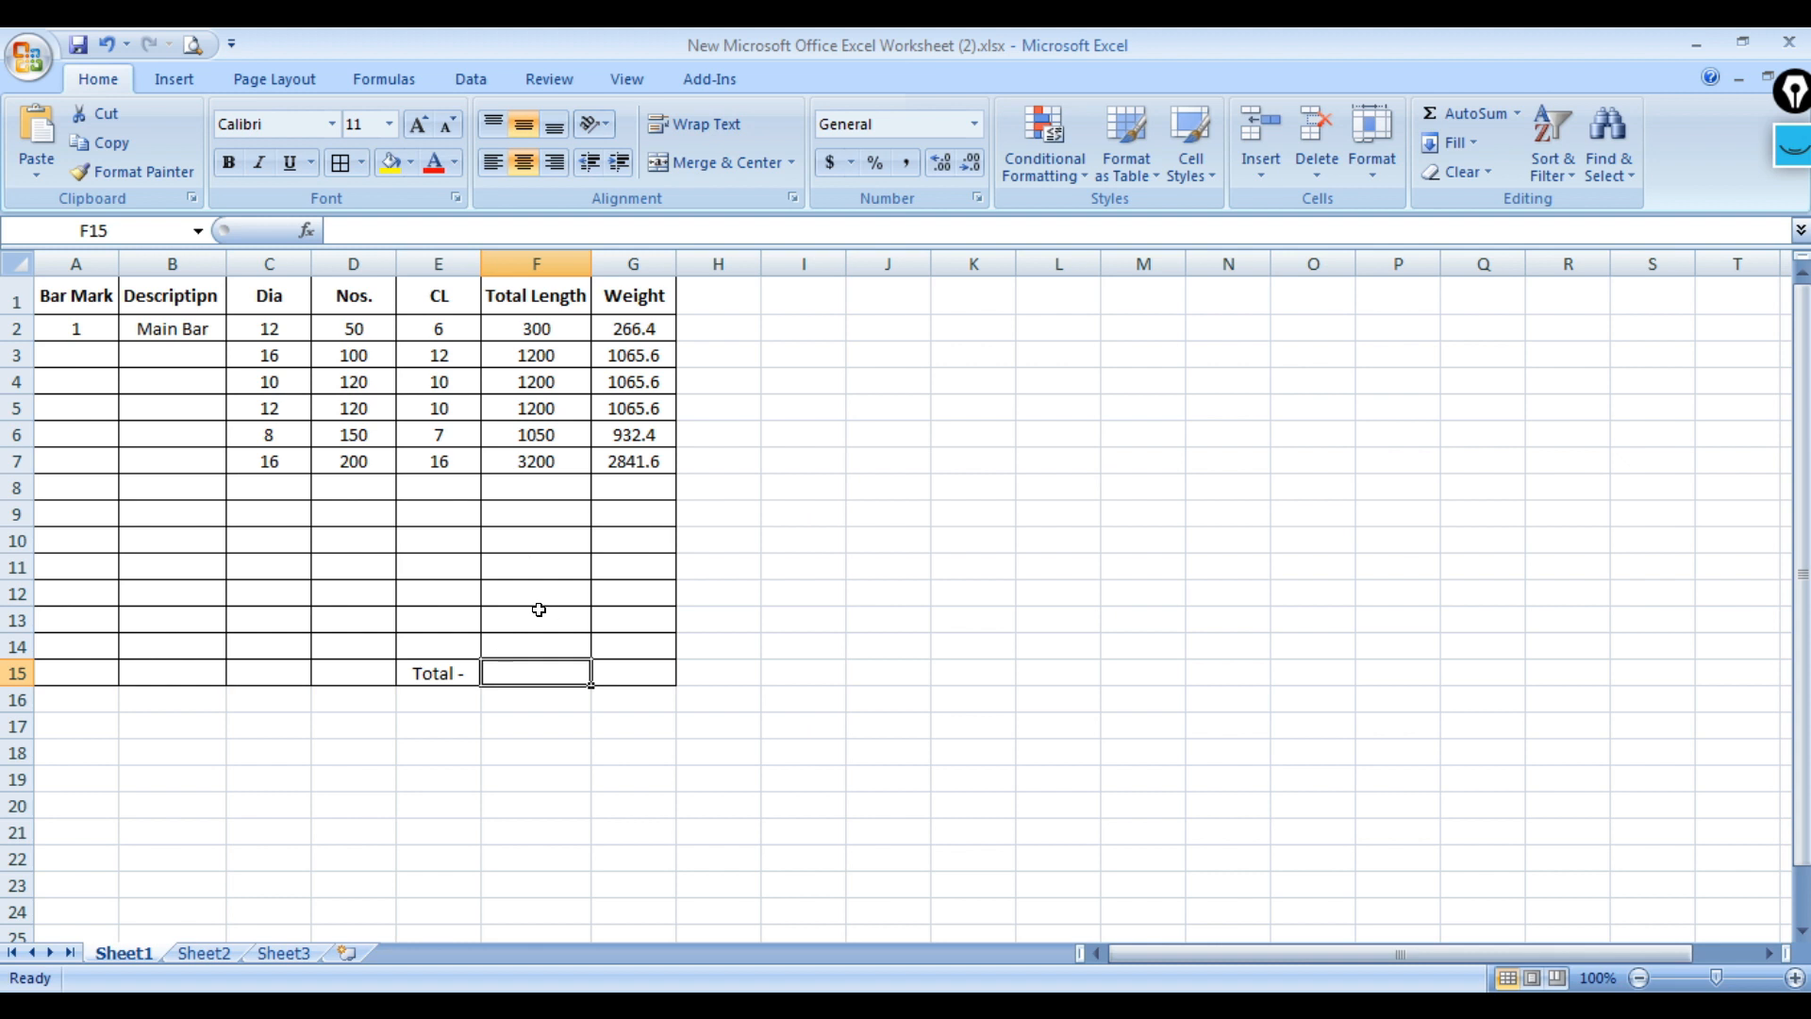
Sum the Total Length column in F15 with the formula +SUM(F2:F14).
{"action": "type", "text": "+"}
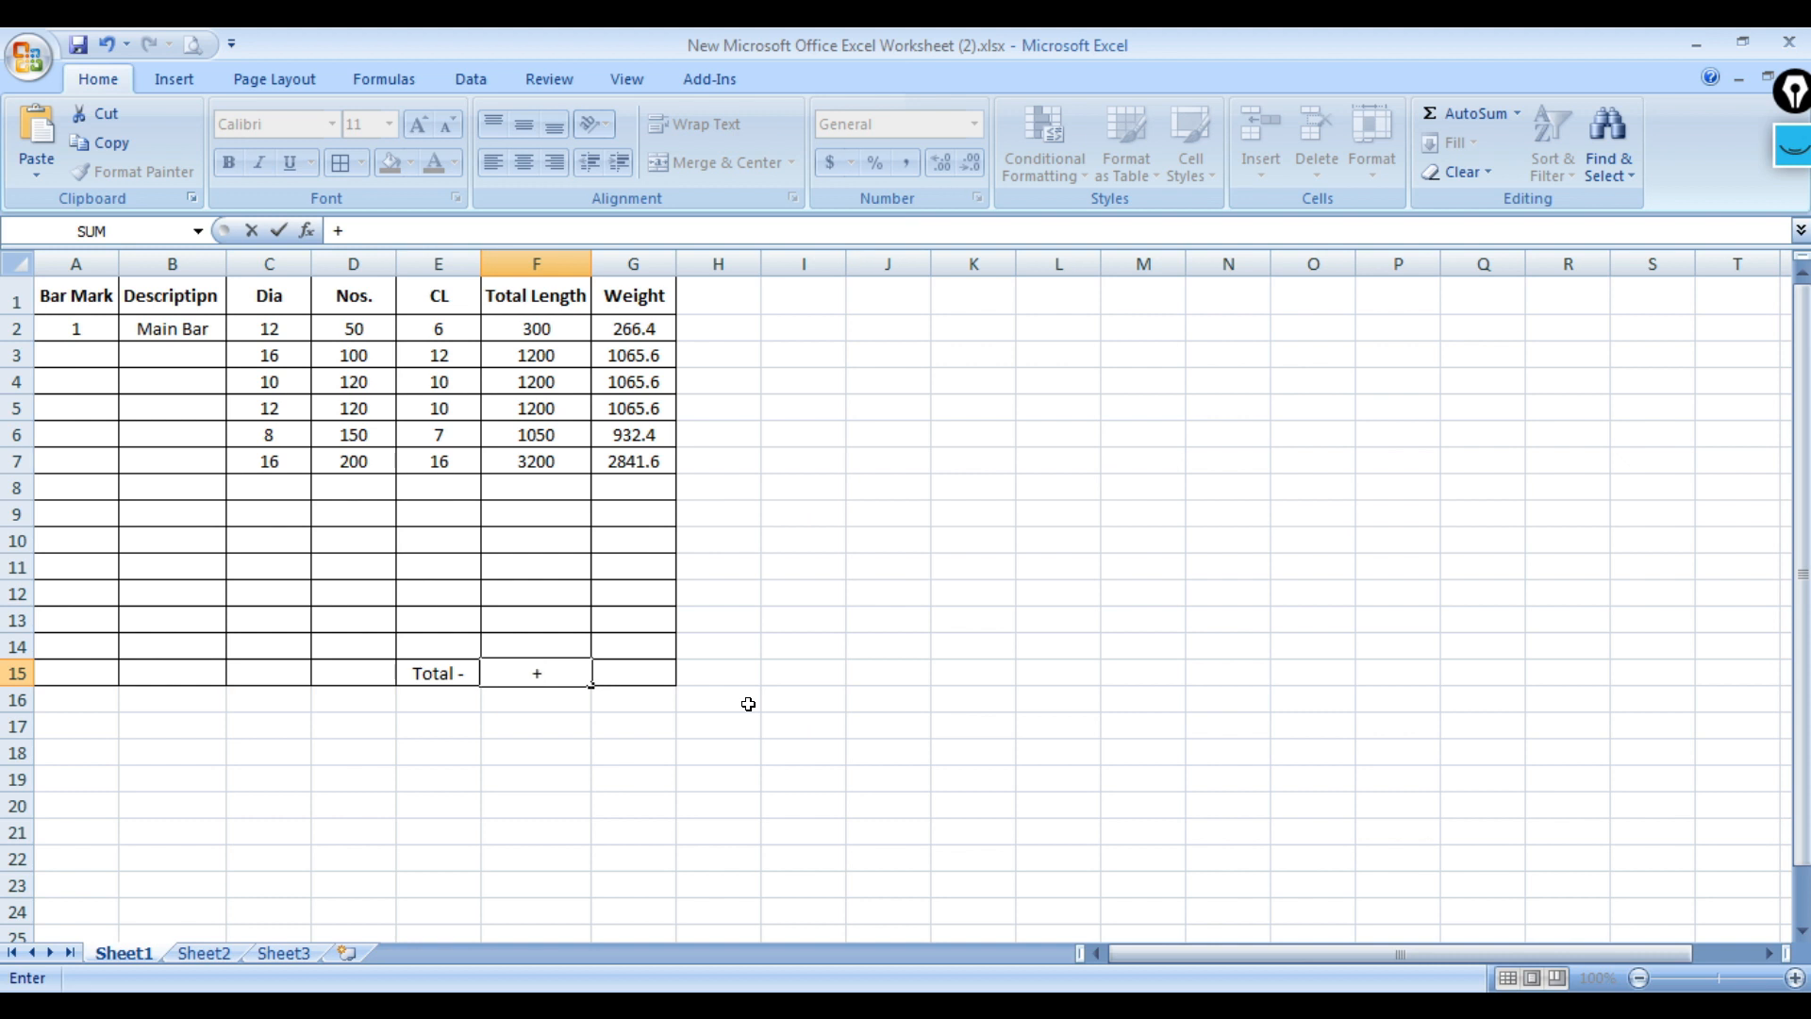
{"action": "key", "text": "Escape"}
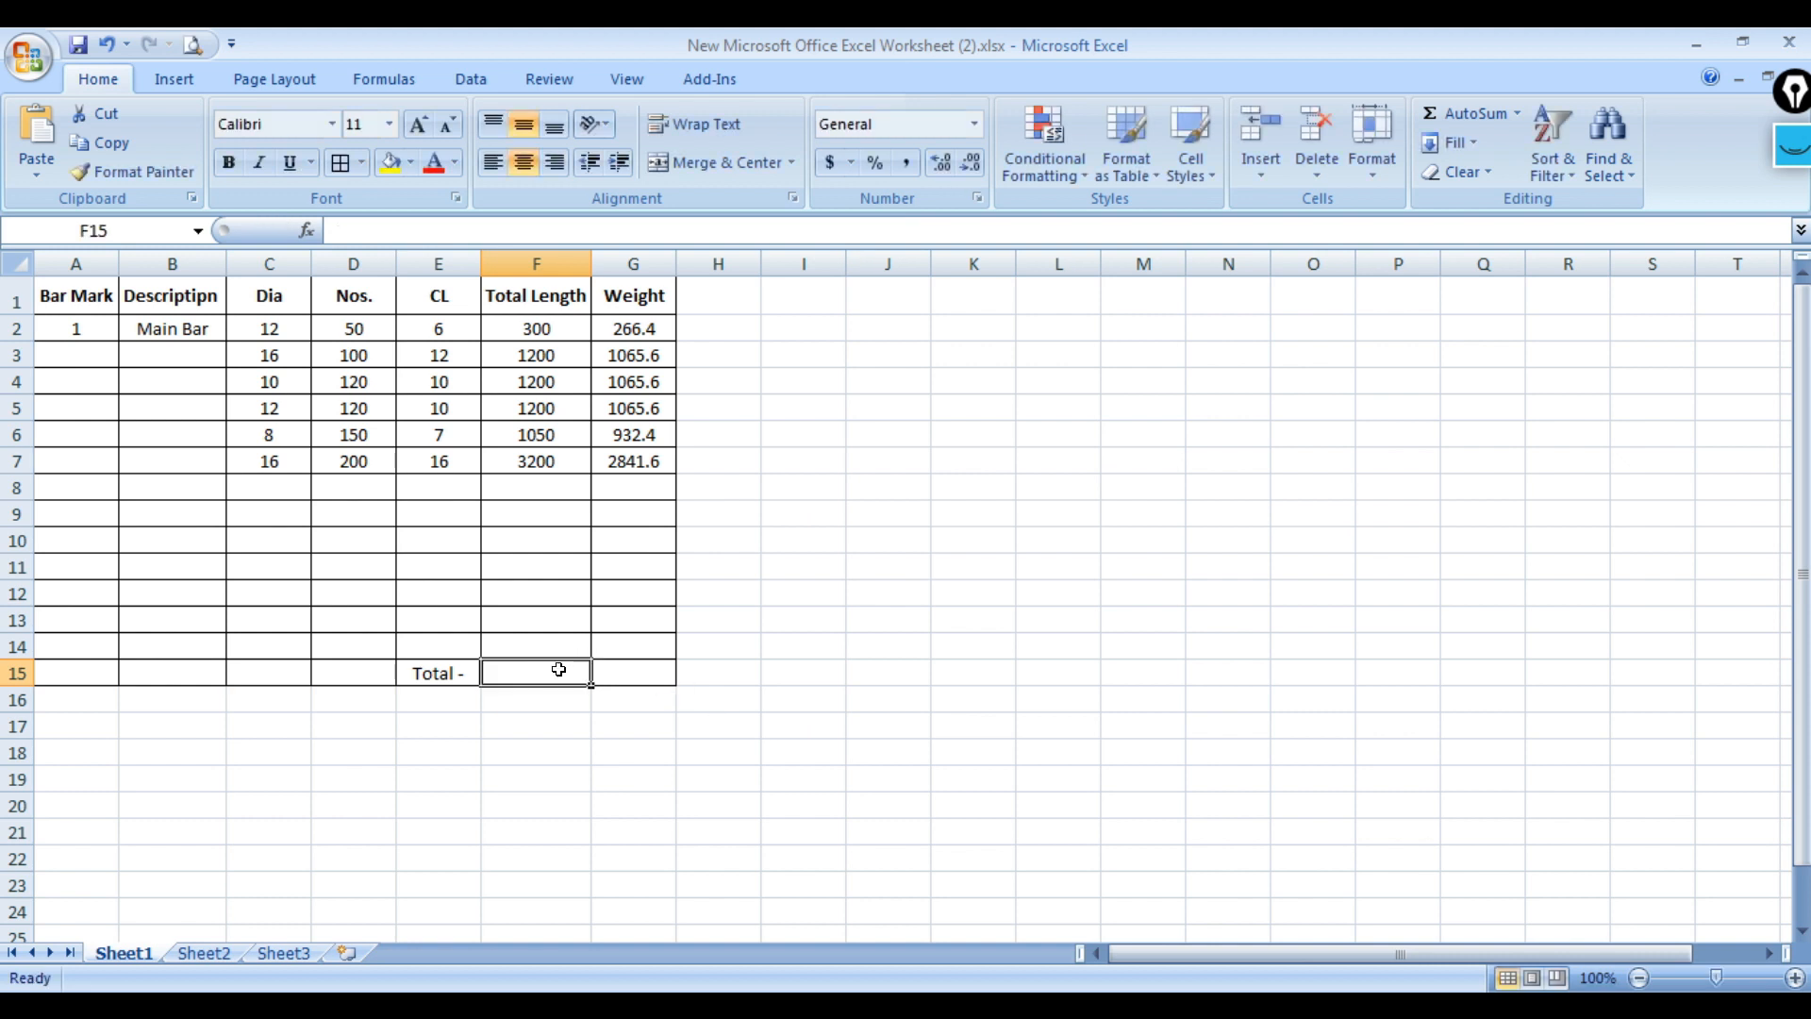
{"action": "type", "text": "+"}
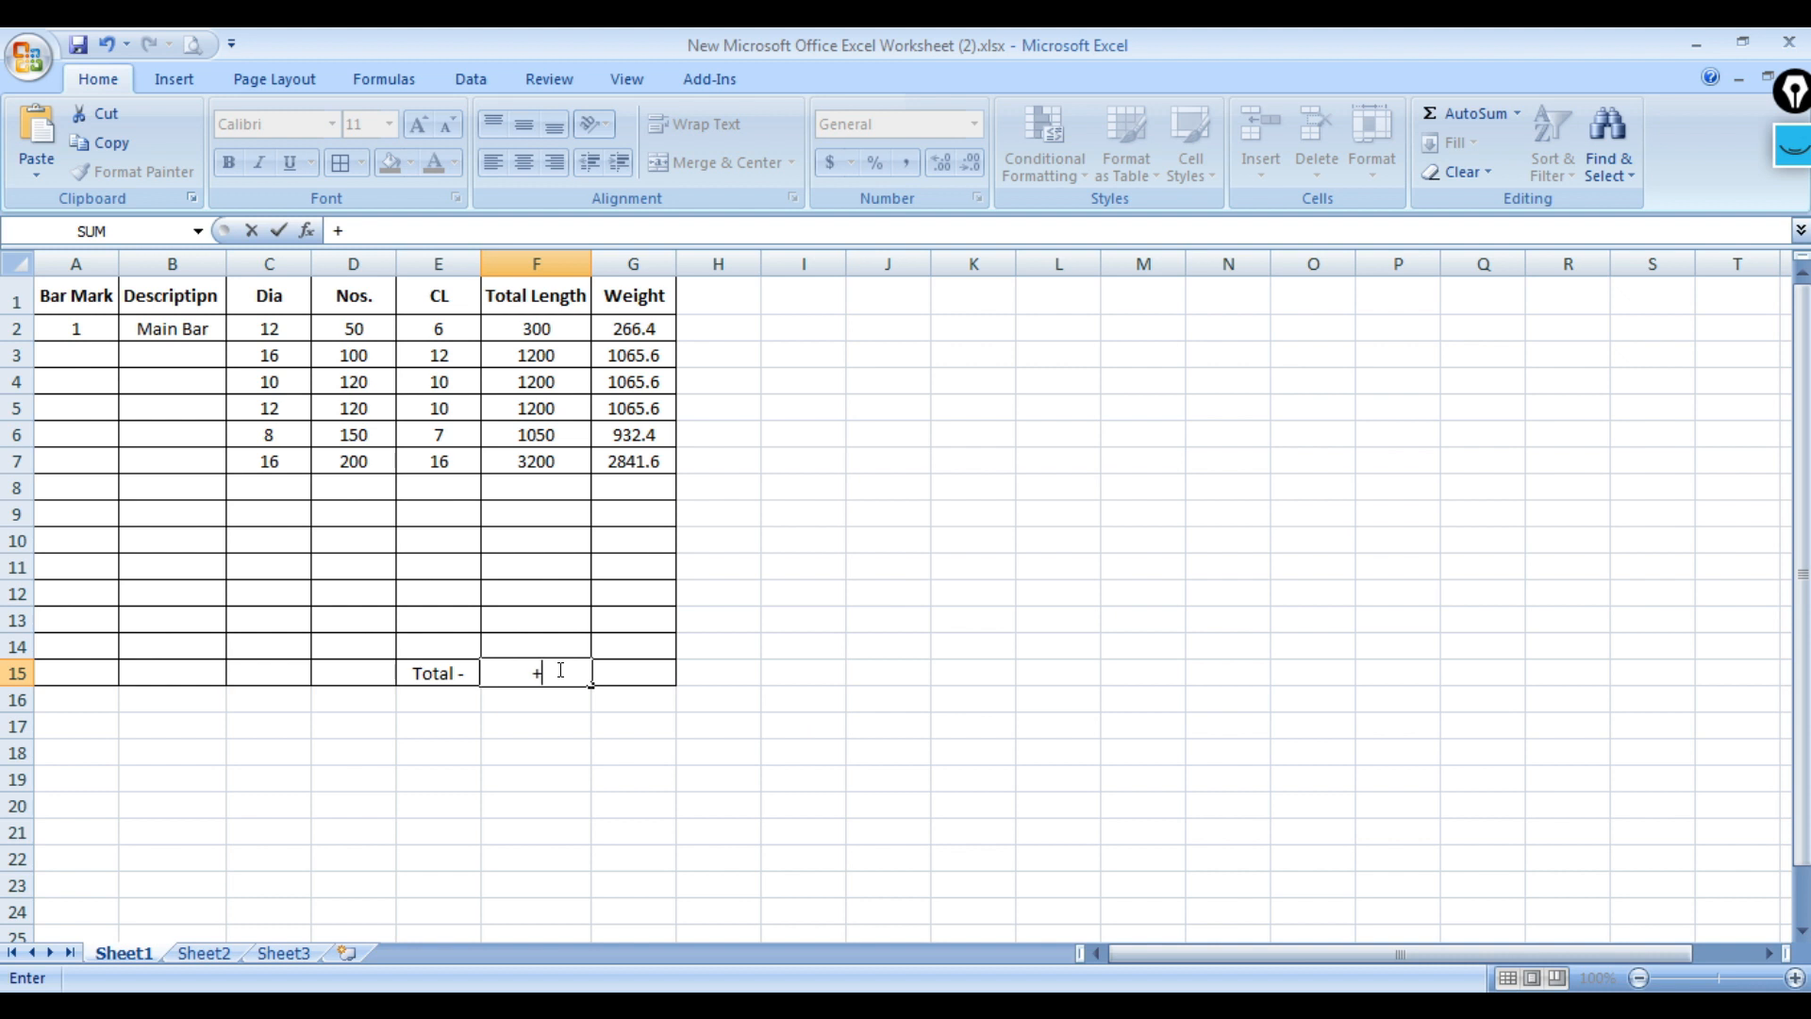
{"action": "type", "text": "sum"}
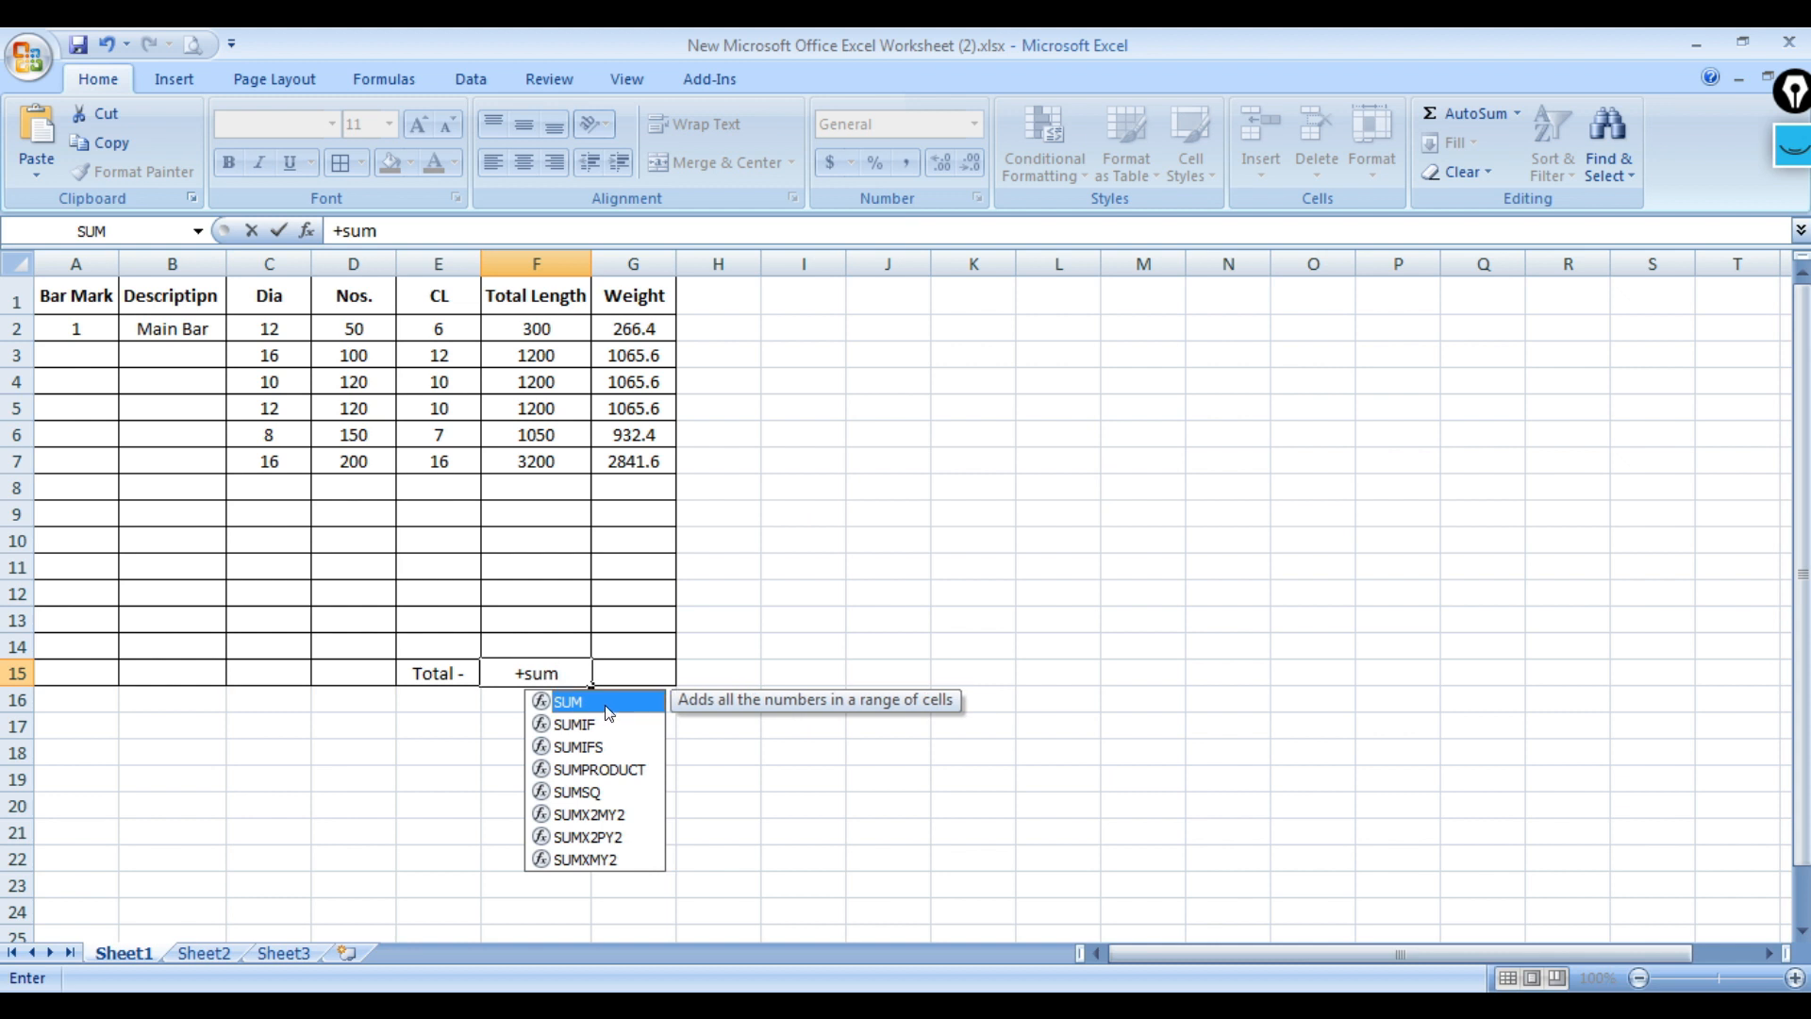
{"action": "double_click", "coordinate": [602, 705]}
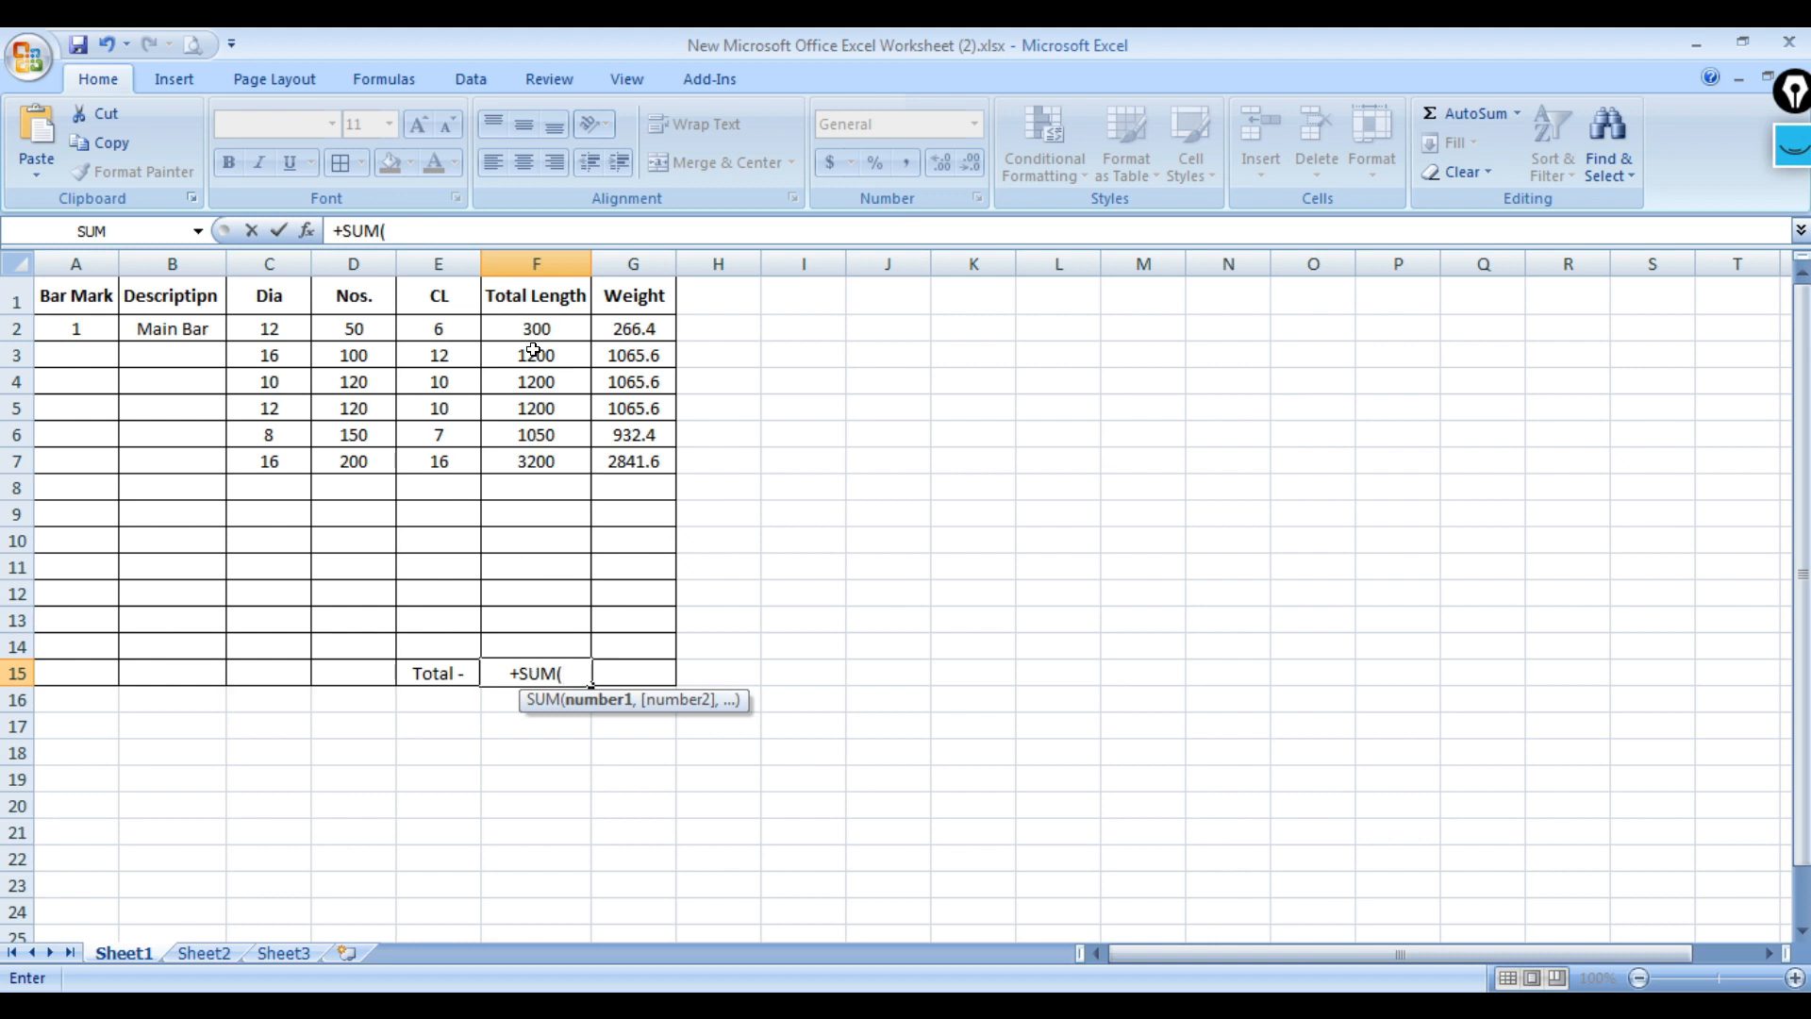
{"action": "left_click_drag", "start_coordinate": [542, 325], "coordinate": [554, 644]}
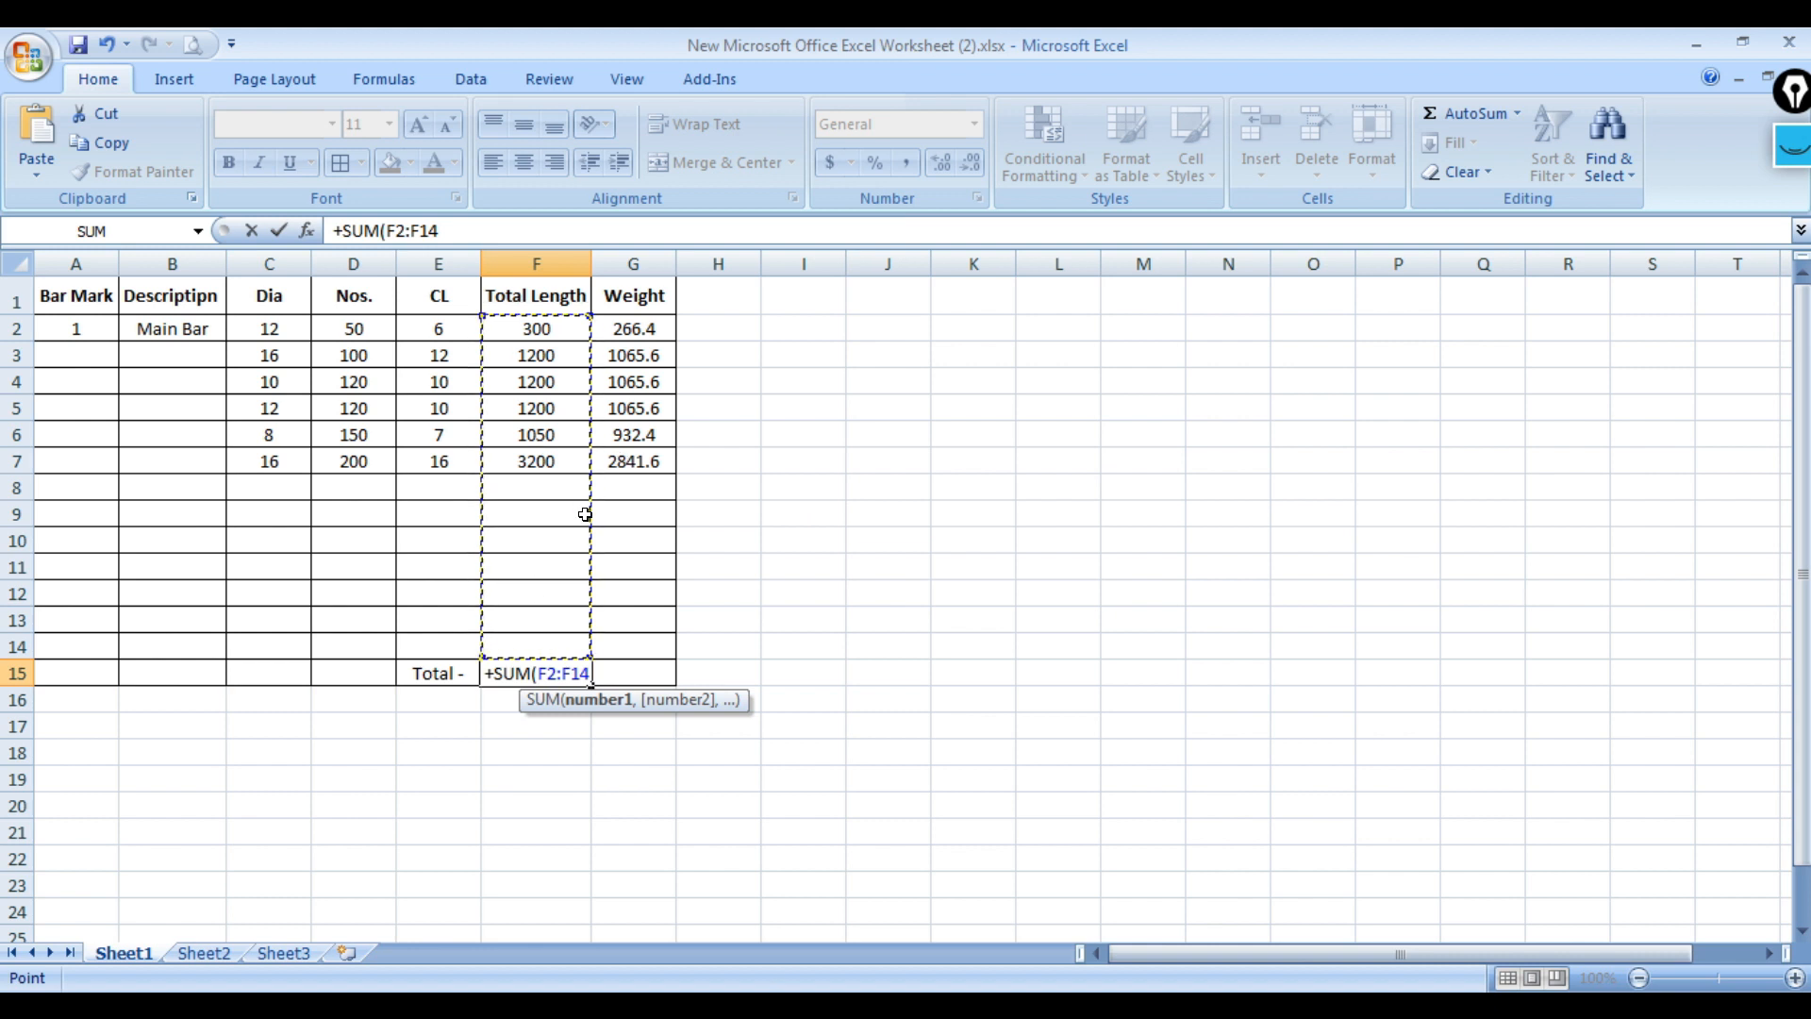
{"action": "type", "text": ")"}
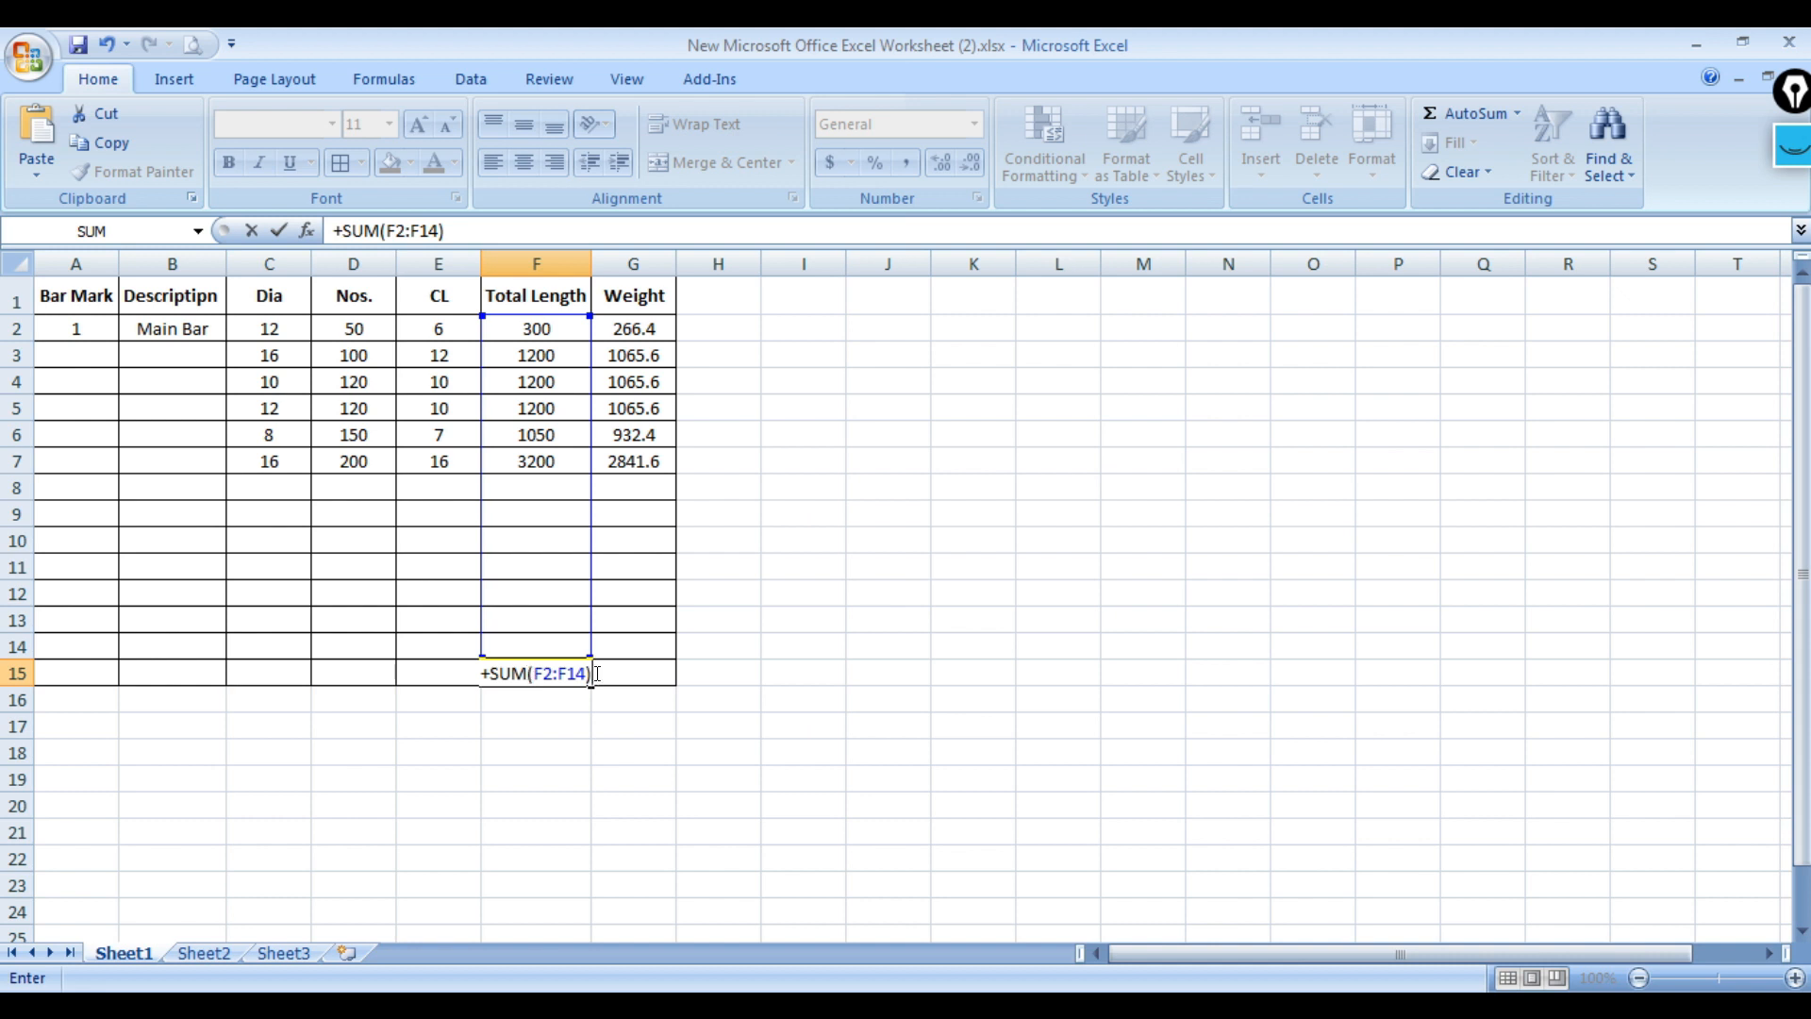
{"action": "key", "text": "Return"}
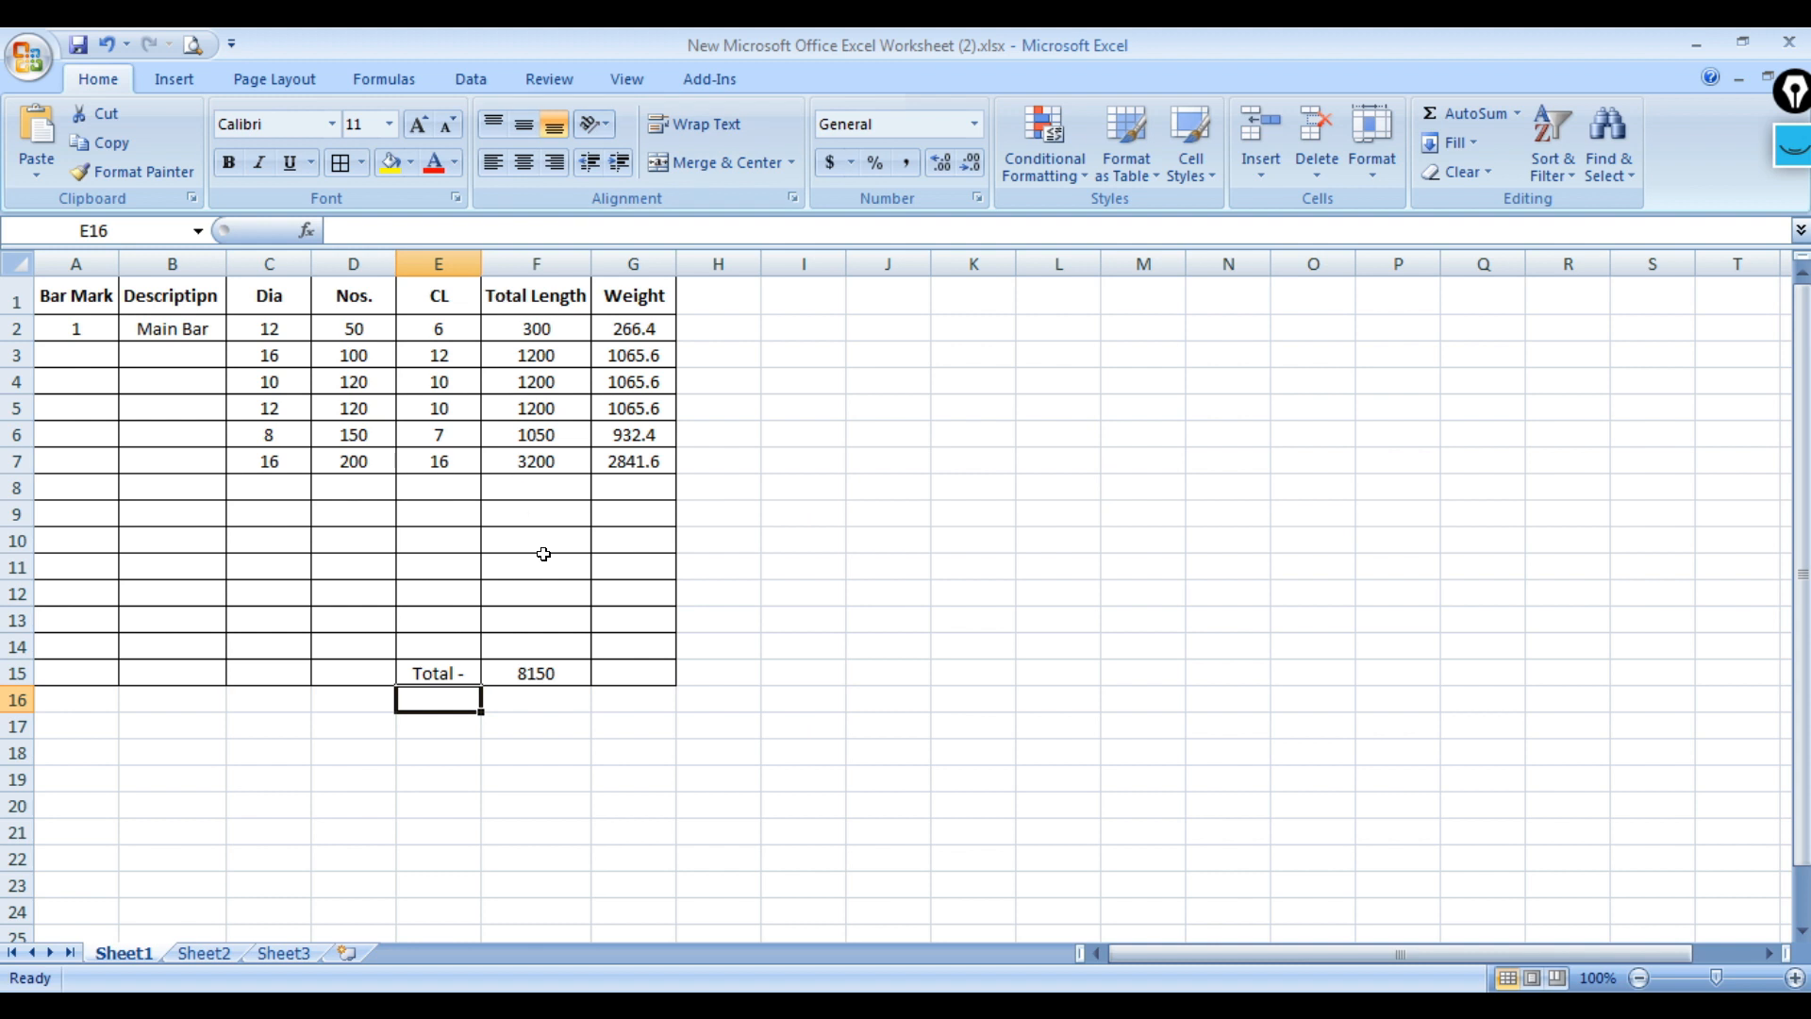
Copy the Total Length sum formula from F15 across to G15 to total the Weight column.
{"action": "left_click", "coordinate": [625, 676]}
{"action": "left_click", "coordinate": [547, 673]}
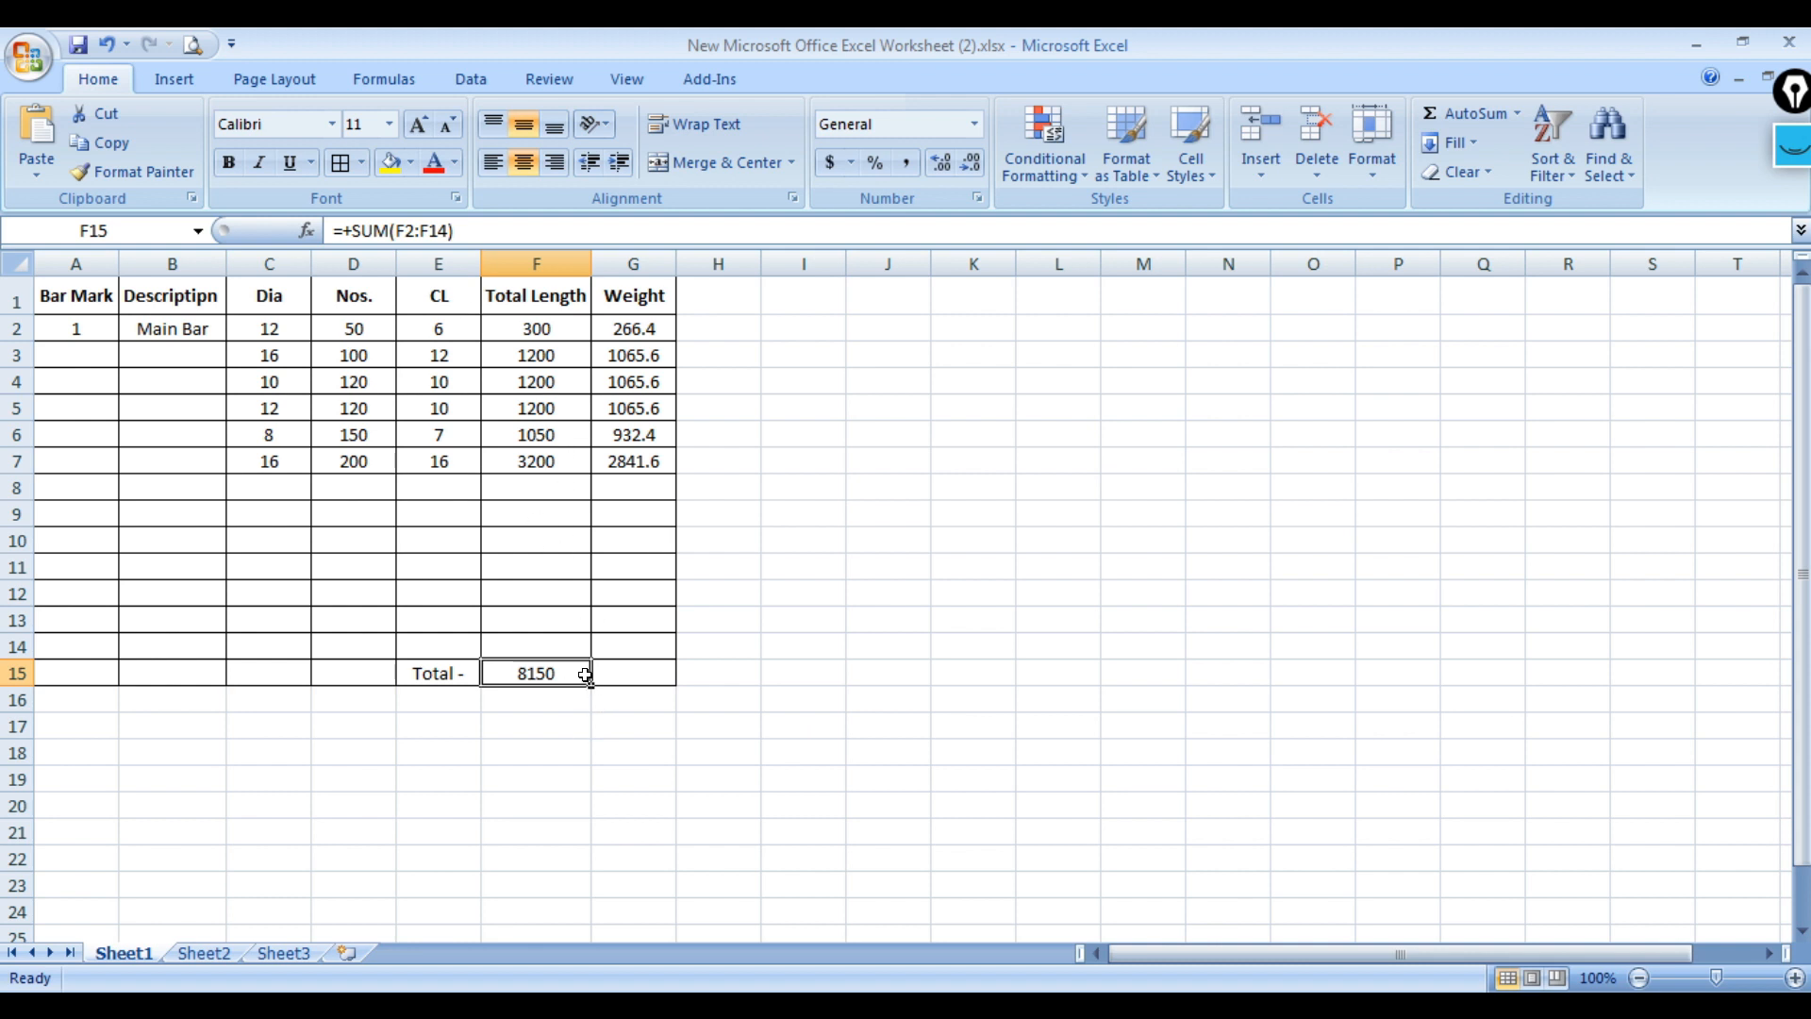
{"action": "left_click_drag", "start_coordinate": [601, 684], "coordinate": [665, 681]}
{"action": "left_click", "coordinate": [630, 675]}
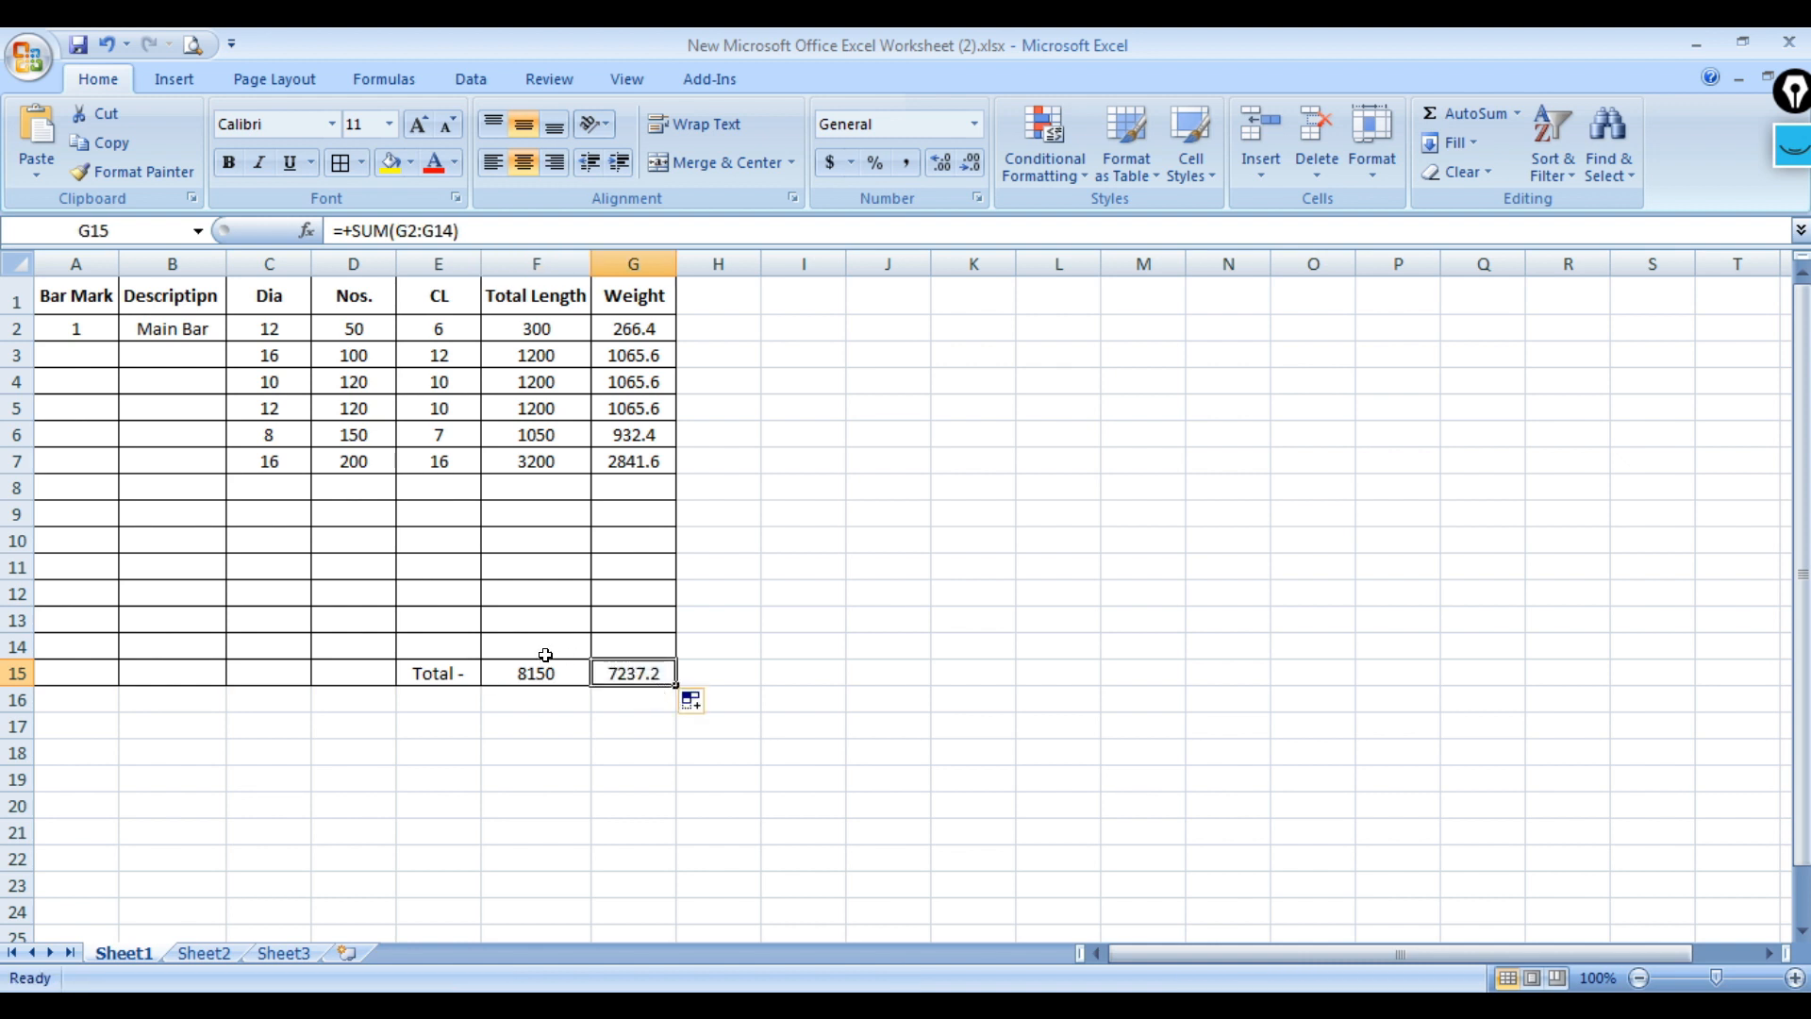
Review the sum formulas in row 15, the Weight formulas in G2 and G3, and row 2's Nos. and CL entries.
{"action": "left_click", "coordinate": [557, 672]}
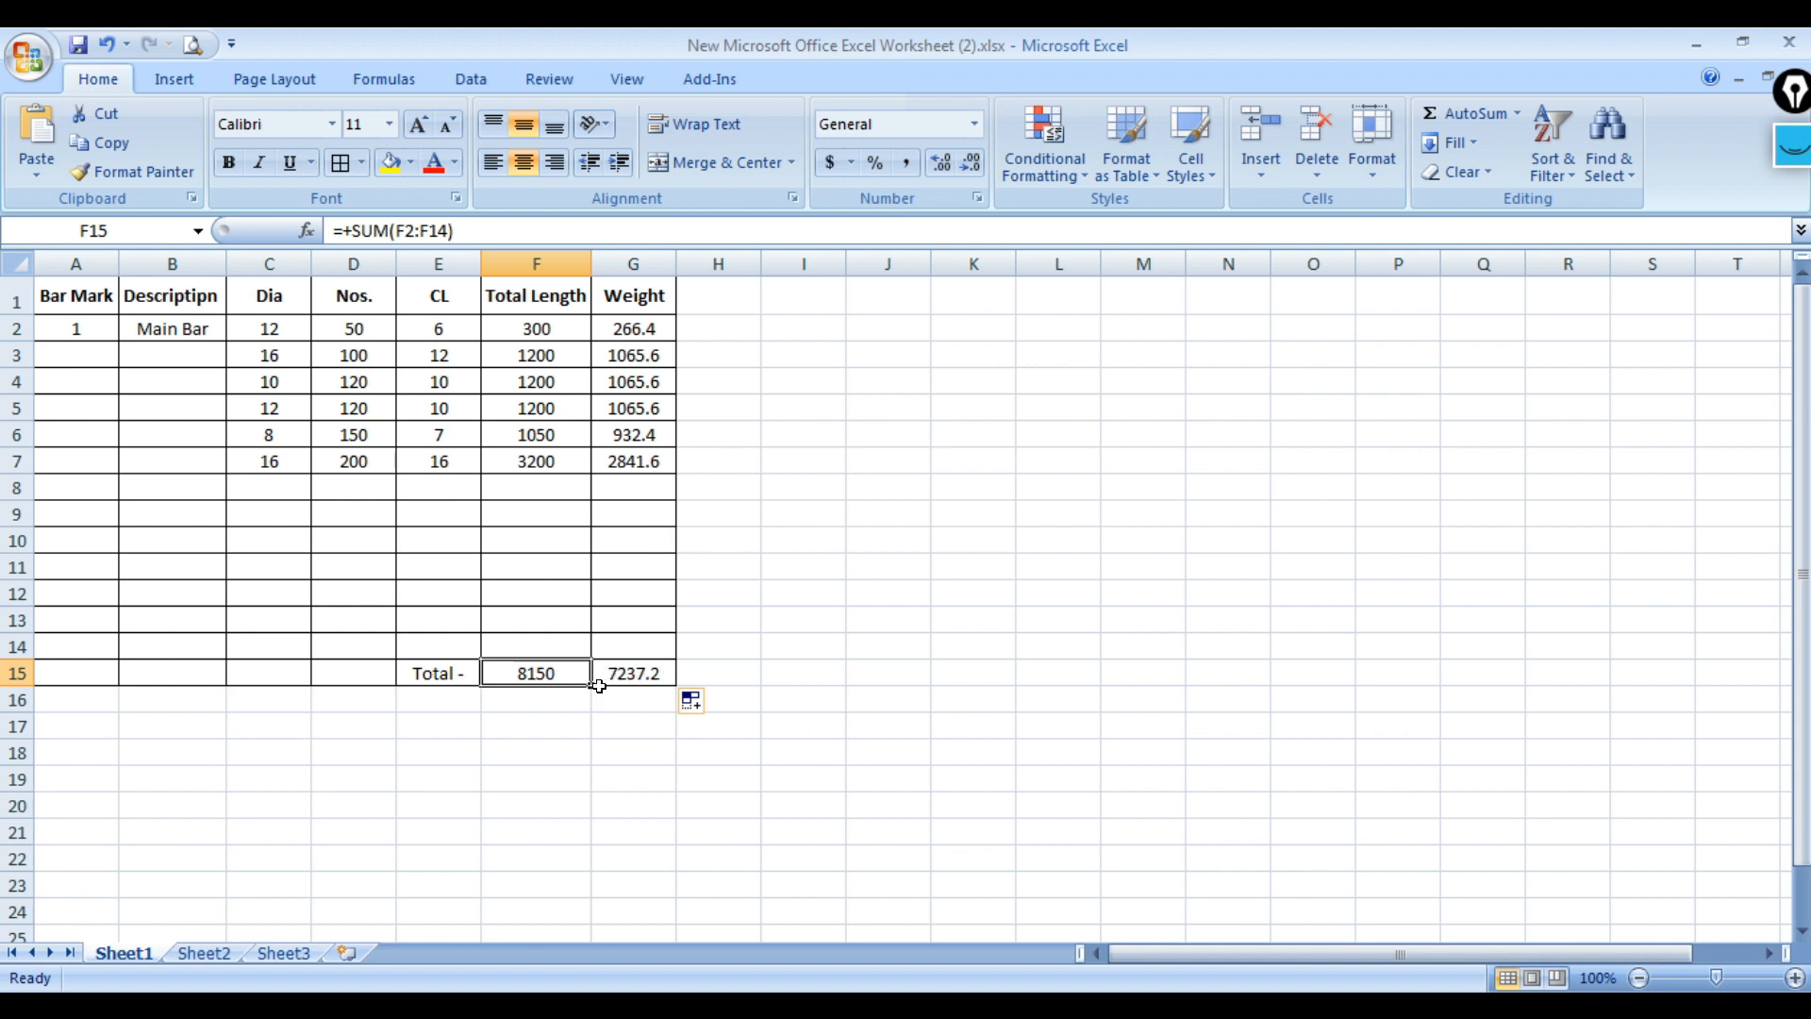
{"action": "left_click", "coordinate": [632, 335]}
{"action": "left_click", "coordinate": [635, 351]}
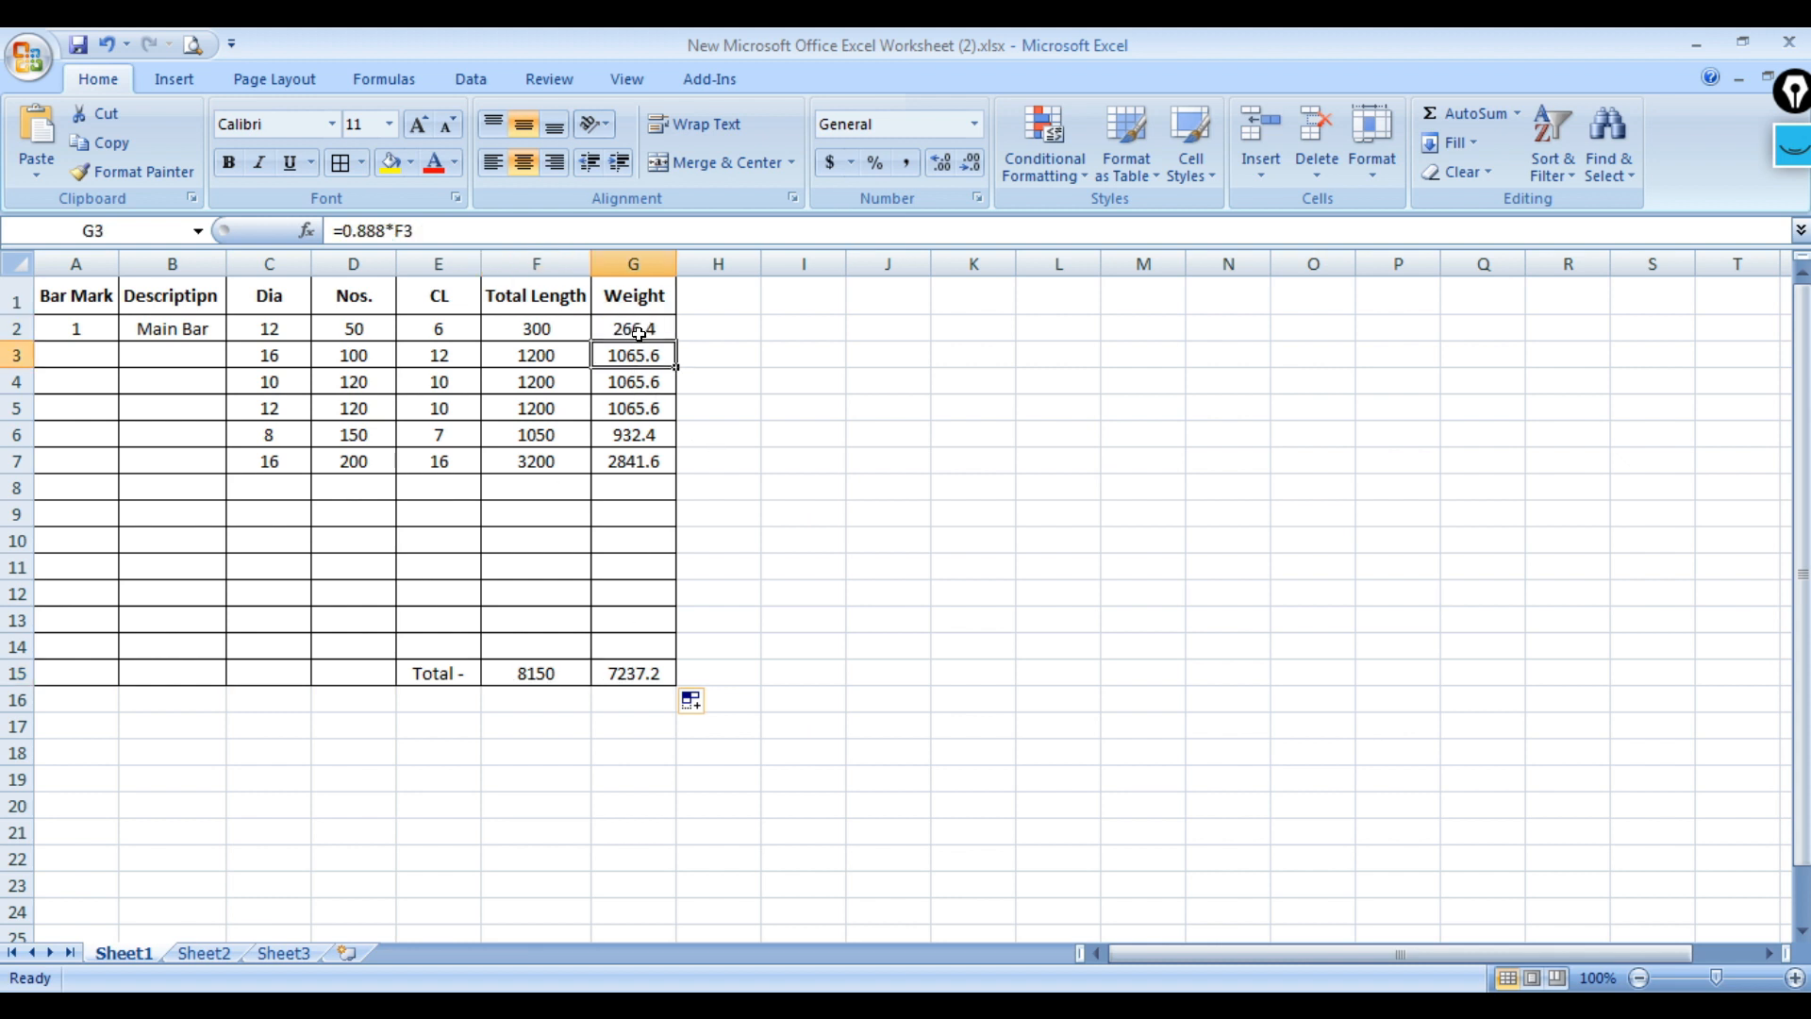
{"action": "left_click", "coordinate": [631, 670]}
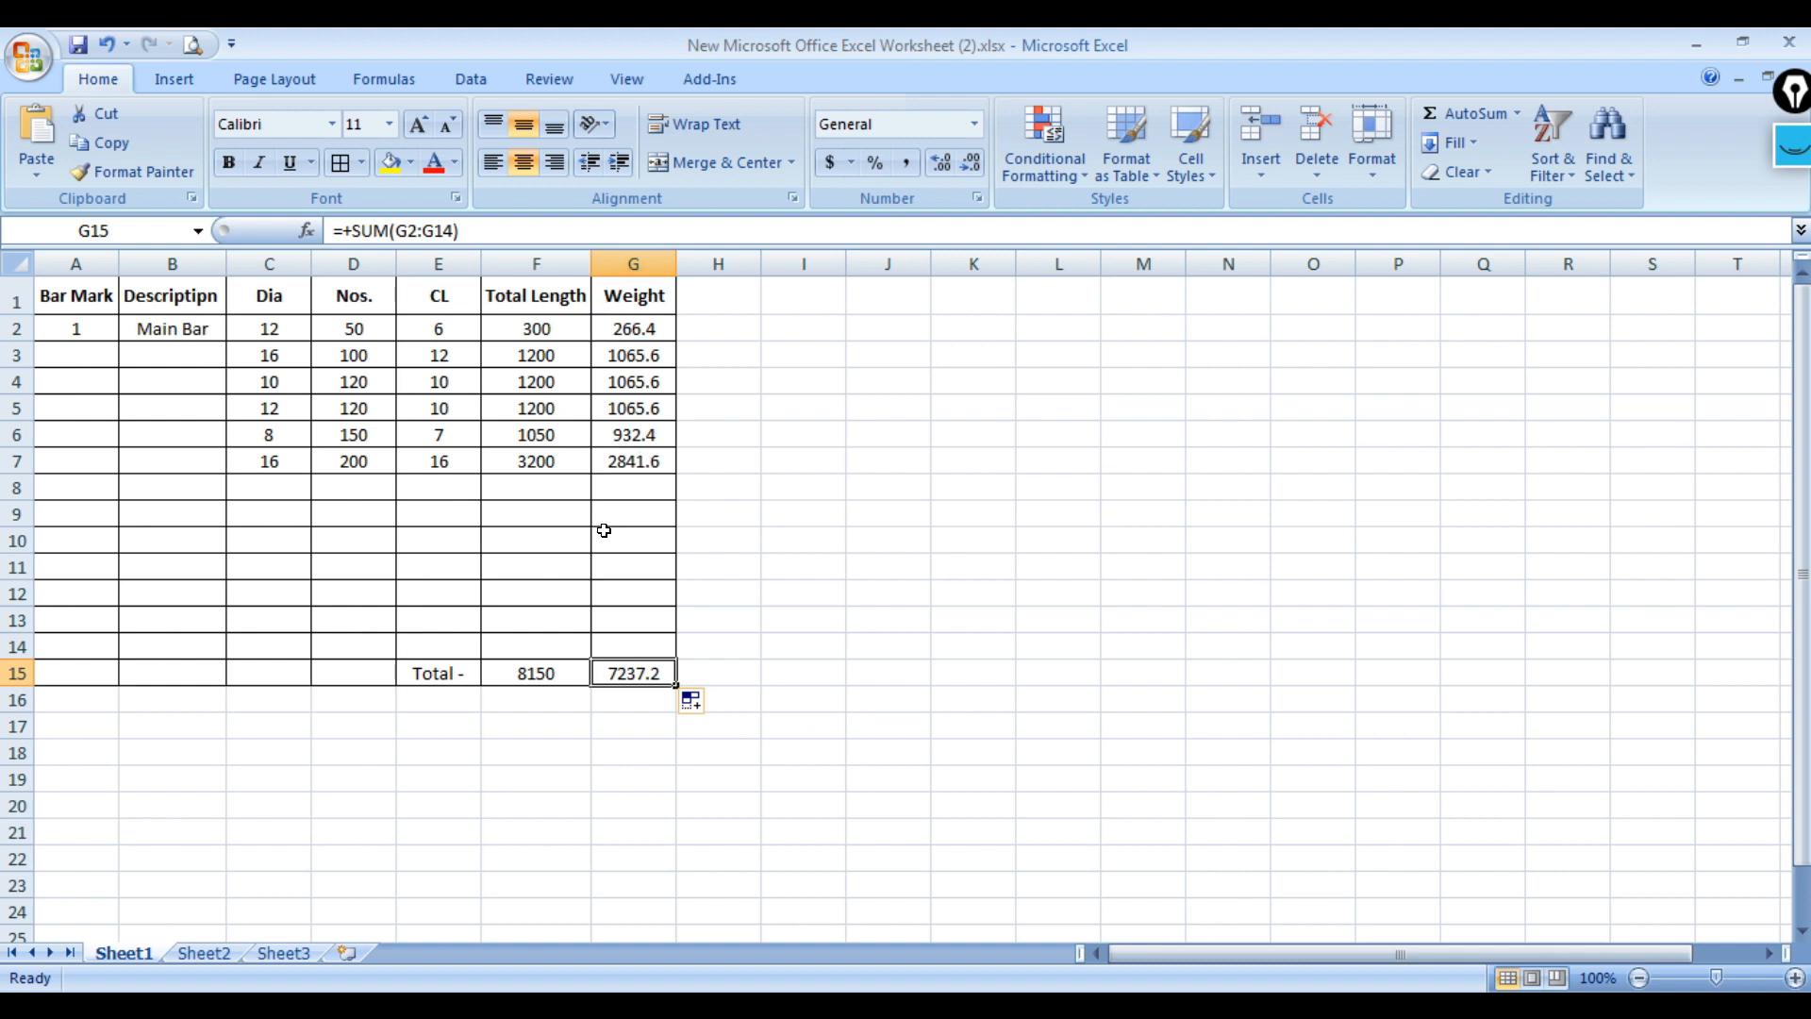
{"action": "left_click", "coordinate": [641, 328]}
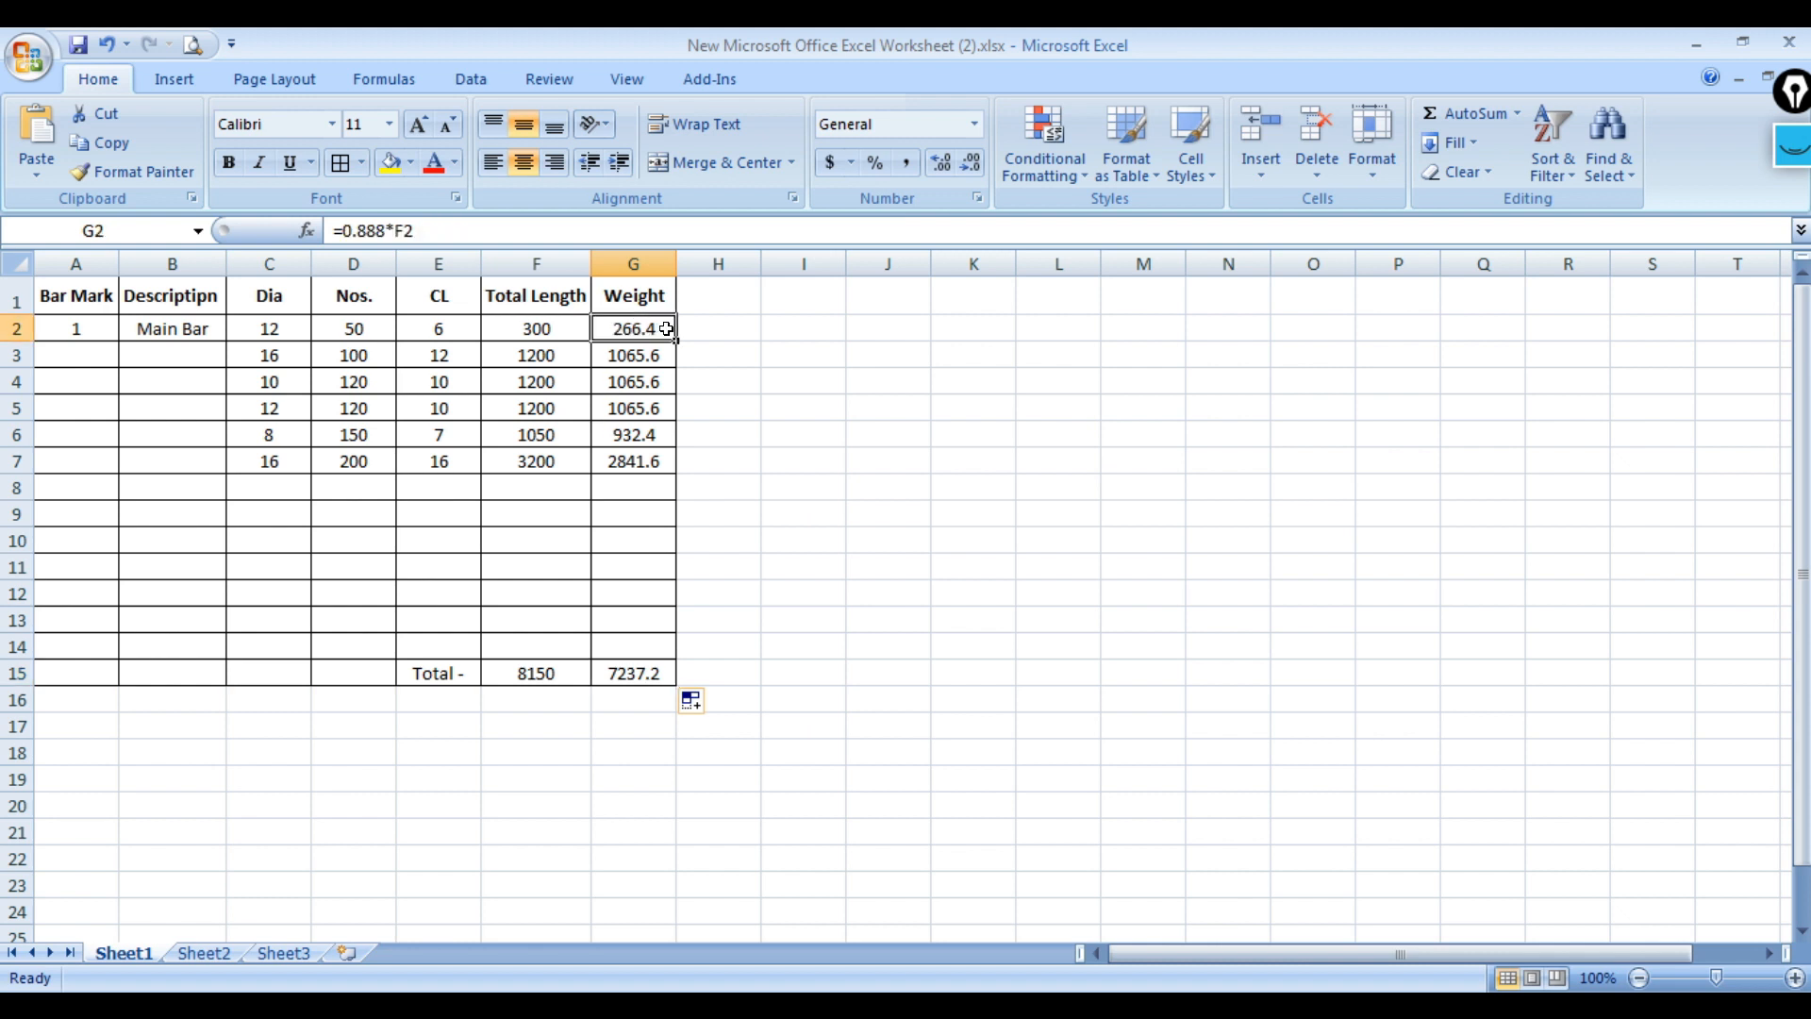
{"action": "left_click", "coordinate": [439, 322]}
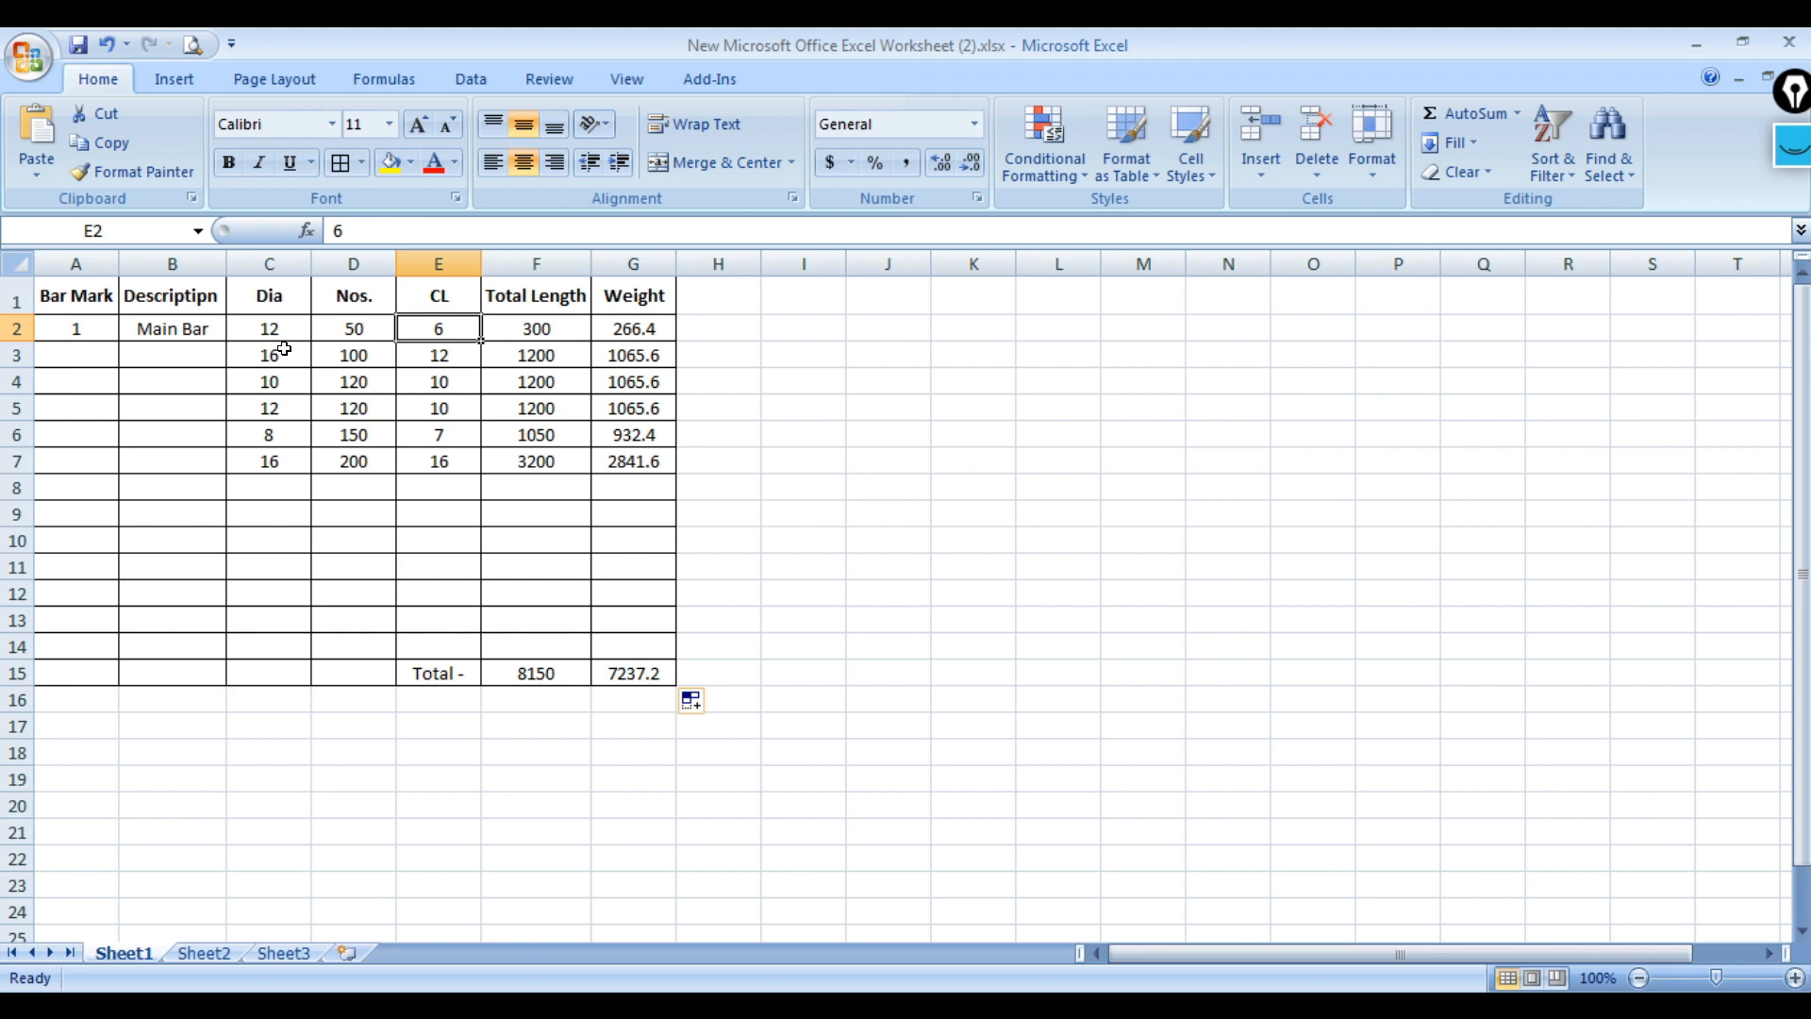
{"action": "left_click", "coordinate": [358, 323]}
{"action": "left_click", "coordinate": [407, 330]}
Copy the Total Length formula from F2 down into F3 and check its cell references.
{"action": "left_click", "coordinate": [558, 330]}
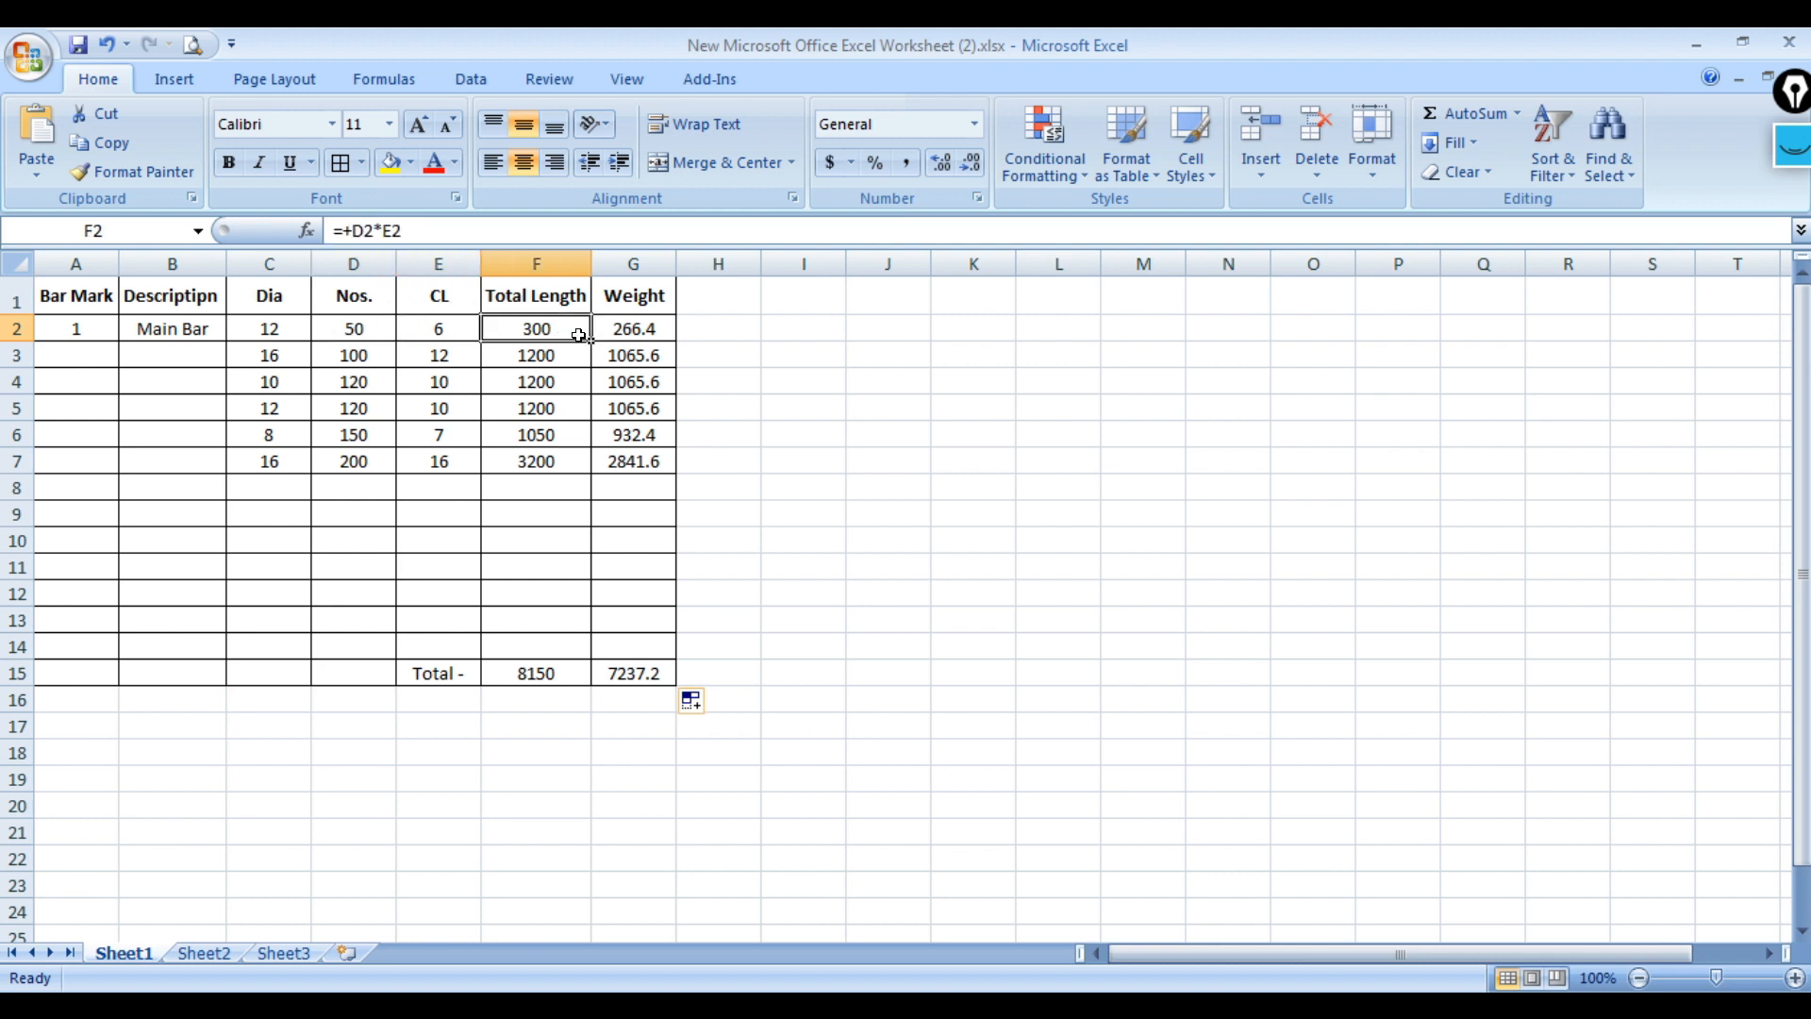
{"action": "left_click_drag", "start_coordinate": [592, 339], "coordinate": [591, 366]}
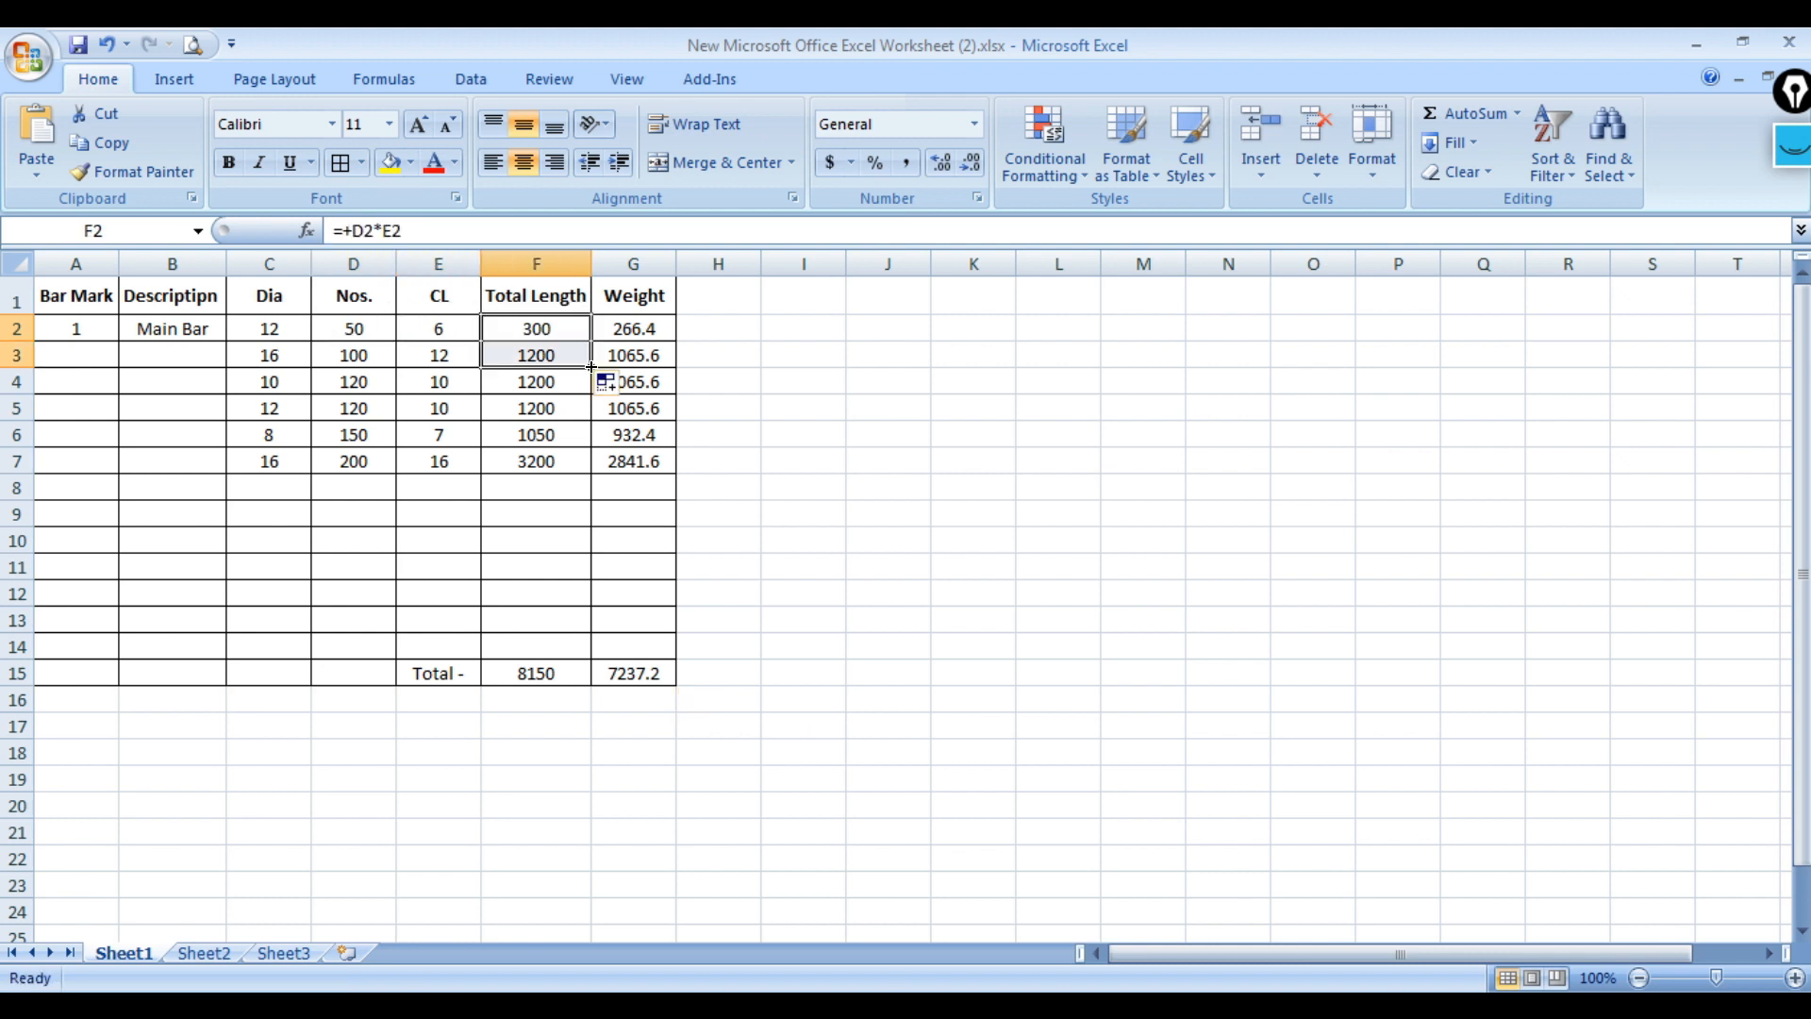
{"action": "left_click", "coordinate": [485, 359]}
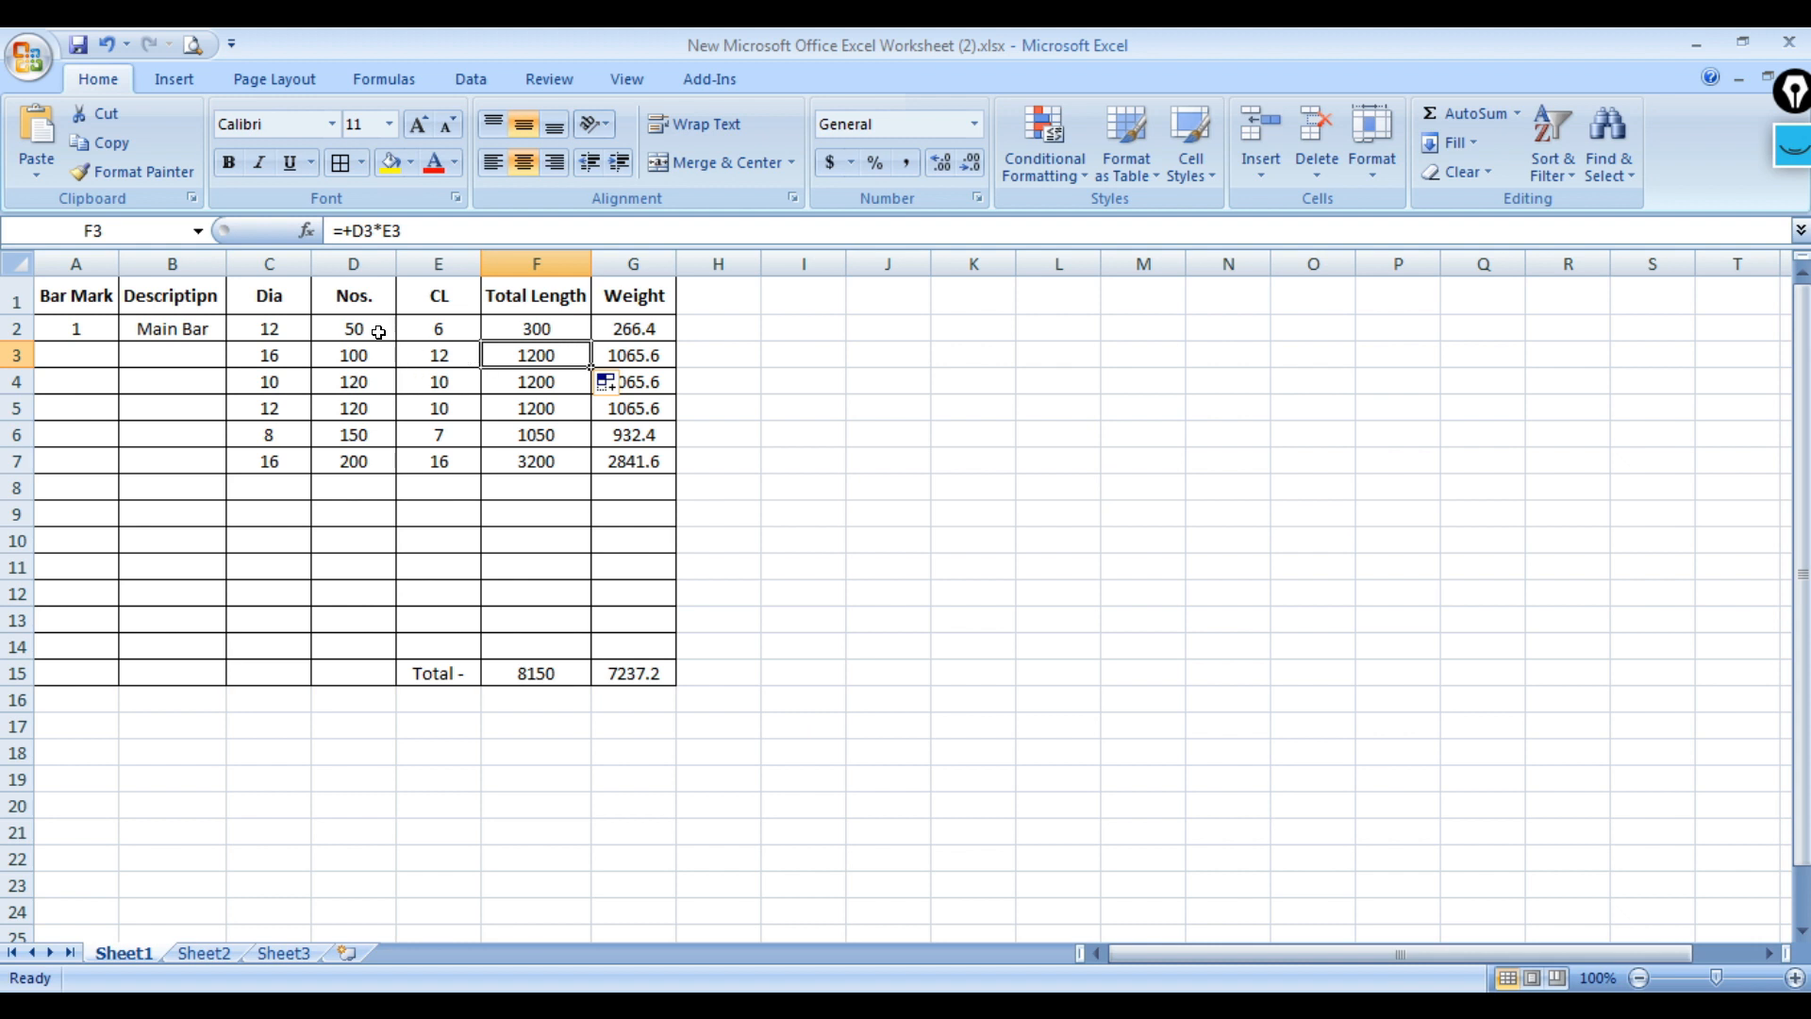
Compare the Total Length formulas in F2 and F3 with the Nos. and CL cells they multiply.
{"action": "left_click", "coordinate": [382, 330]}
{"action": "left_click", "coordinate": [441, 328]}
{"action": "left_click", "coordinate": [563, 323]}
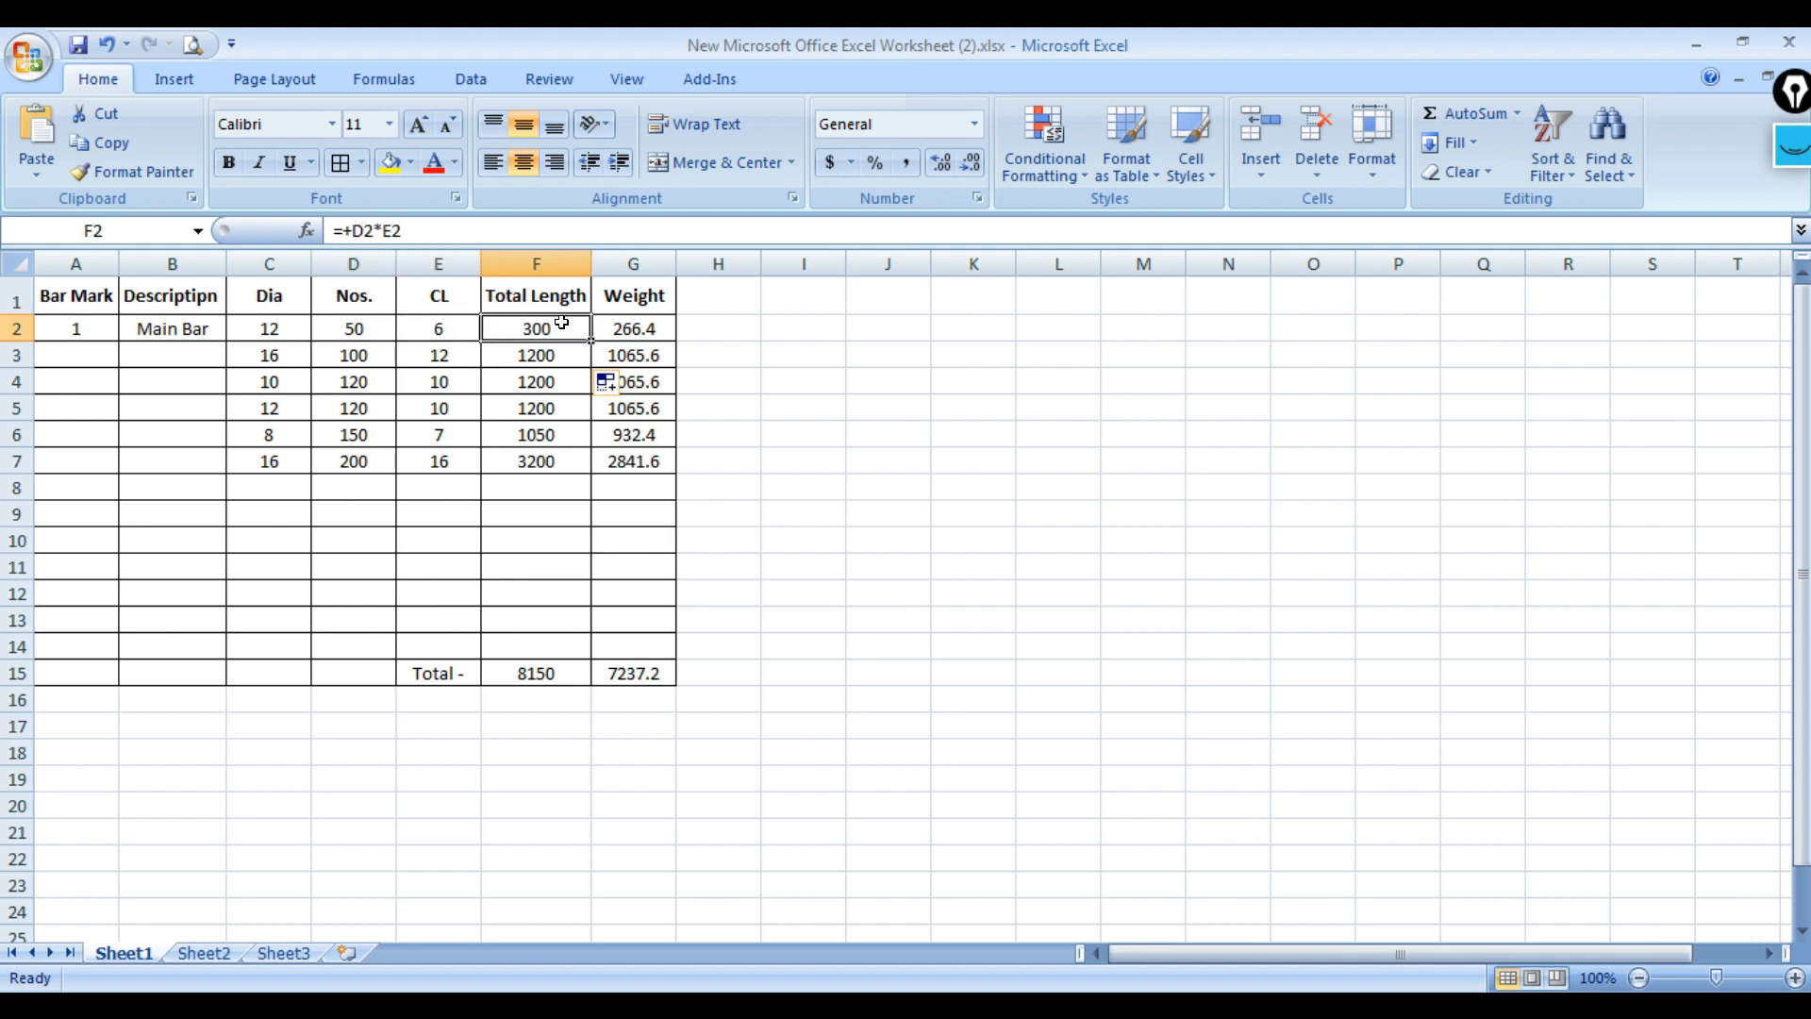
{"action": "left_click", "coordinate": [559, 361]}
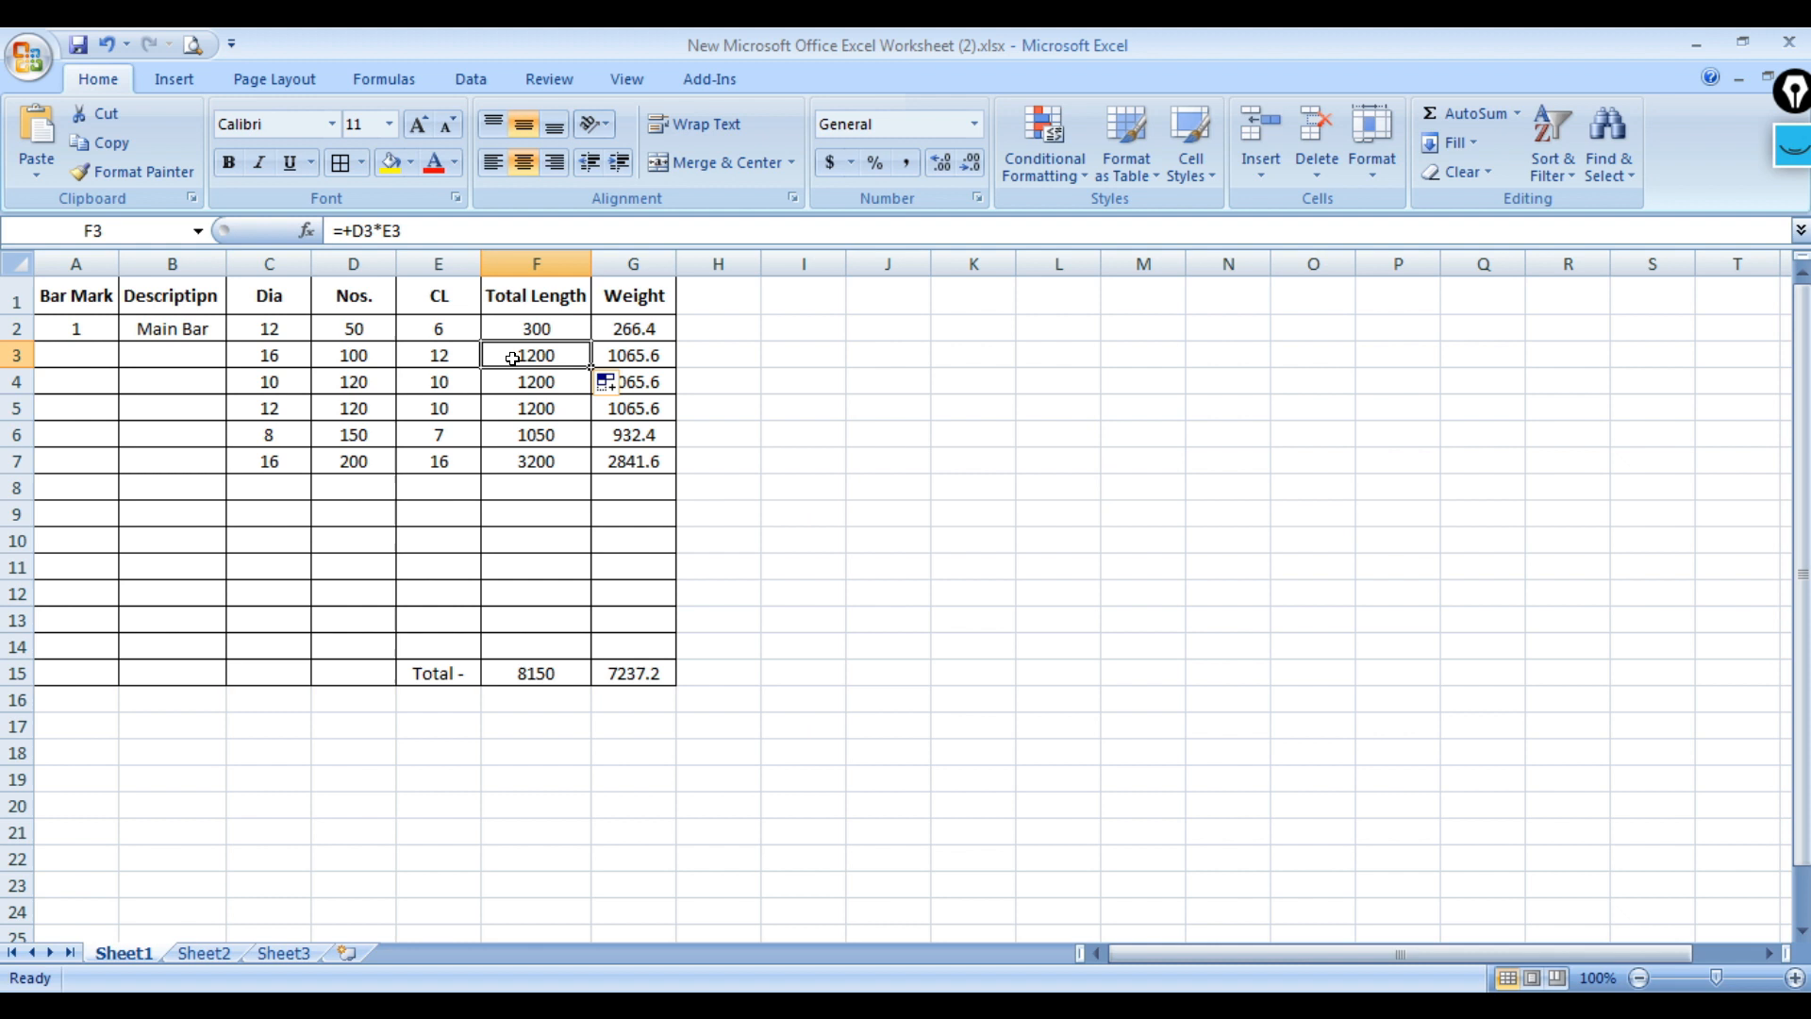
{"action": "left_click", "coordinate": [351, 358]}
{"action": "left_click", "coordinate": [454, 353]}
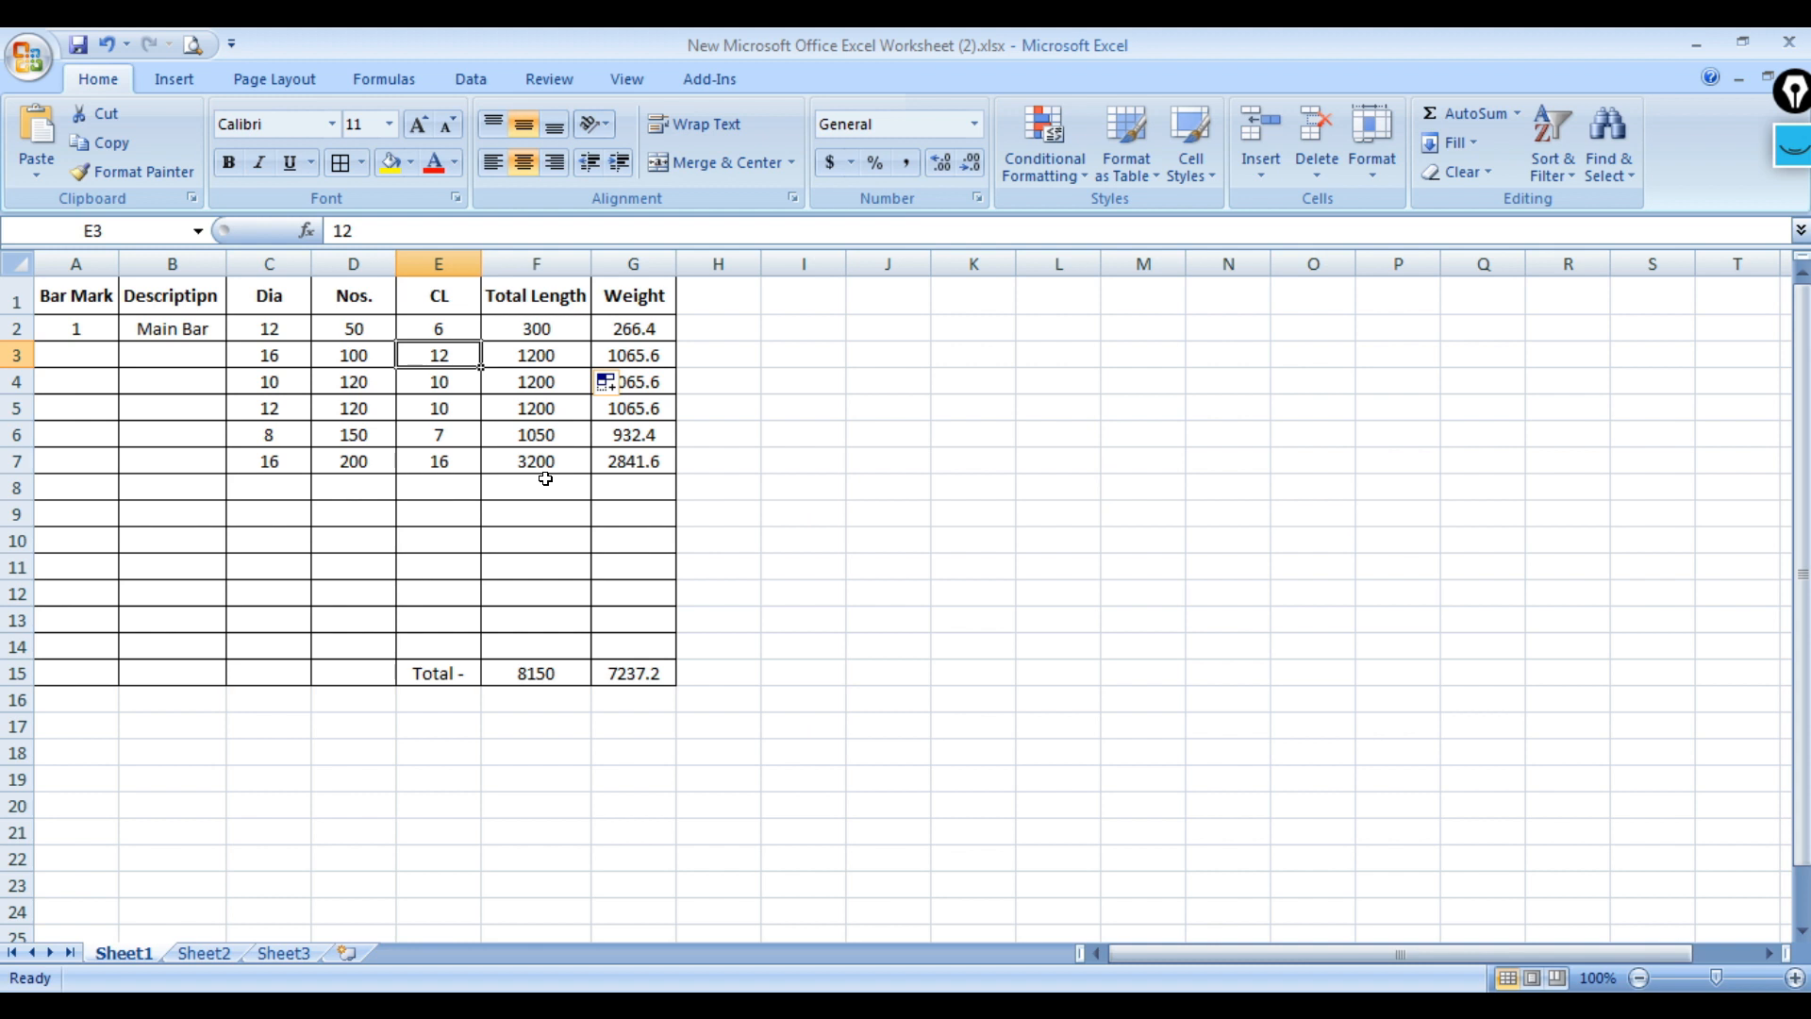
{"action": "left_click", "coordinate": [886, 515]}
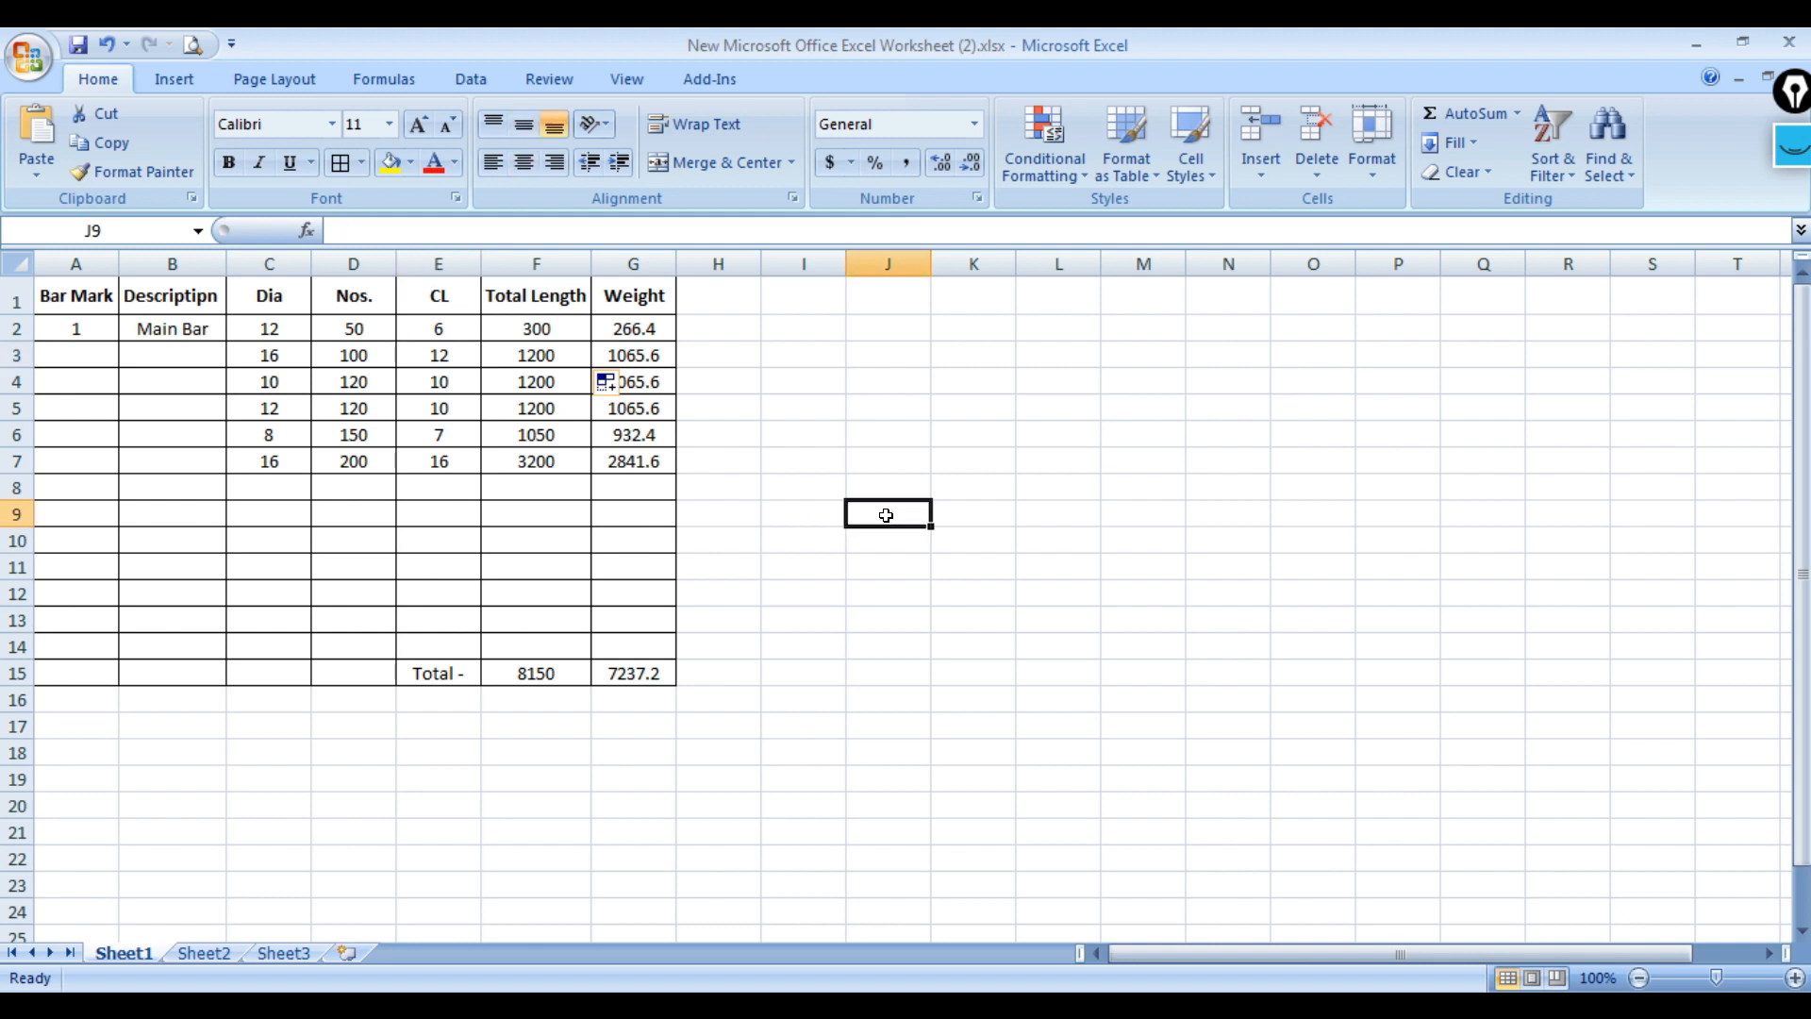
{"action": "left_click", "coordinate": [290, 334]}
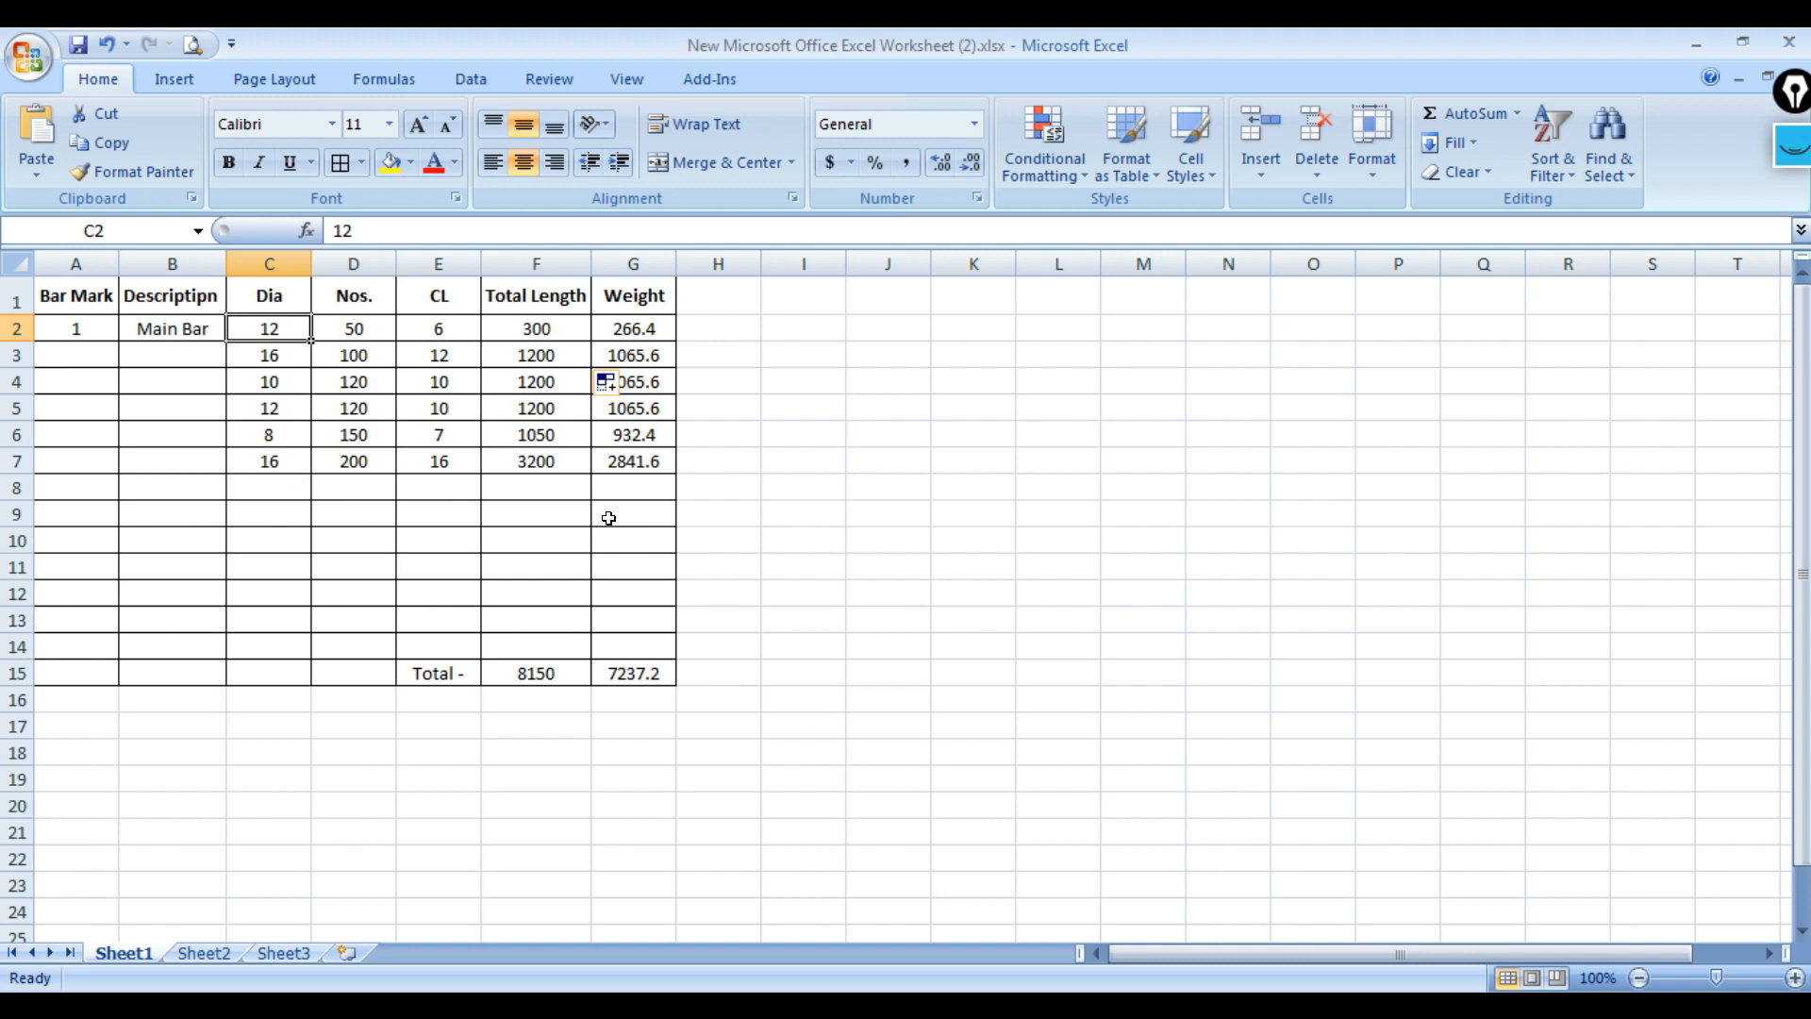
Total the weight of the 12 mm diameter bars in I9 with the formula +SUMIF(C2:C7,12,G2:G7).
{"action": "left_click", "coordinate": [810, 510]}
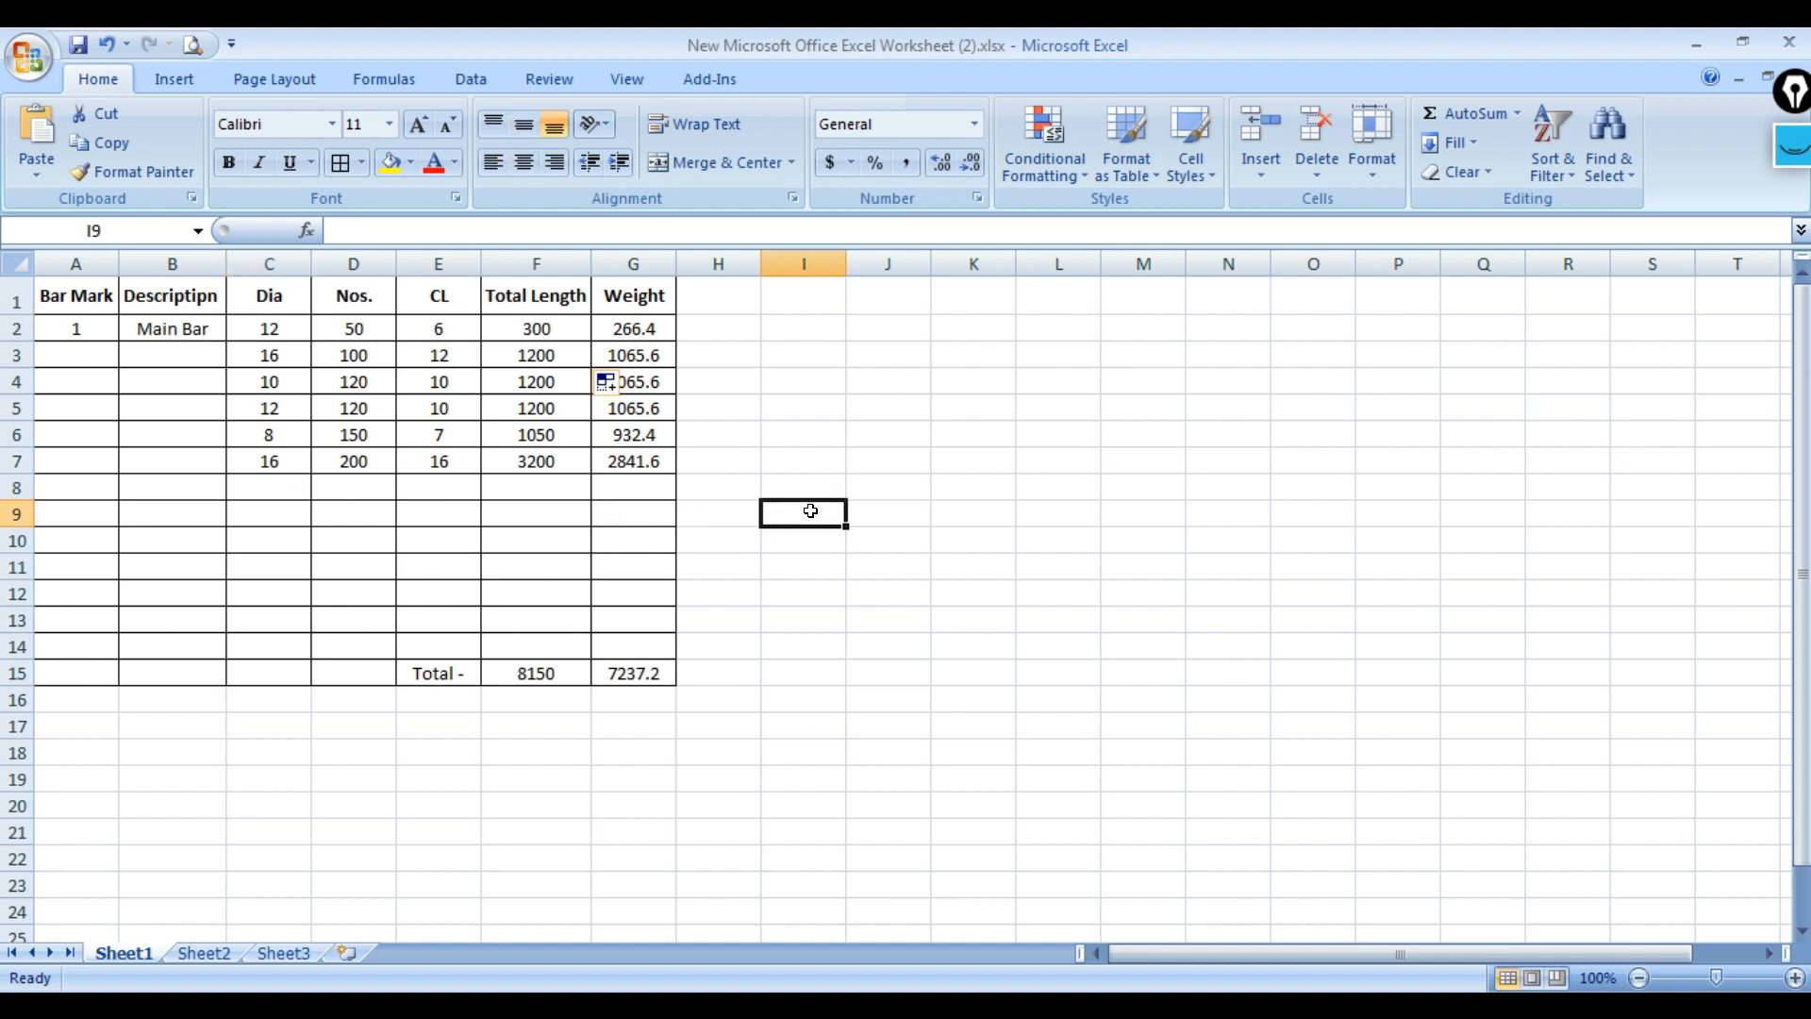
{"action": "type", "text": "+s"}
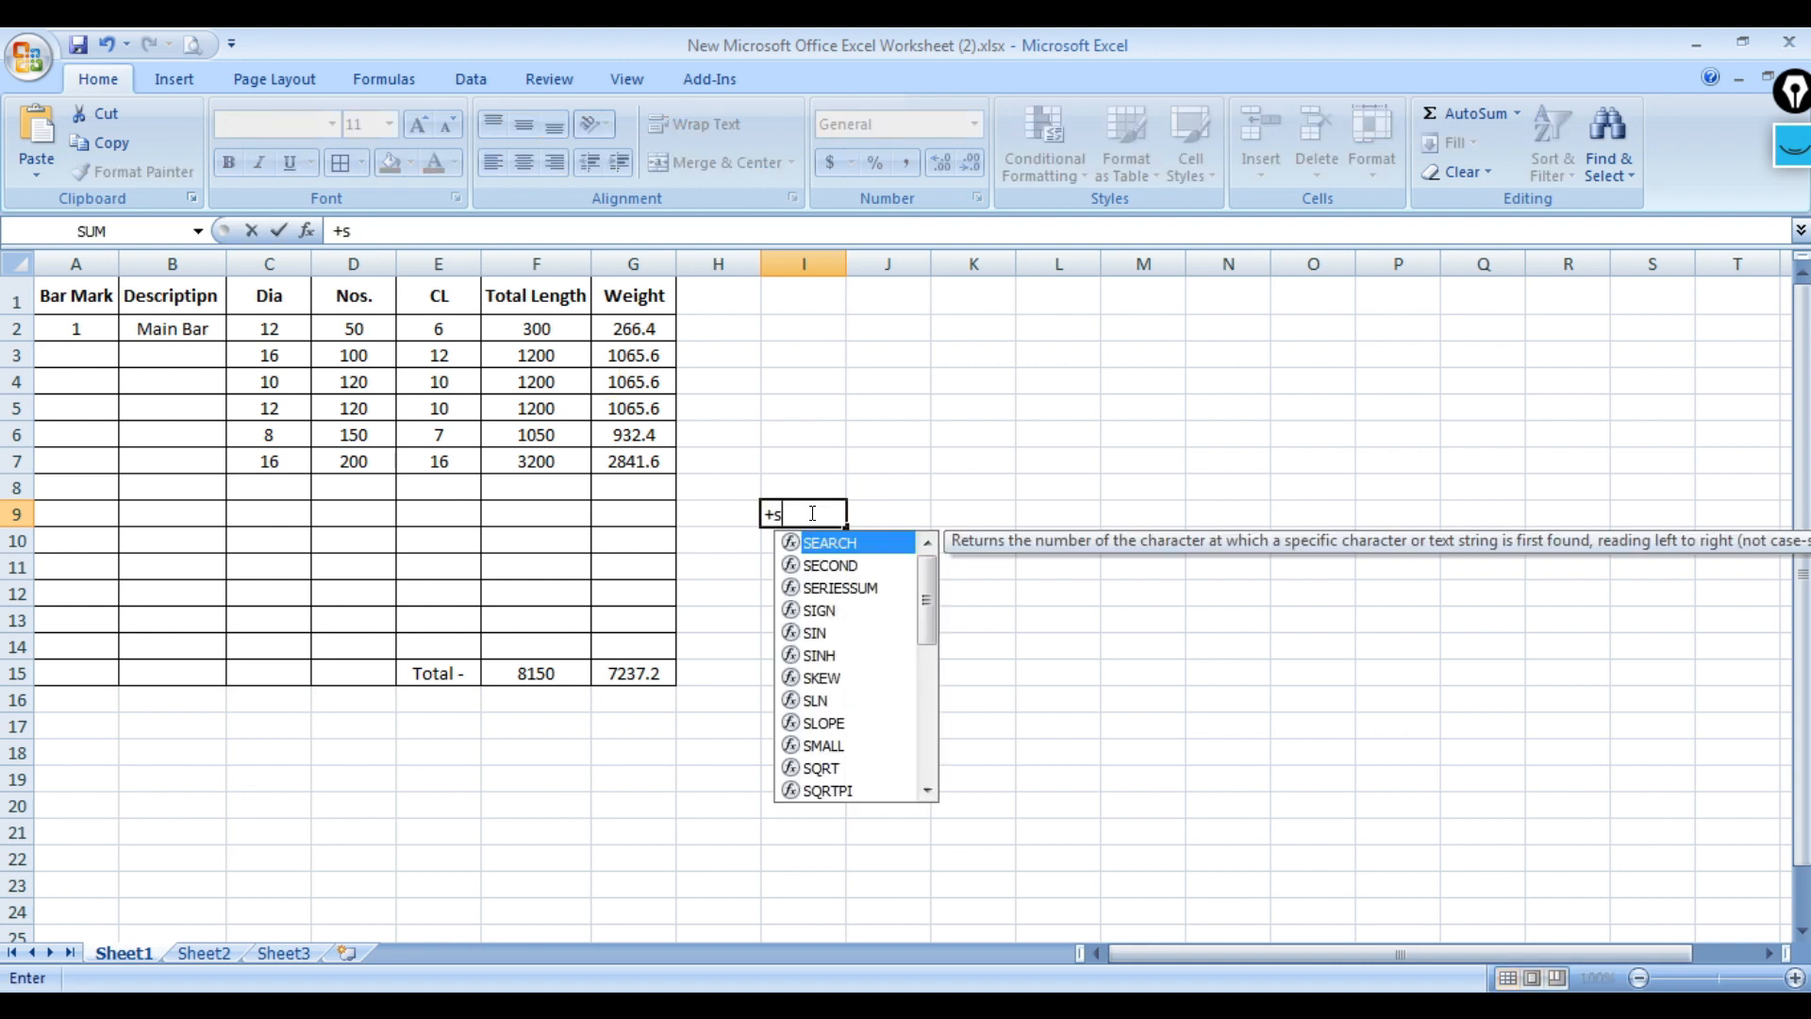
{"action": "type", "text": "umif"}
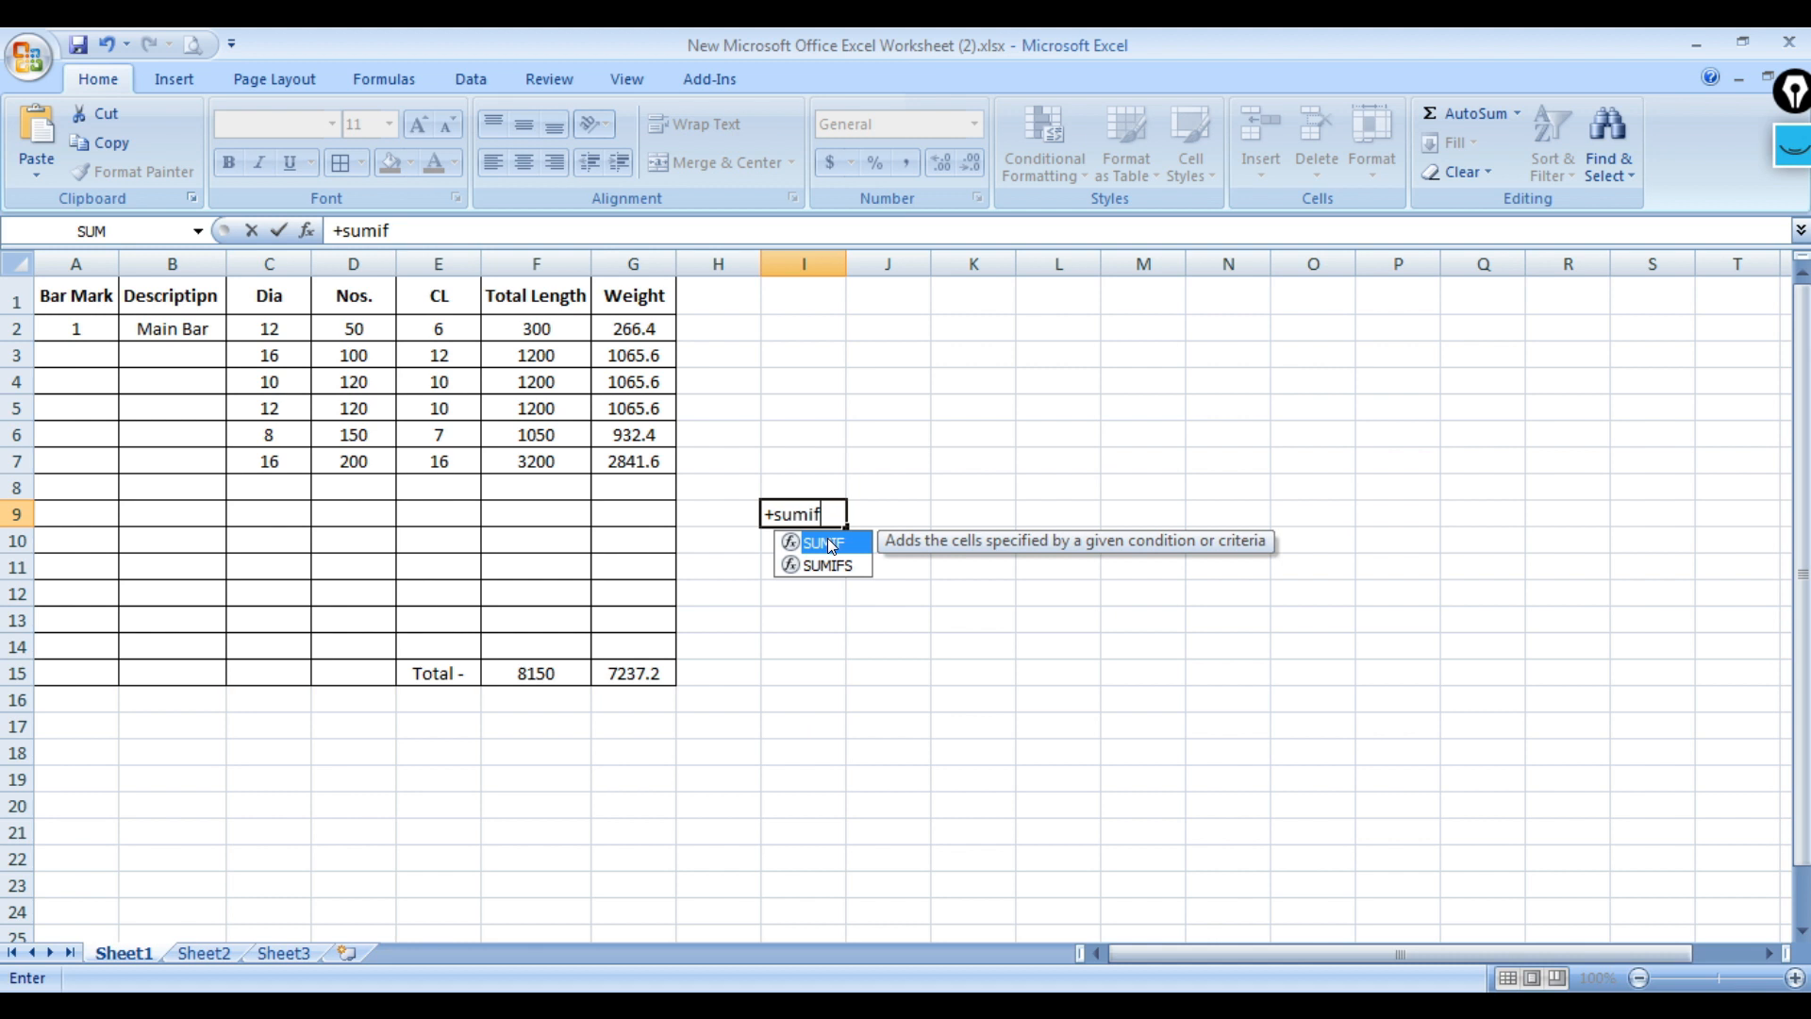
{"action": "double_click", "coordinate": [831, 546]}
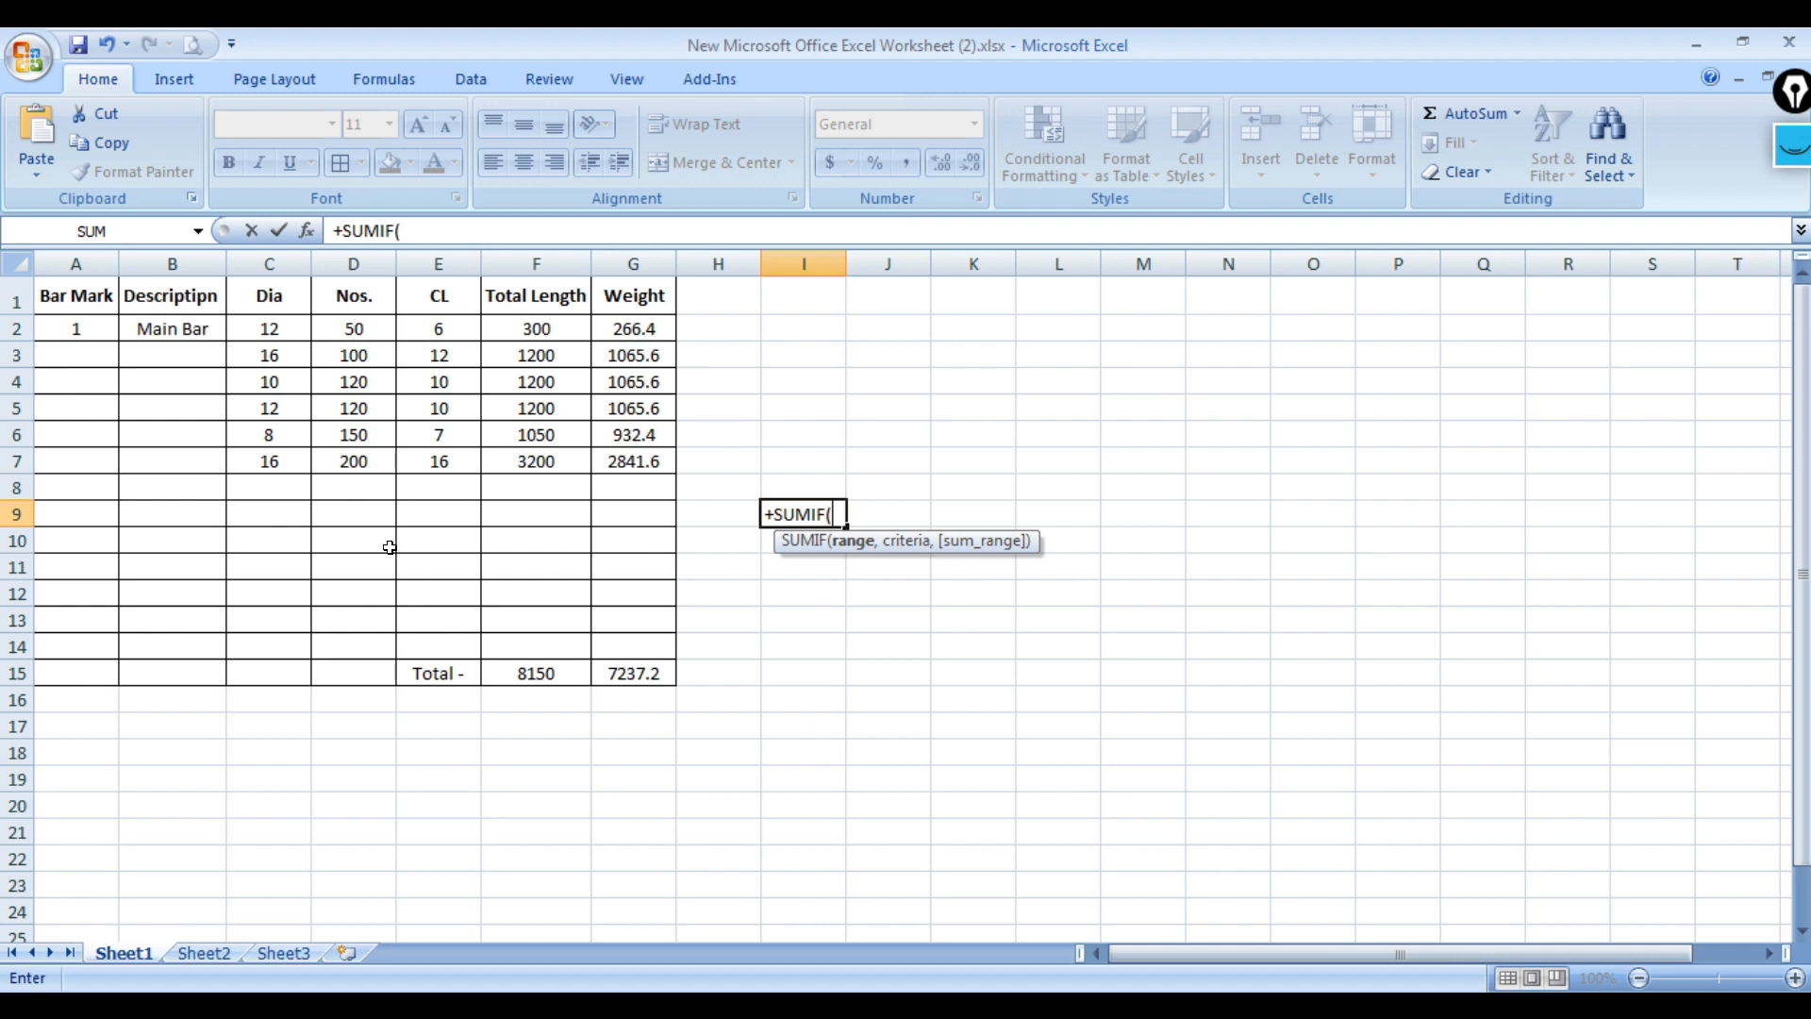
{"action": "left_click_drag", "start_coordinate": [287, 323], "coordinate": [278, 466]}
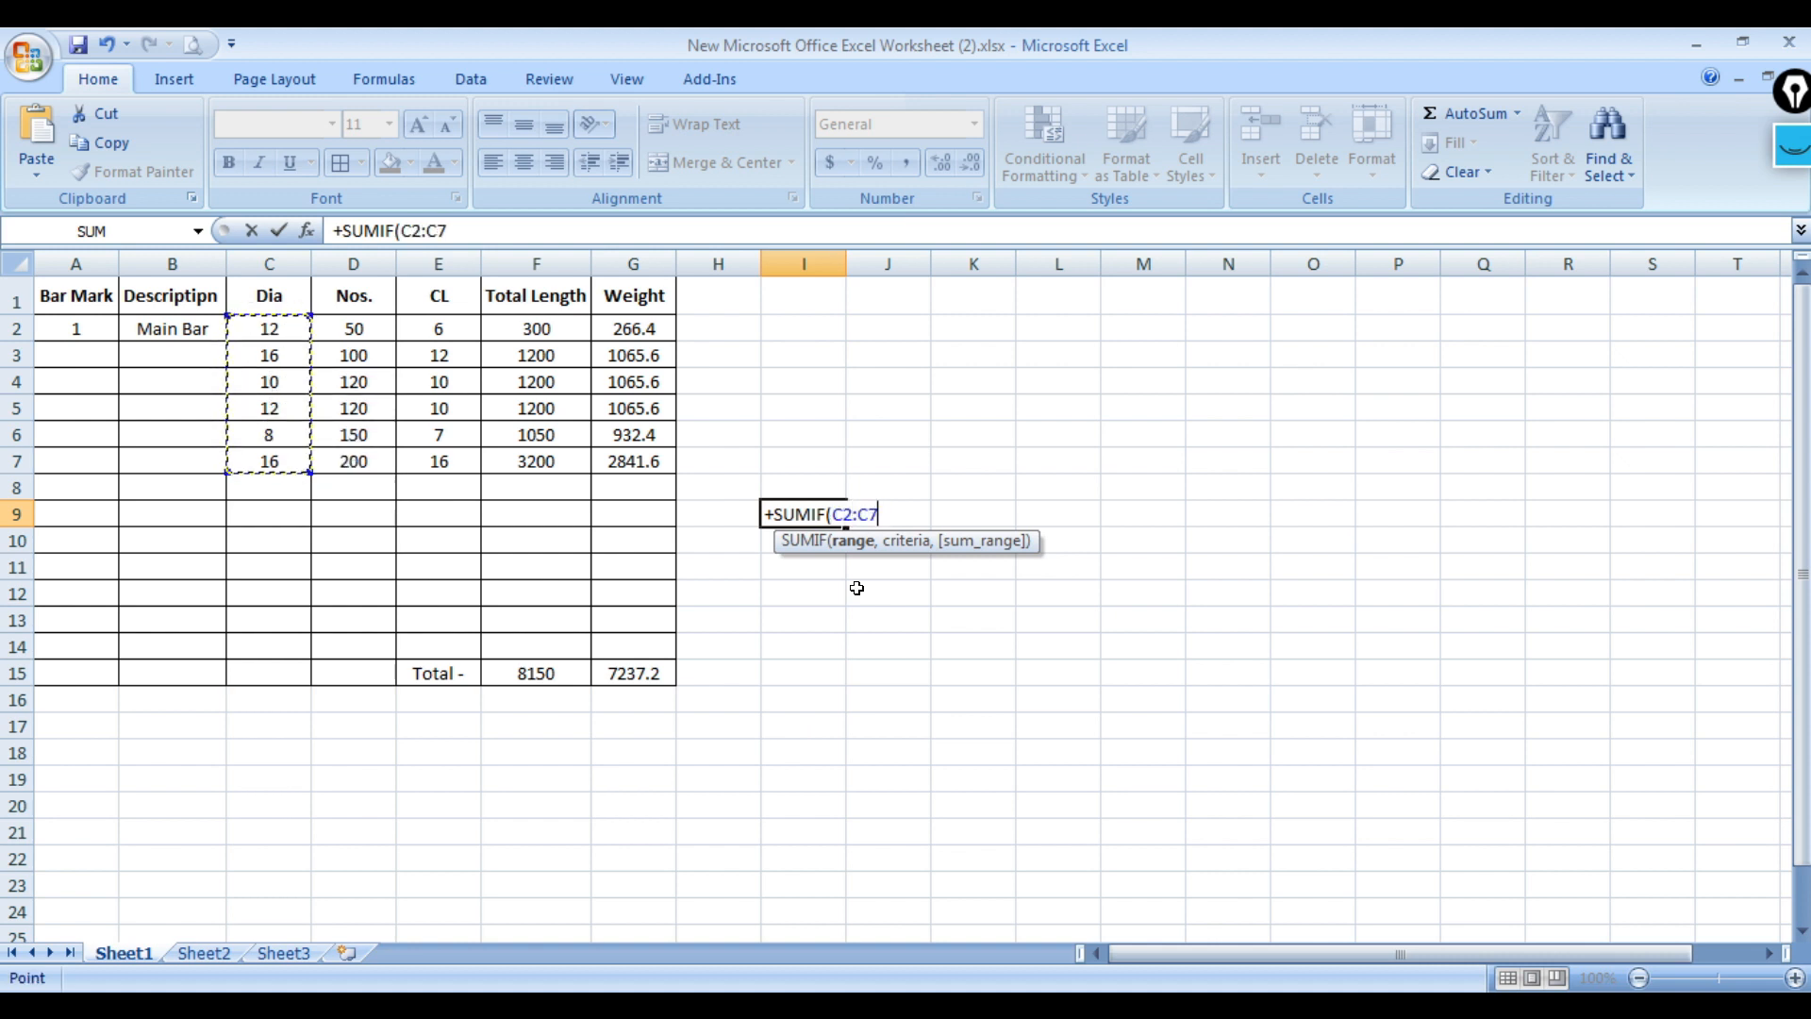
{"action": "type", "text": ","}
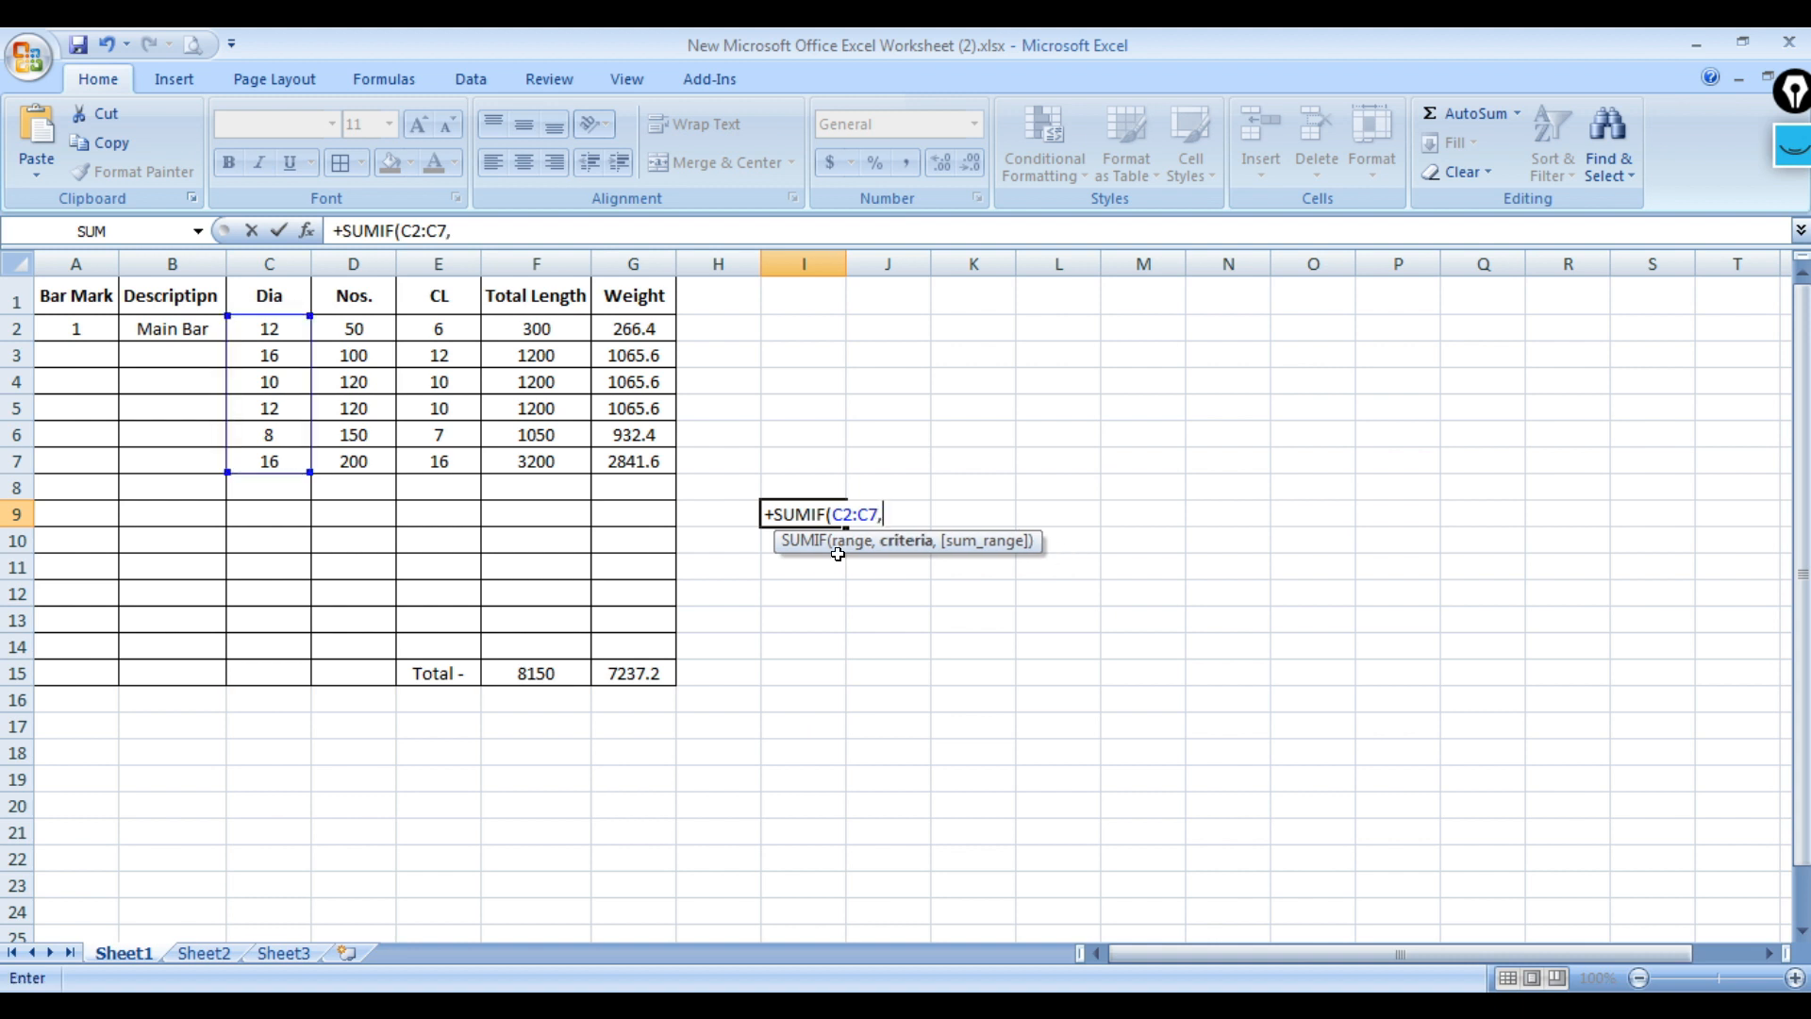
{"action": "type", "text": "12"}
{"action": "type", "text": ","}
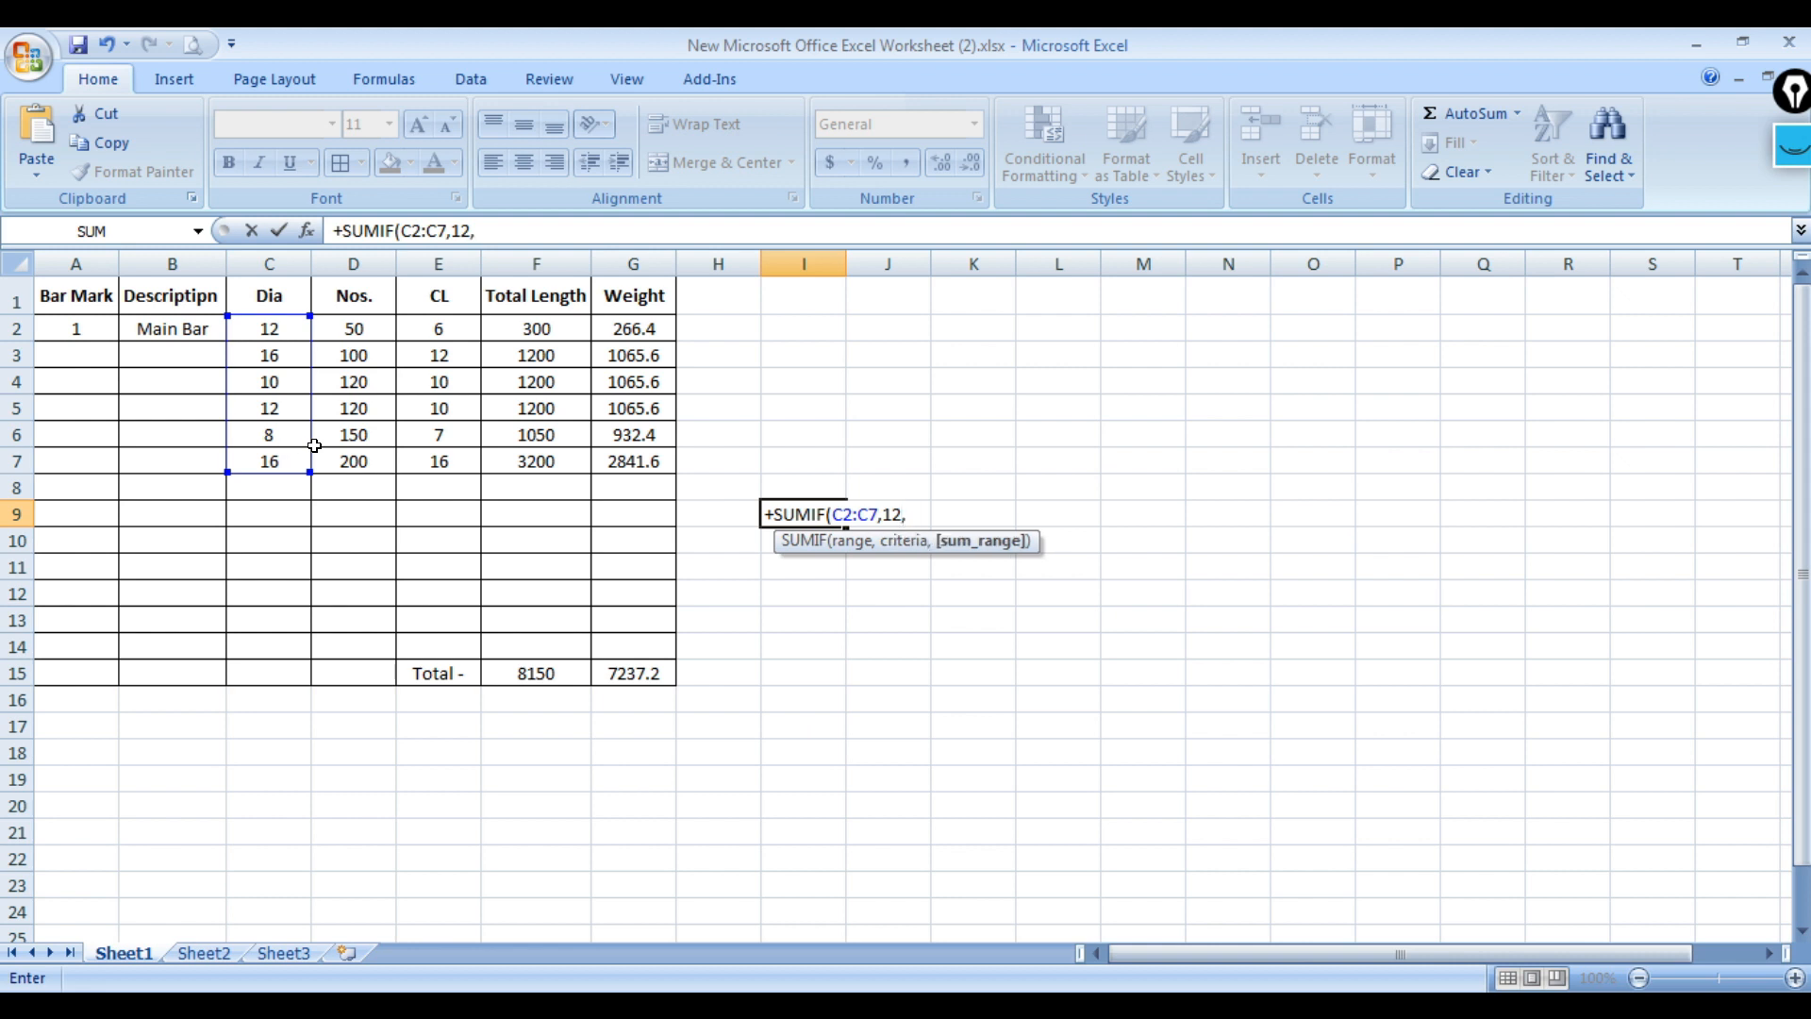
{"action": "left_click_drag", "start_coordinate": [626, 332], "coordinate": [630, 462]}
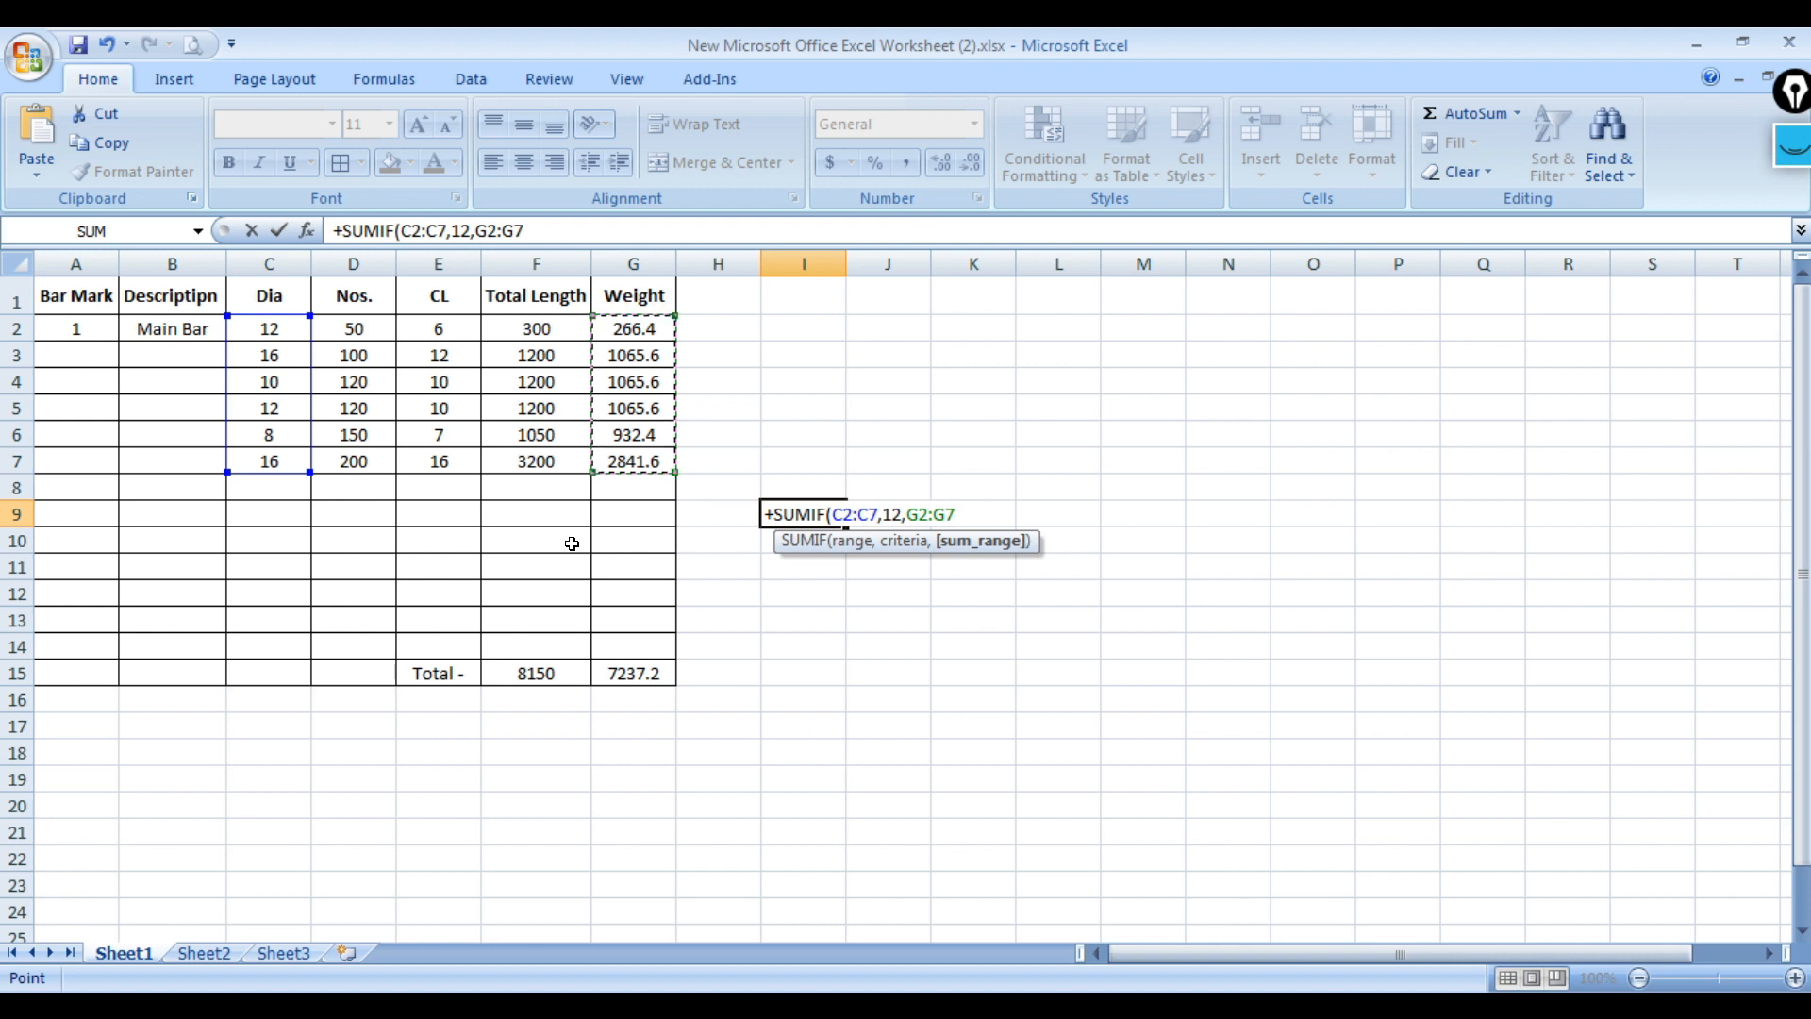
{"action": "type", "text": ")"}
{"action": "key", "text": "Return"}
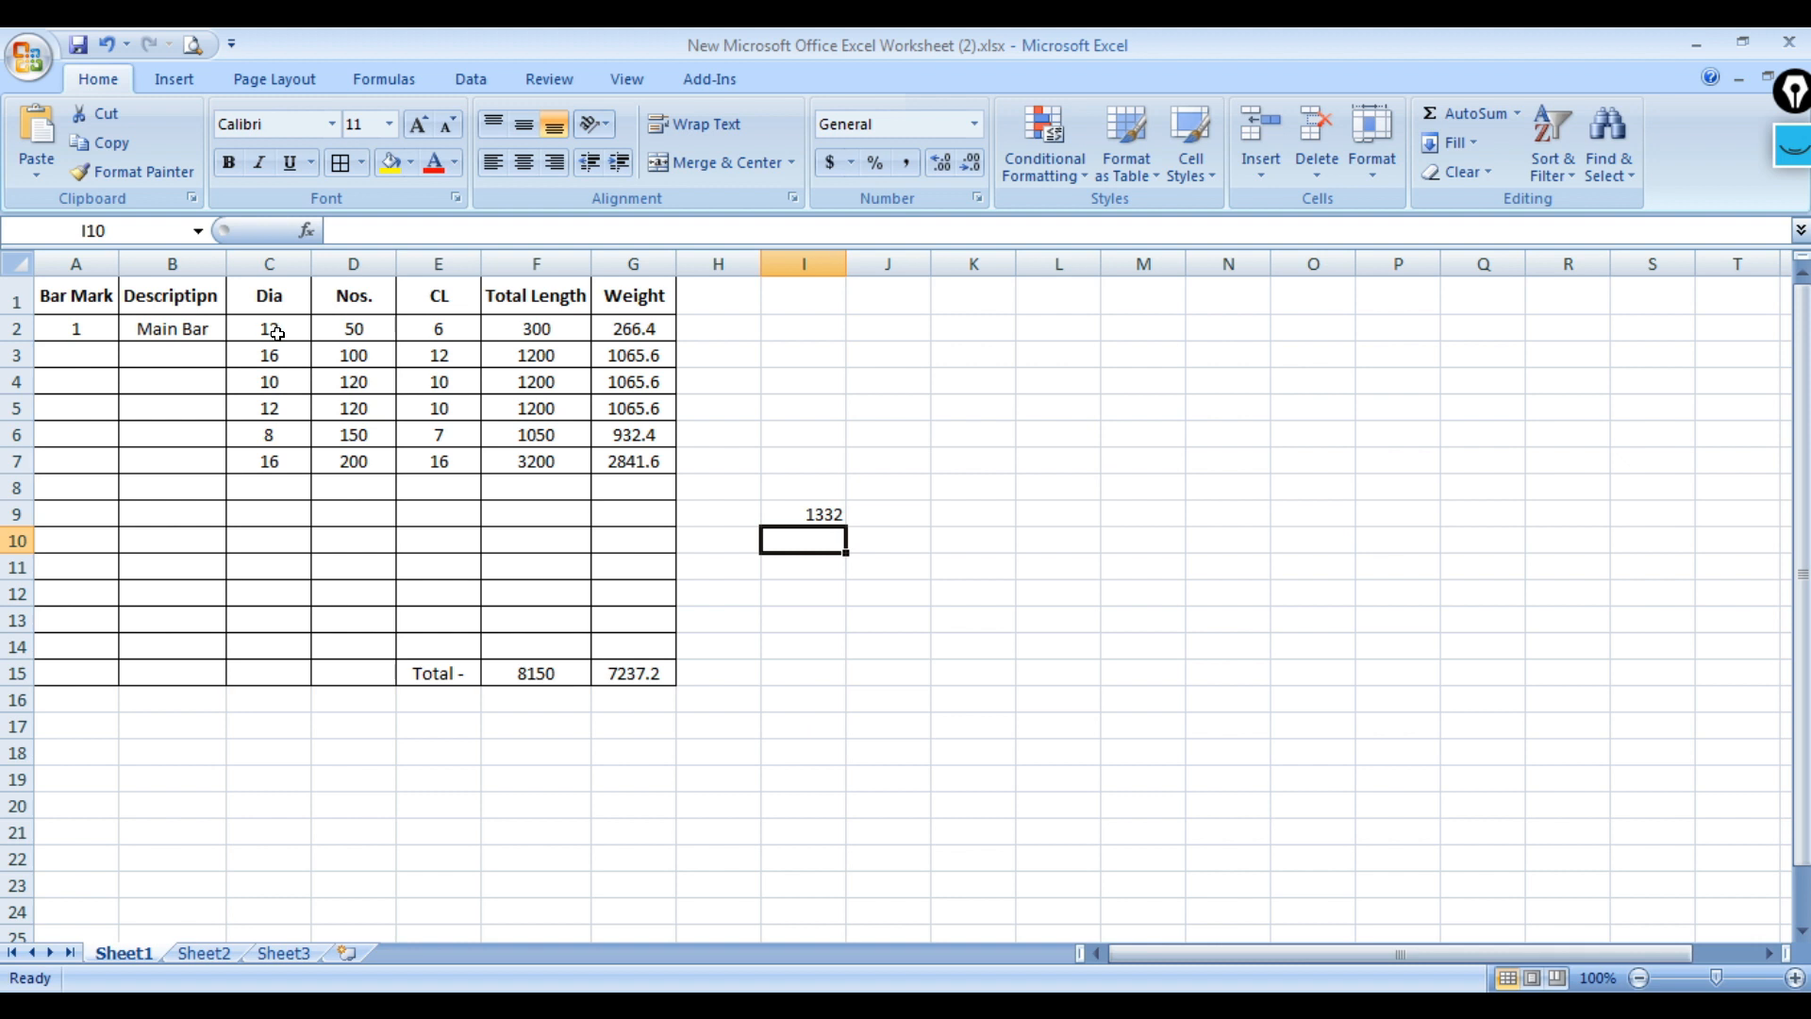
Check the SUMIF result in I9 against the combined weights in G2 and G5, and view the formula in F2.
{"action": "left_click", "coordinate": [656, 333]}
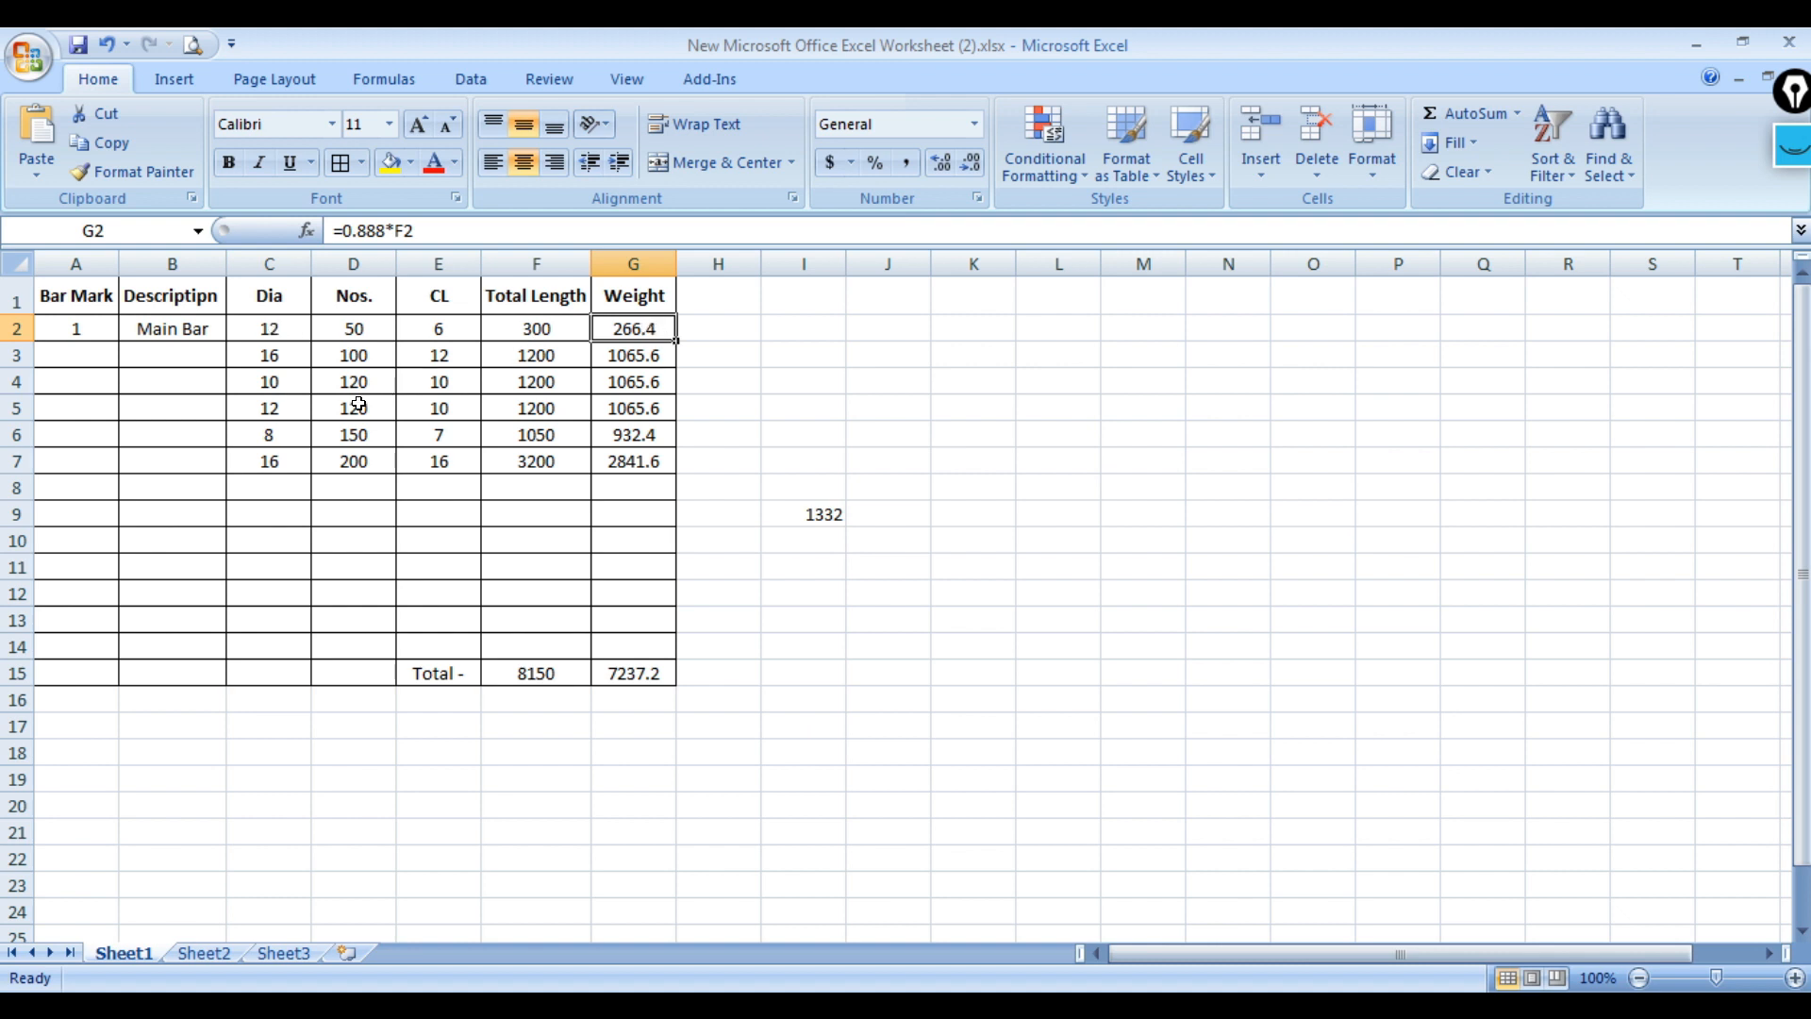
{"action": "left_click", "coordinate": [631, 412], "text": "ctrl"}
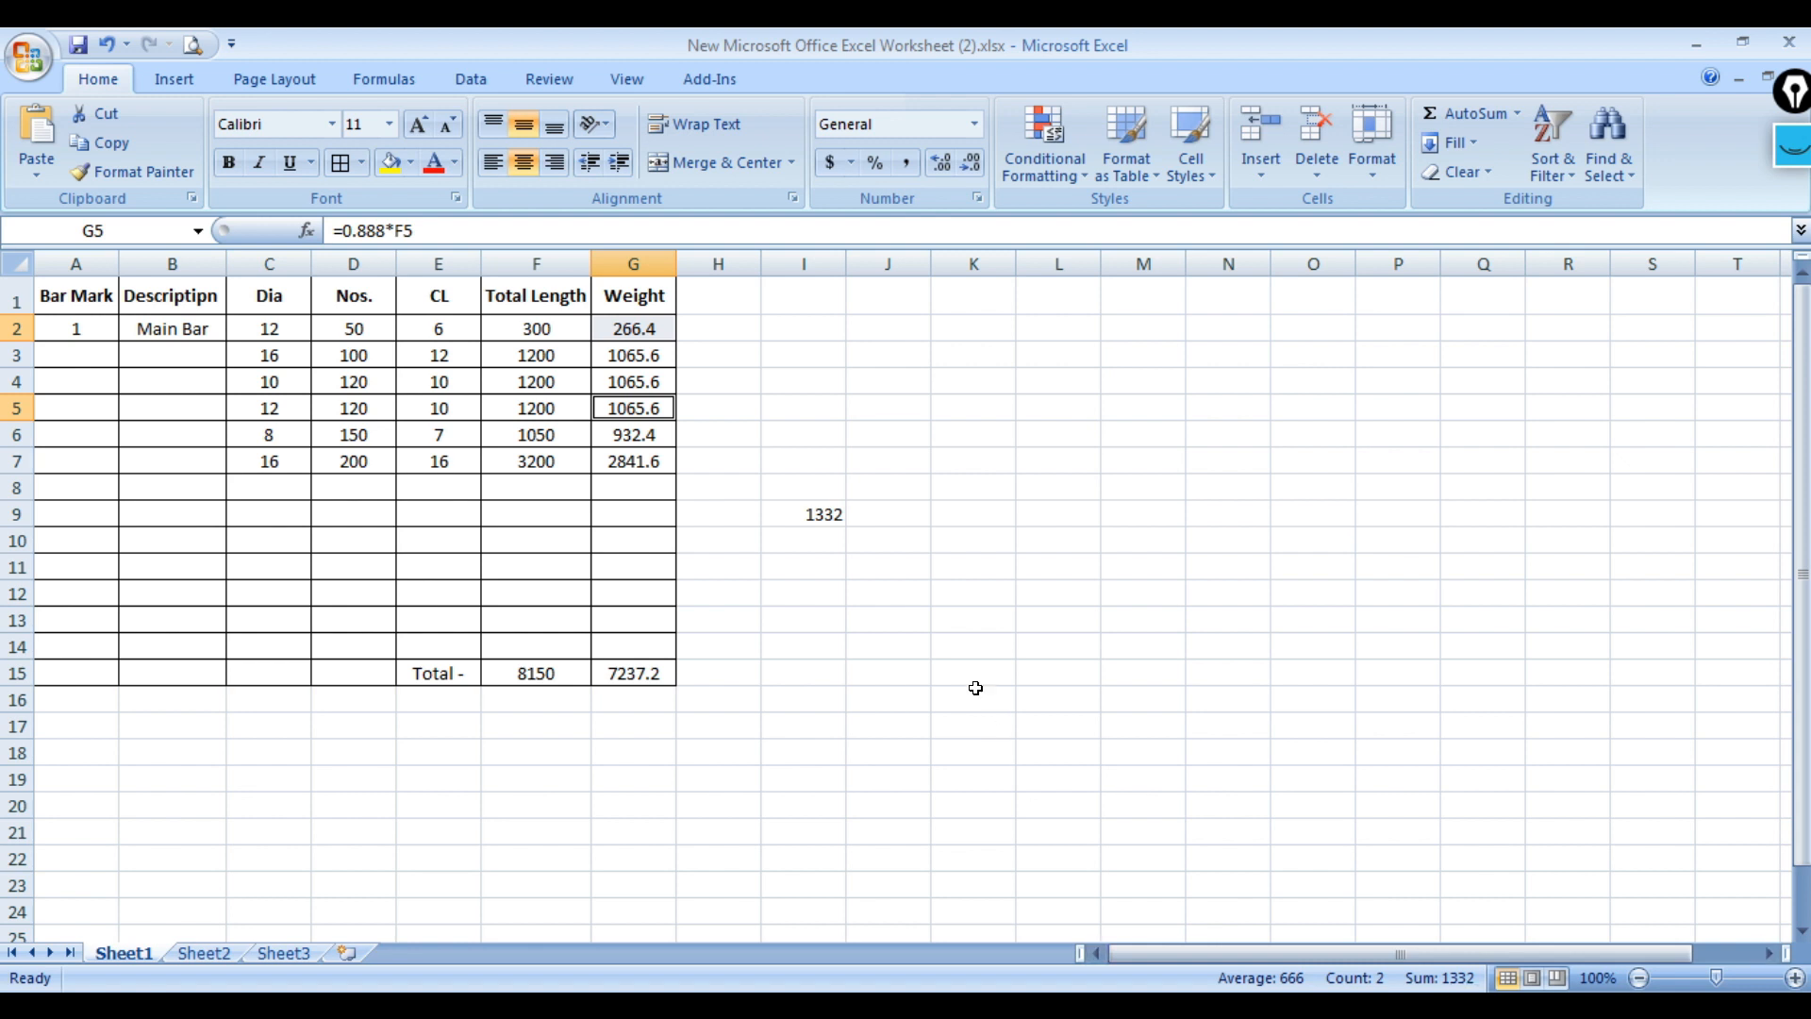
{"action": "left_click", "coordinate": [805, 517]}
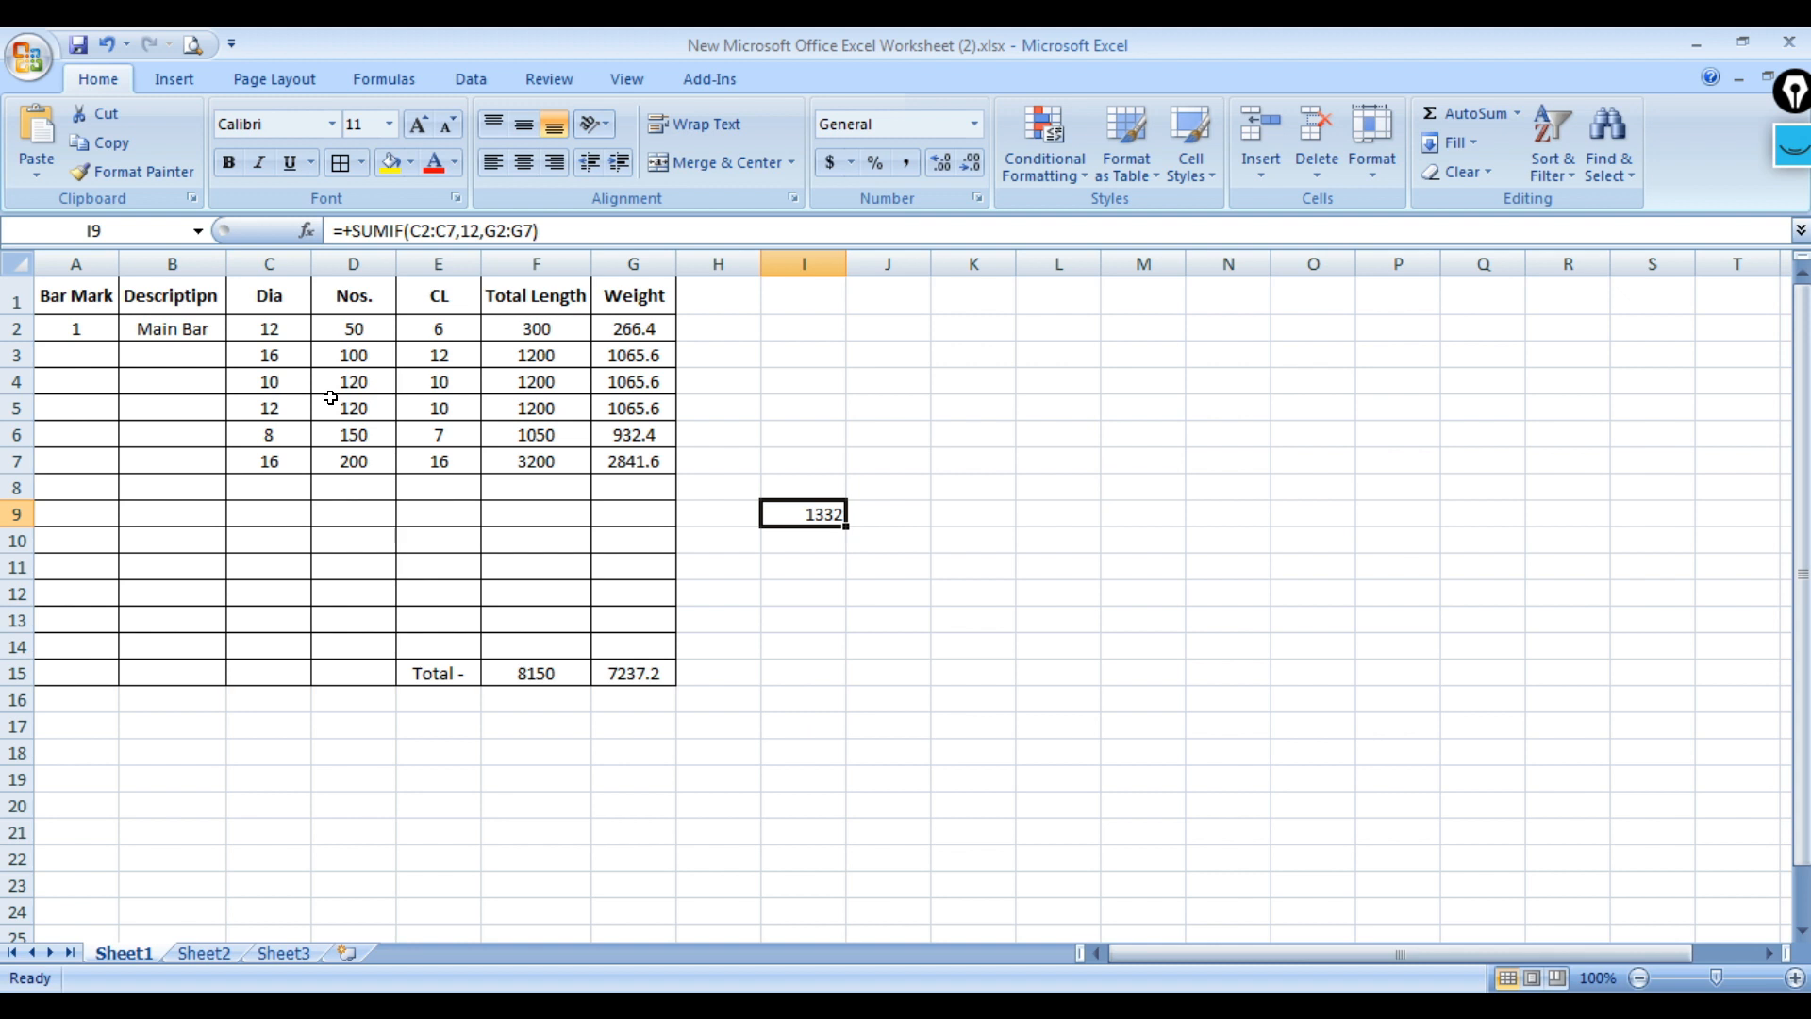
{"action": "left_click", "coordinate": [967, 465]}
{"action": "left_click", "coordinate": [825, 517]}
{"action": "left_click", "coordinate": [534, 336]}
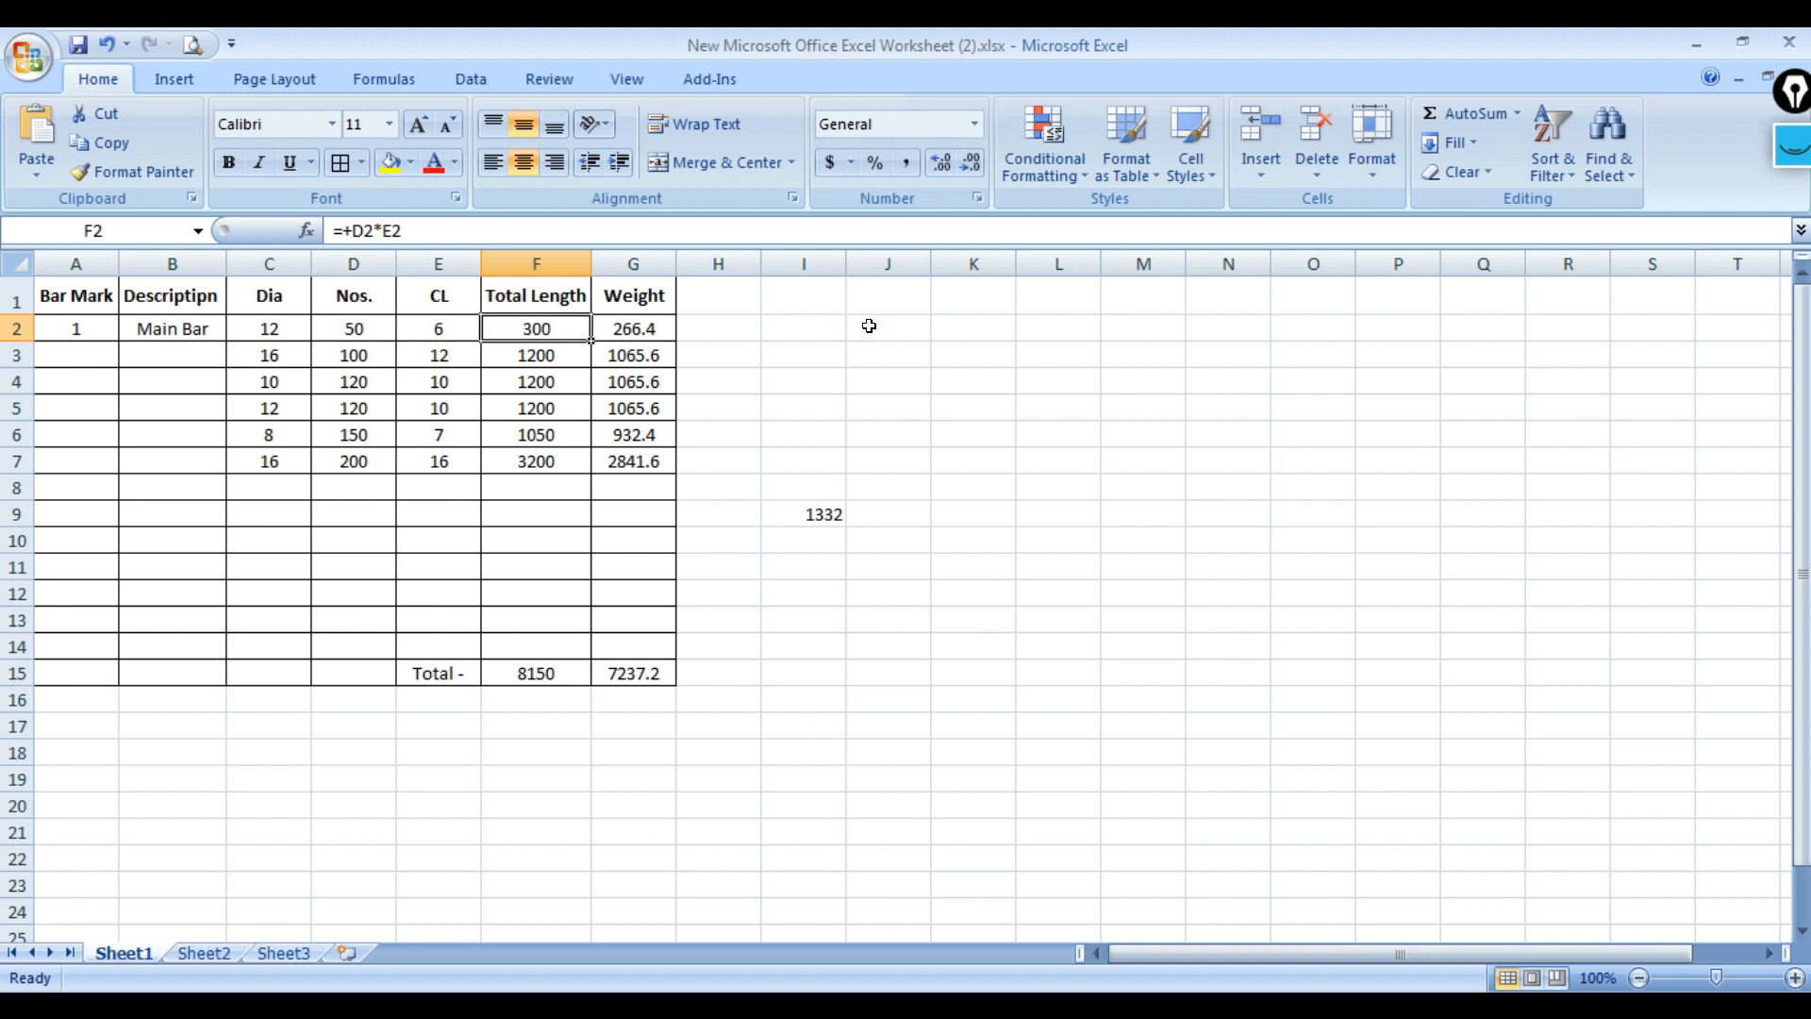
Multiply row 2's Nos. and CL in J2 with the formula +PRODUCT(D2:E2).
{"action": "left_click", "coordinate": [904, 328]}
{"action": "type", "text": "+"}
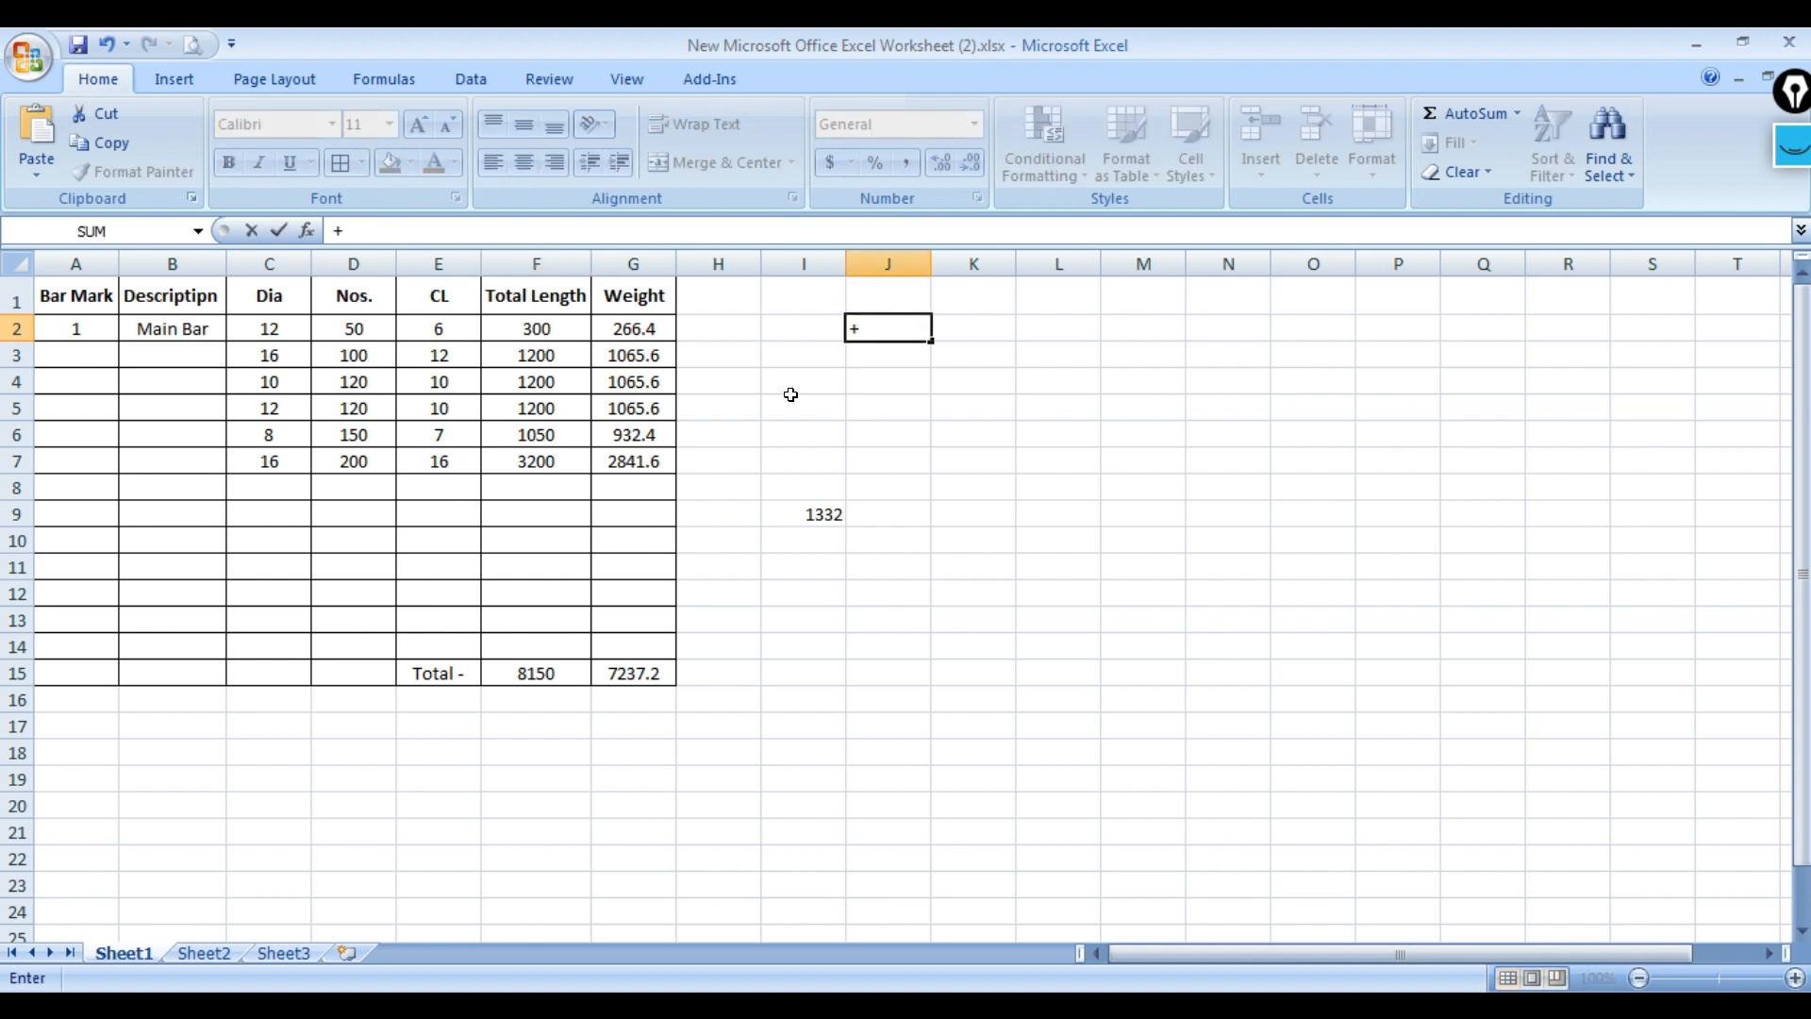
{"action": "type", "text": "pro"}
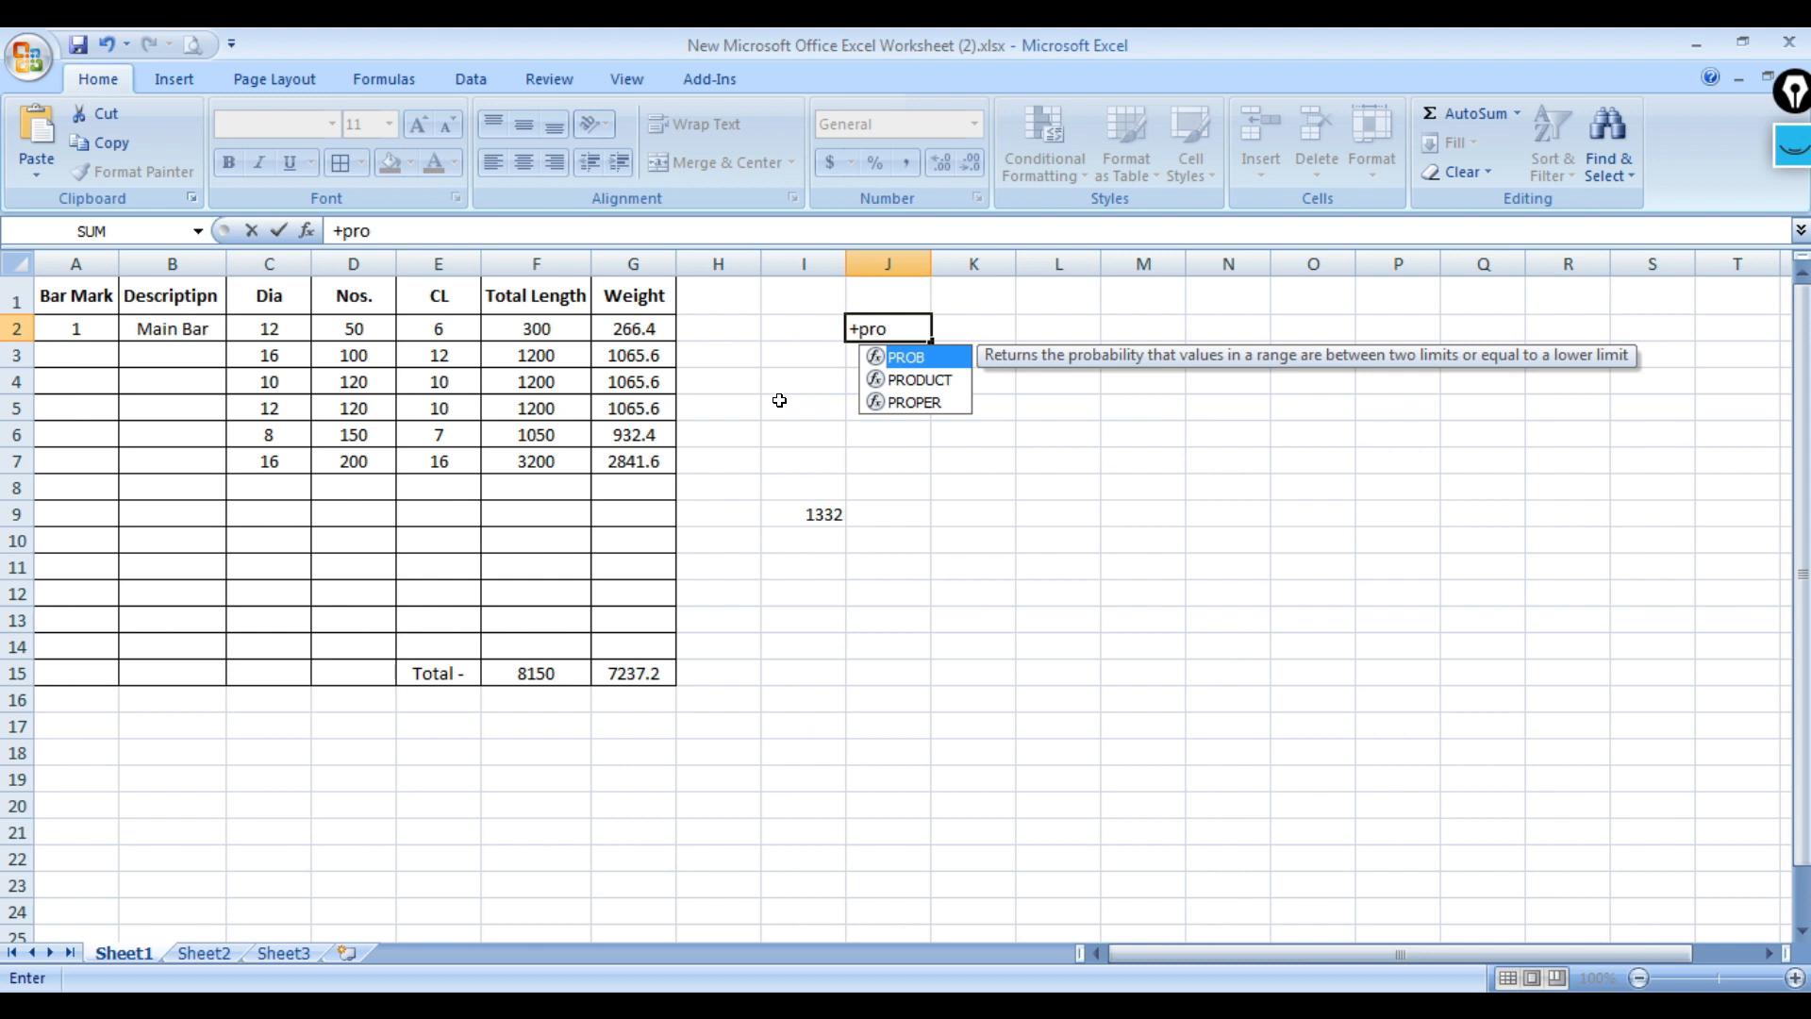
{"action": "double_click", "coordinate": [931, 381]}
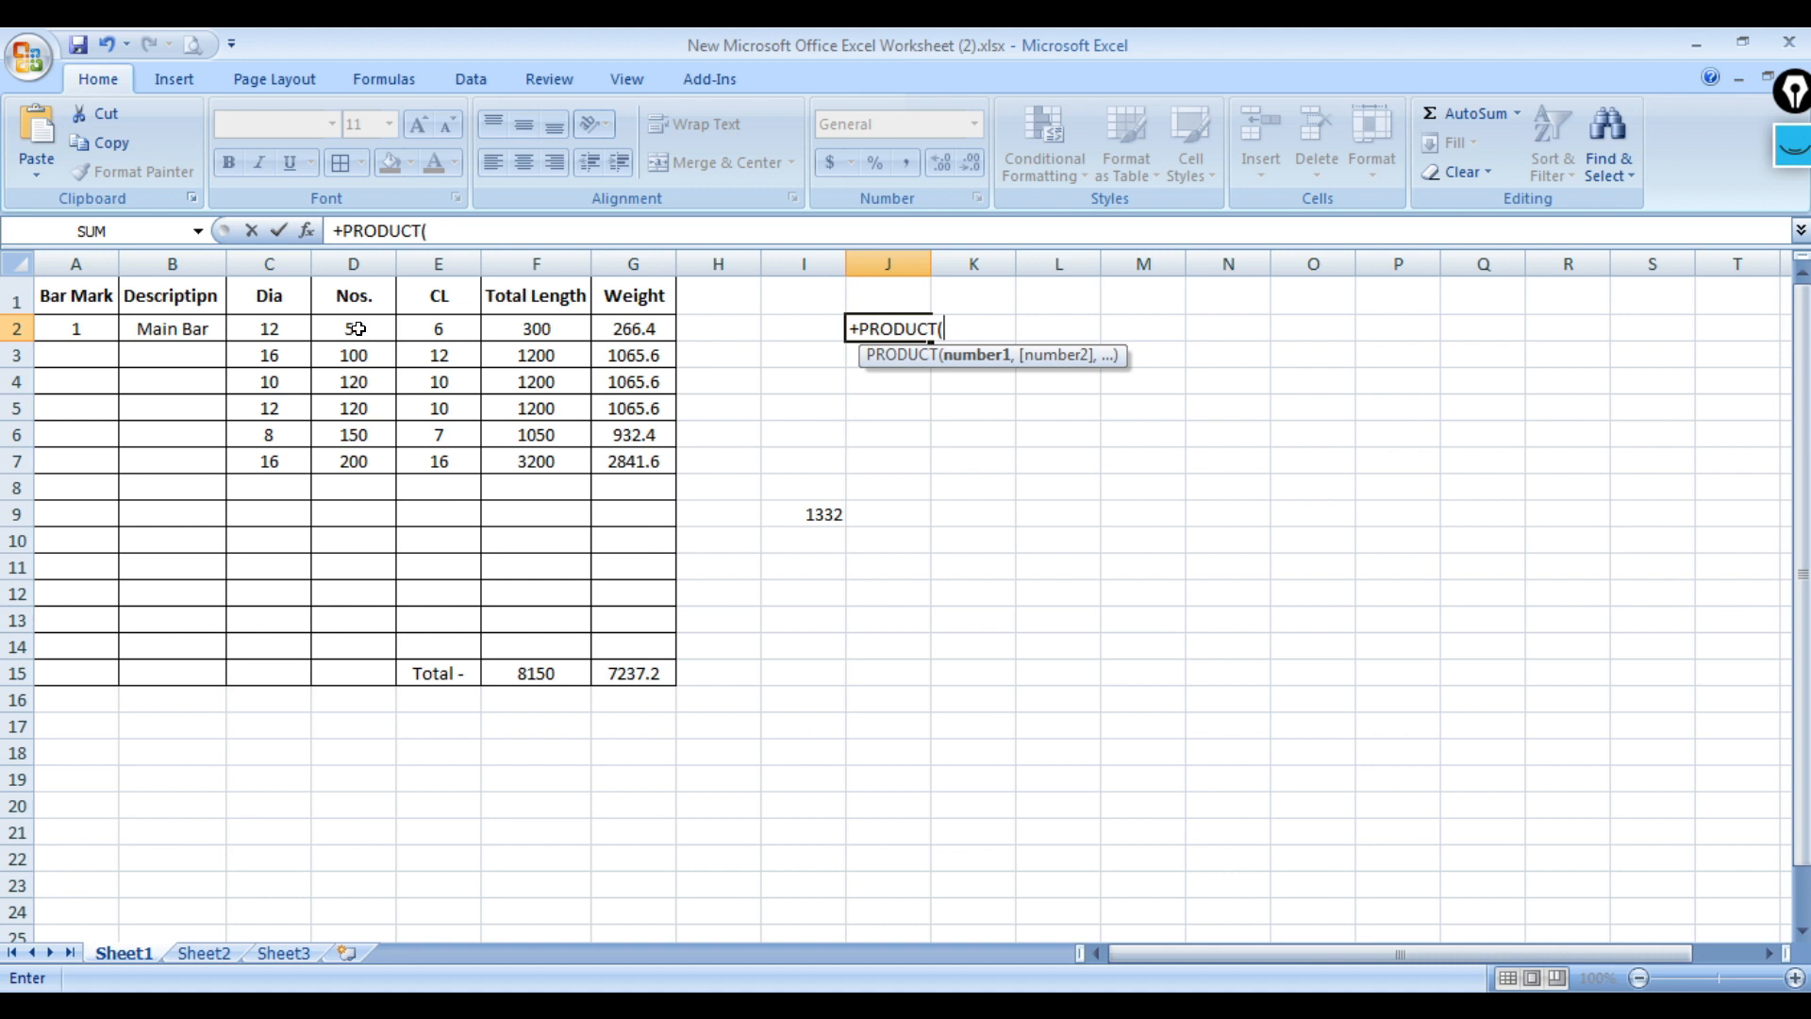
{"action": "left_click_drag", "start_coordinate": [357, 328], "coordinate": [430, 328]}
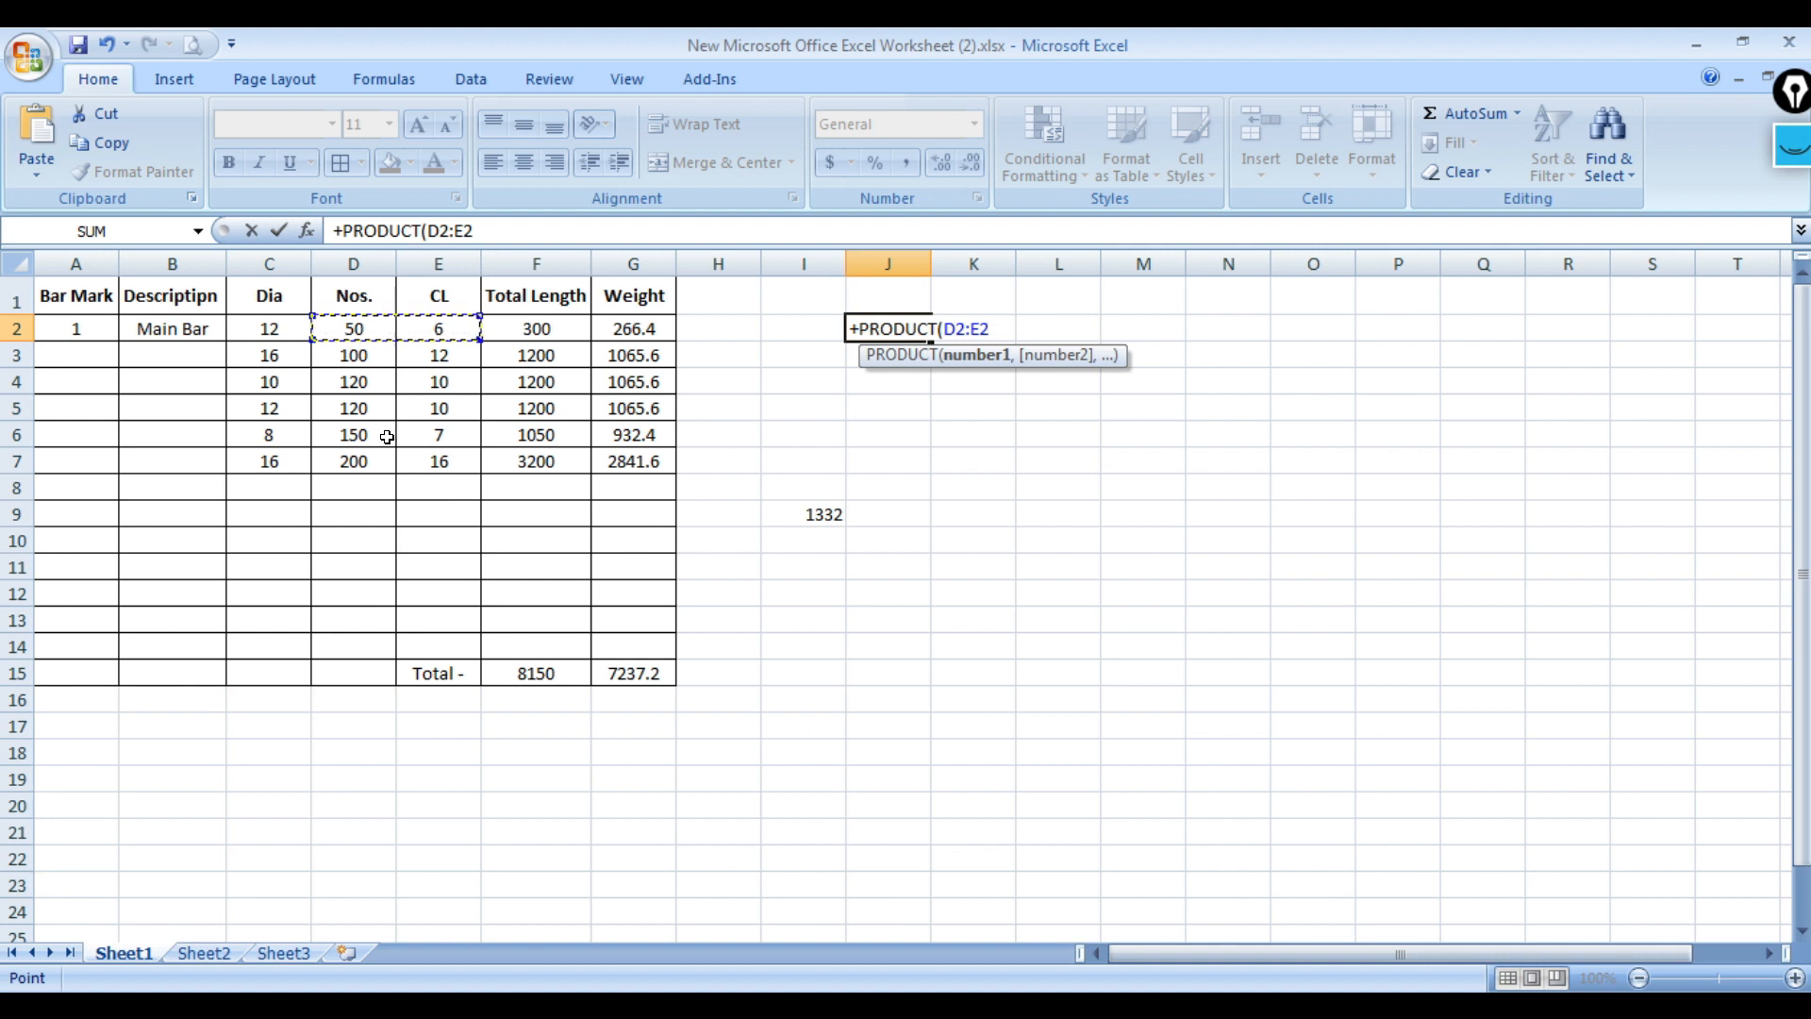
{"action": "type", "text": ")"}
{"action": "key", "text": "Return"}
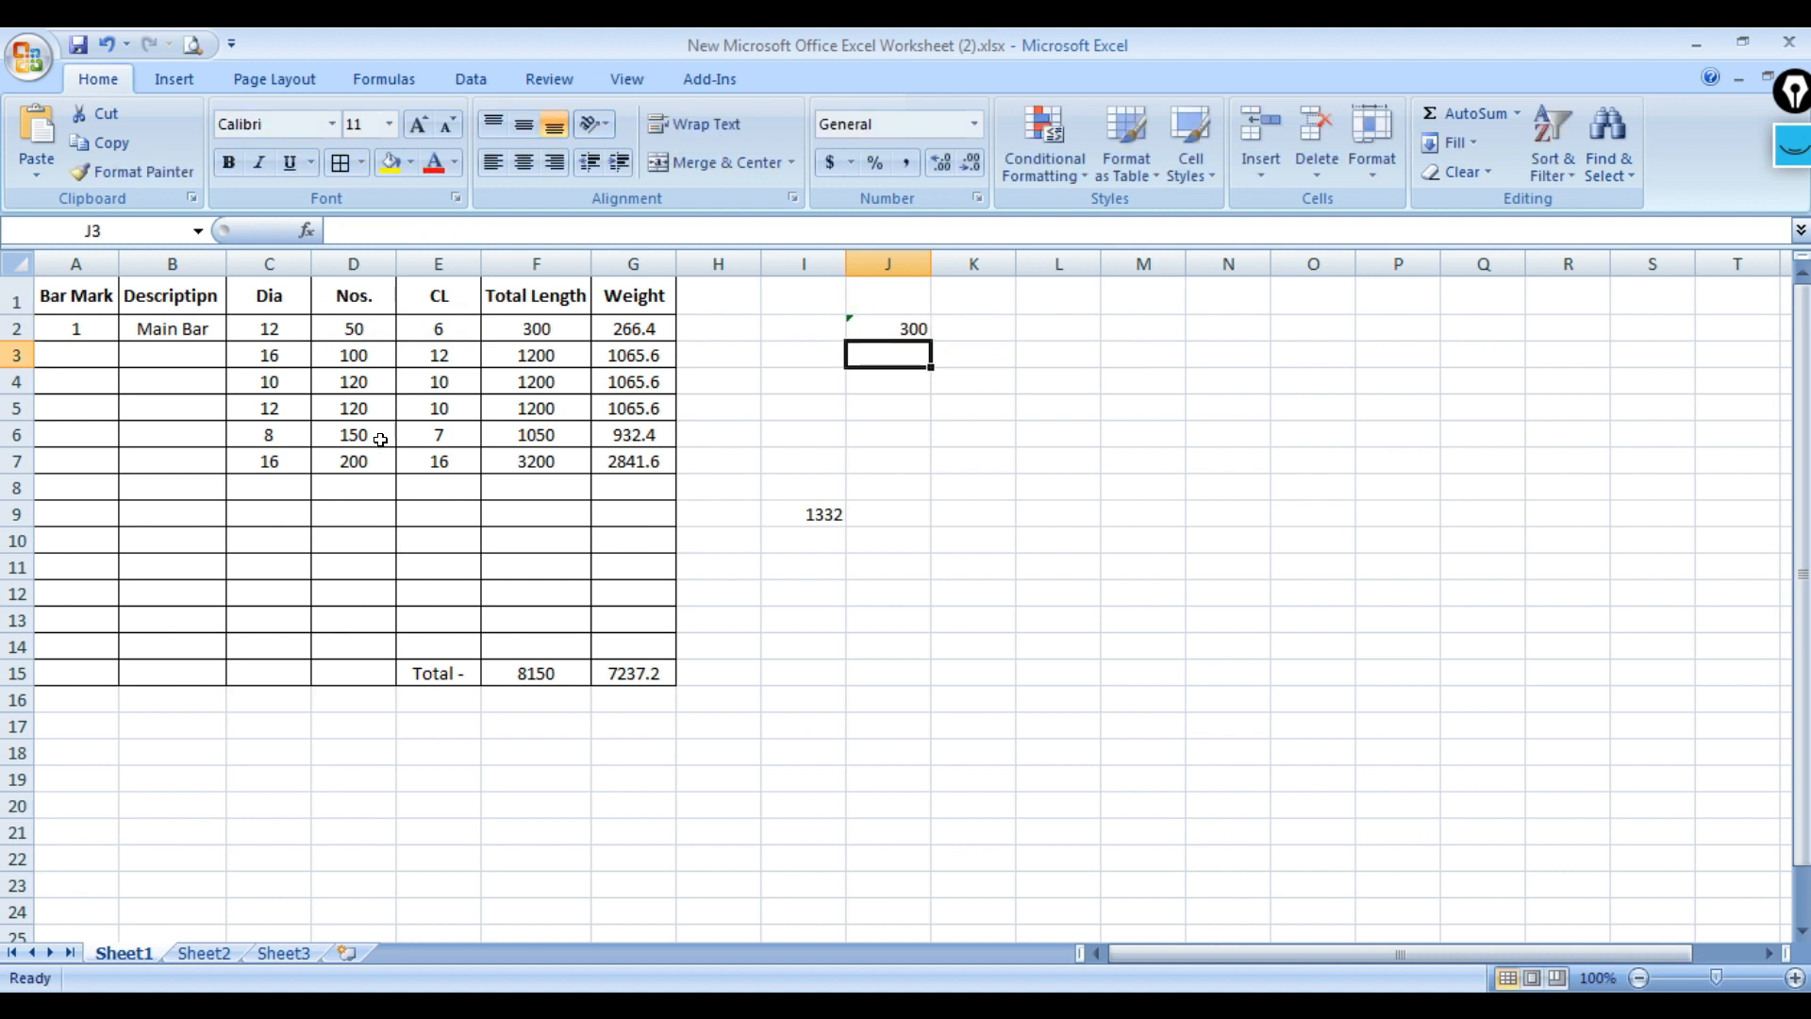
{"action": "left_click", "coordinate": [864, 326]}
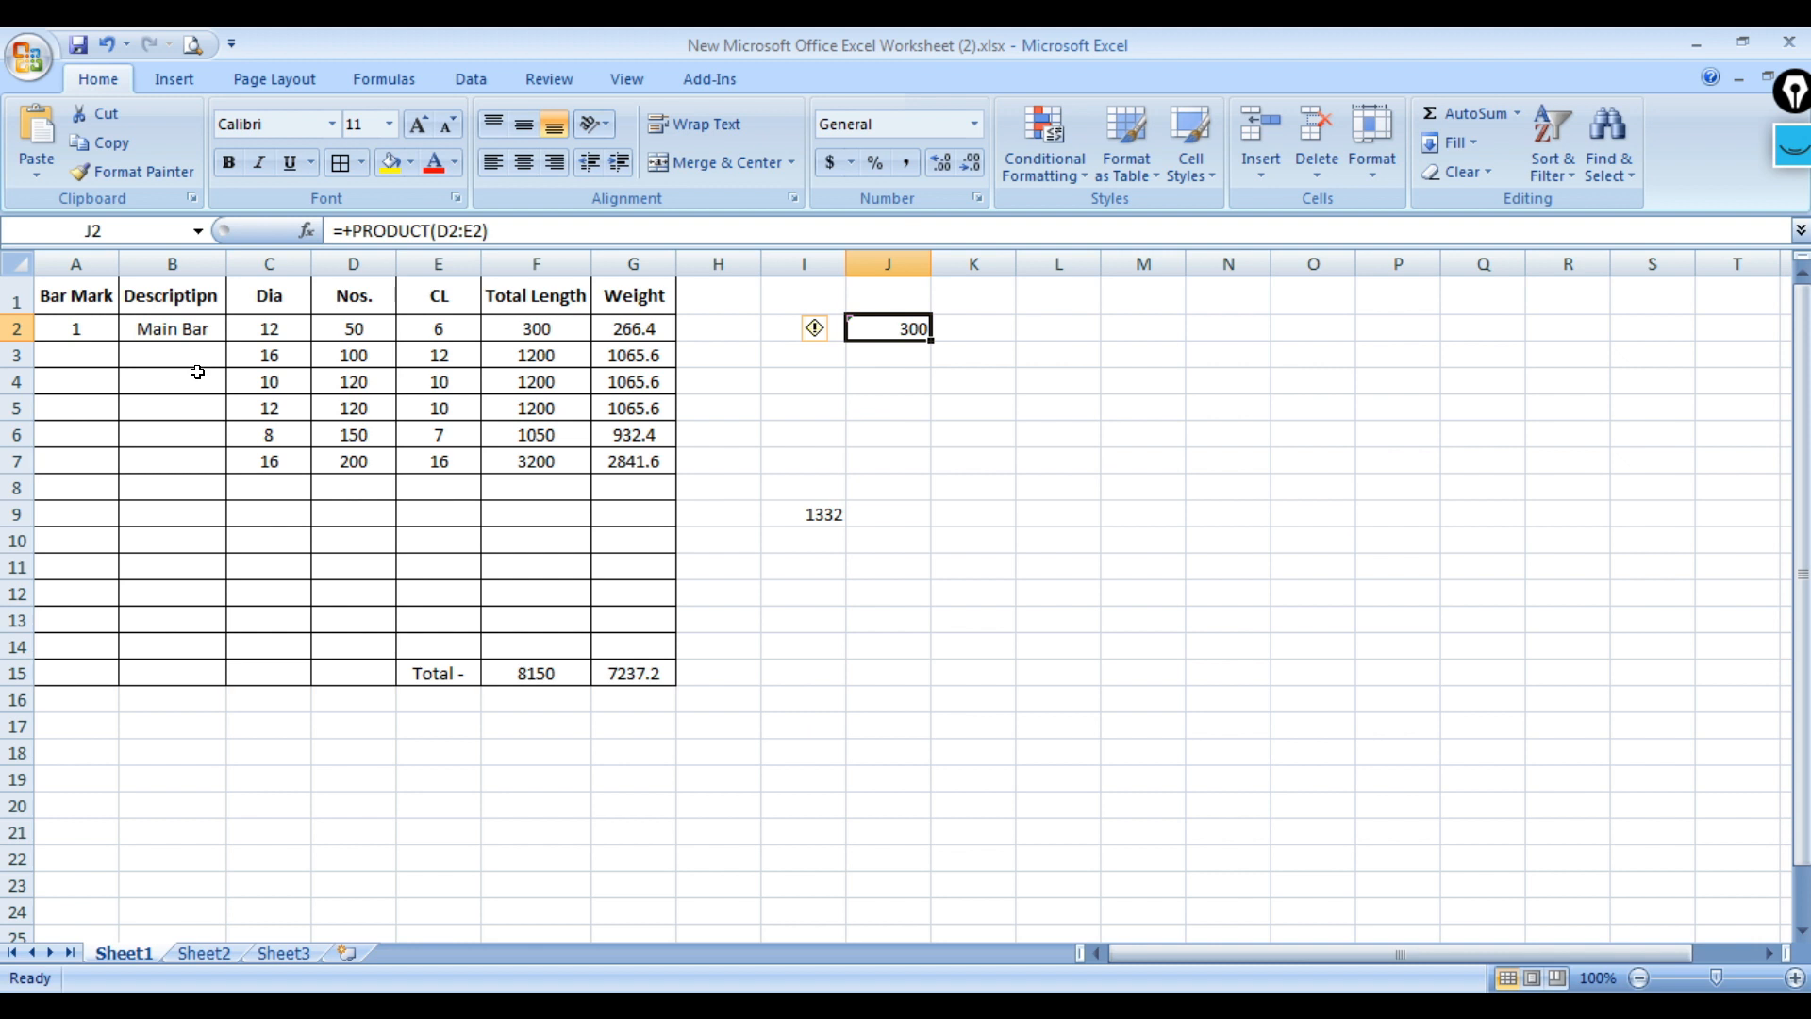
Apply a Thick Box Border around the whole table, A1:G15.
{"action": "left_click_drag", "start_coordinate": [75, 294], "coordinate": [663, 670]}
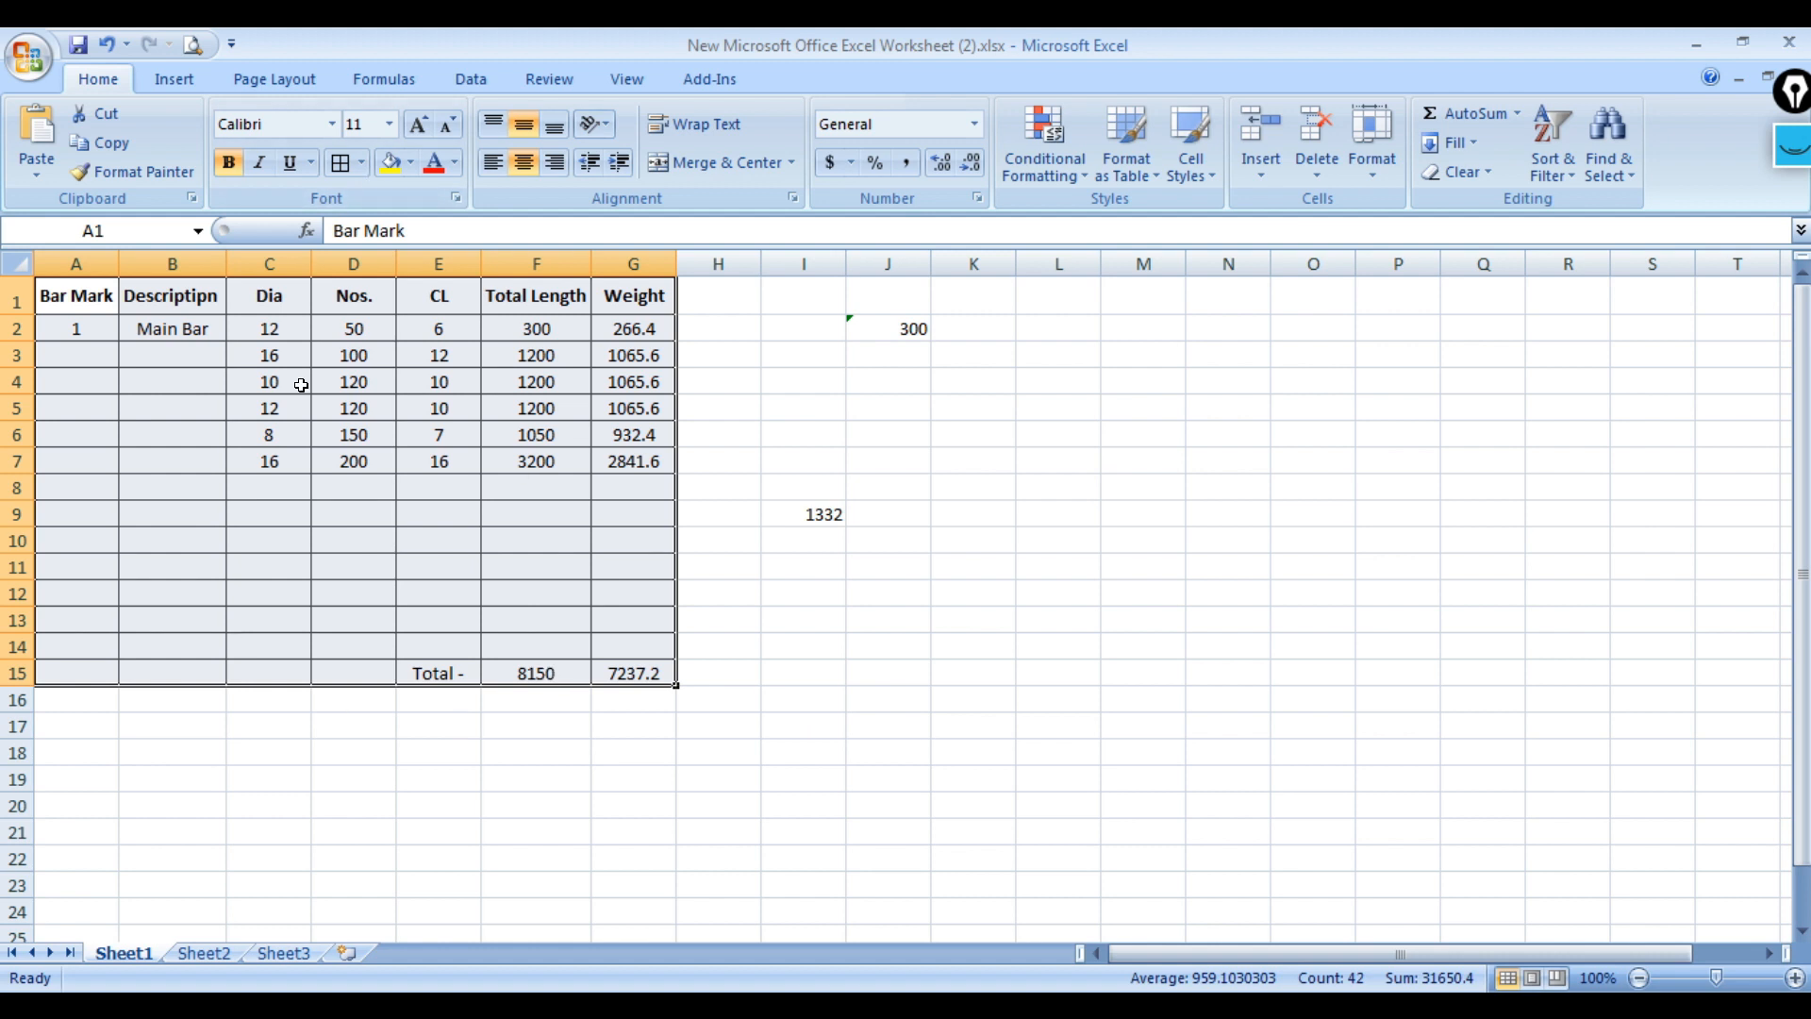
{"action": "left_click", "coordinate": [361, 165]}
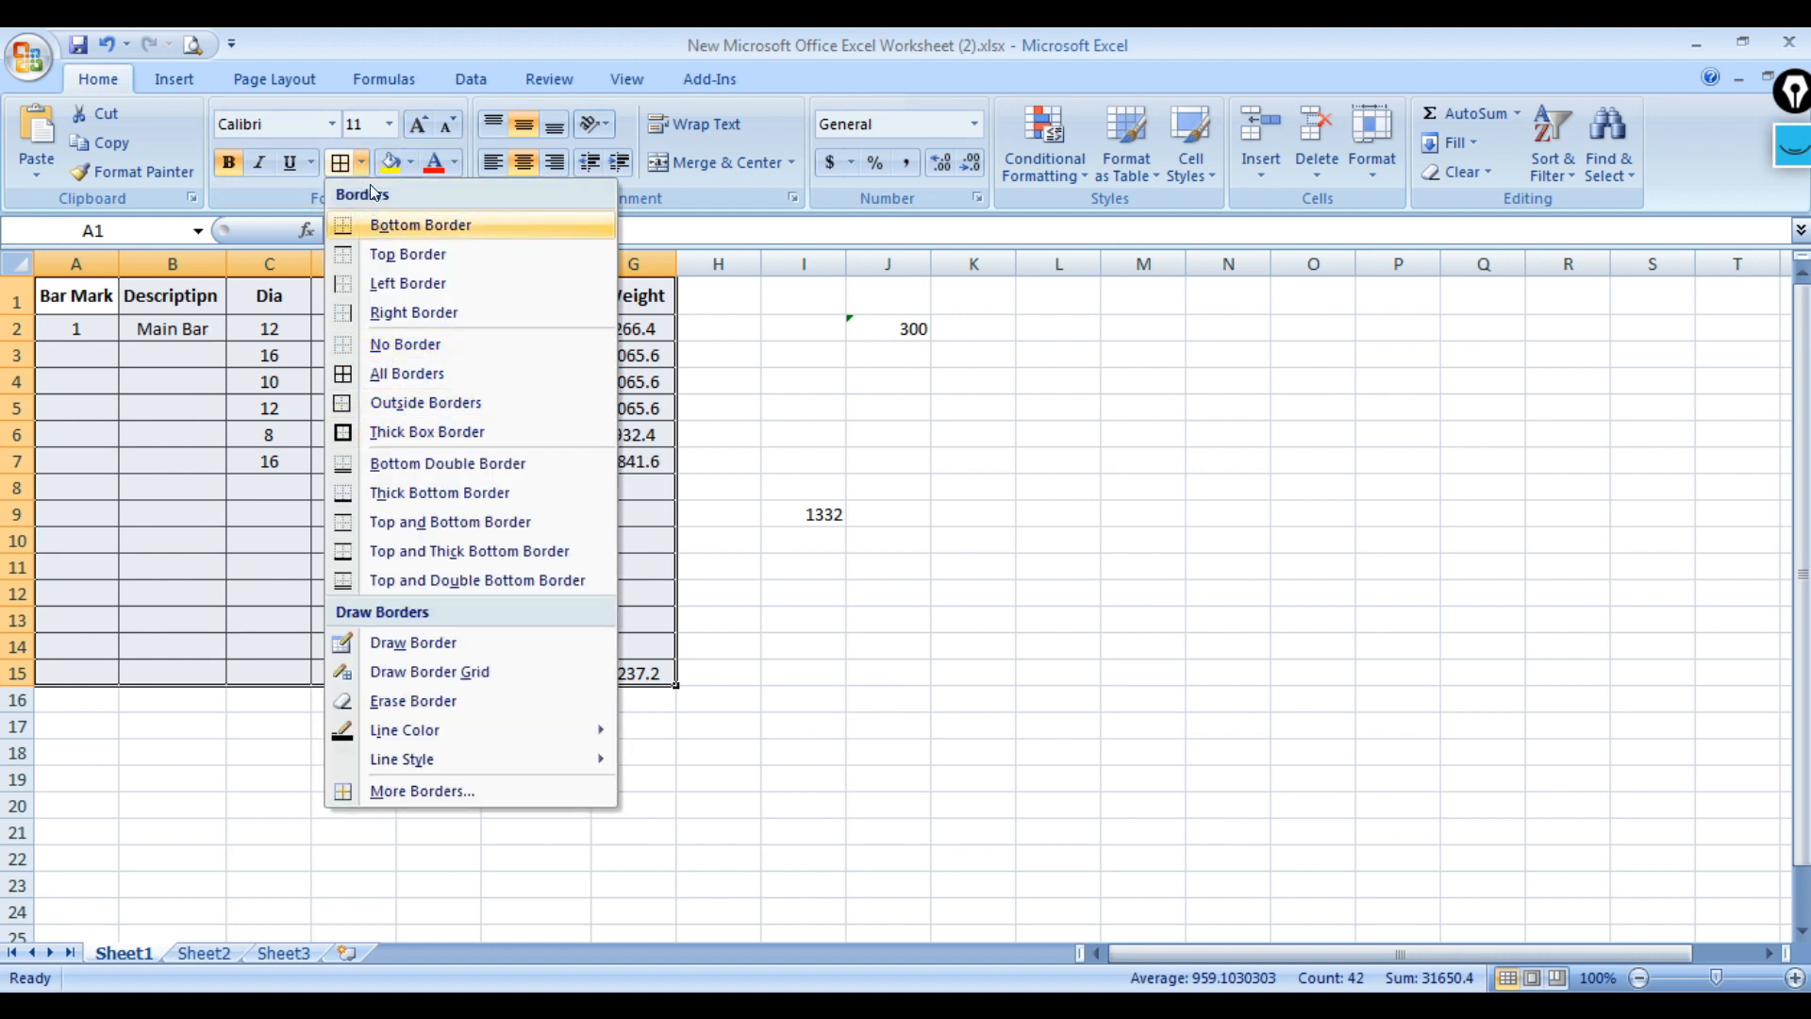
{"action": "left_click", "coordinate": [387, 432]}
{"action": "left_click", "coordinate": [611, 777]}
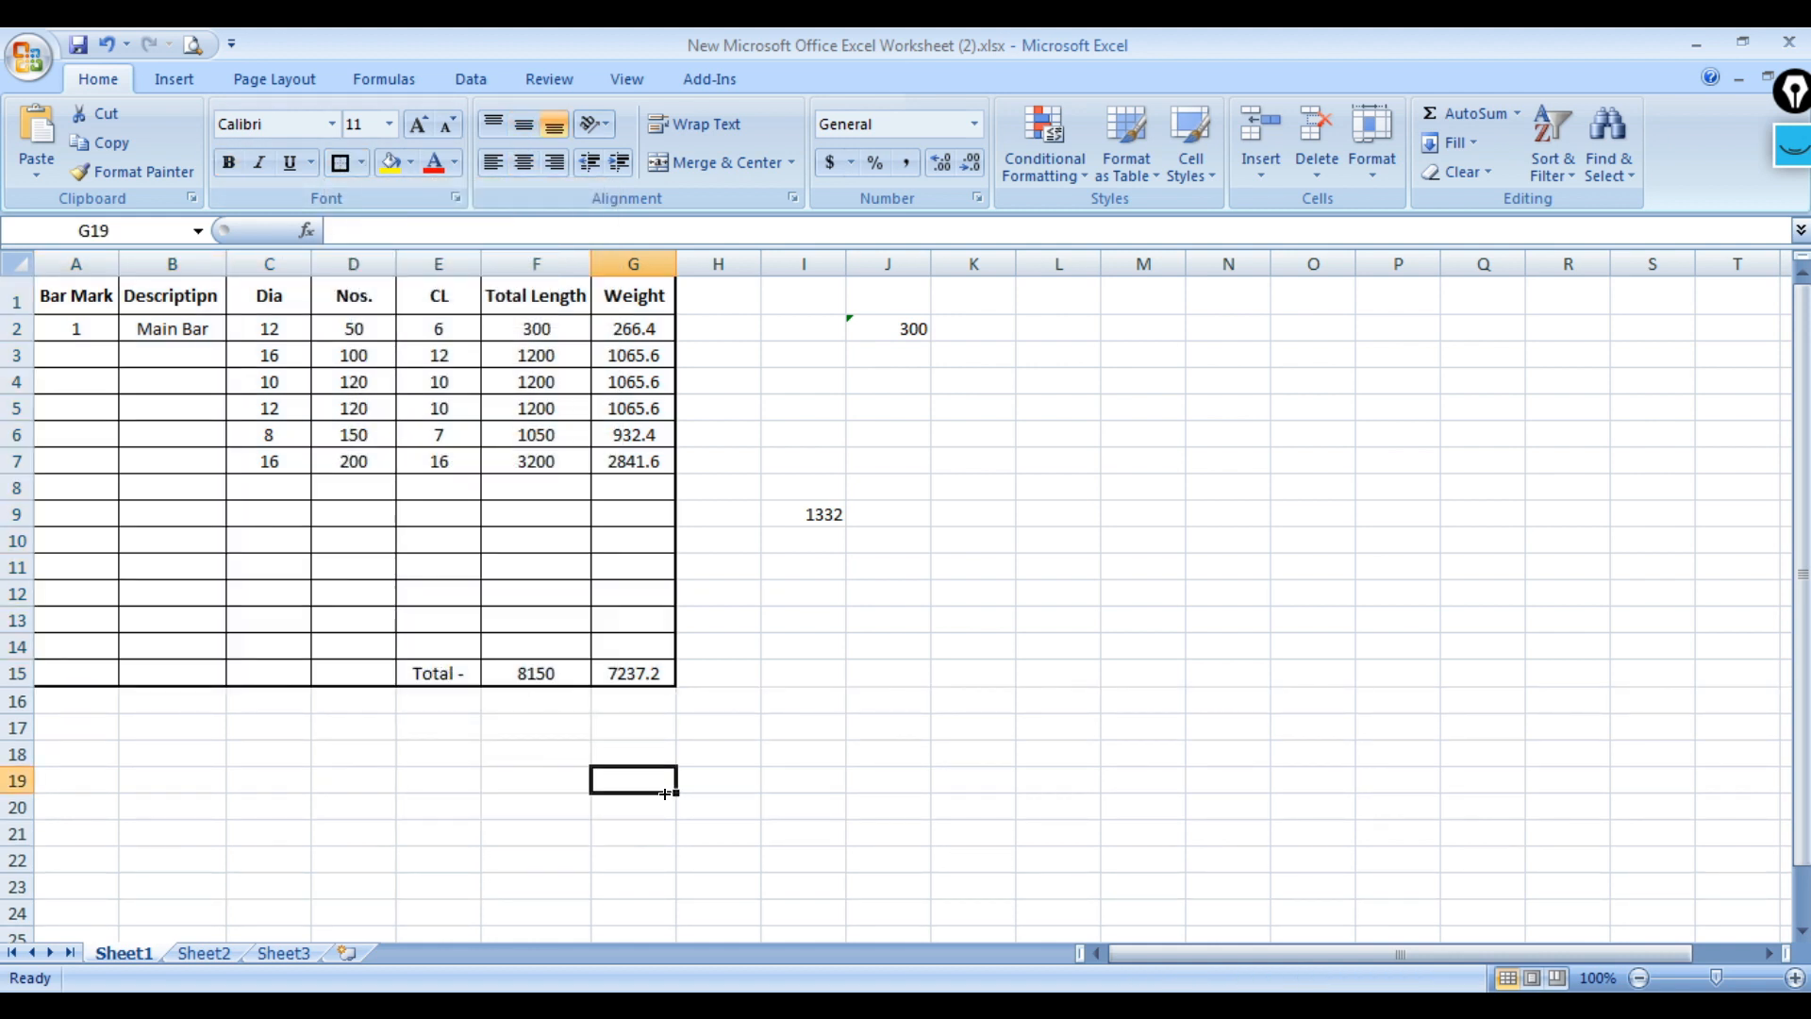